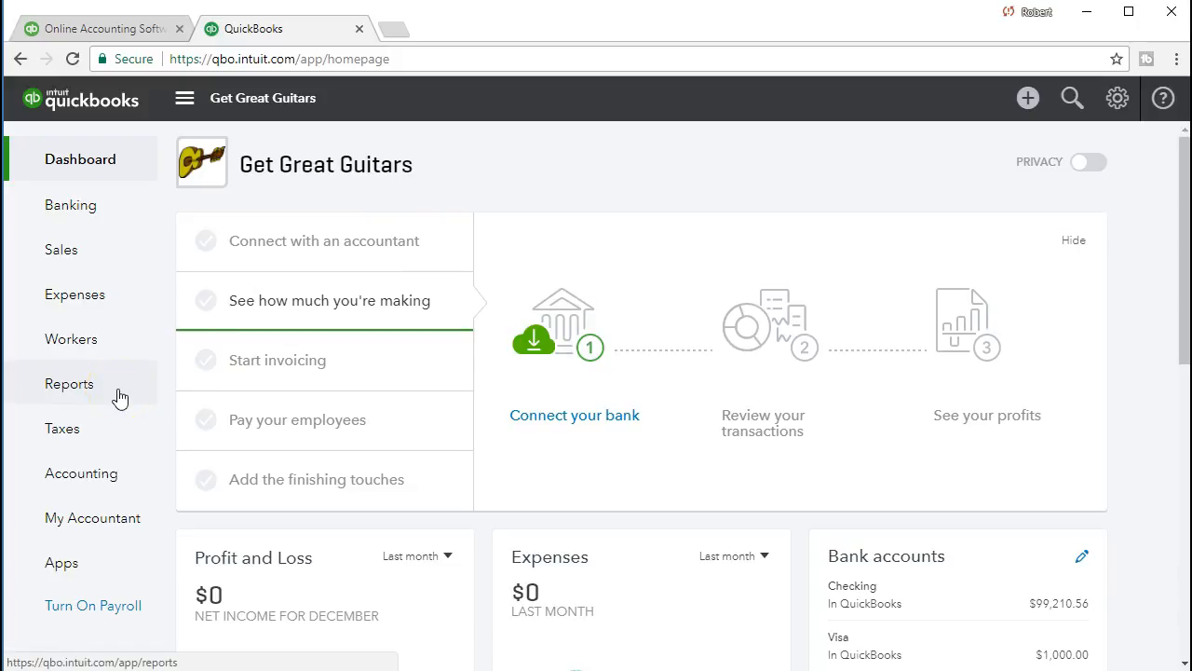
# Run the Balance Sheet report with a custom period from 01/31/2021 to 01/31/2021.
pyautogui.click(119, 398)
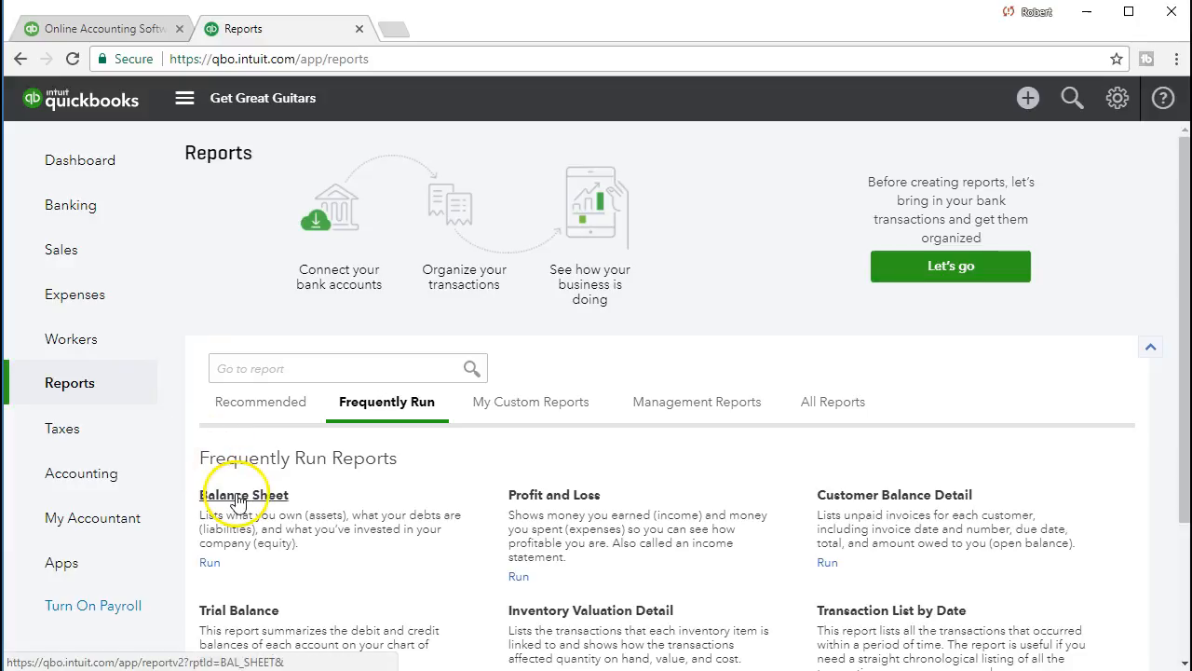
pyautogui.click(239, 499)
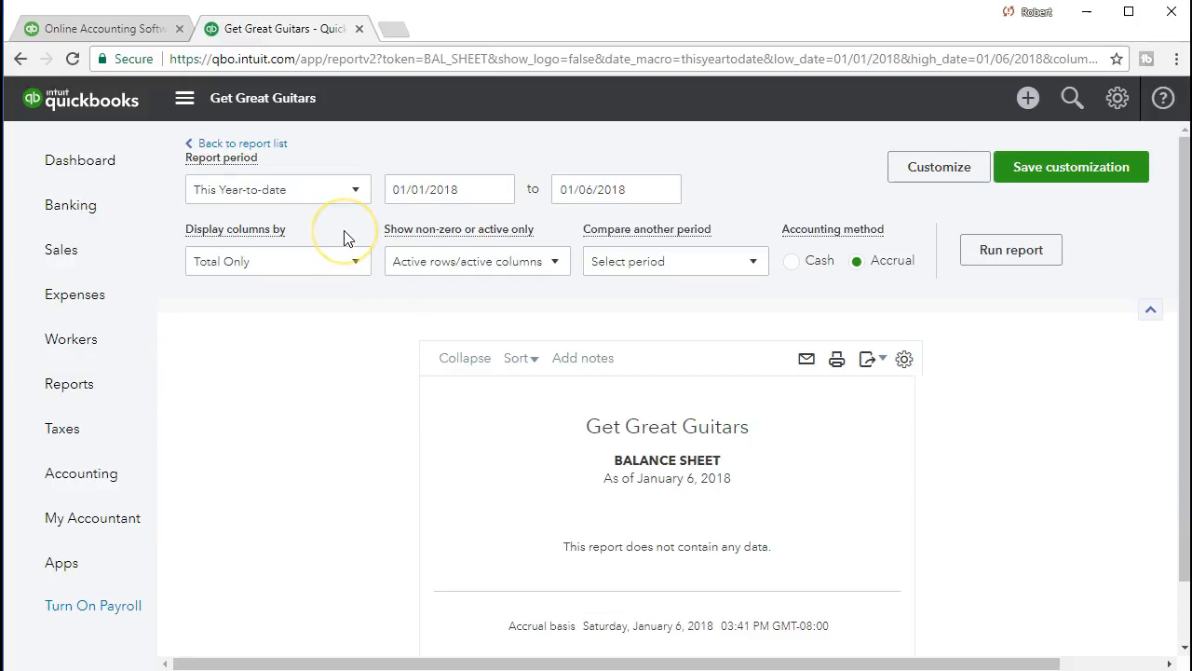
pyautogui.click(484, 189)
pyautogui.moveTo(479, 192); pyautogui.dragTo(371, 198)
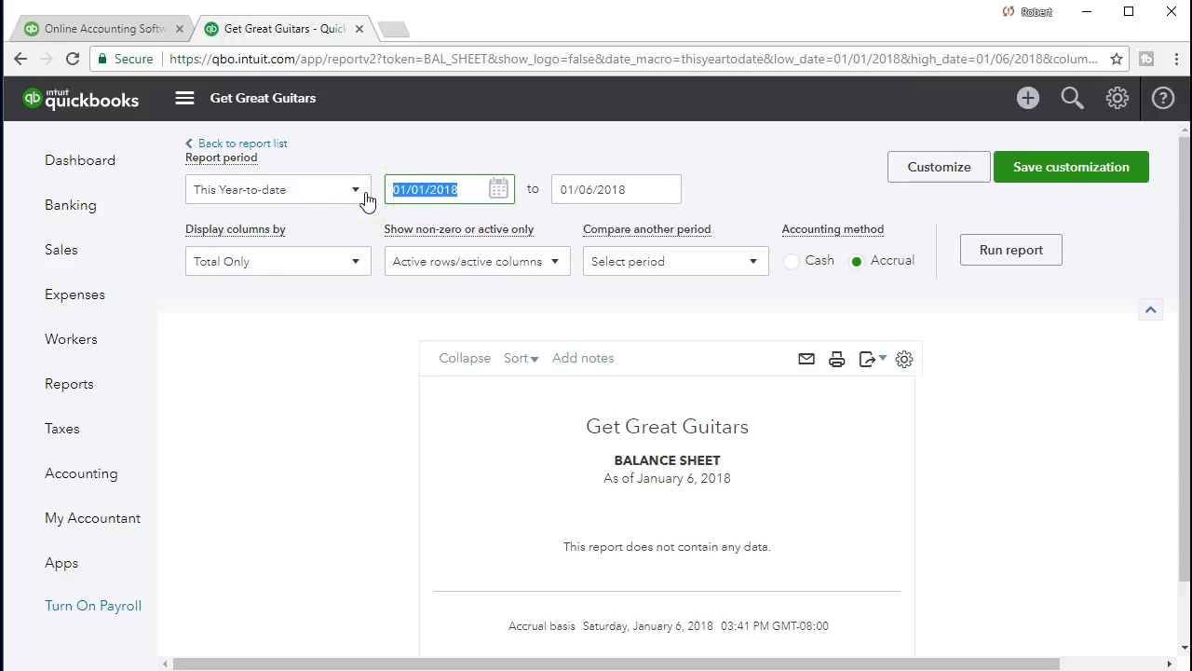
pyautogui.write('01312')
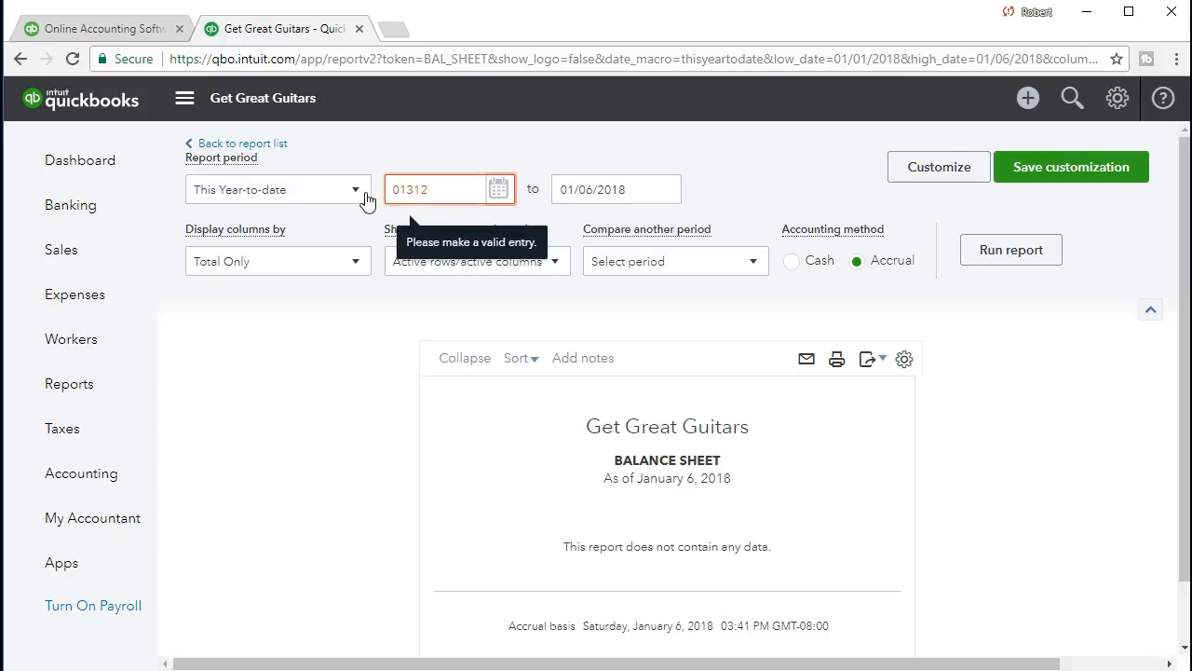
pyautogui.press('Tab')
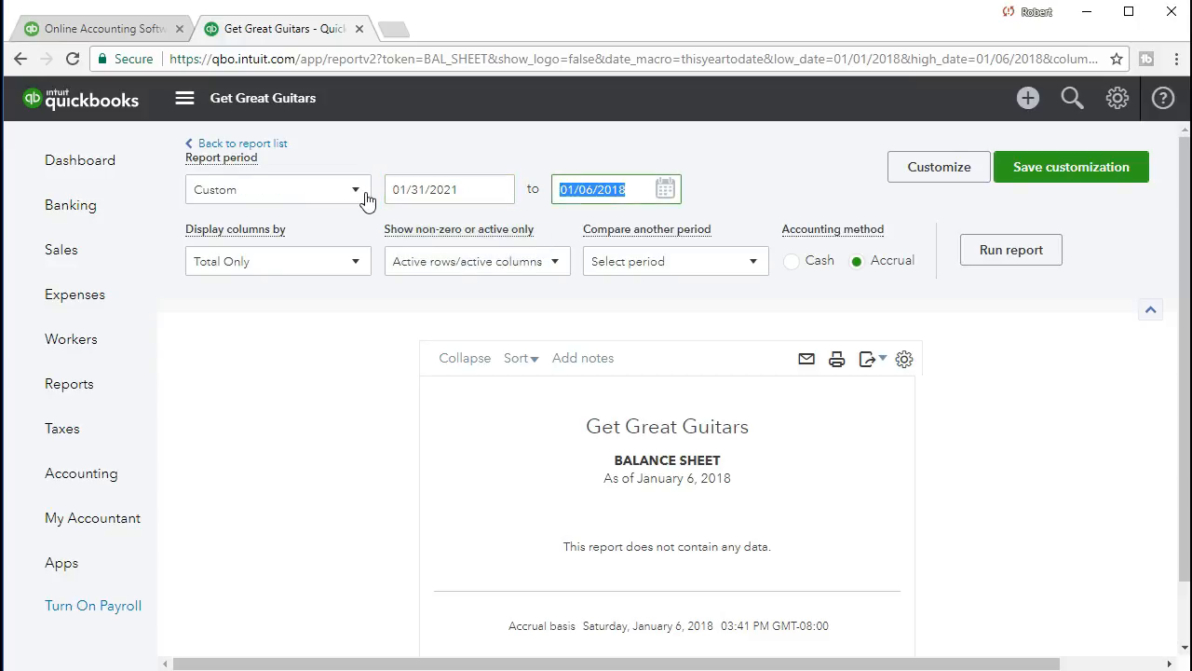
pyautogui.write('01312')
pyautogui.press('Tab')
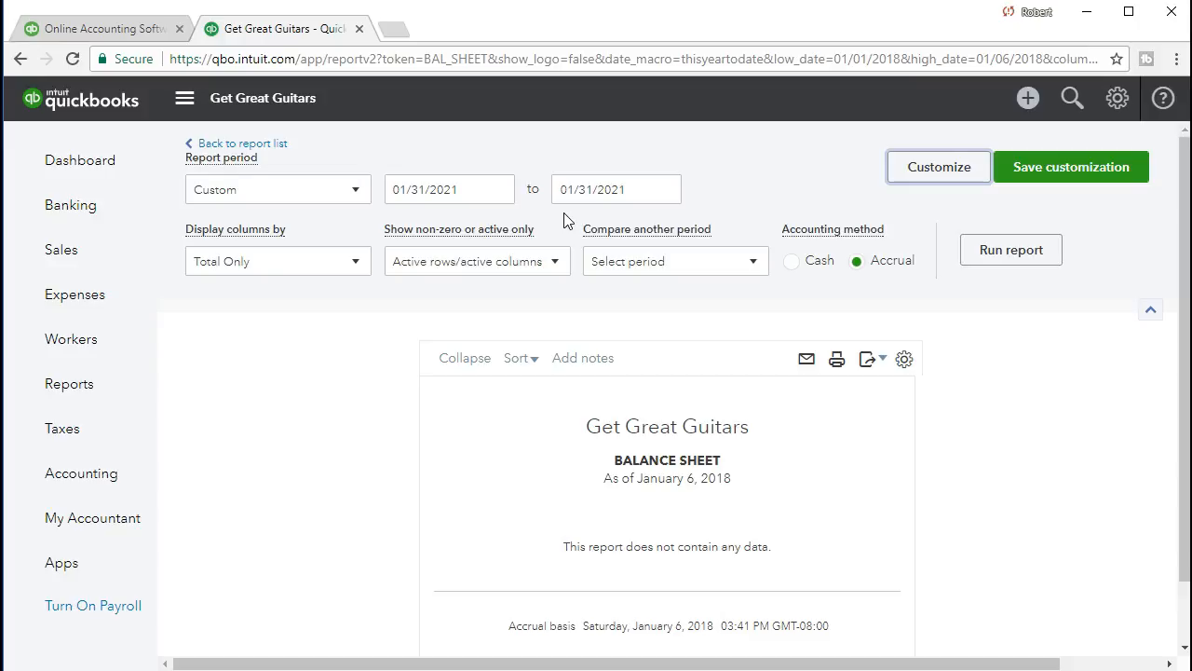
pyautogui.click(974, 266)
pyautogui.click(973, 265)
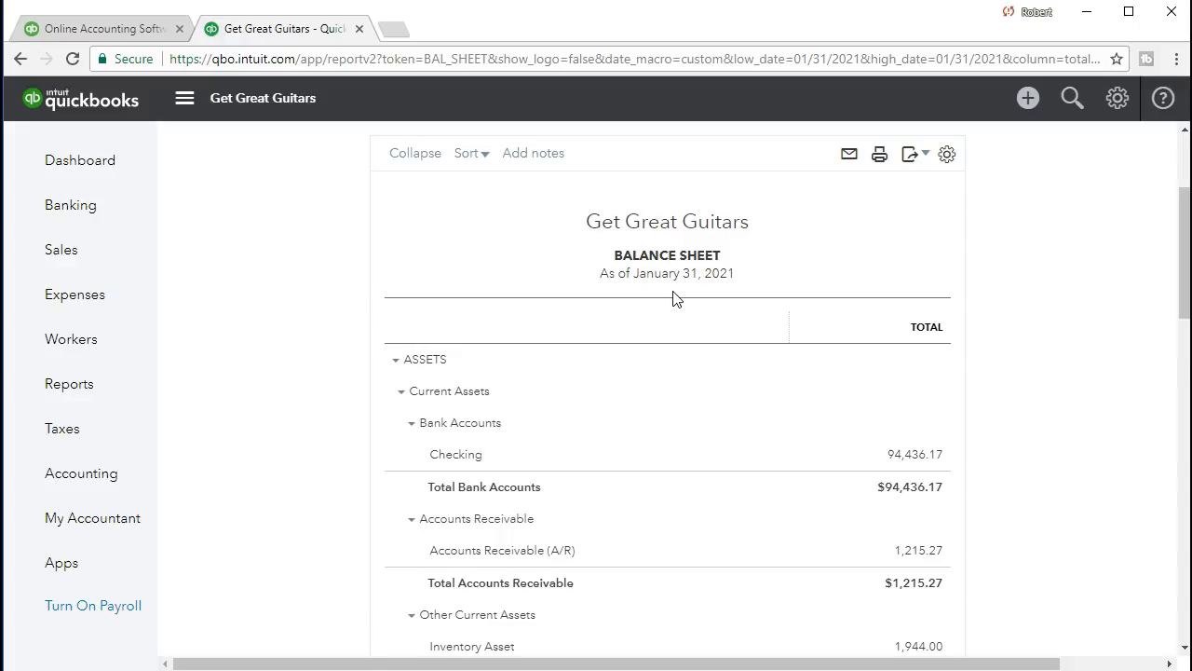
# Switch to the Bank Rec workbook in Excel, review the January statement summary in G4:G7, and return to QuickBooks to compare it with the checking balance.
pyautogui.click(606, 482)
pyautogui.hotkey('alt', 'Tab')
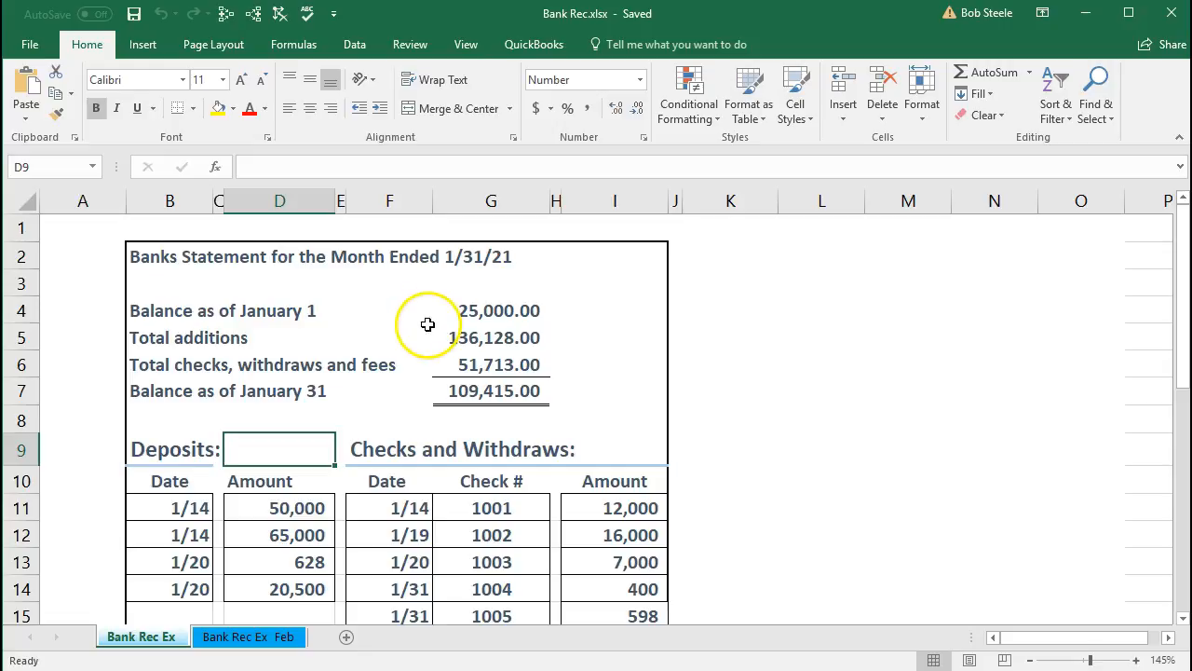
pyautogui.click(453, 314)
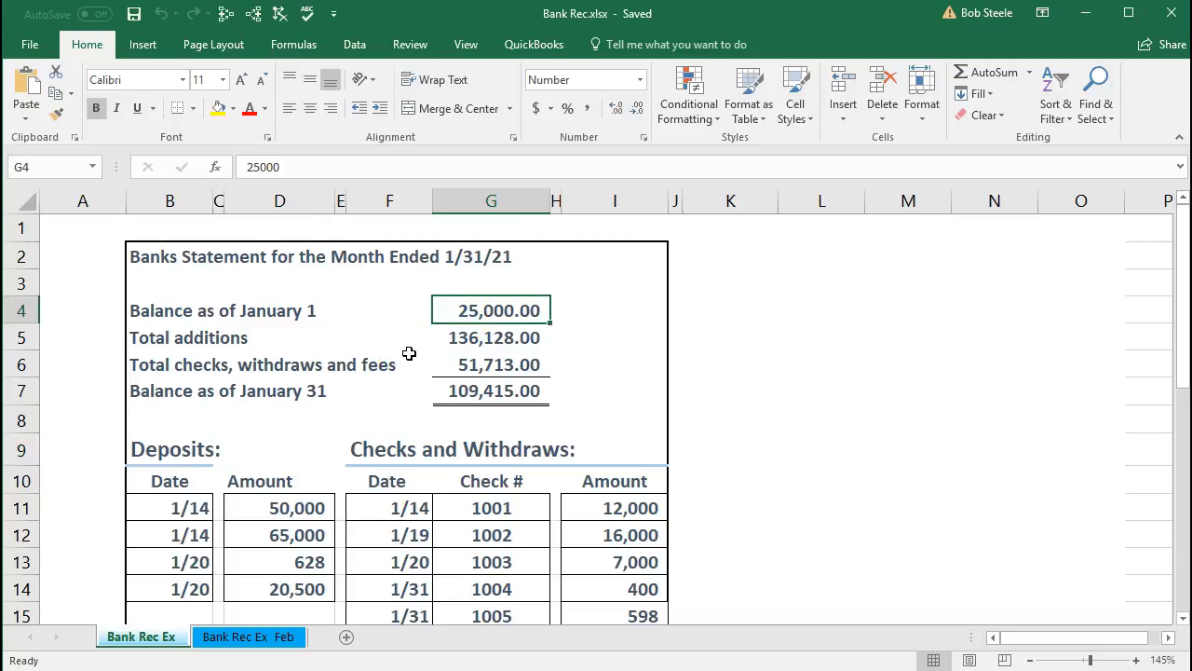
pyautogui.click(438, 341)
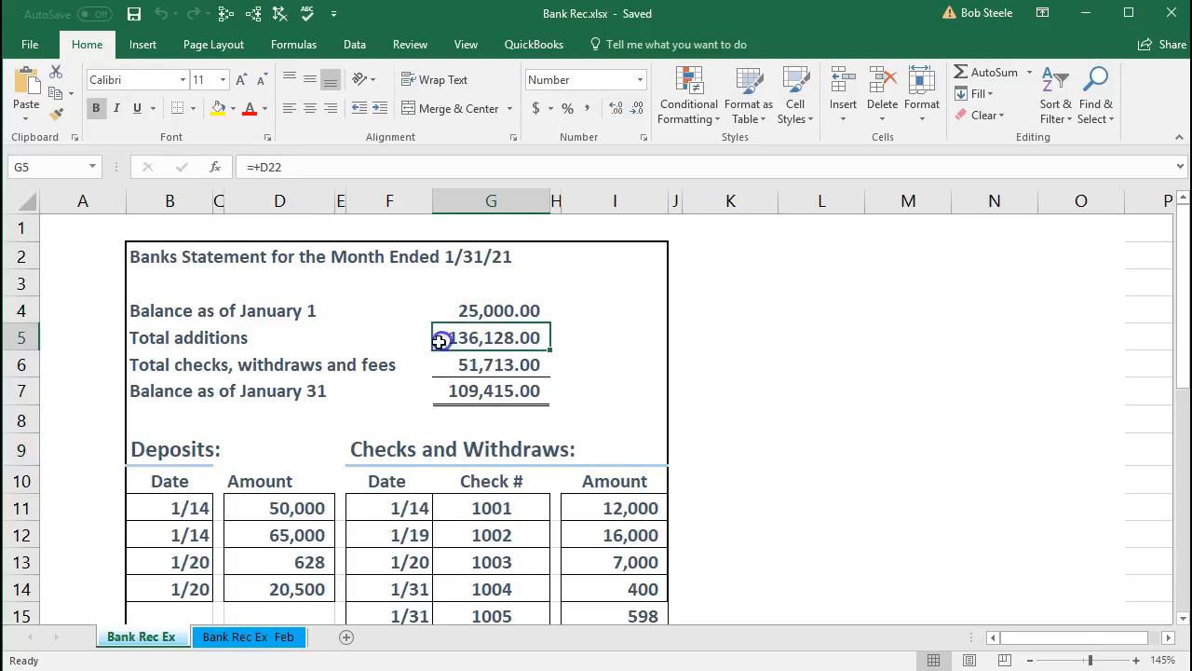
pyautogui.press('Down')
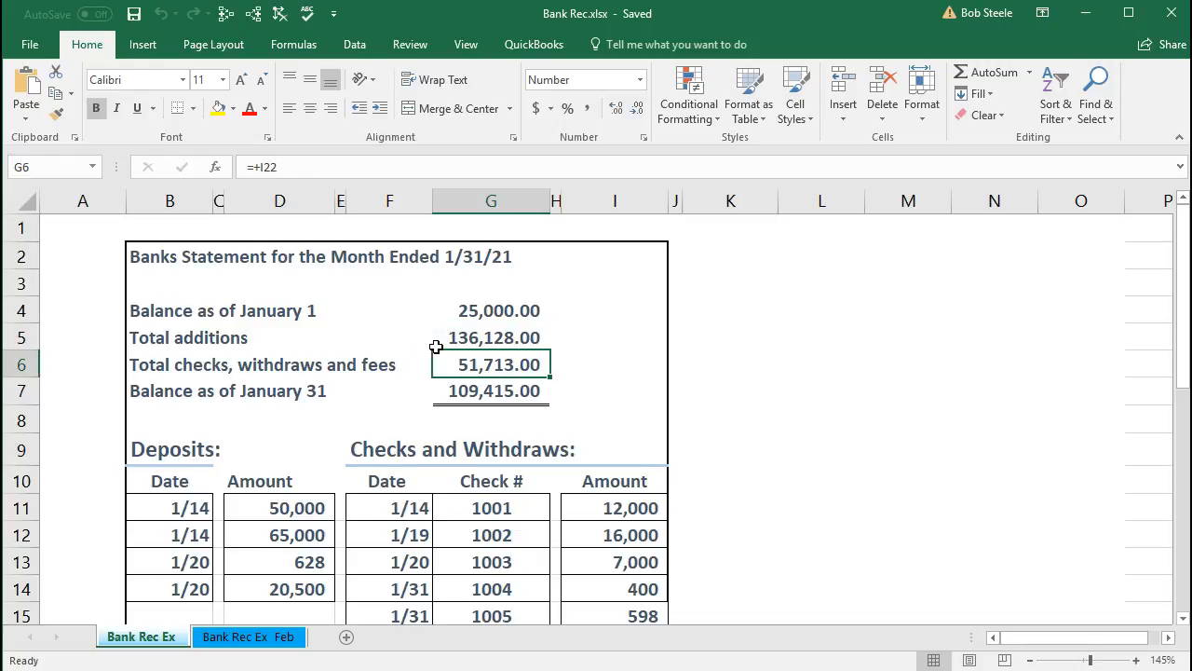
pyautogui.press('Down')
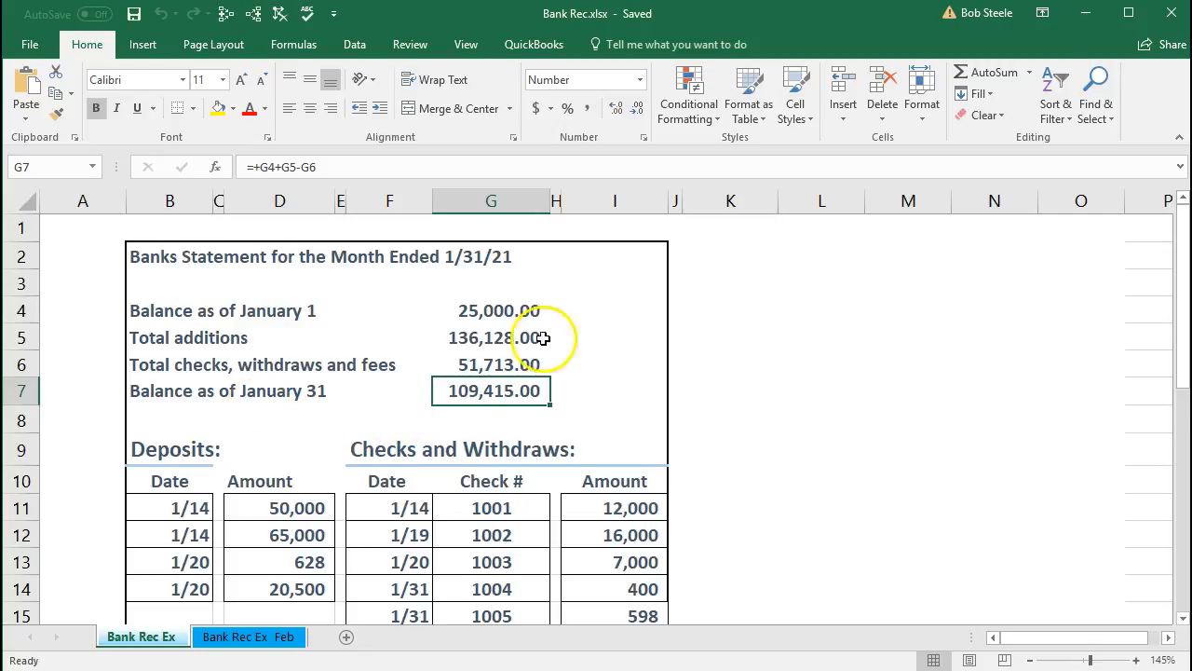
pyautogui.click(1082, 25)
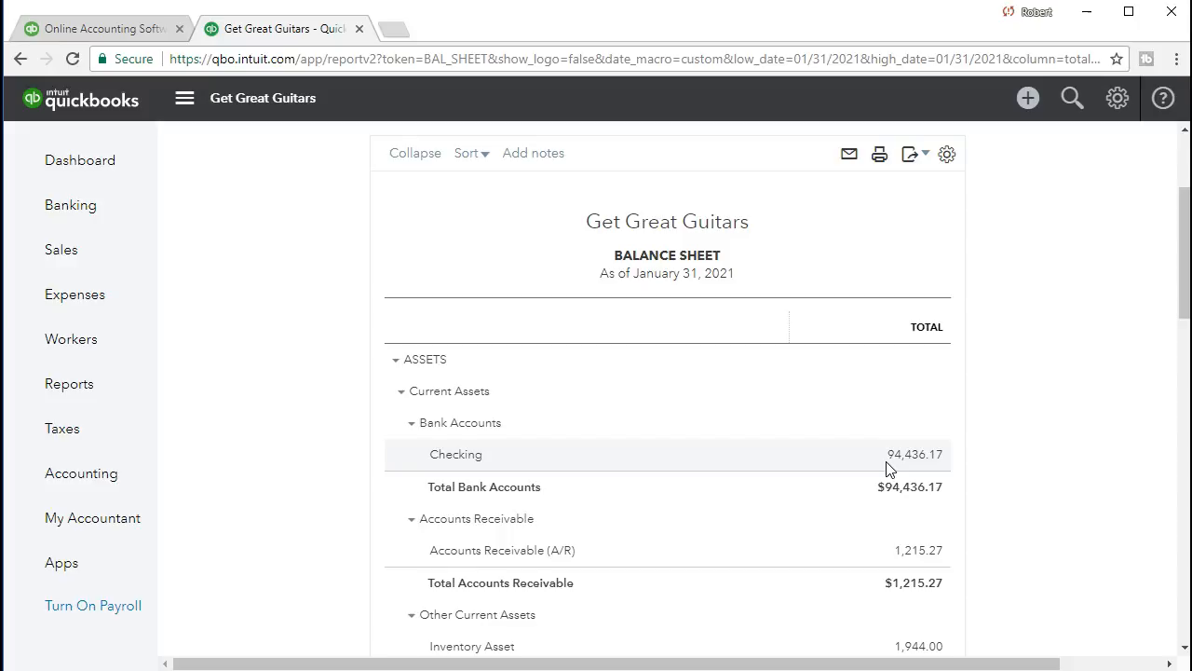
# Back in the Excel bank statement, compare the listed deposits and withdrawals with their totals and the January 31 balance.
pyautogui.hotkey('alt', 'Tab')
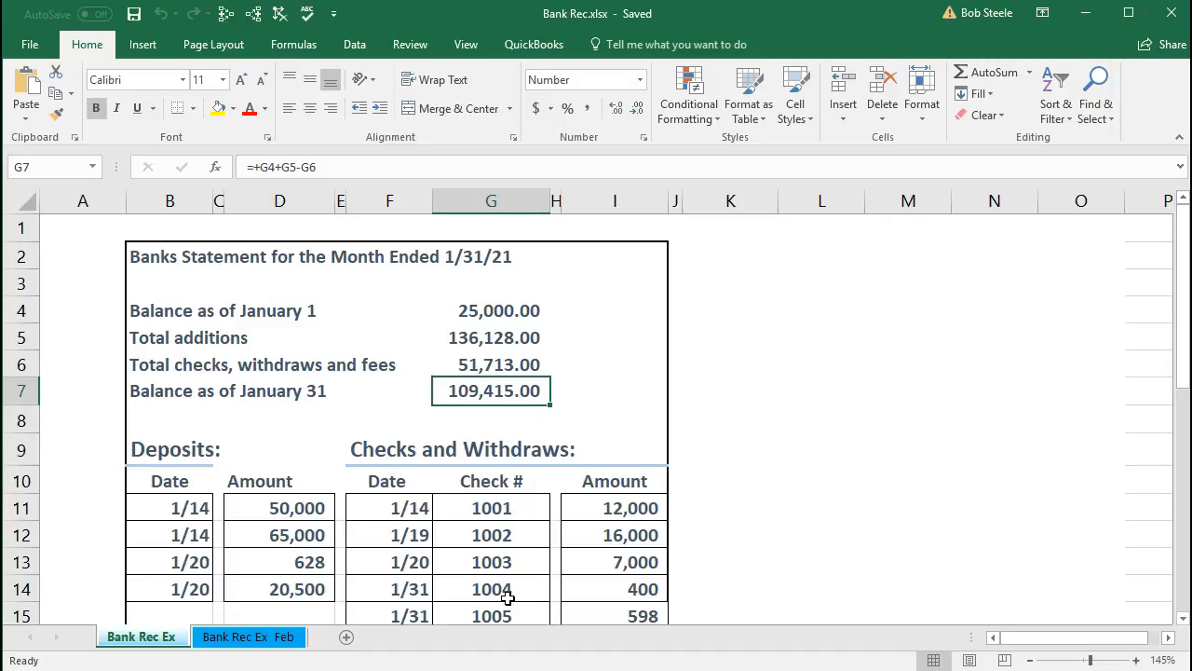
pyautogui.scroll(-1, 426, 460)
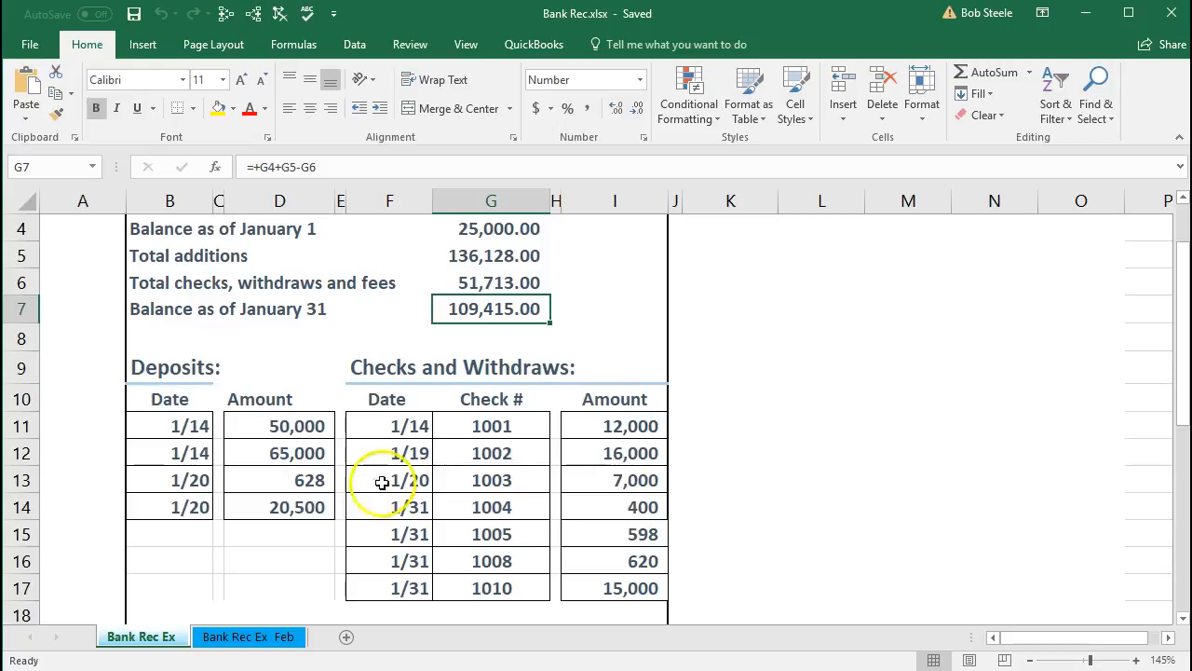
pyautogui.click(211, 426)
pyautogui.moveTo(212, 426); pyautogui.dragTo(258, 495)
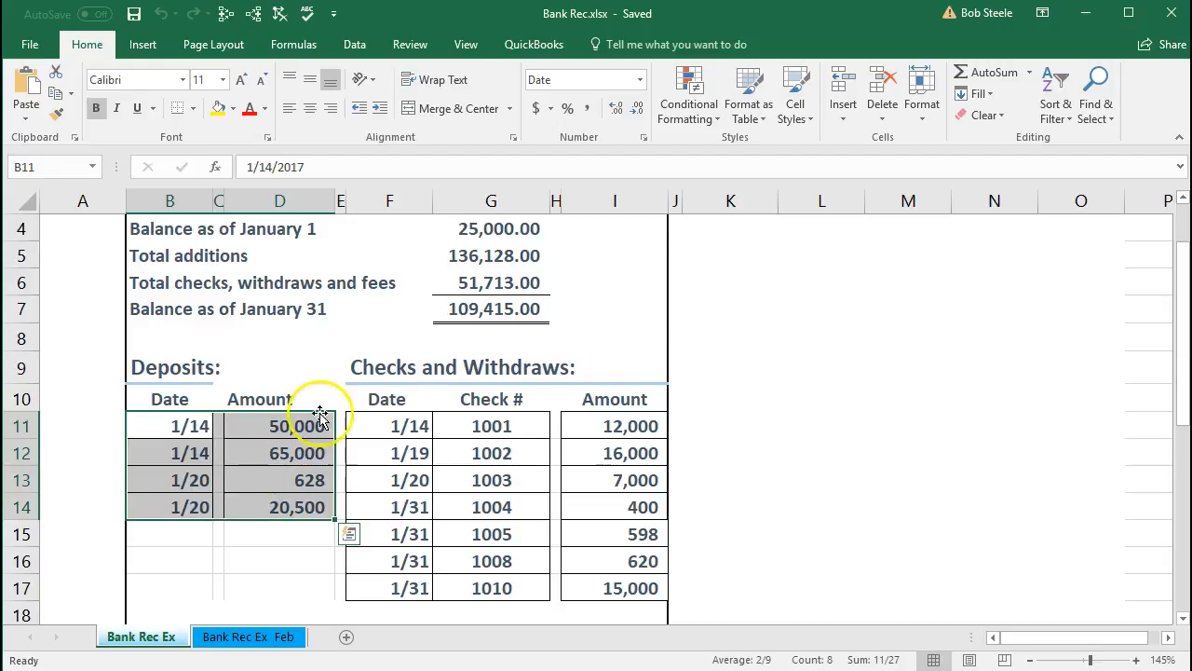
pyautogui.click(471, 260)
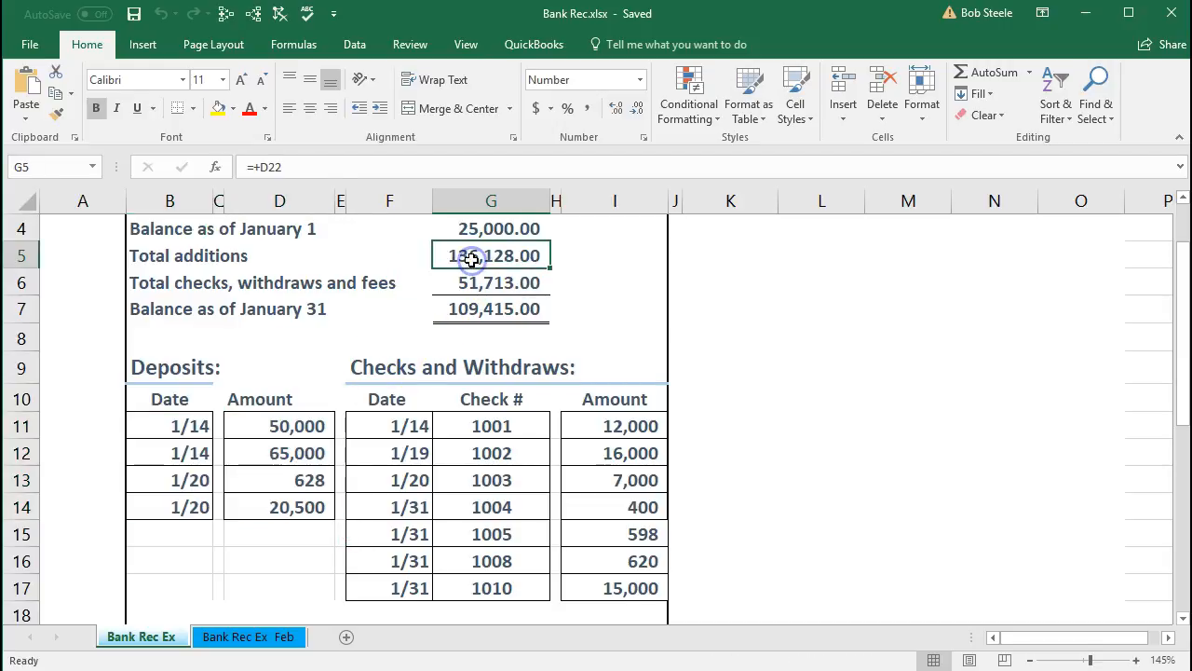
pyautogui.moveTo(605, 429); pyautogui.dragTo(609, 514)
pyautogui.scroll(-1, 610, 579)
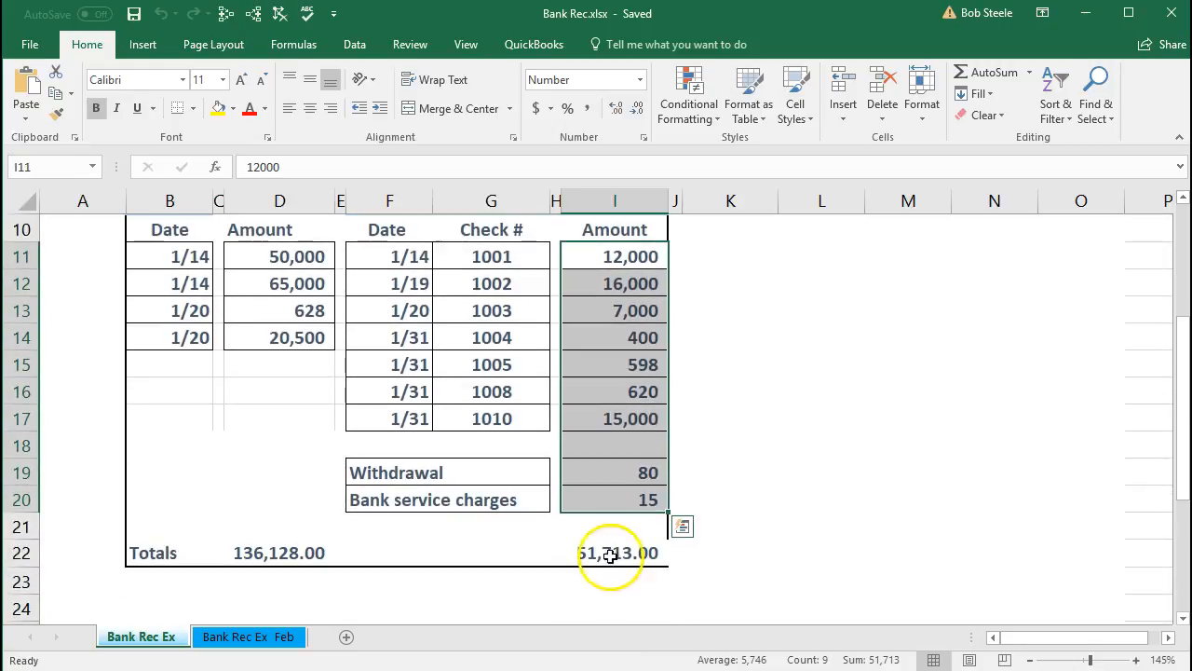
pyautogui.click(610, 554)
pyautogui.scroll(3, 605, 599)
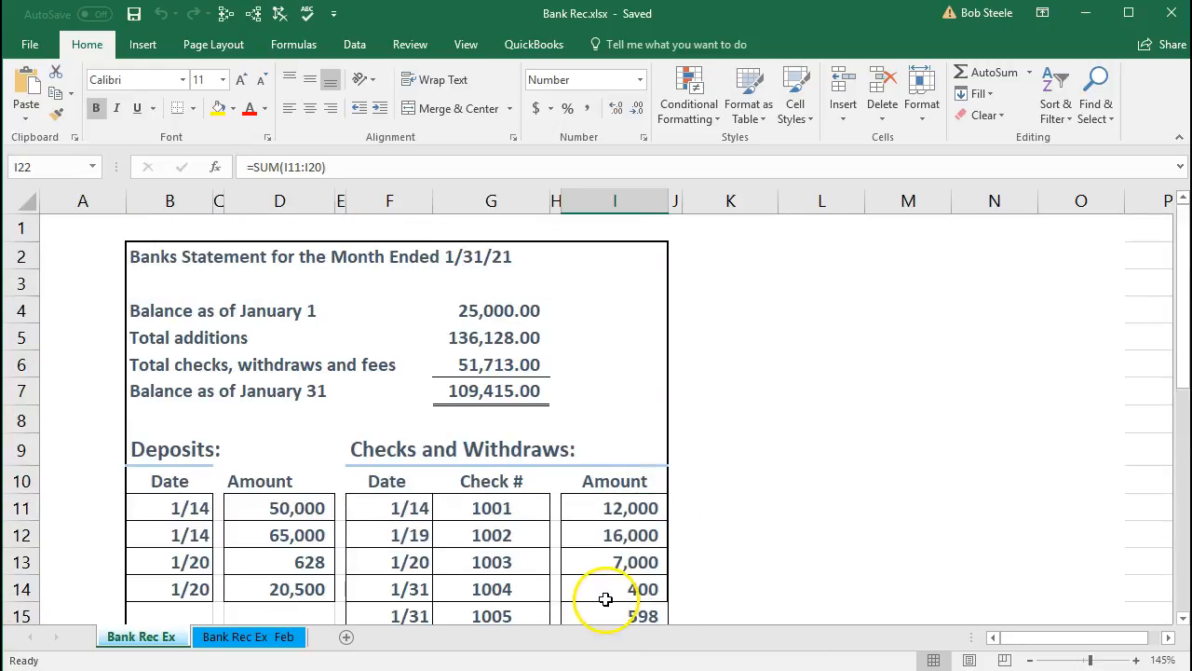
pyautogui.click(508, 364)
pyautogui.click(514, 385)
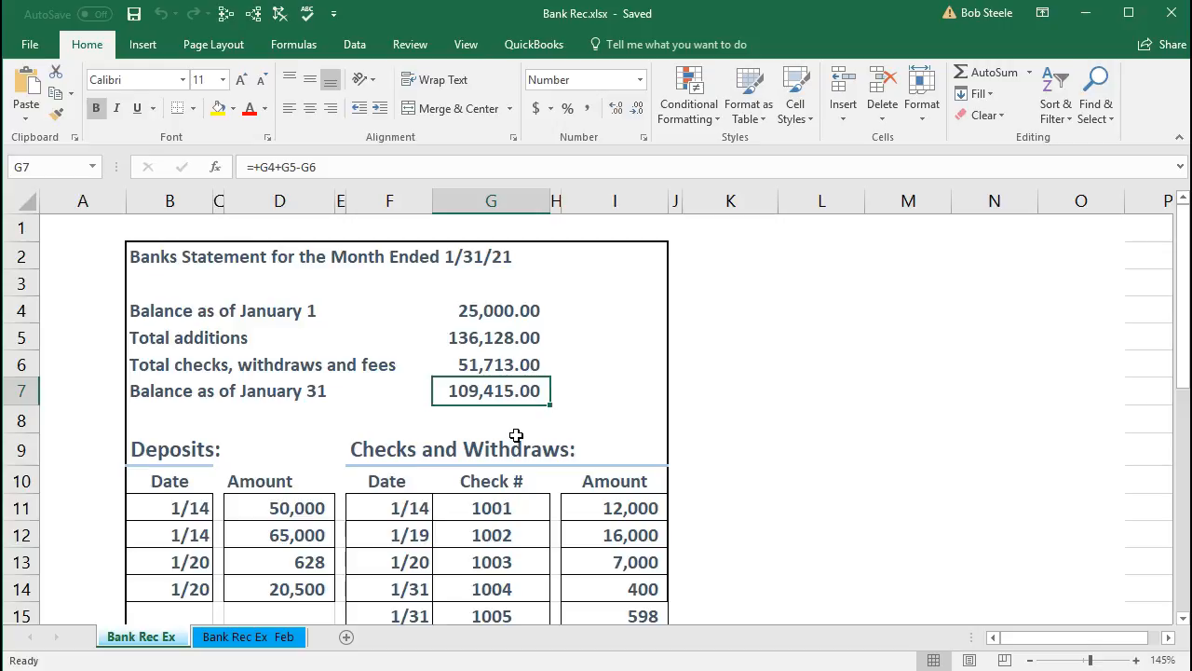
# Examine each amount under Checks and Withdraws, including the withdrawal and bank service charges, plus the ends of the check and deposit lists.
pyautogui.click(577, 508)
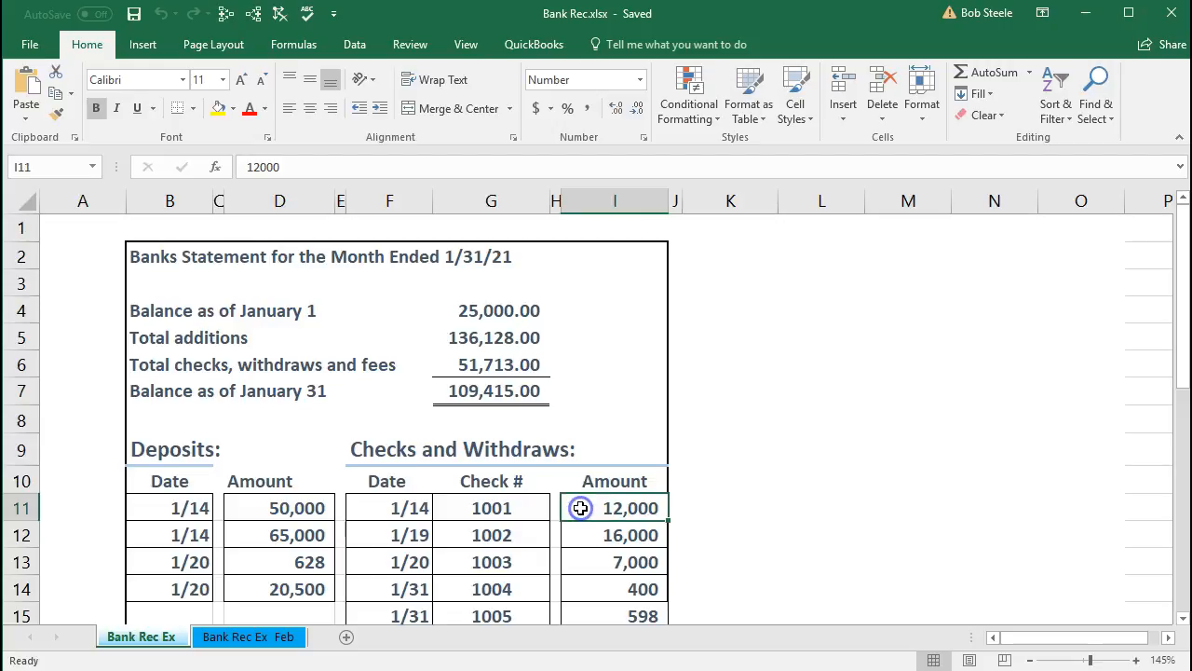
pyautogui.press('Down')
pyautogui.press('Down')
pyautogui.press('Down')
pyautogui.press('Down')
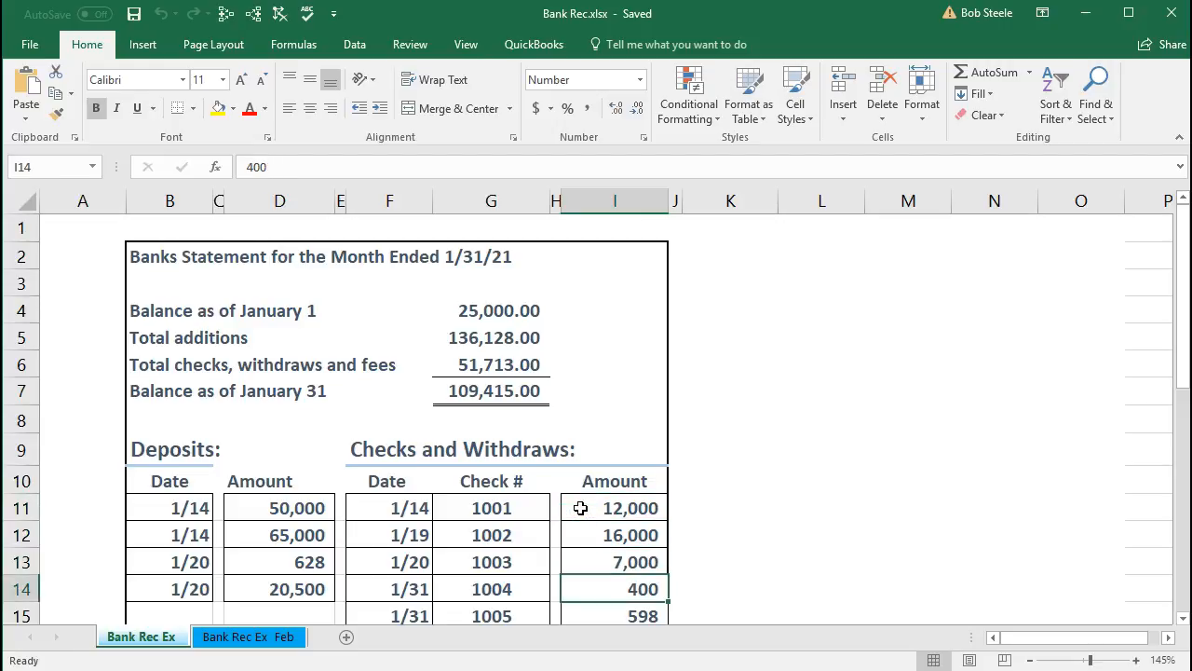
pyautogui.press('Down')
pyautogui.press('Down')
pyautogui.press('Down')
pyautogui.press('Down')
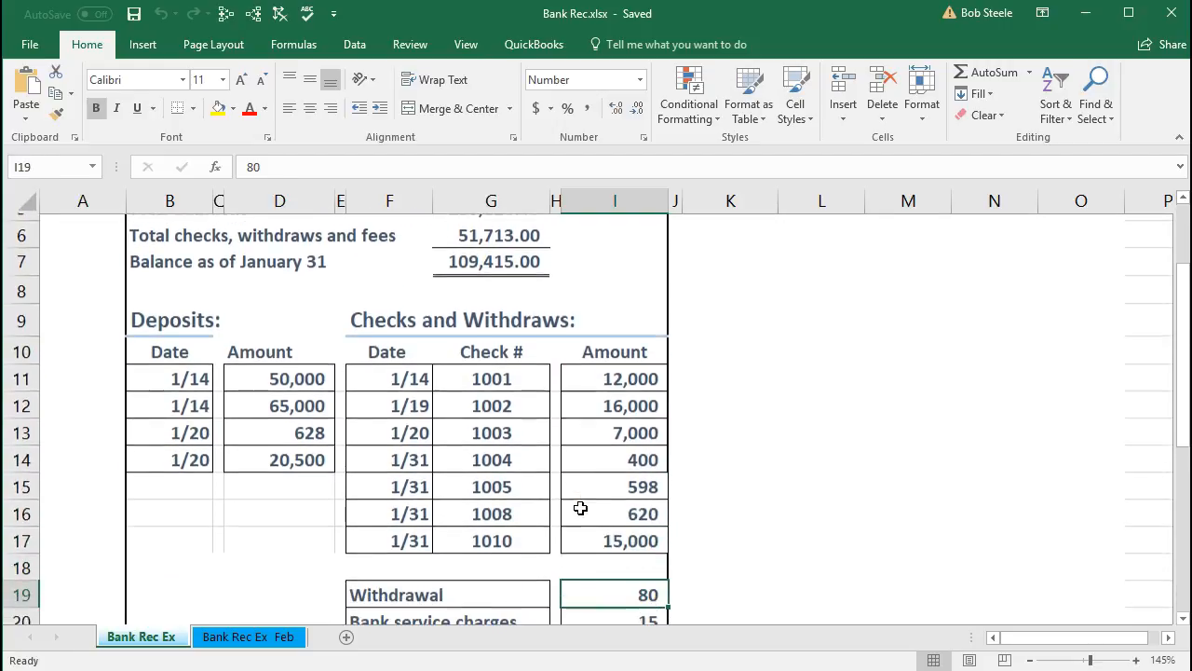
pyautogui.press('Down')
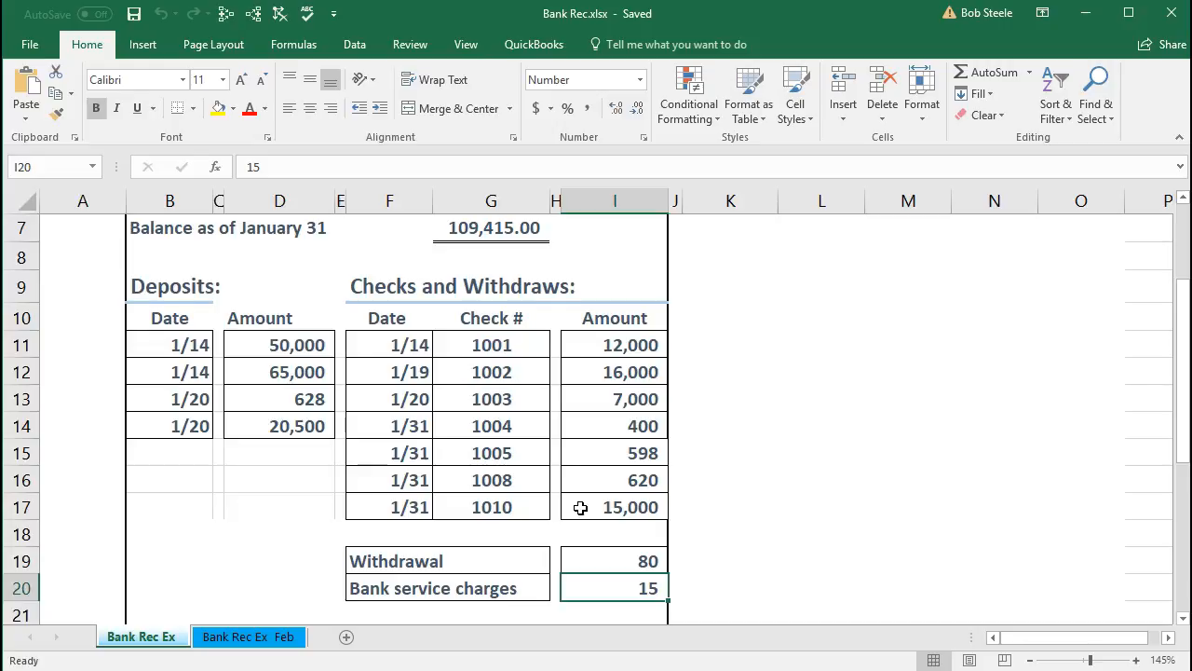
pyautogui.click(481, 533)
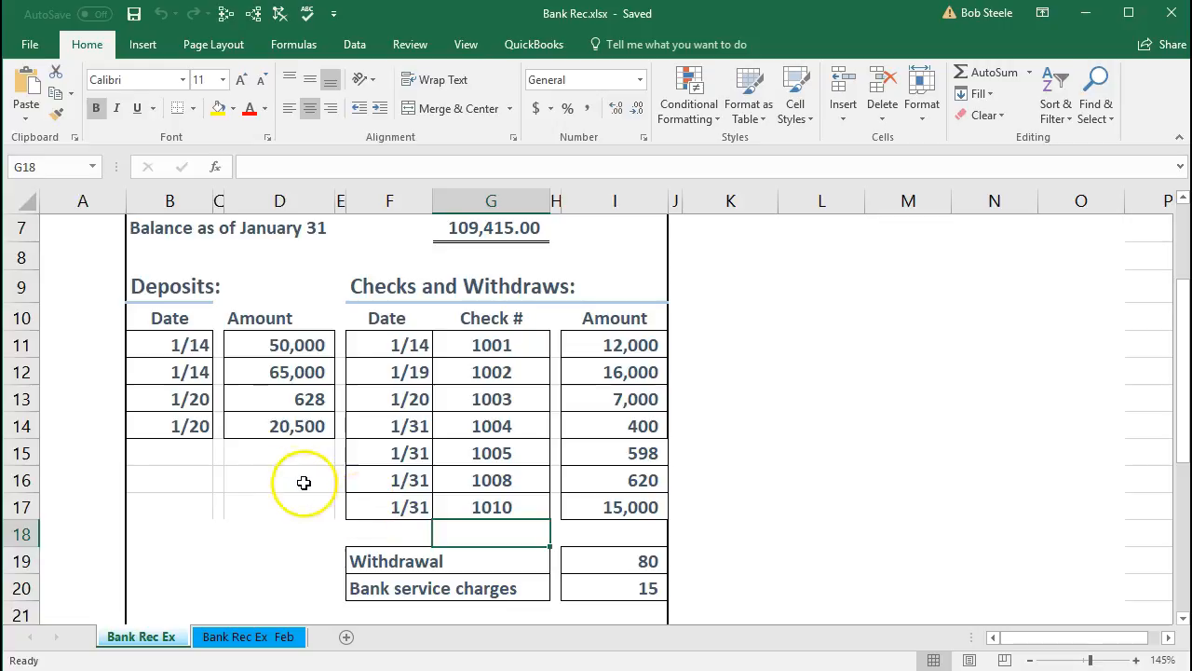
pyautogui.click(304, 453)
pyautogui.scroll(1, 292, 461)
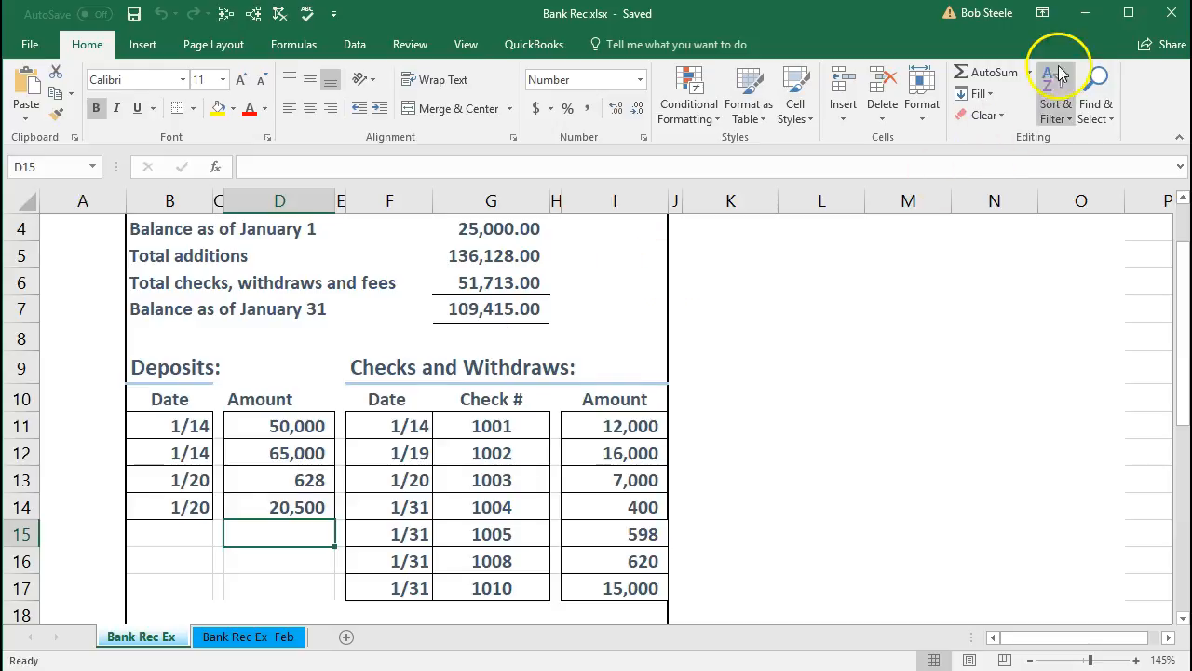
# Return to QuickBooks and open the Reconcile tool at the statement entry fields for the Checking account.
pyautogui.click(1090, 17)
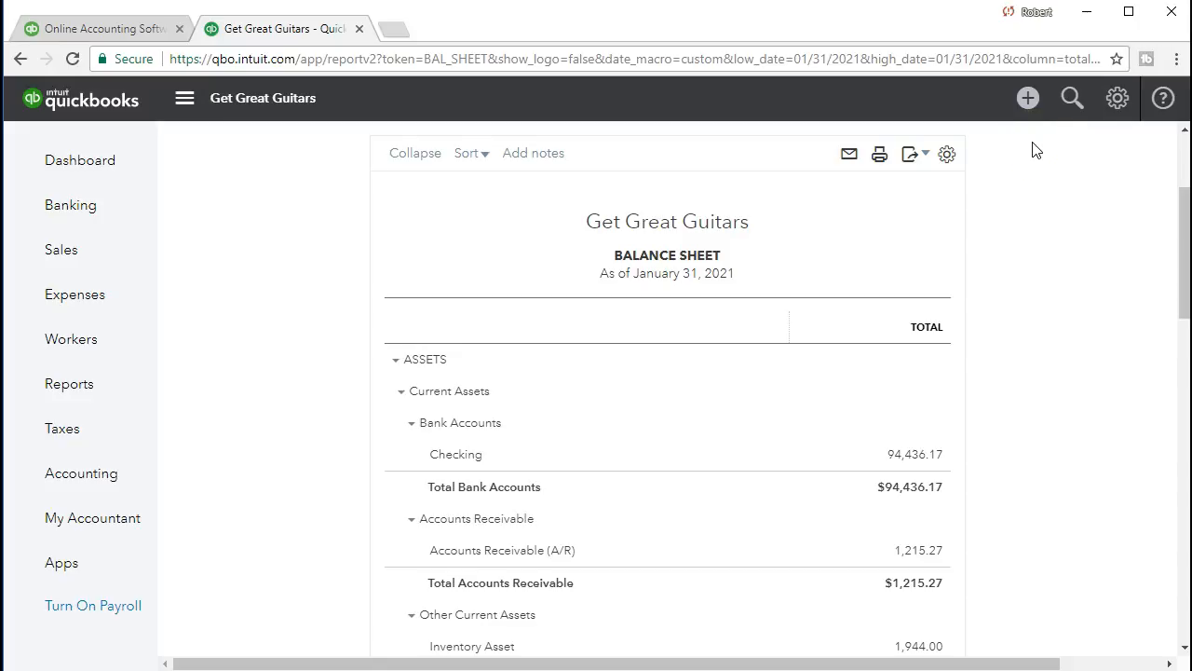
pyautogui.click(1117, 98)
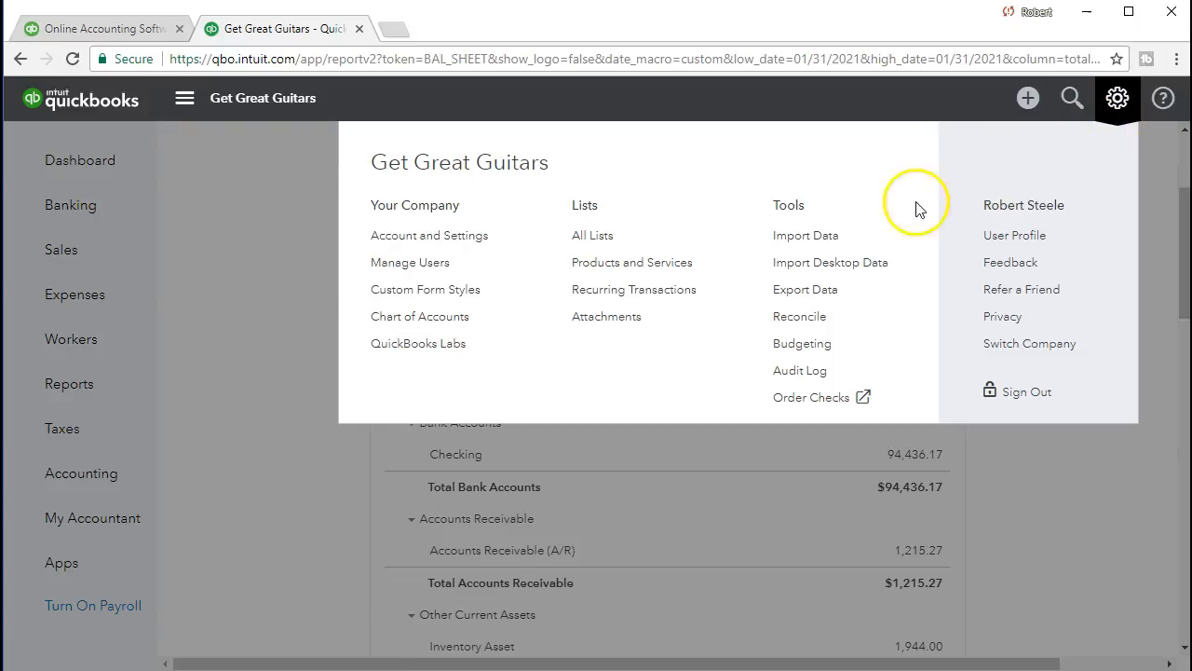
pyautogui.click(811, 321)
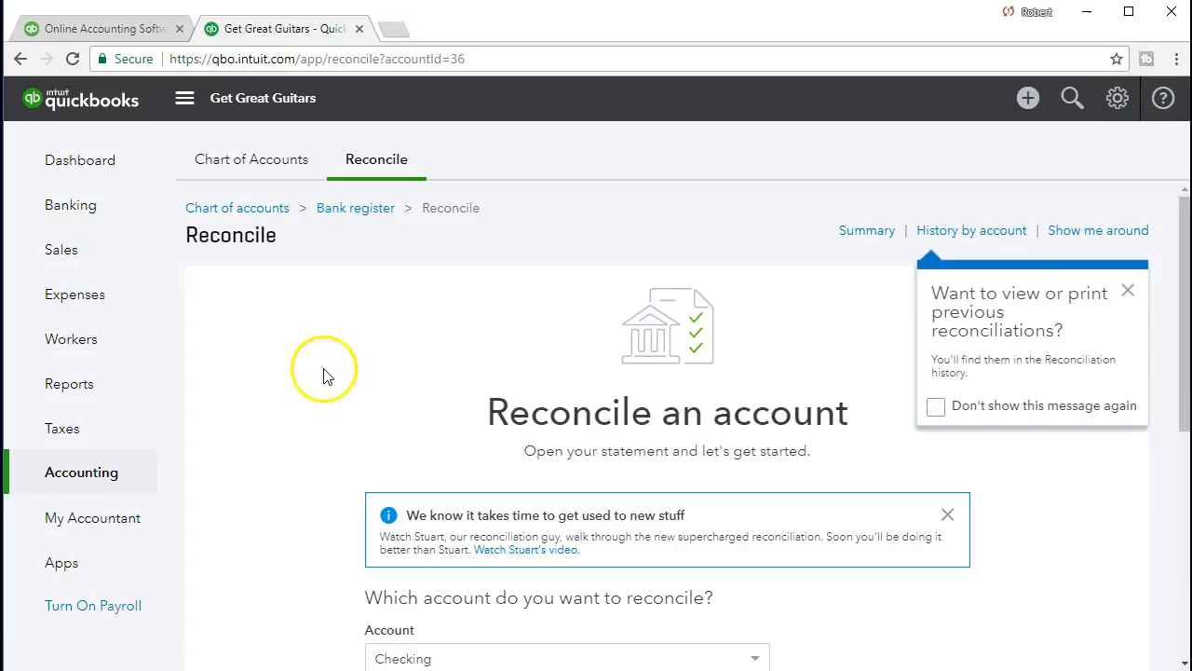
pyautogui.scroll(-3, 243, 414)
pyautogui.scroll(-1, 243, 415)
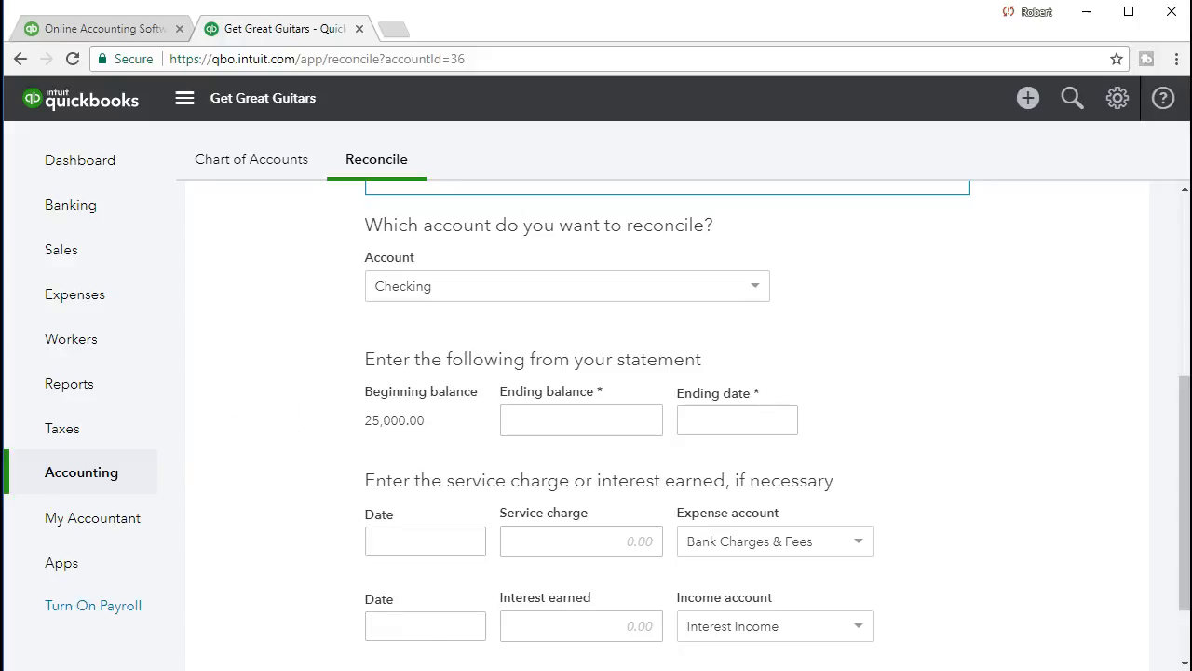
# Switch to the Excel bank statement and examine the individual deposit amounts in D11:D13.
pyautogui.hotkey('alt', 'Tab')
pyautogui.click(317, 426)
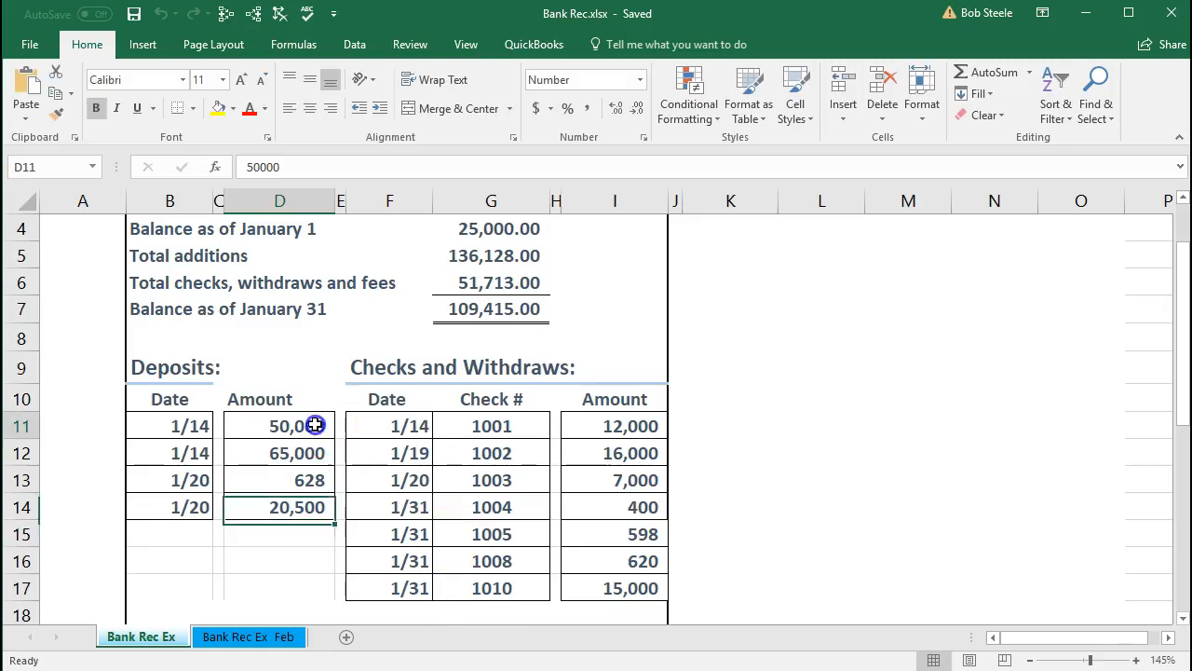
pyautogui.click(302, 451)
pyautogui.click(294, 477)
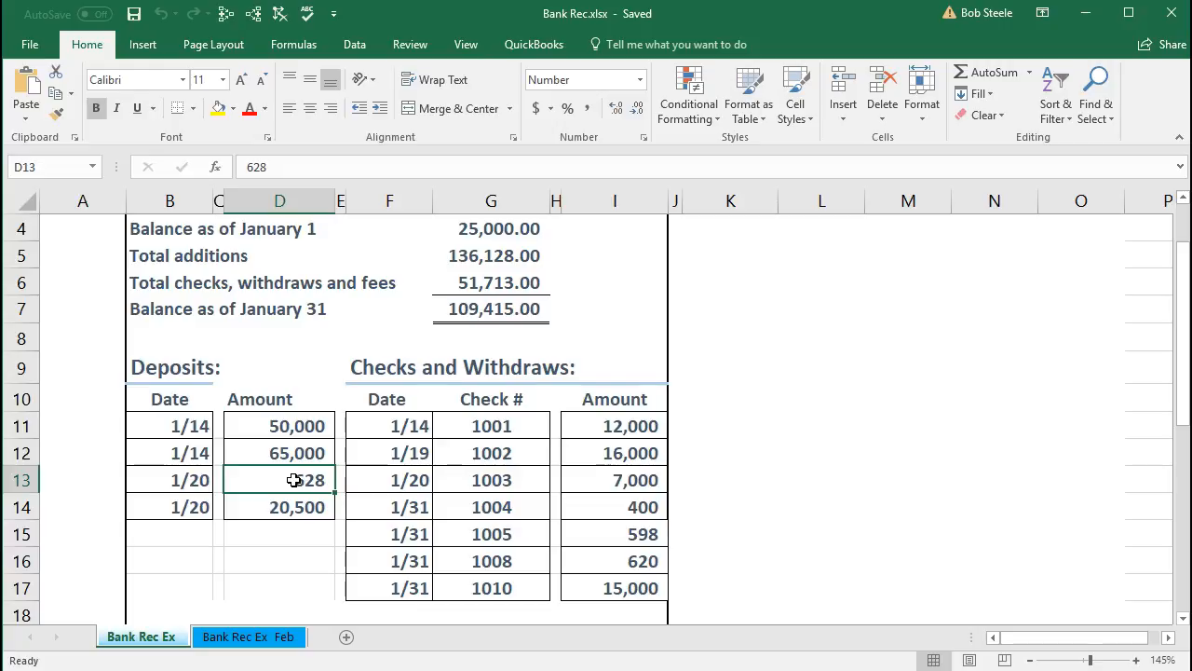
pyautogui.click(285, 424)
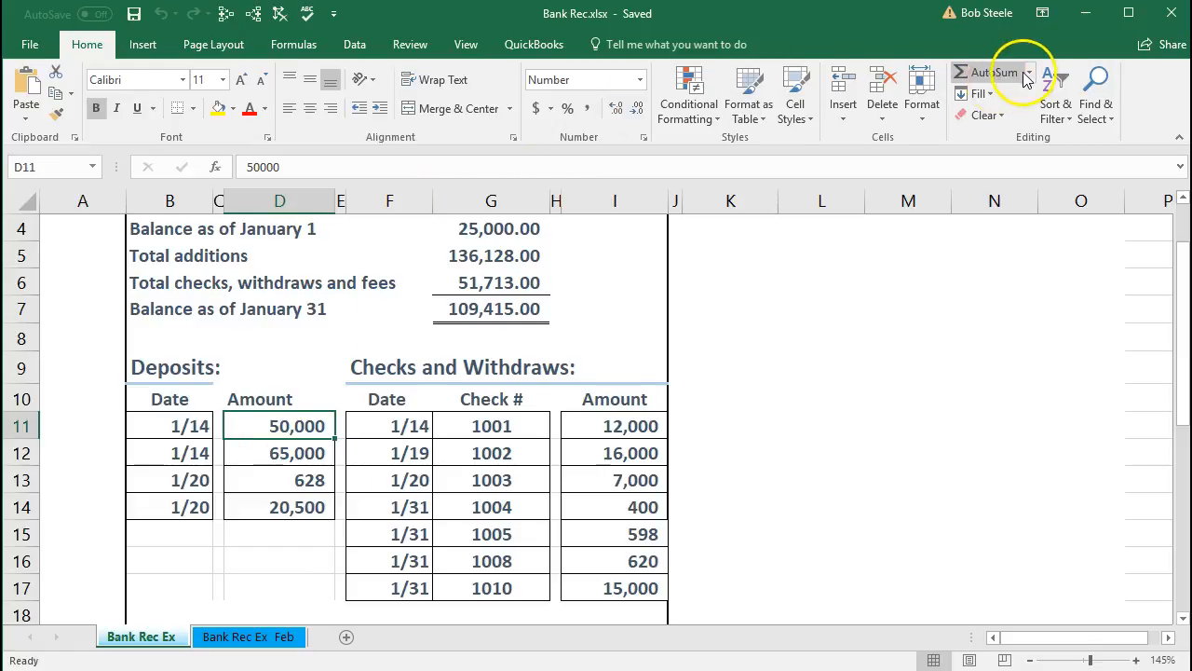
# Return to the QuickBooks Reconcile page and choose Checking as the account to reconcile.
pyautogui.click(1086, 13)
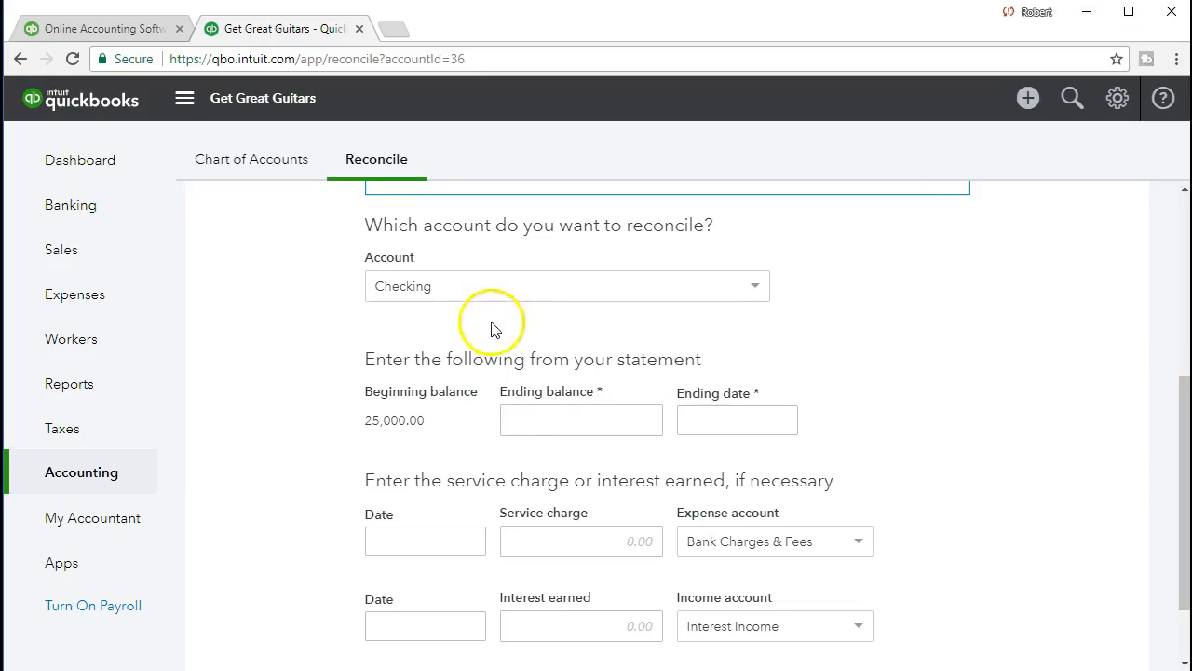
pyautogui.click(753, 288)
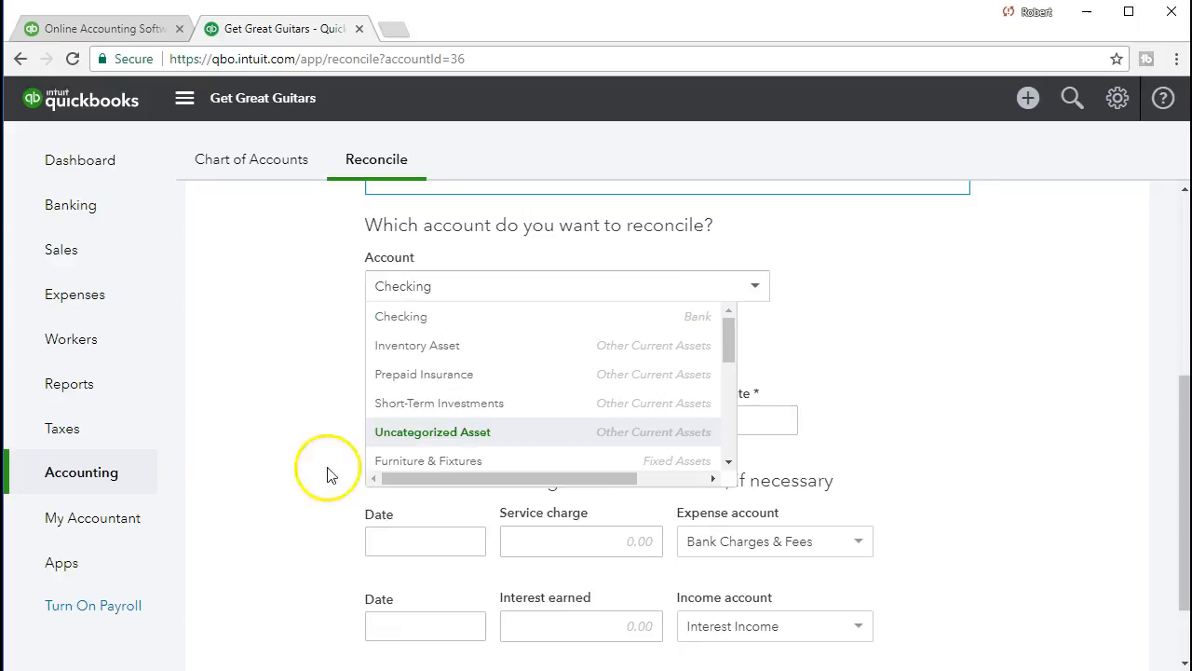
pyautogui.click(396, 317)
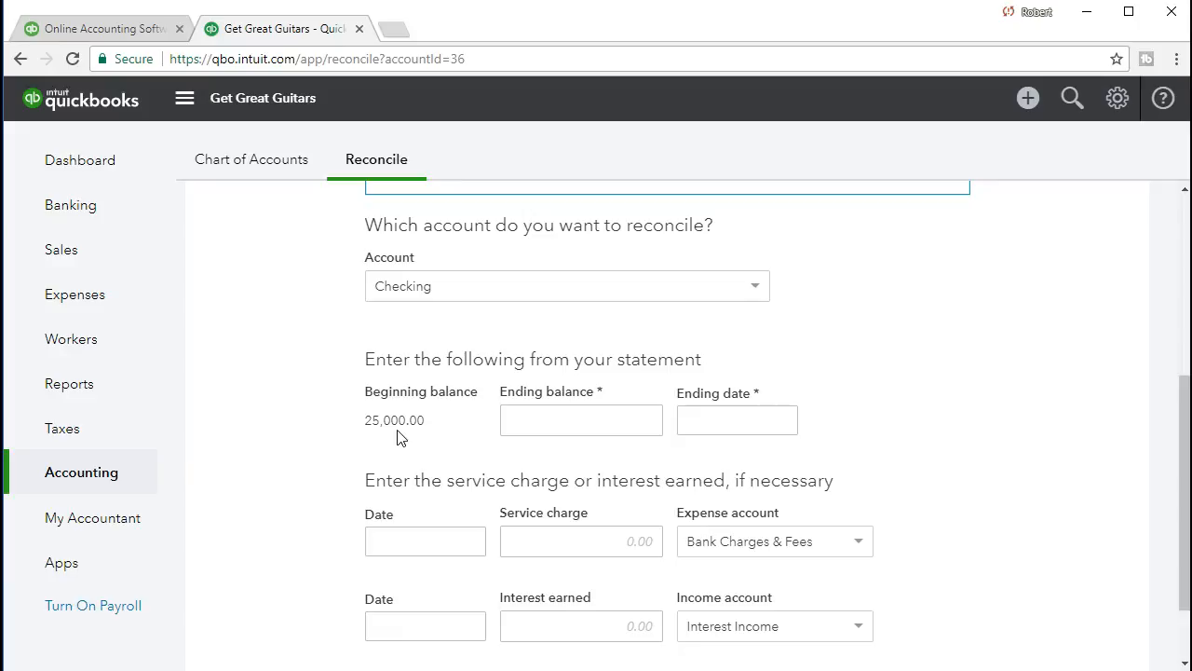
# Compare the QuickBooks beginning balance with the January 1 balance in the Excel bank statement, and return to QuickBooks.
pyautogui.click(377, 445)
pyautogui.hotkey('alt', 'Tab')
pyautogui.click(464, 515)
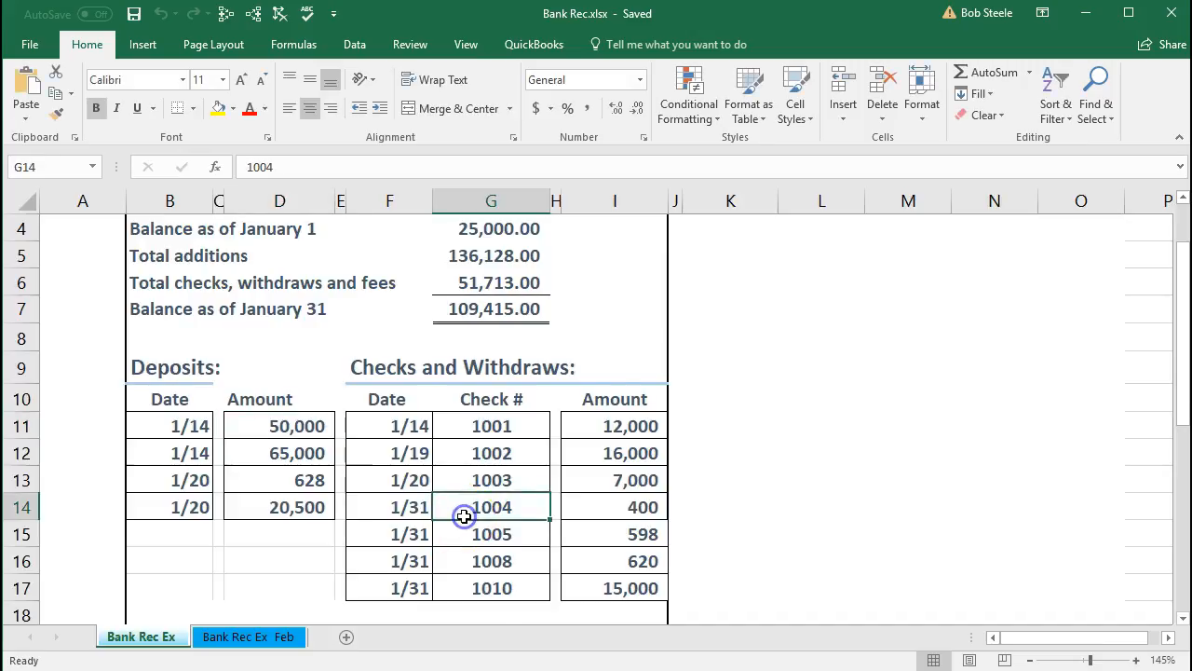
pyautogui.scroll(1, 465, 447)
pyautogui.click(484, 312)
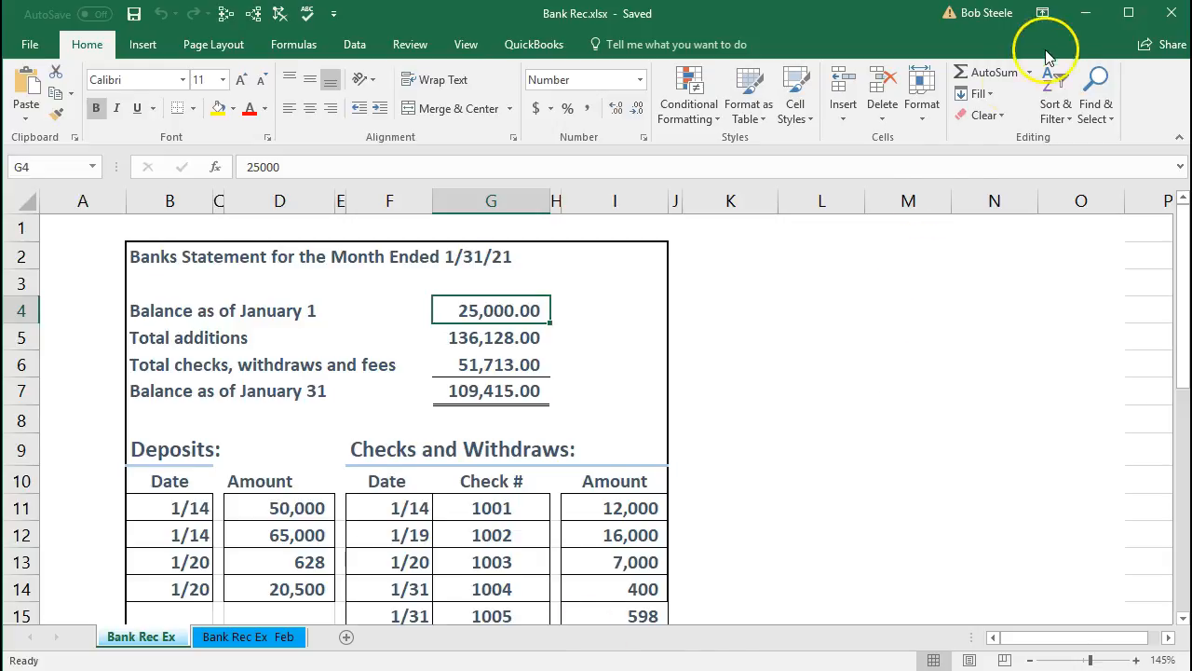
pyautogui.click(1085, 13)
# Look up the January 31 balance in the Excel statement and enter 109,415.00 as the ending balance in QuickBooks.
pyautogui.click(597, 420)
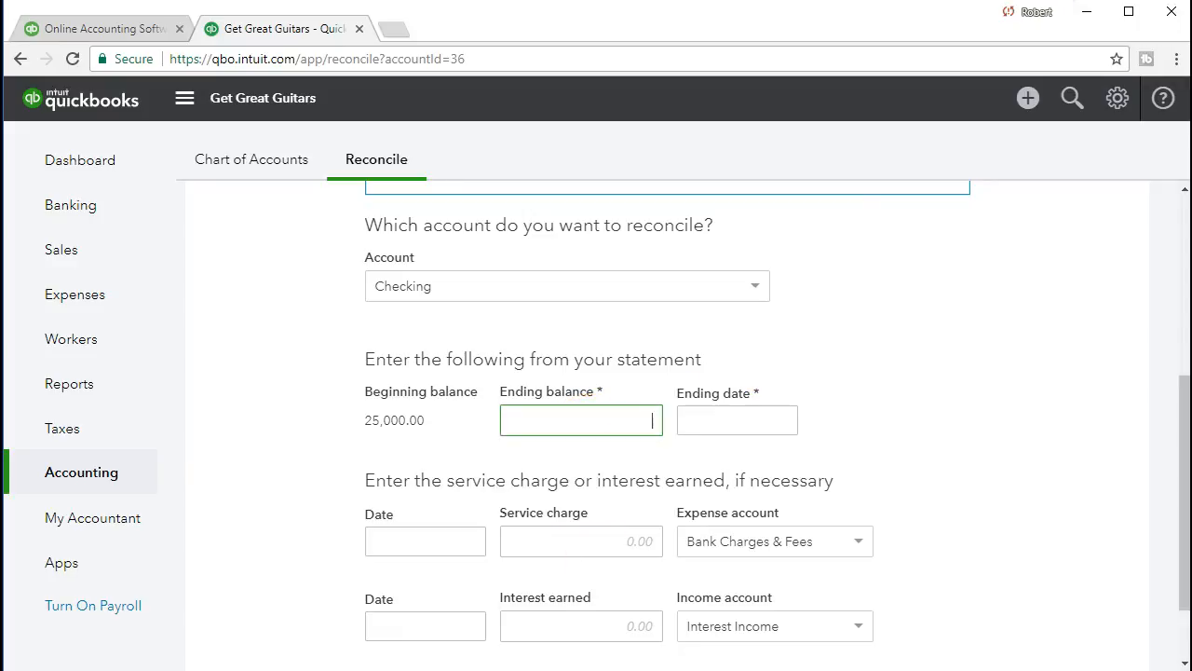
pyautogui.hotkey('alt', 'Tab')
pyautogui.click(506, 397)
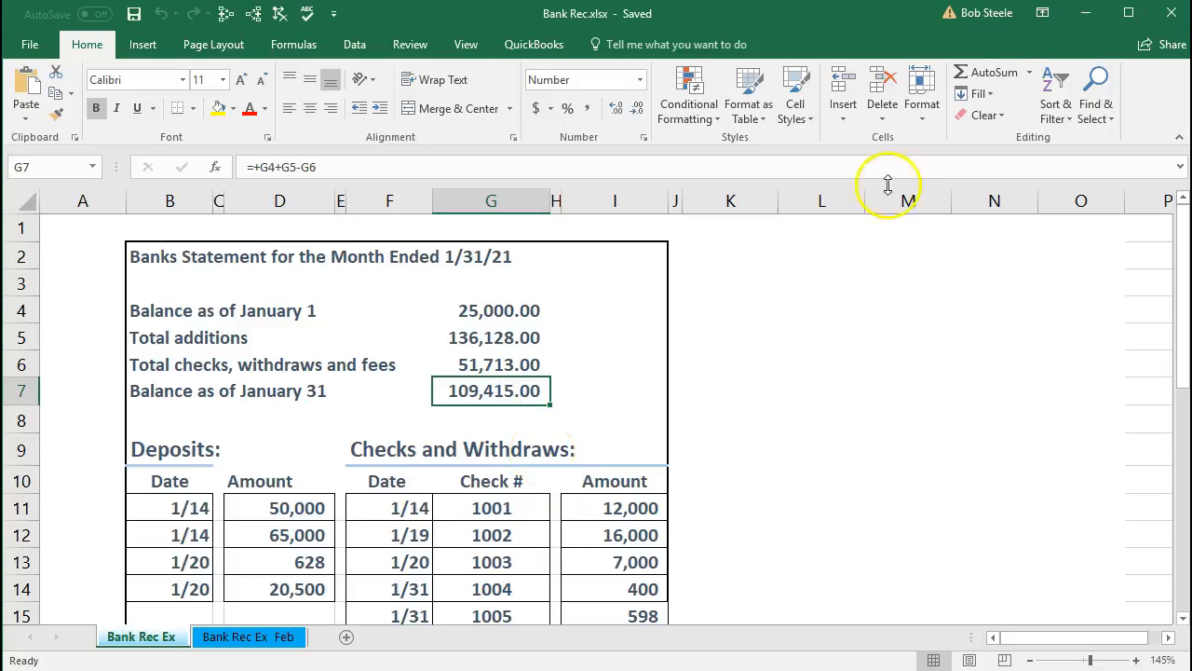
pyautogui.click(1085, 13)
pyautogui.click(585, 420)
pyautogui.write('109415')
pyautogui.press('Tab')
# Set the statement's ending date to 01/31/2021.
pyautogui.click(692, 420)
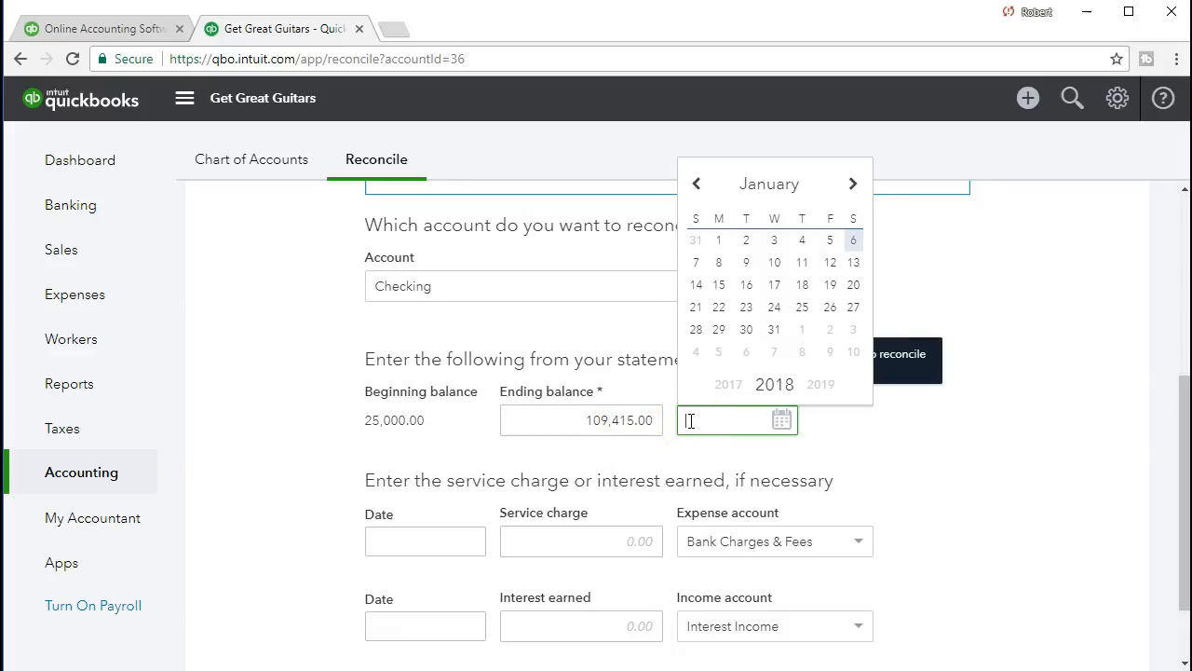
pyautogui.write('013121')
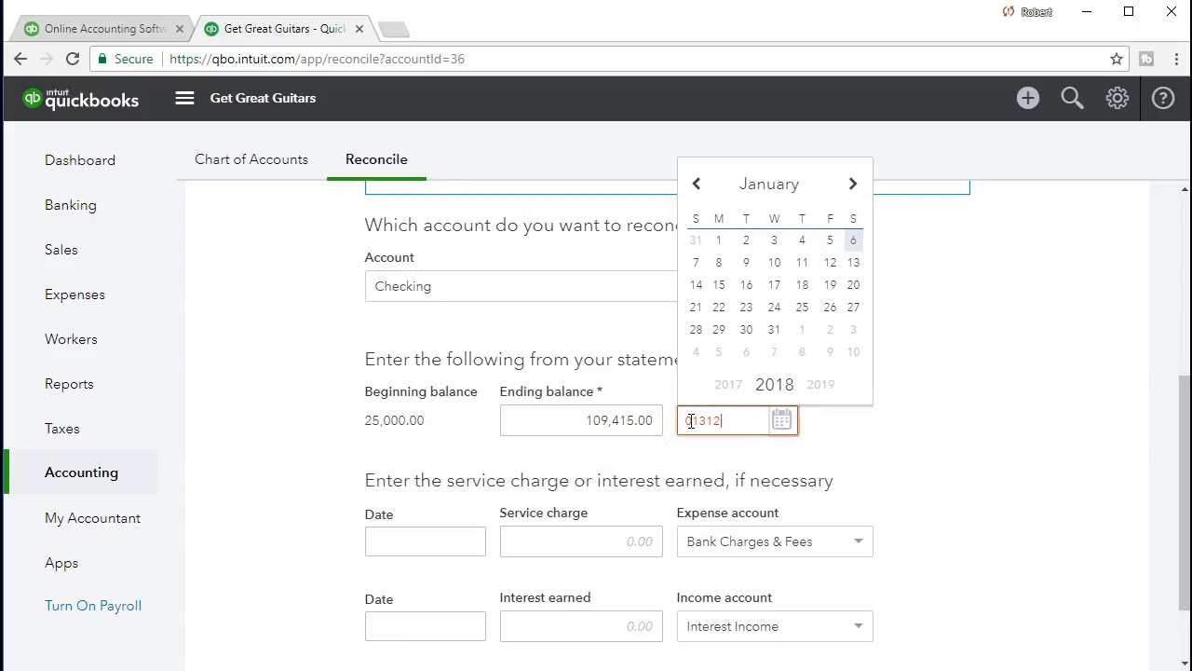
pyautogui.press('Tab')
pyautogui.click(891, 453)
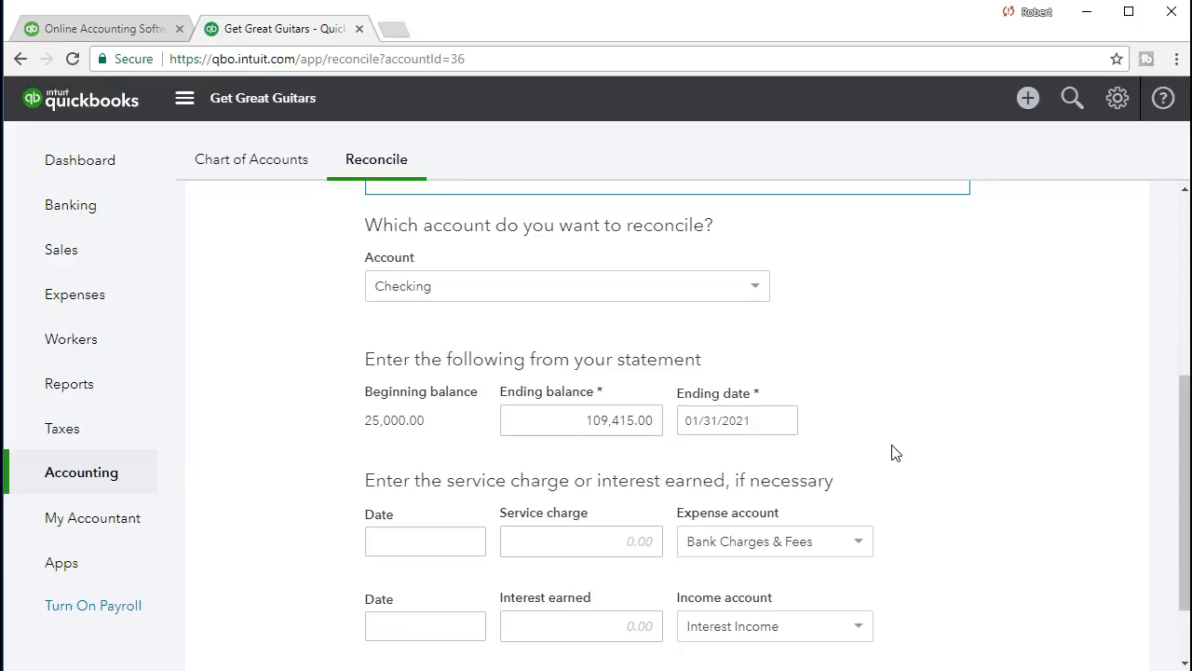
# Recheck the January 1 and January 31 balances in the Excel statement against the QuickBooks entries.
pyautogui.scroll(-1, 892, 453)
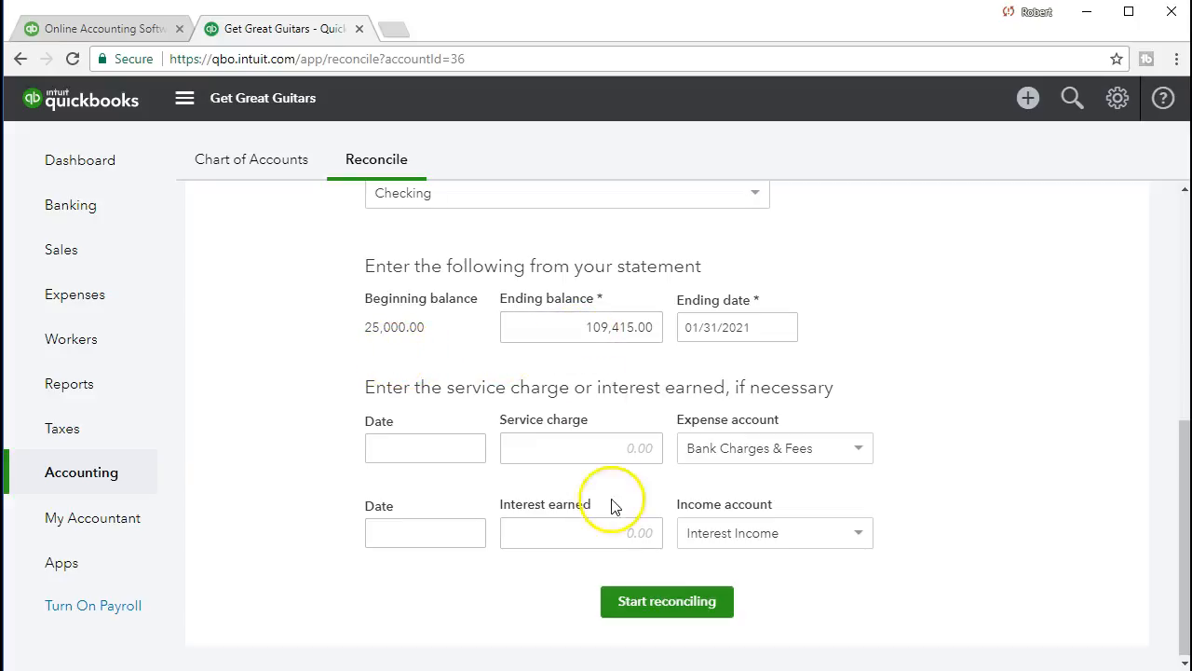
pyautogui.hotkey('alt', 'Tab')
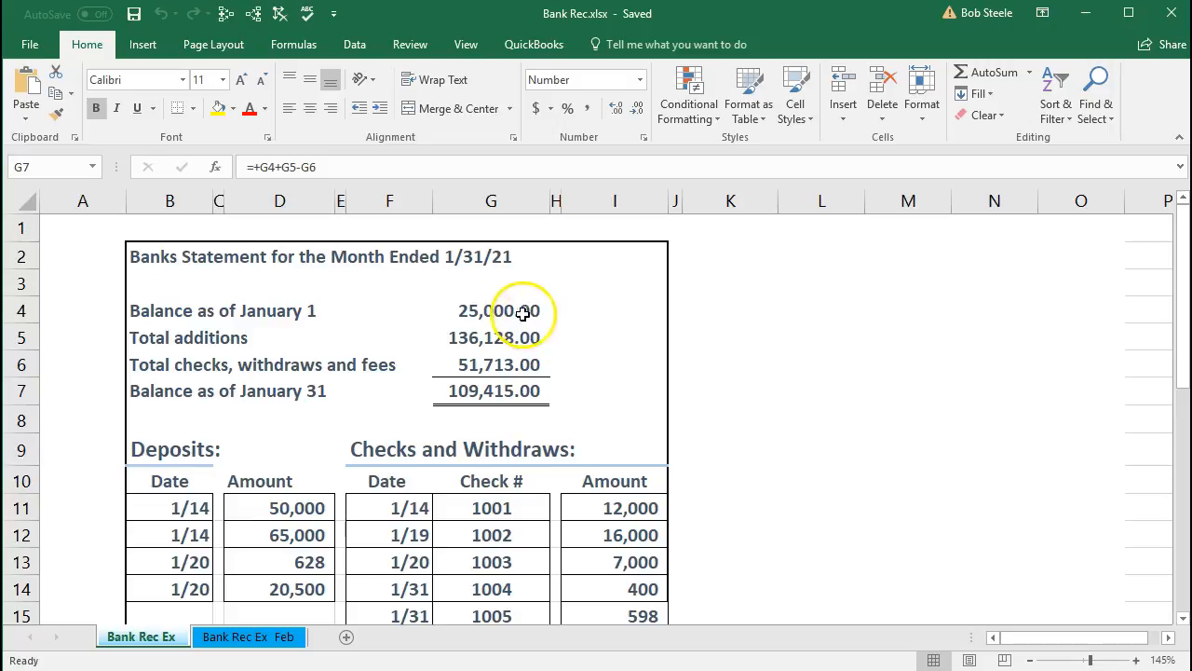
pyautogui.click(520, 310)
pyautogui.click(494, 391)
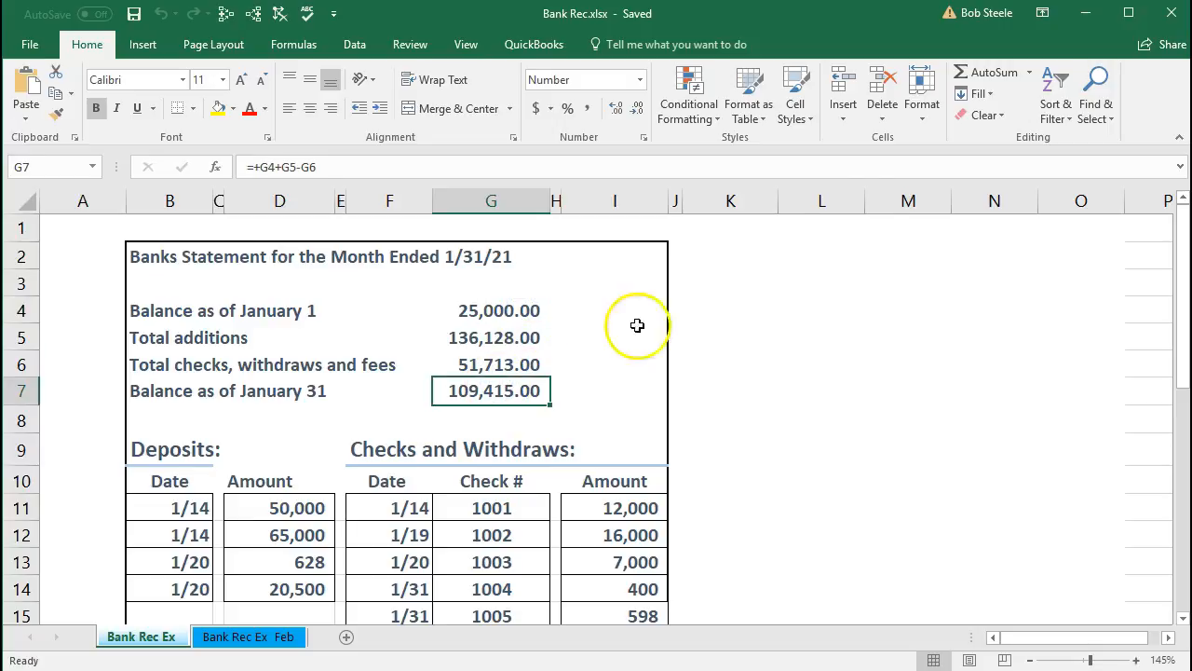
pyautogui.click(1086, 17)
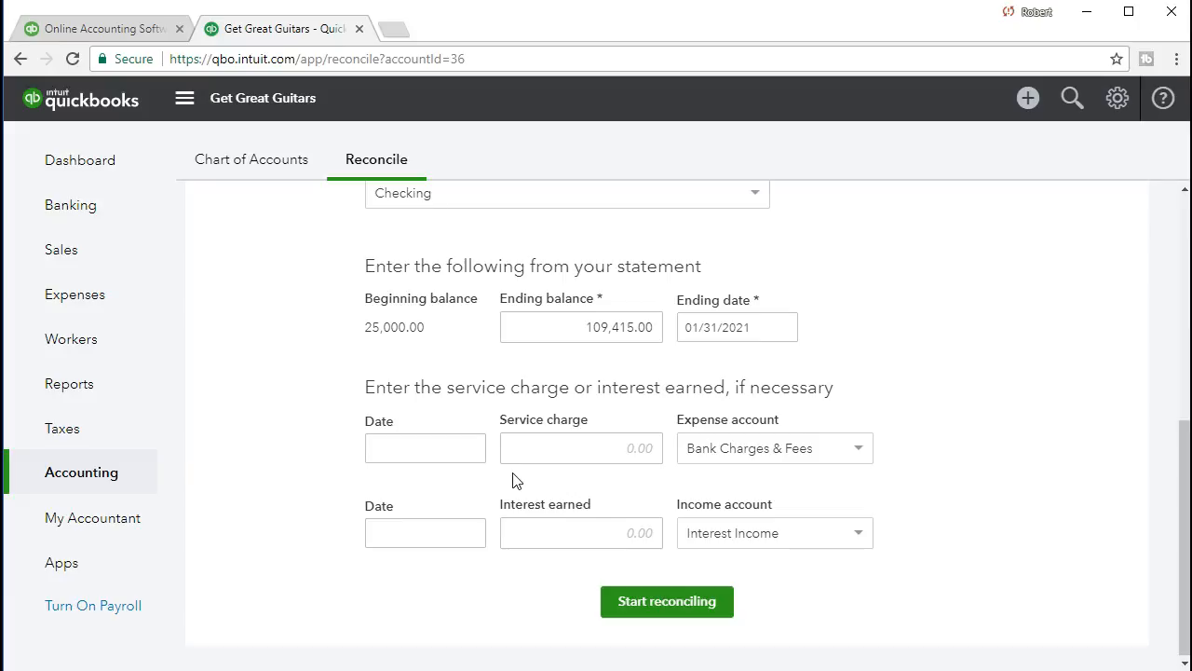
# Examine the bank service charges near the end of the Excel statement and return to the QuickBooks entry page.
pyautogui.click(638, 670)
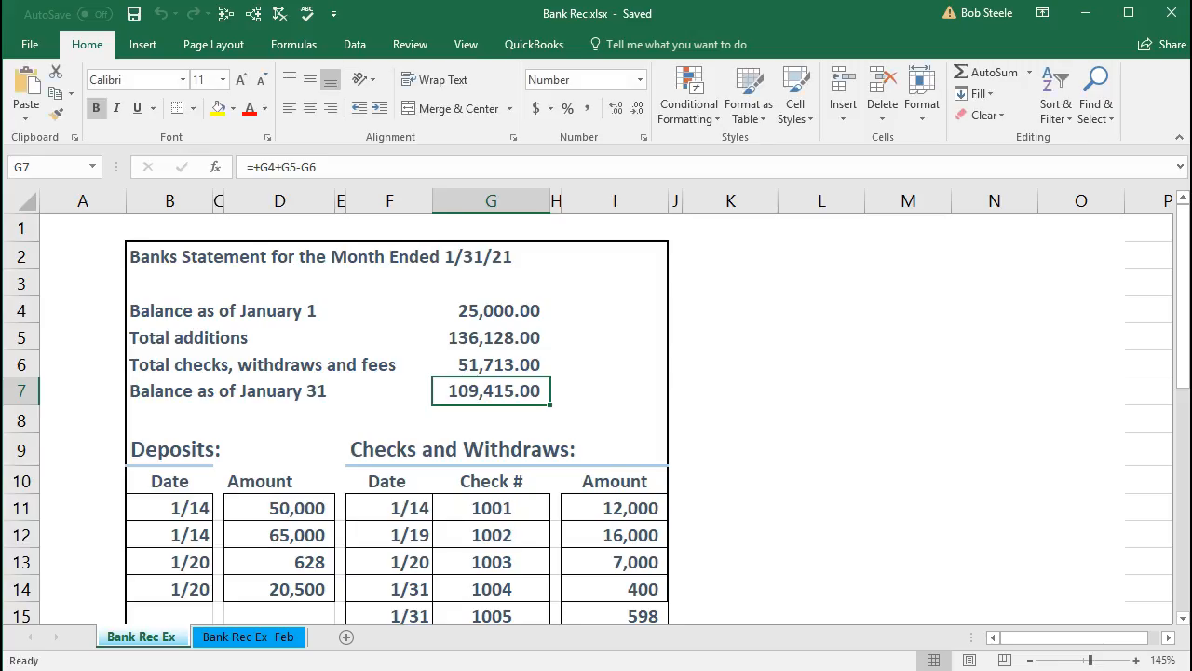
pyautogui.scroll(-3, 699, 539)
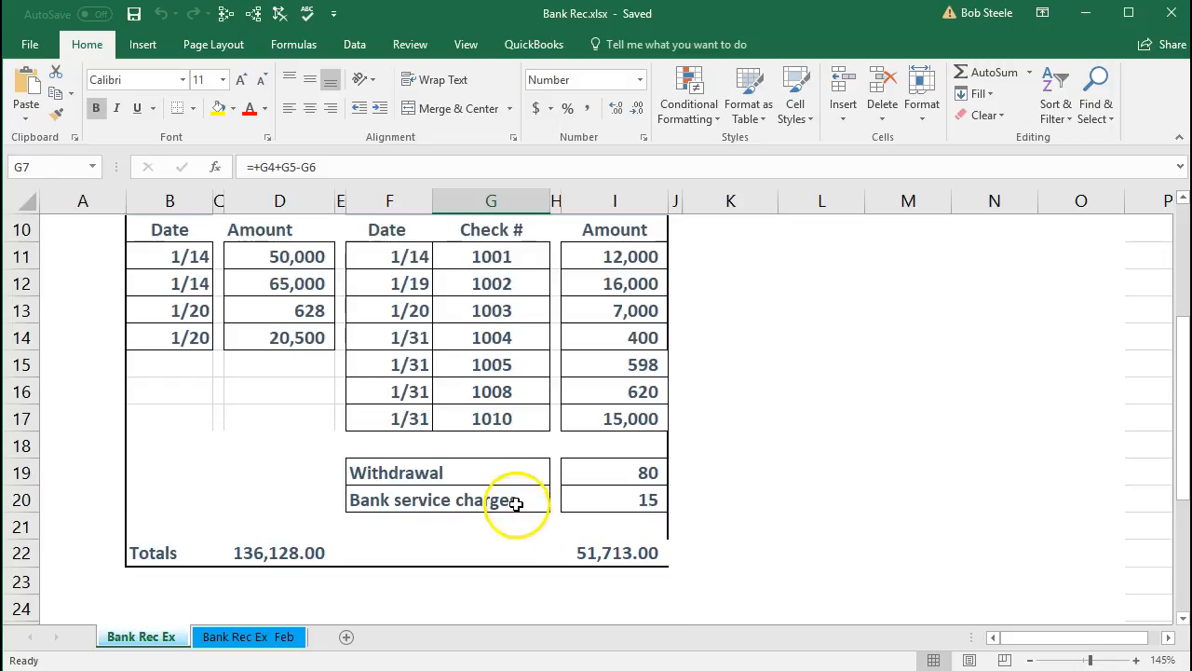
pyautogui.moveTo(513, 498); pyautogui.dragTo(601, 502)
pyautogui.click(631, 525)
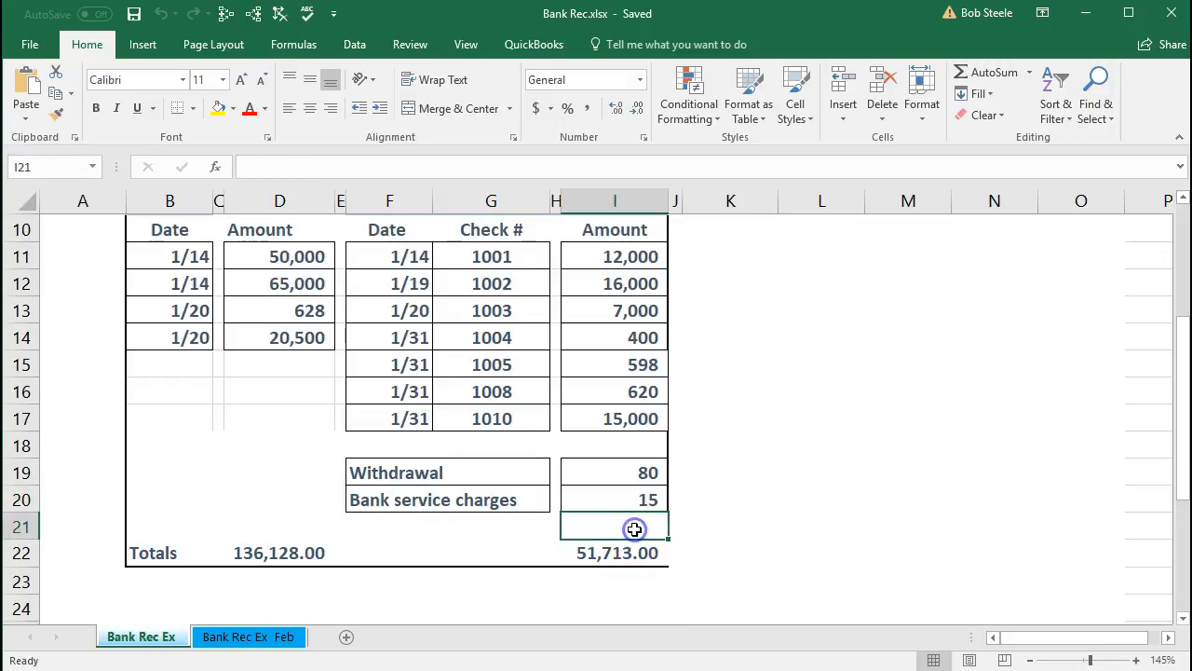
pyautogui.click(1086, 14)
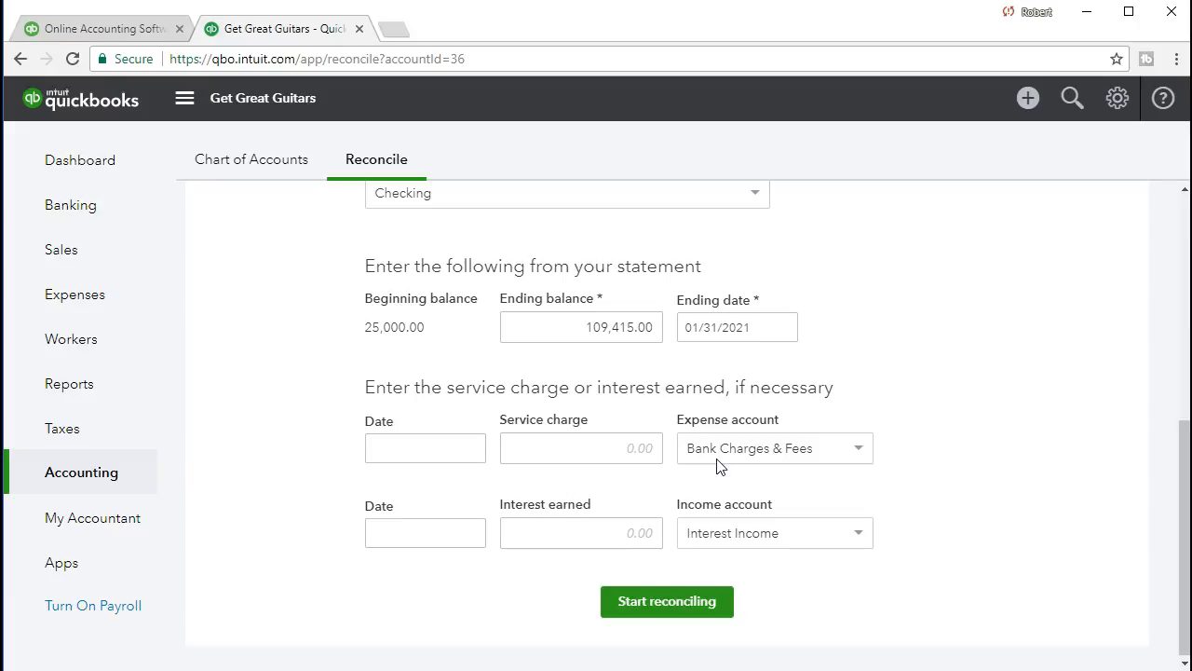
# Start reconciling the Checking account, leaving the service charge and interest earned fields blank.
pyautogui.click(667, 538)
pyautogui.scroll(1, 308, 559)
pyautogui.scroll(-1, 311, 561)
pyautogui.click(645, 610)
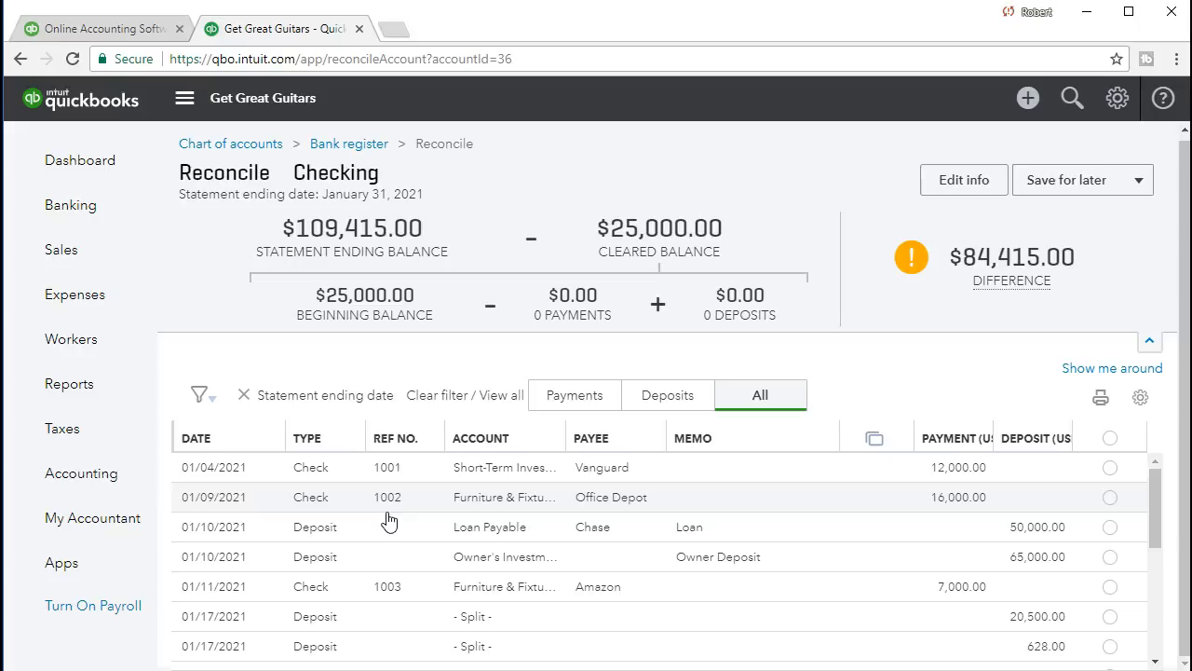
# Review the list of uncleared checks, deposits and bill payments on the Checking reconciliation.
pyautogui.scroll(-5, 389, 521)
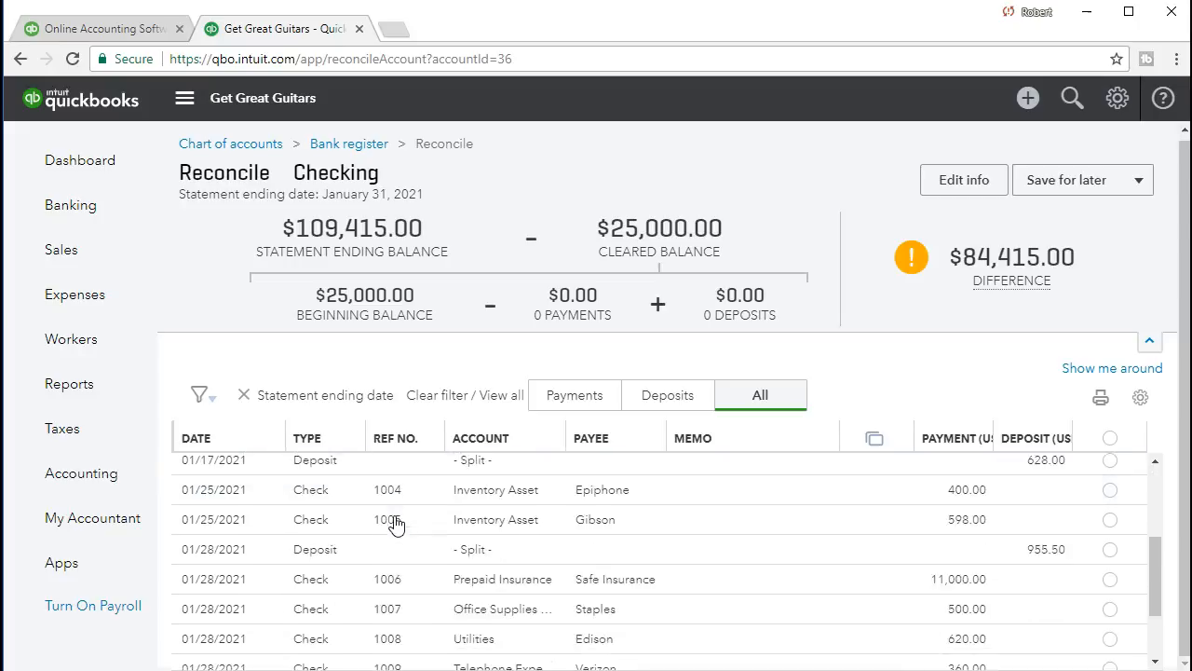
pyautogui.scroll(-1, 396, 521)
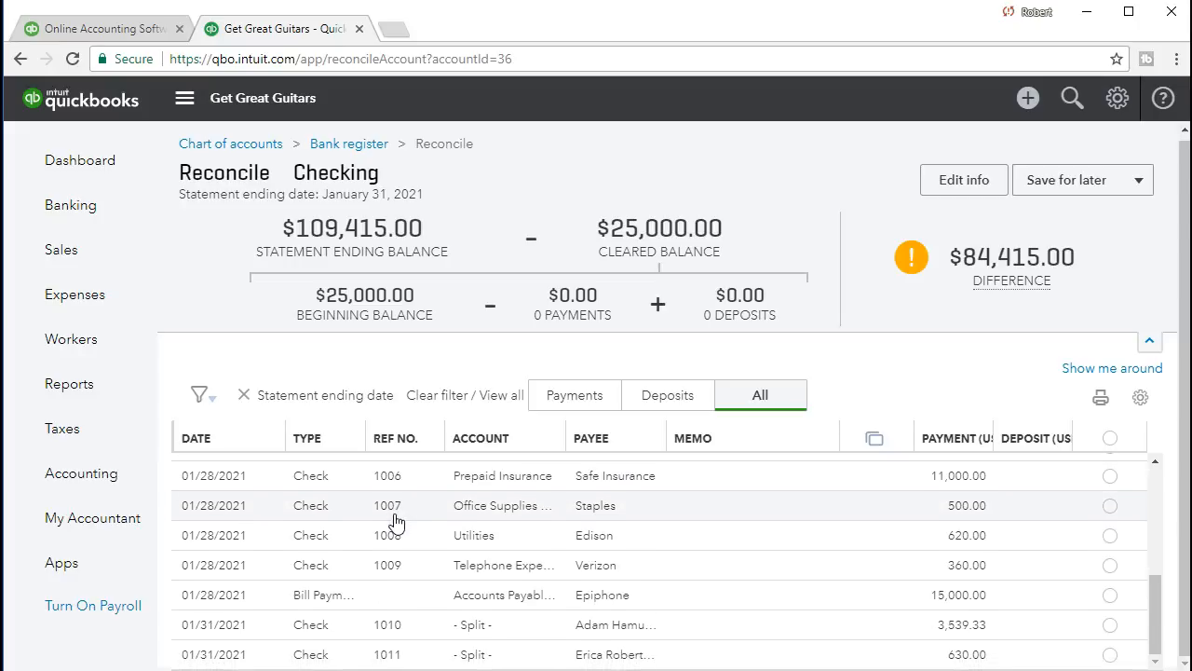
pyautogui.scroll(6, 396, 522)
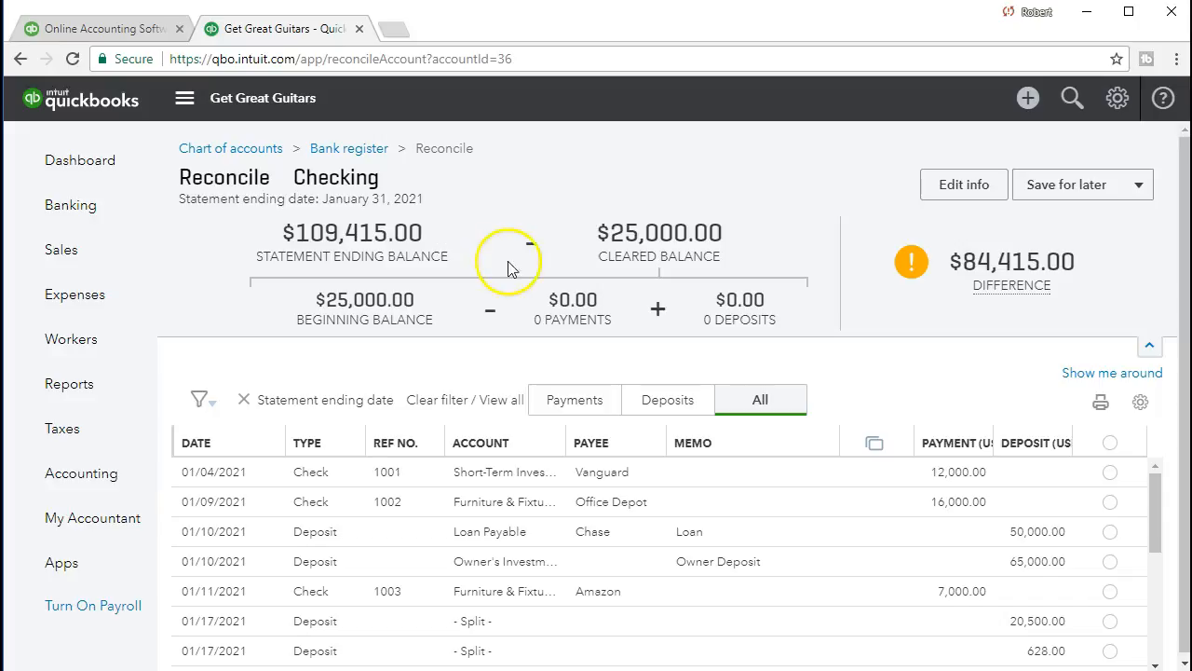
# In the Excel bank statement, fill the January 1 balance in cell G4 with the standard light green color.
pyautogui.hotkey('alt', 'Tab')
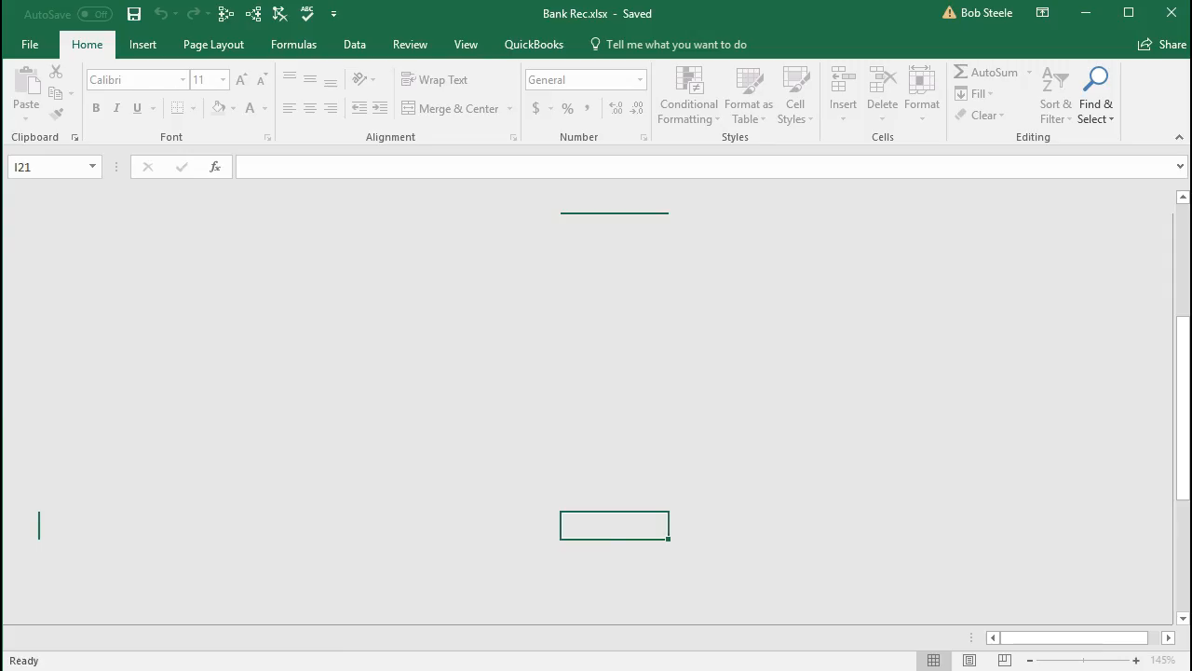
pyautogui.click(524, 473)
pyautogui.scroll(3, 520, 413)
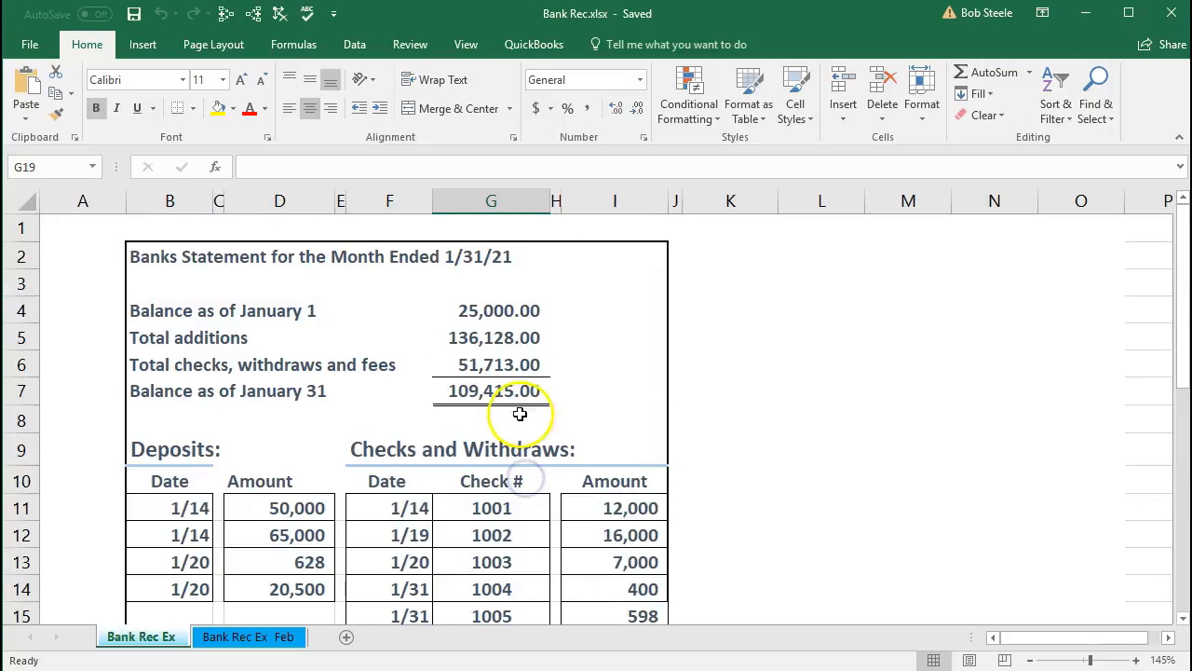
pyautogui.rightClick(494, 310)
pyautogui.click(584, 283)
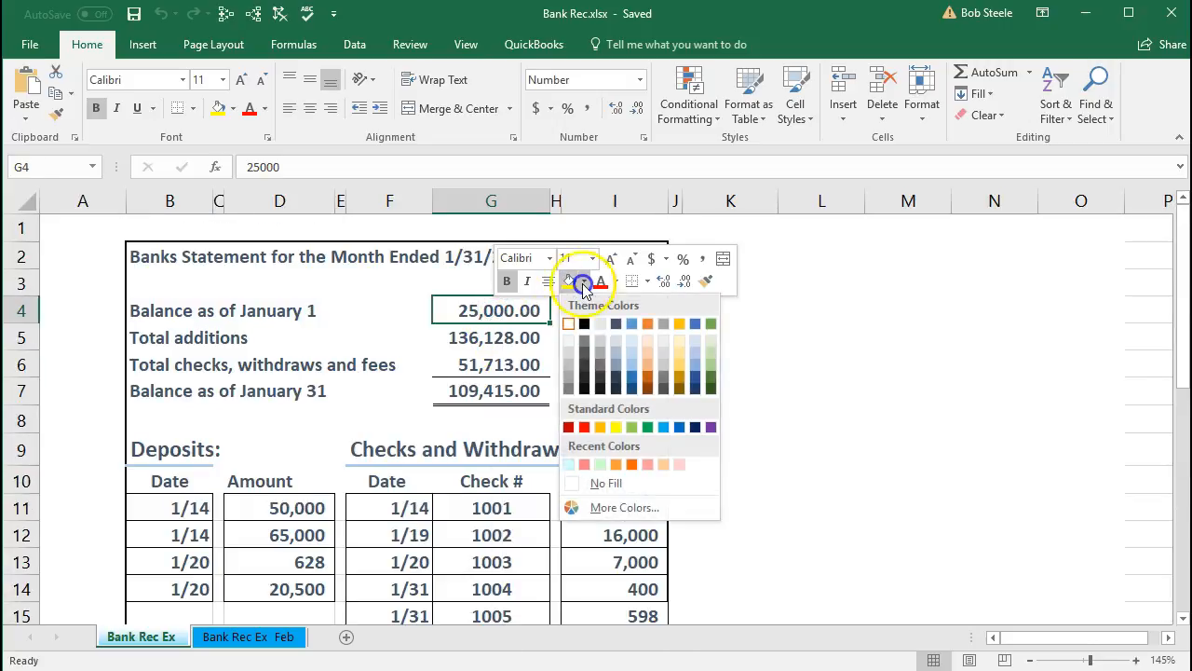
pyautogui.click(631, 431)
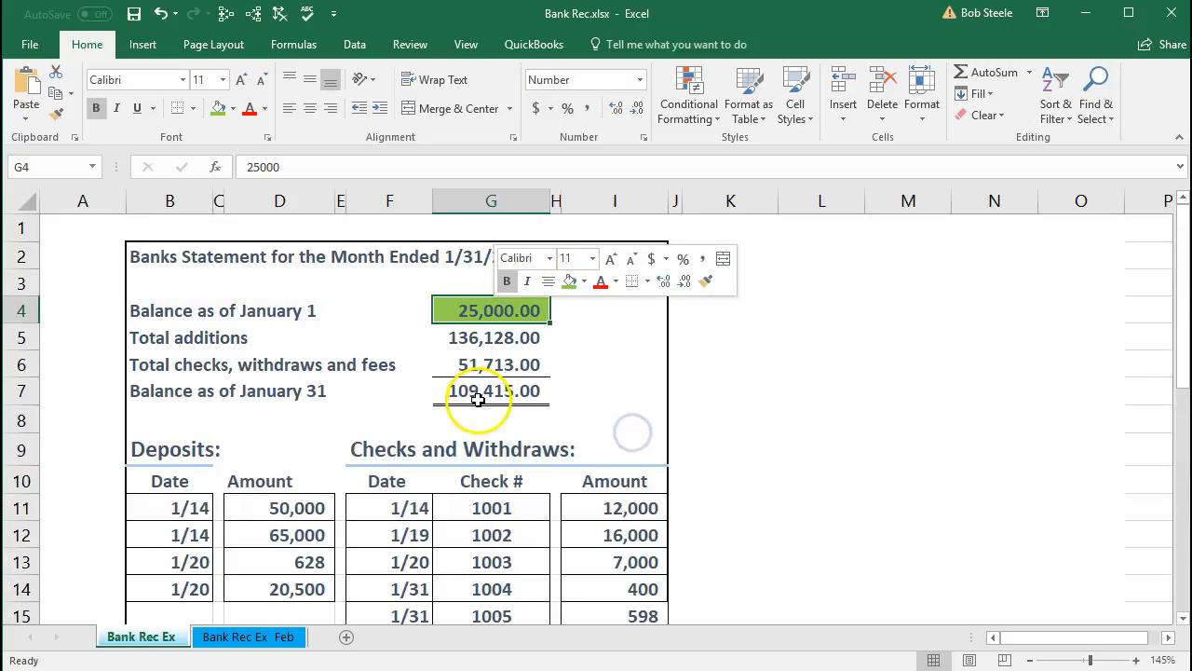
# Examine the total additions and total withdrawals, the individual deposits in D11:D14, and the January 31 balance.
pyautogui.click(461, 336)
pyautogui.moveTo(461, 335); pyautogui.dragTo(462, 358)
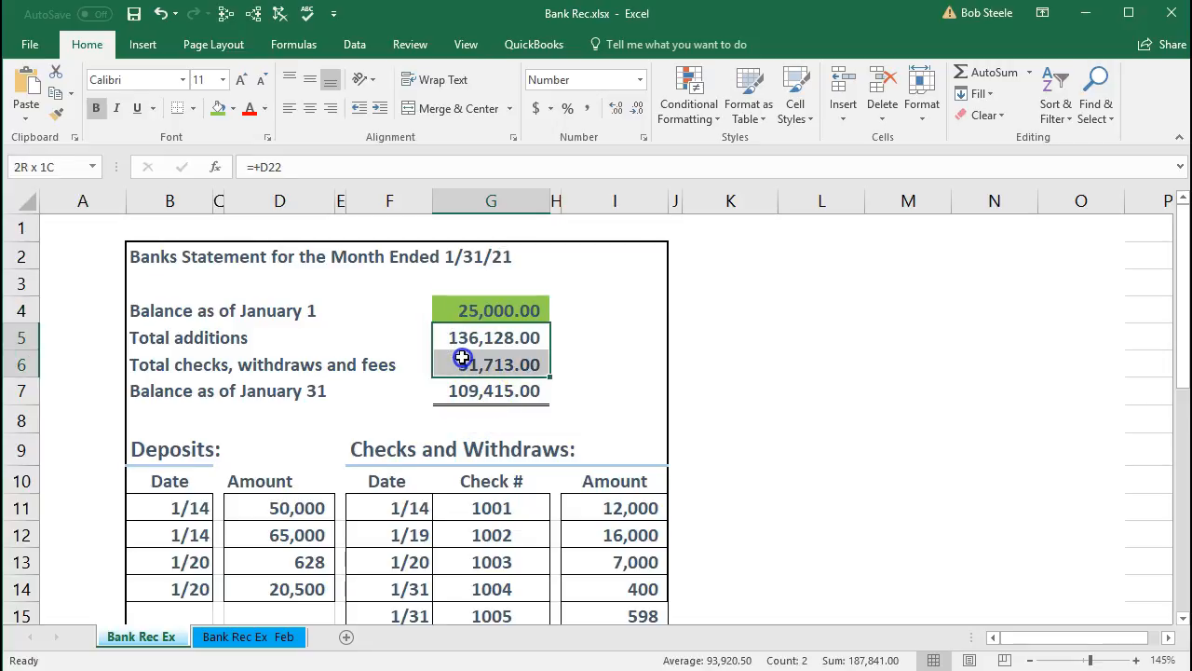
pyautogui.click(317, 507)
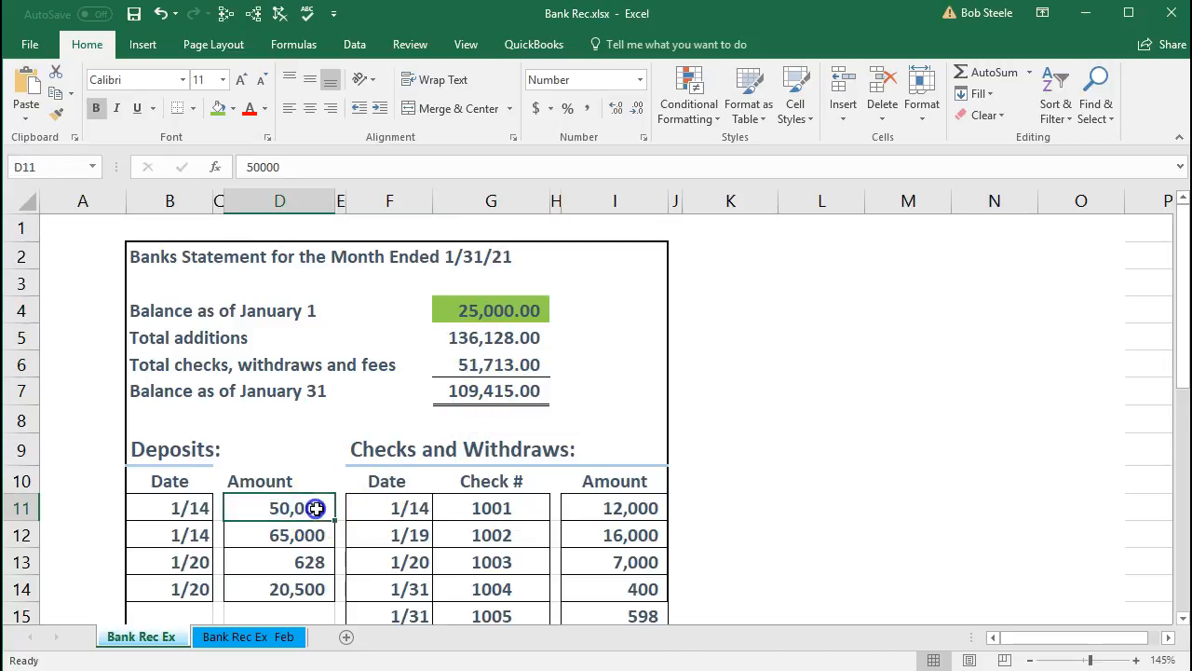
pyautogui.click(313, 539)
pyautogui.click(311, 563)
pyautogui.click(312, 588)
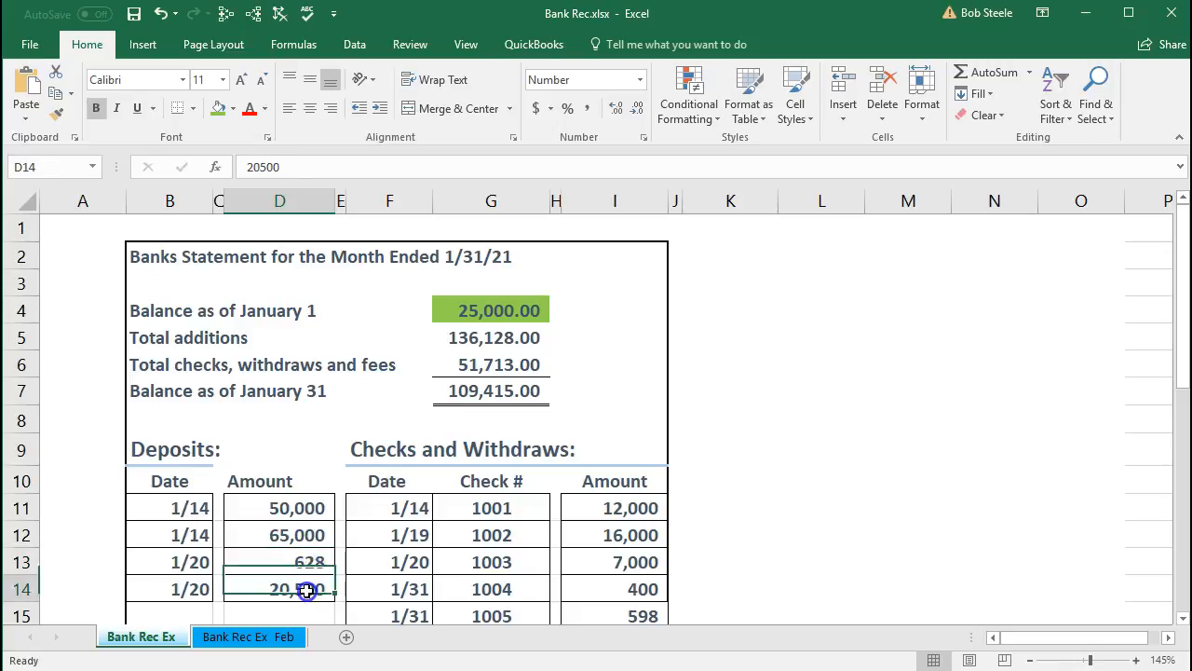
pyautogui.moveTo(490, 337); pyautogui.dragTo(487, 355)
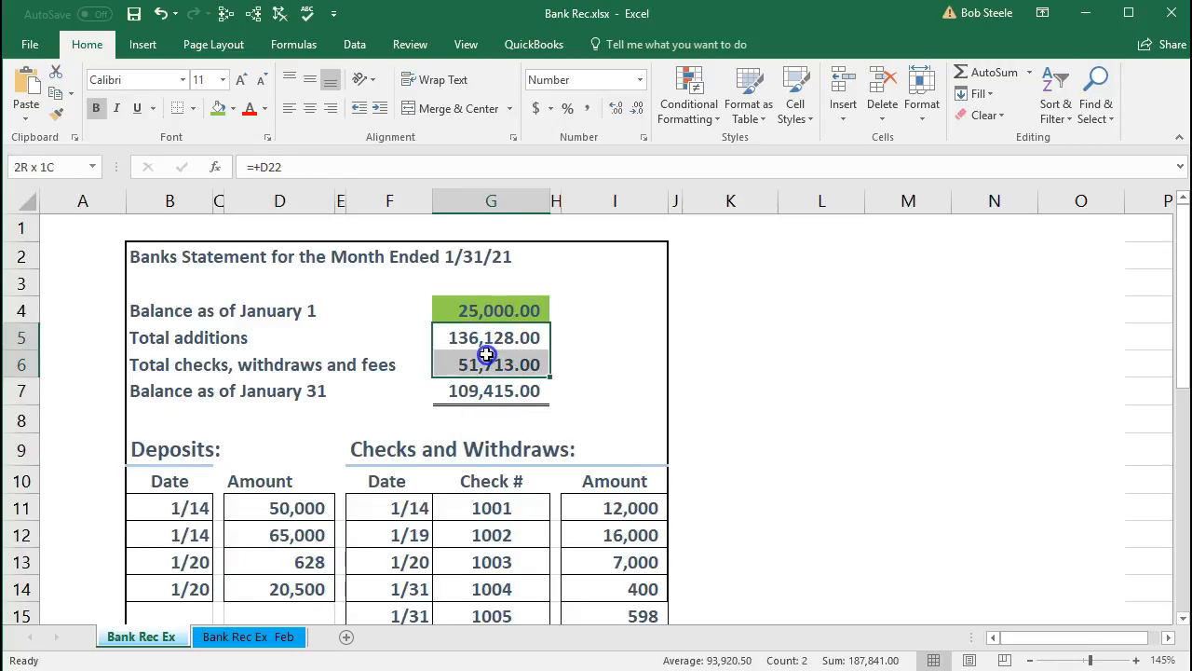
pyautogui.click(489, 383)
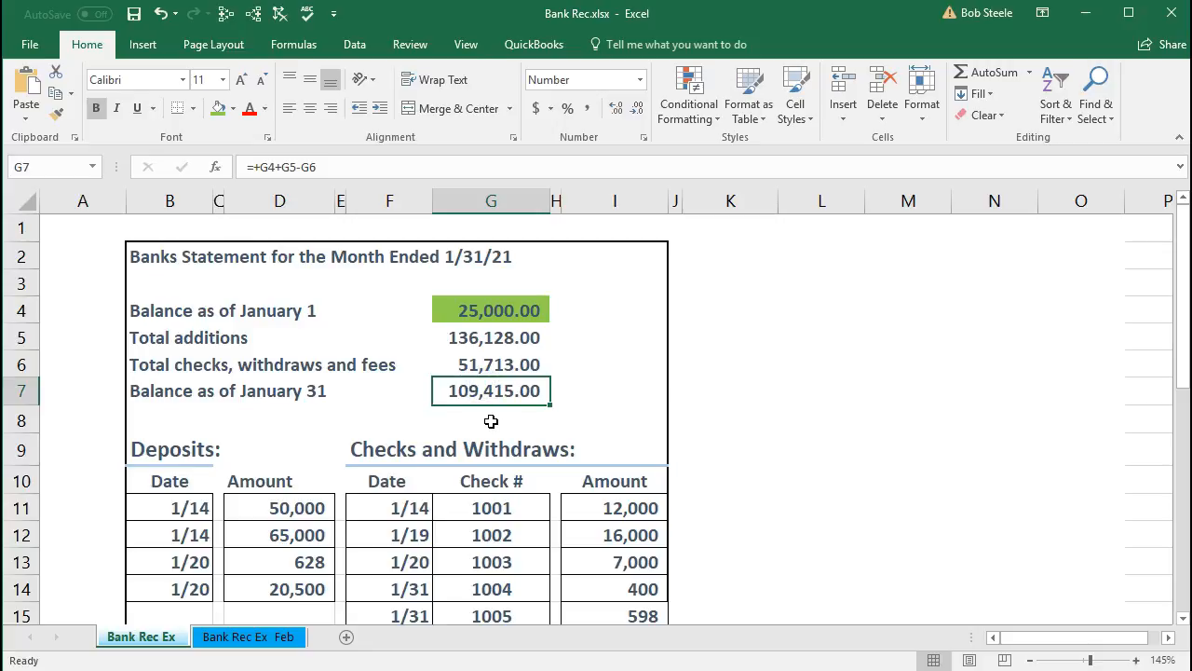
# Compare the QuickBooks reconciliation balances with the Excel statement's January 1 balance, total additions, total withdrawals and January 31 balance in G4:G7.
pyautogui.click(1083, 15)
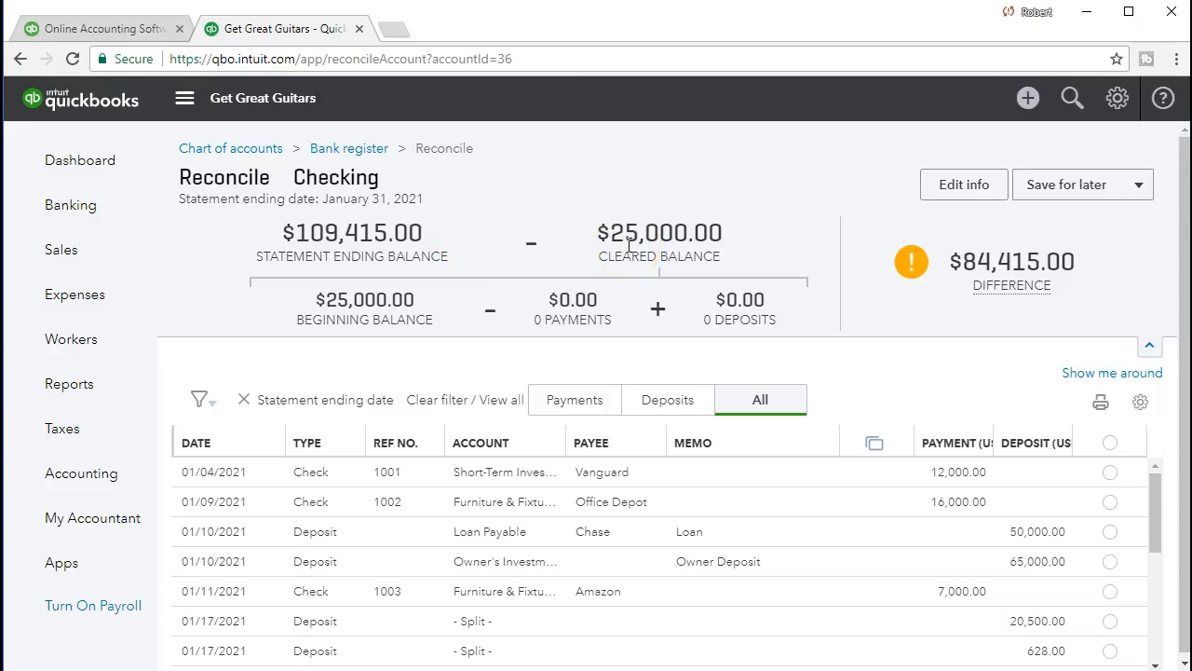
pyautogui.click(518, 670)
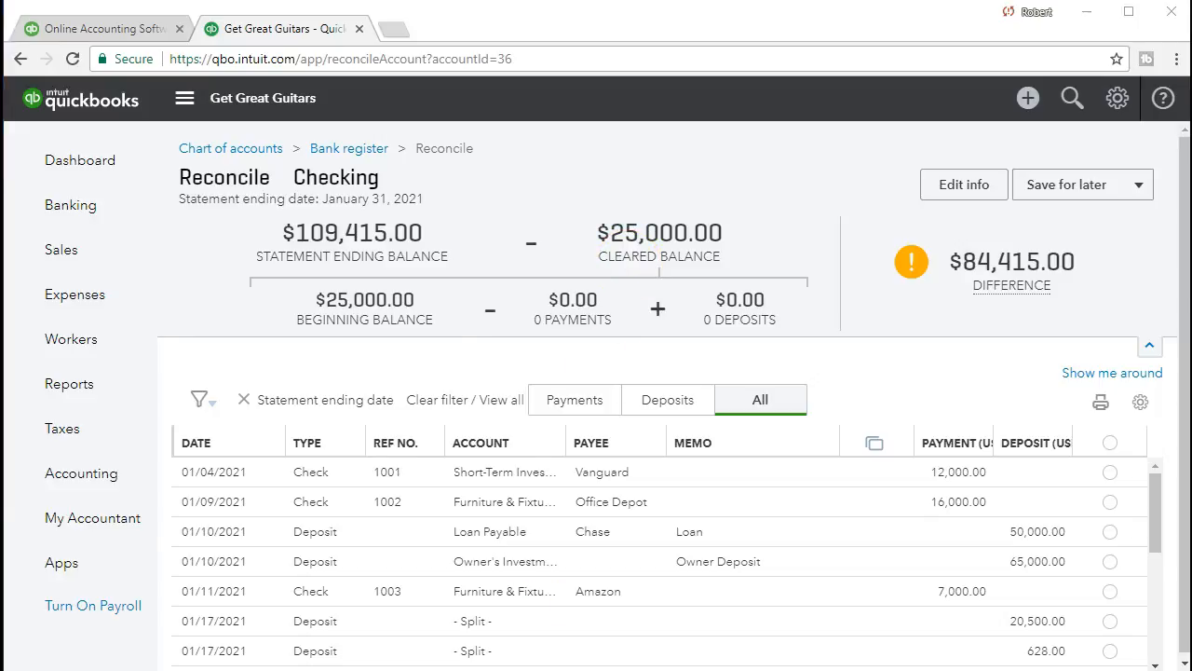
pyautogui.click(500, 311)
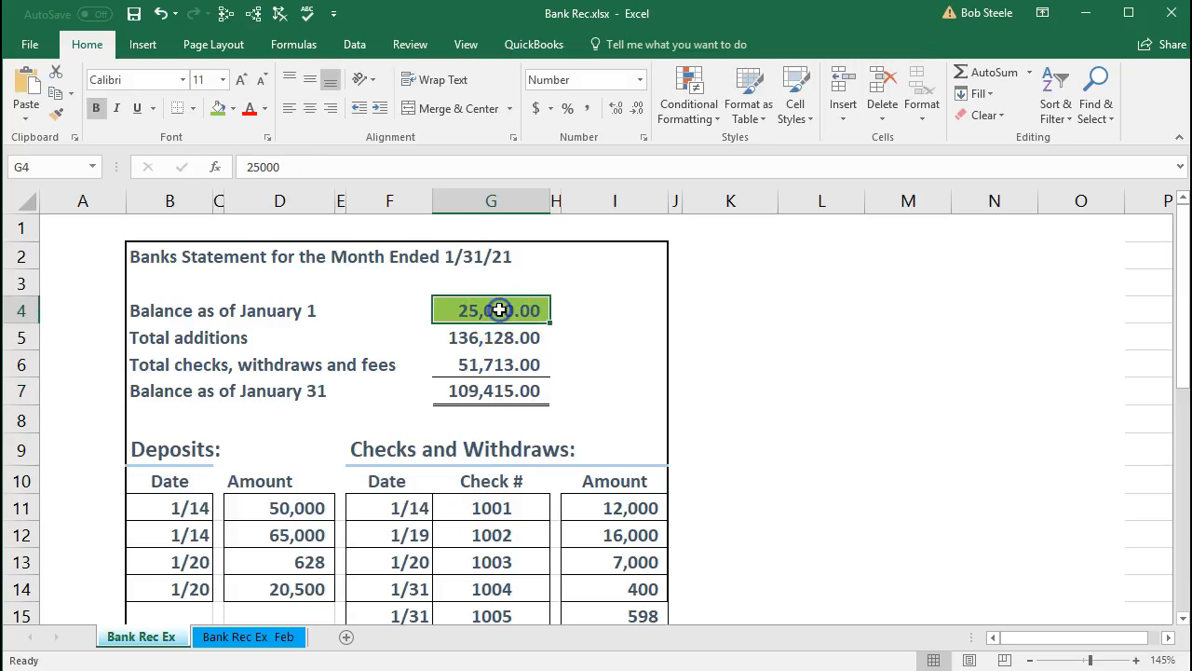
pyautogui.click(484, 337)
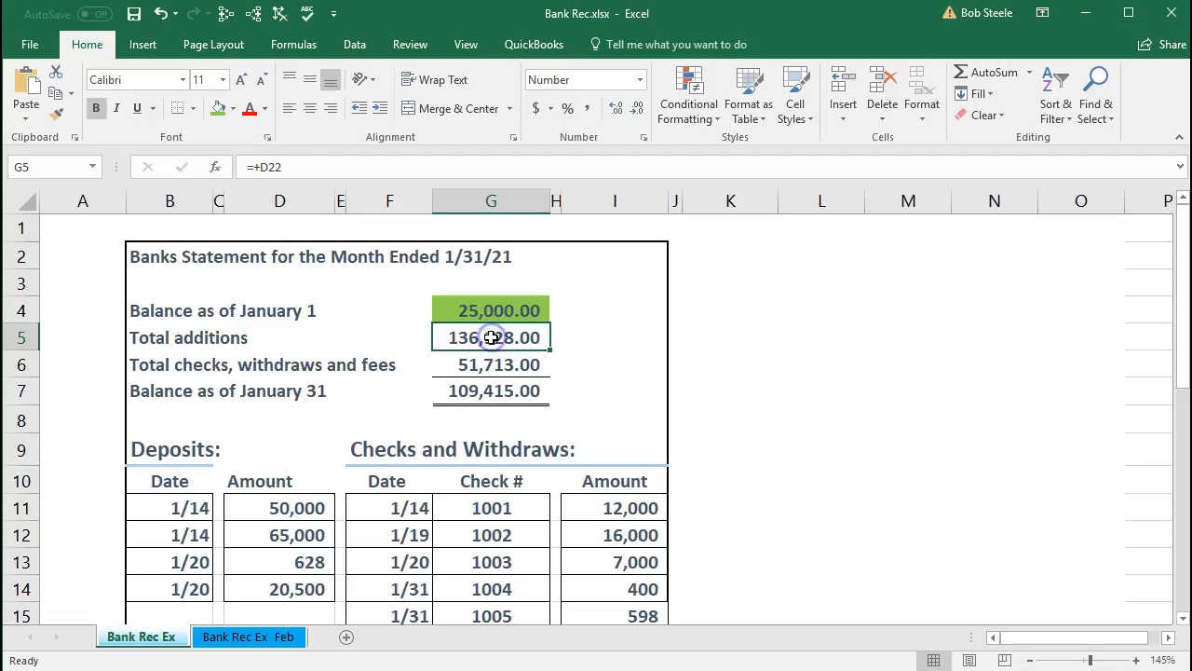
pyautogui.click(491, 364)
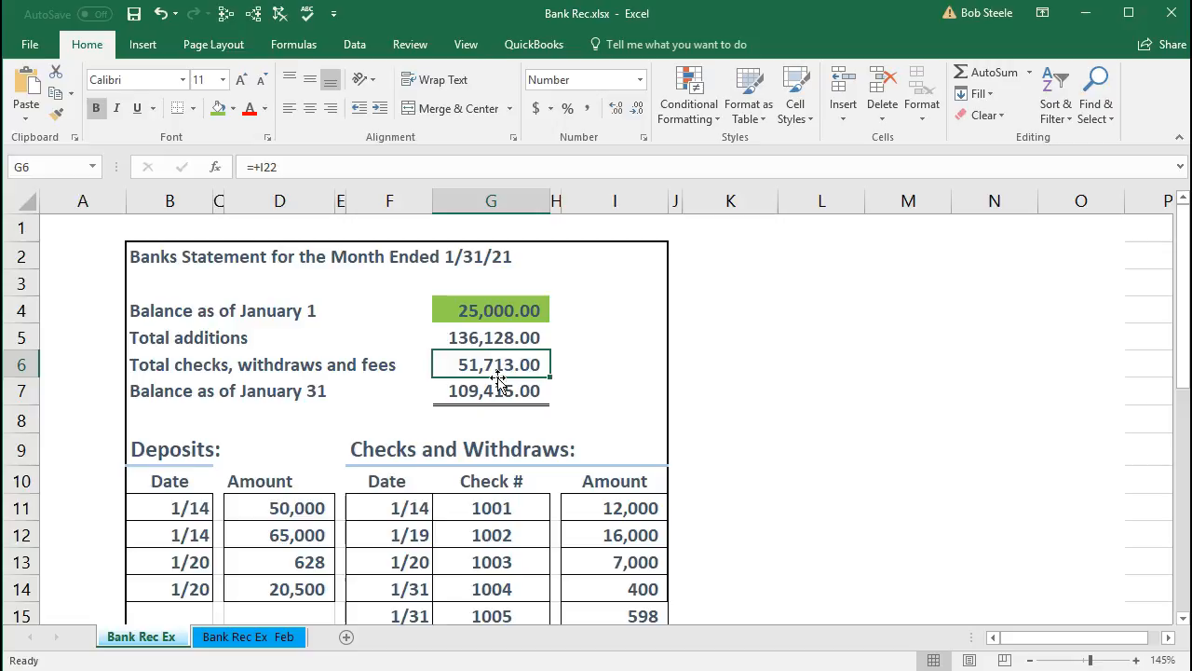
pyautogui.click(517, 392)
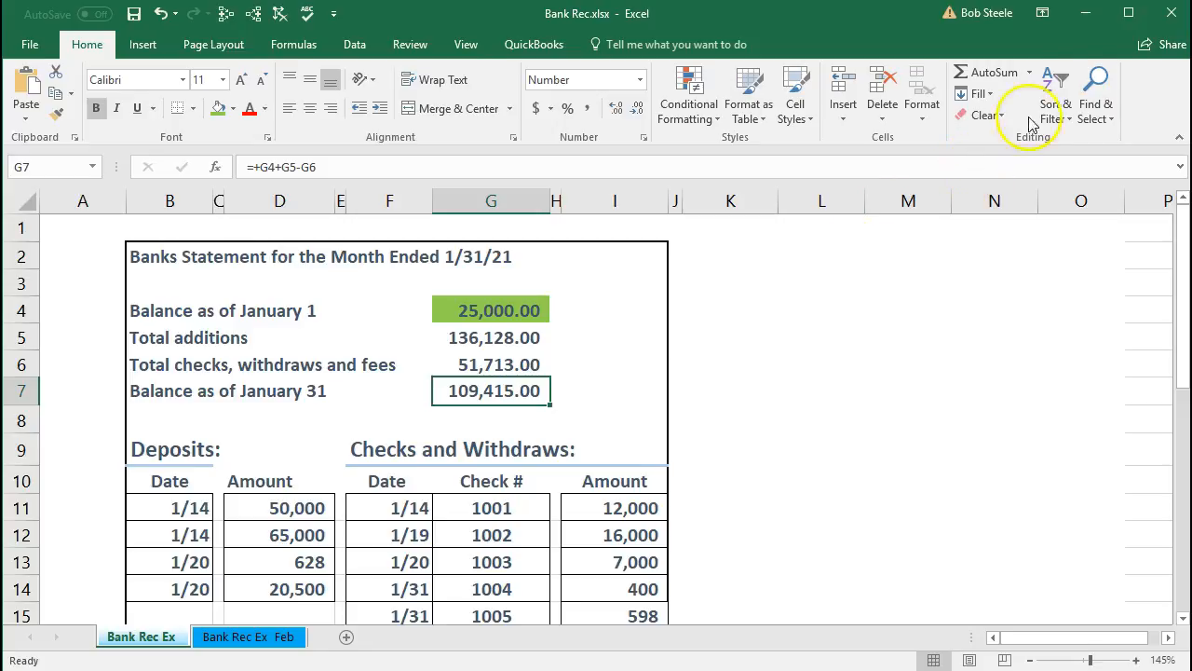
# In QuickBooks, toggle the cleared mark of check 1001 on and back off, and review the list of uncleared transactions and the difference.
pyautogui.click(1084, 14)
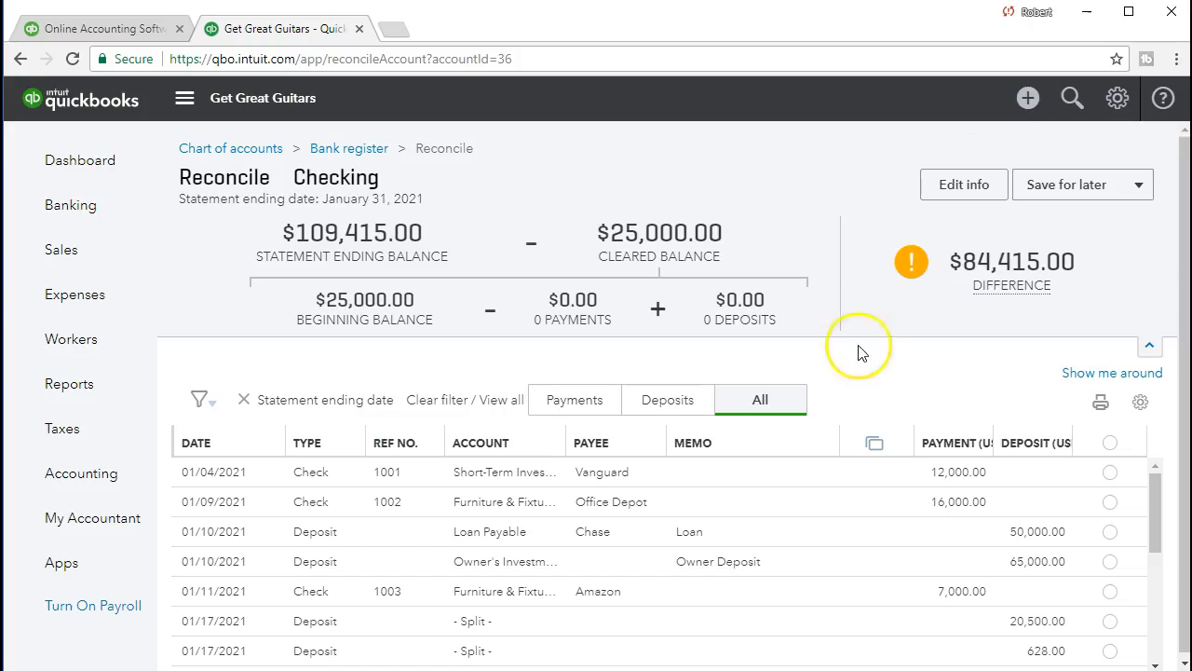
pyautogui.click(1110, 473)
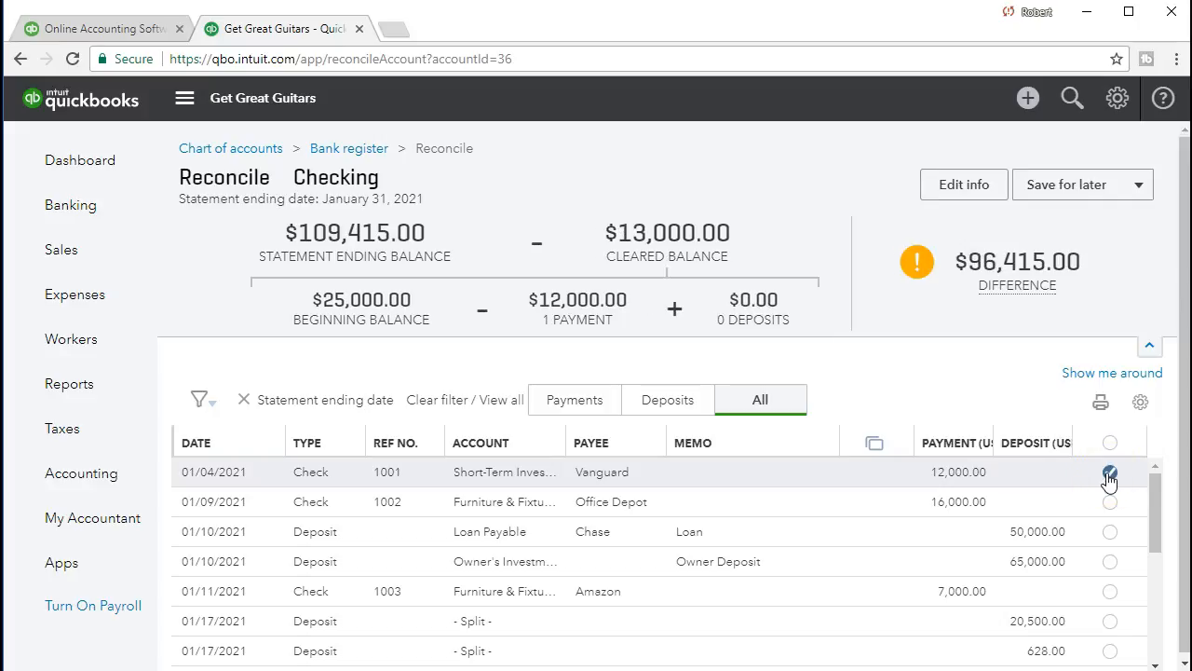
pyautogui.click(1109, 475)
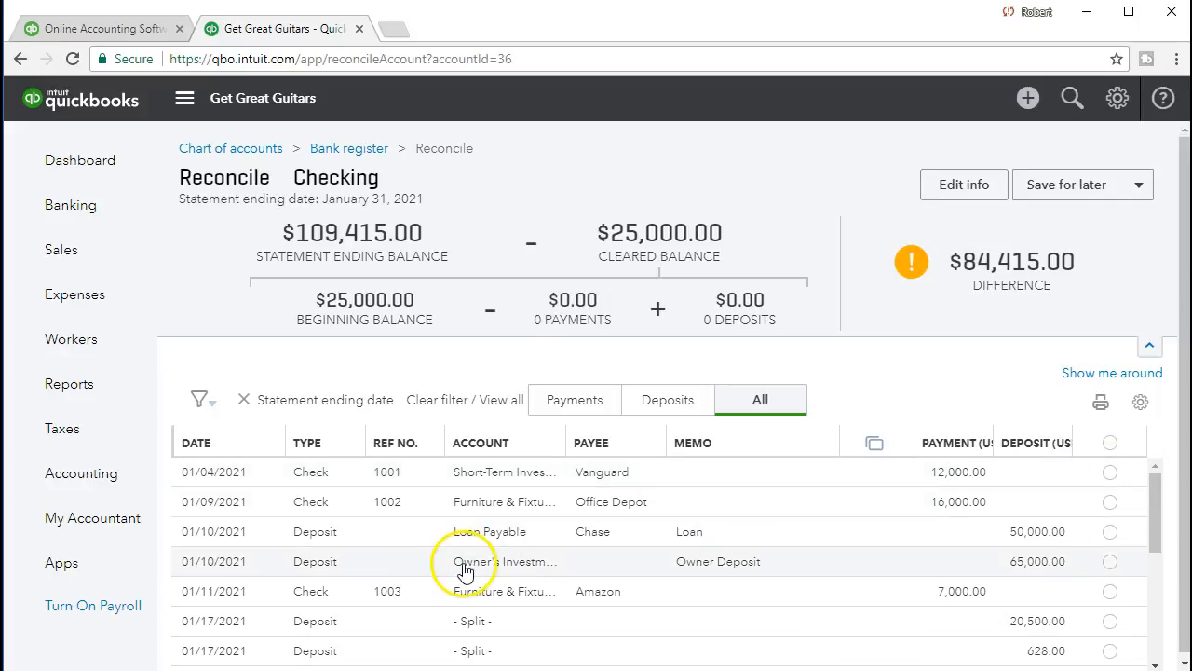
pyautogui.scroll(-2, 457, 567)
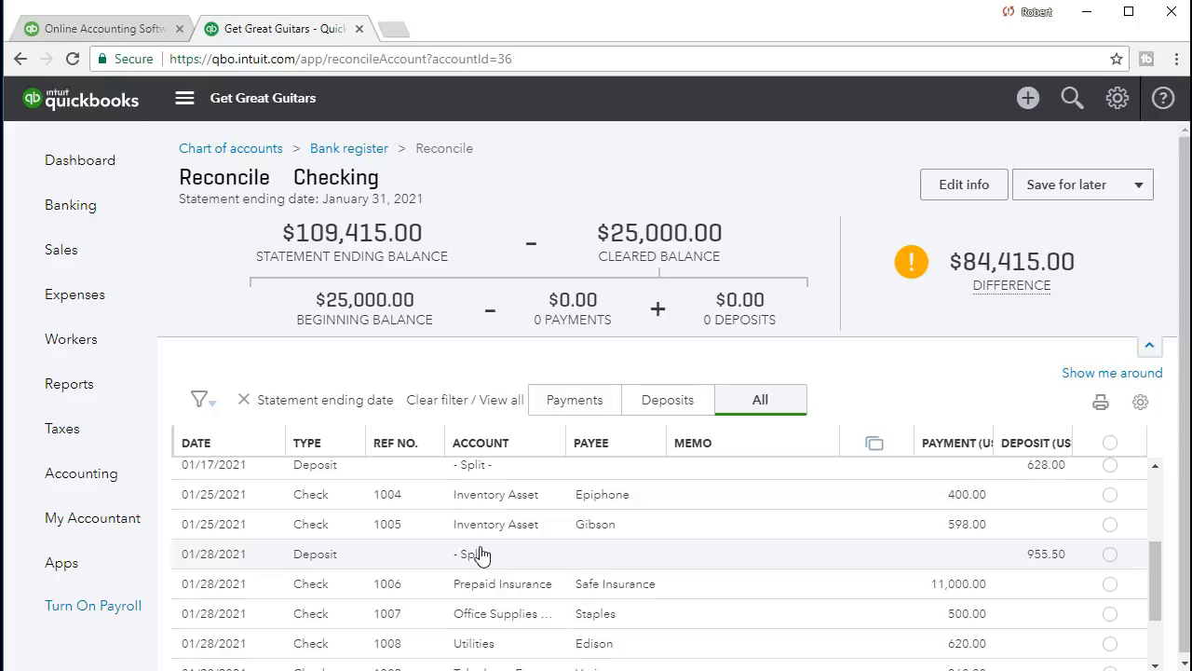
pyautogui.click(468, 556)
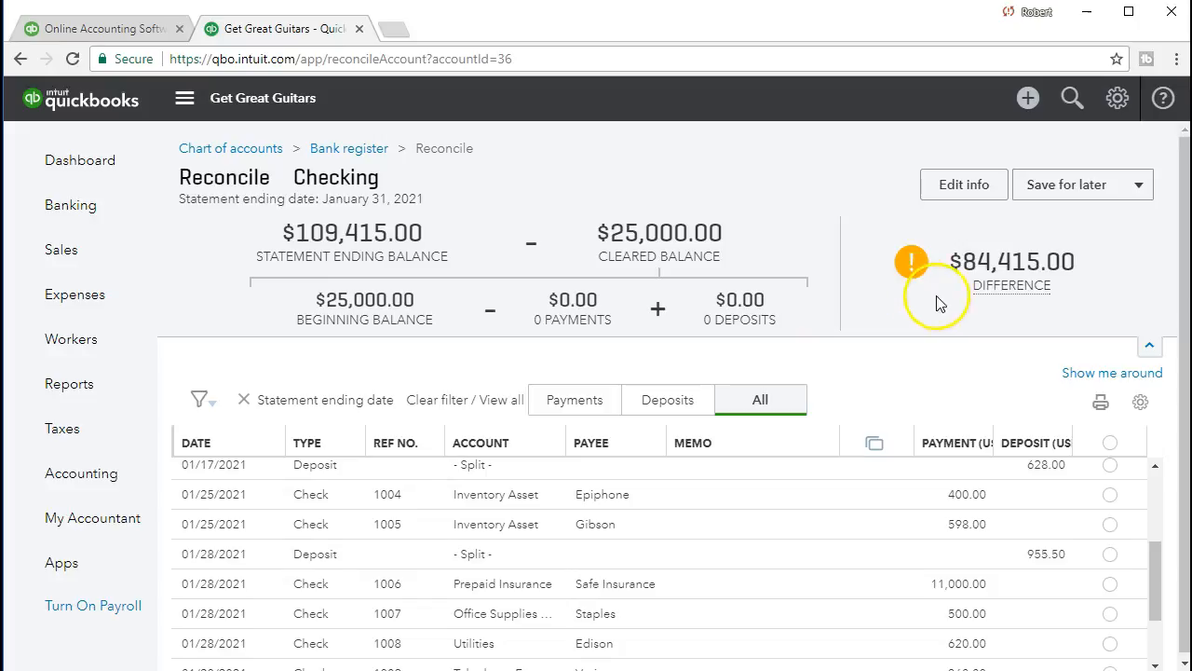
pyautogui.moveTo(1044, 290)
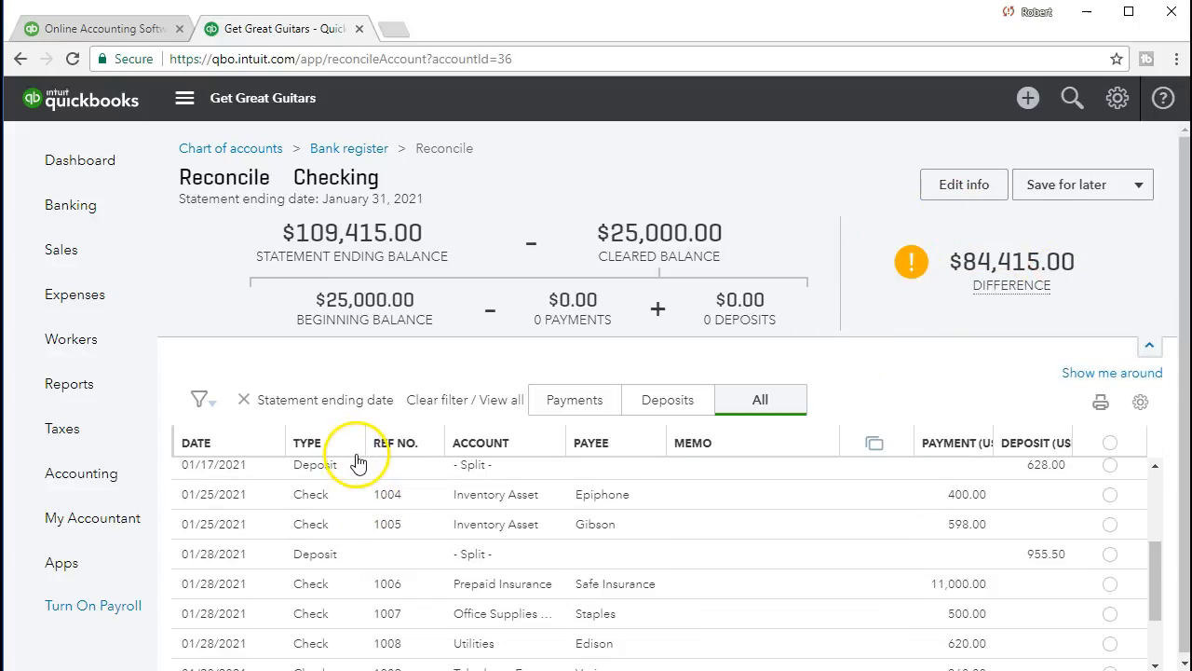
pyautogui.scroll(3, 377, 513)
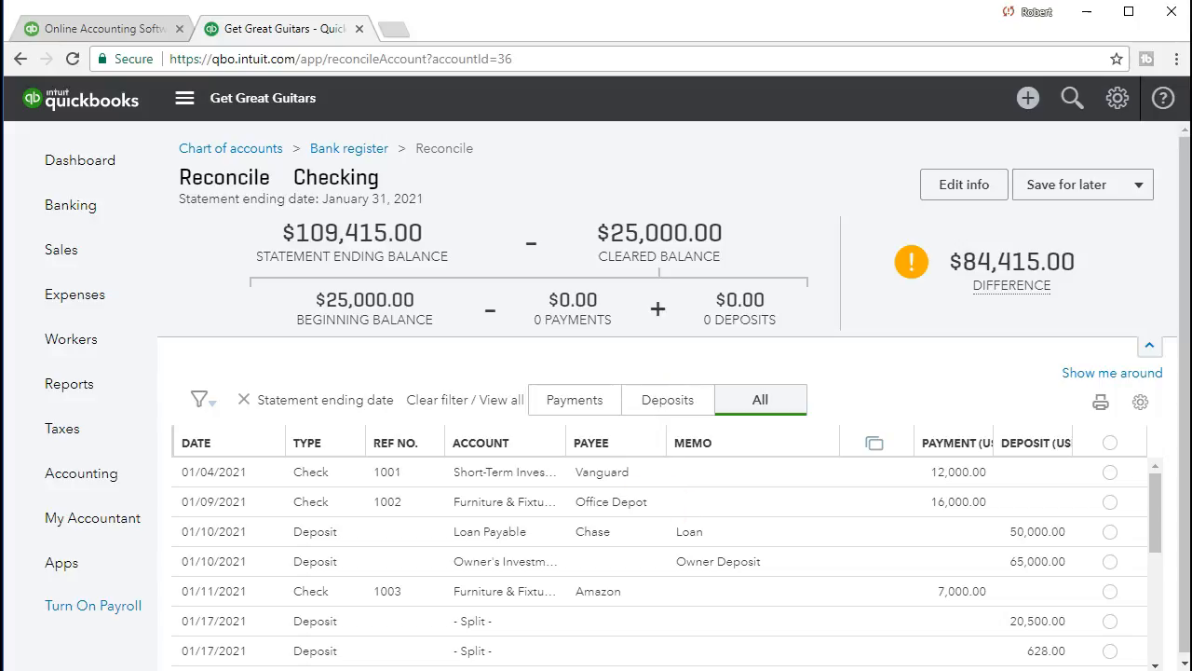
# Switch to the Excel bank statement and examine the deposits and the checks and withdrawals listed from row 11 down.
pyautogui.hotkey('alt', 'Tab')
pyautogui.scroll(-1, 447, 526)
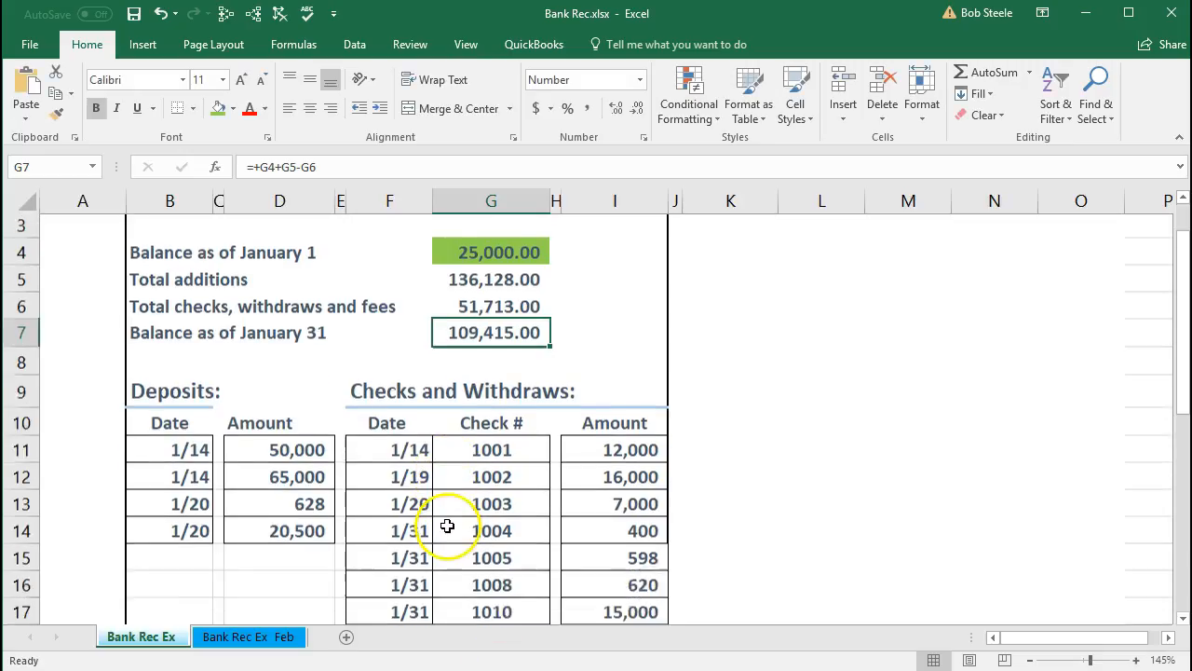
pyautogui.moveTo(177, 427); pyautogui.dragTo(255, 494)
pyautogui.moveTo(373, 425); pyautogui.dragTo(591, 503)
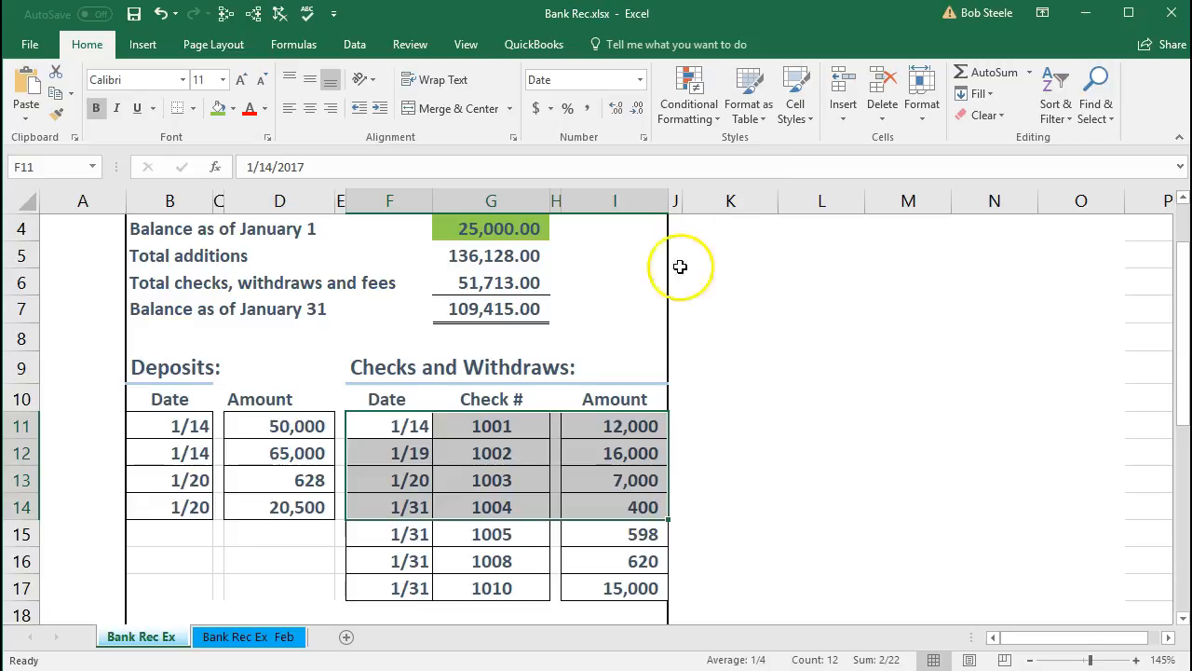
# Switch to QuickBooks and show only payments in the Checking reconciliation list, keeping the statement ending date filter.
pyautogui.click(1085, 13)
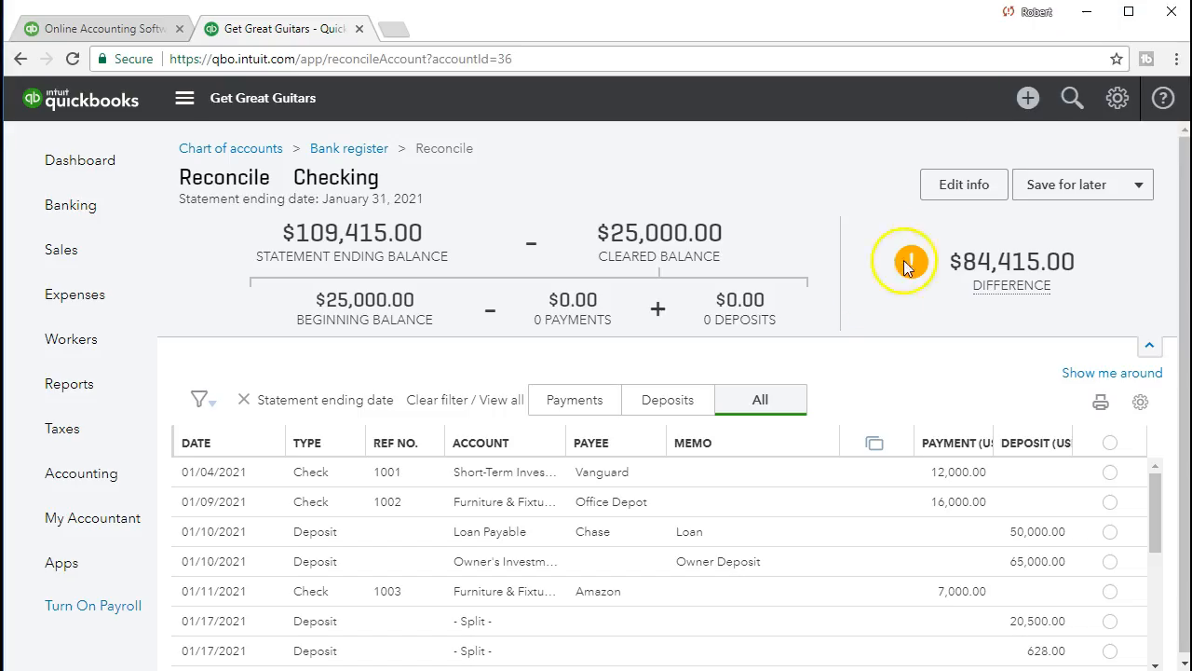
pyautogui.click(566, 406)
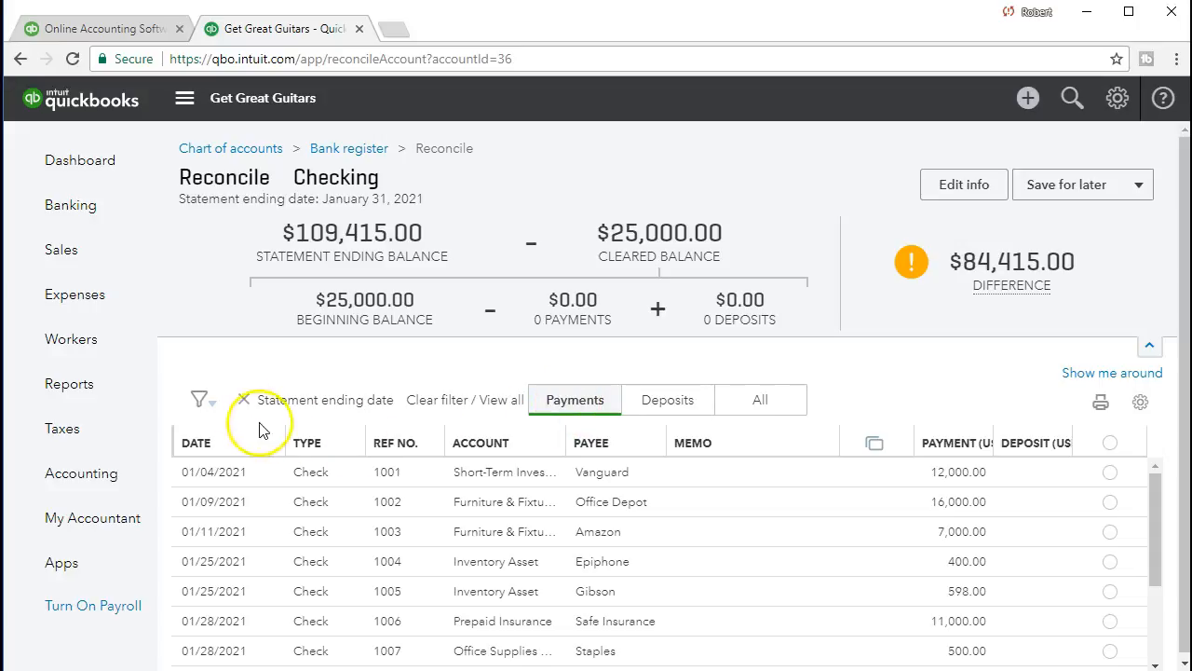
pyautogui.click(202, 402)
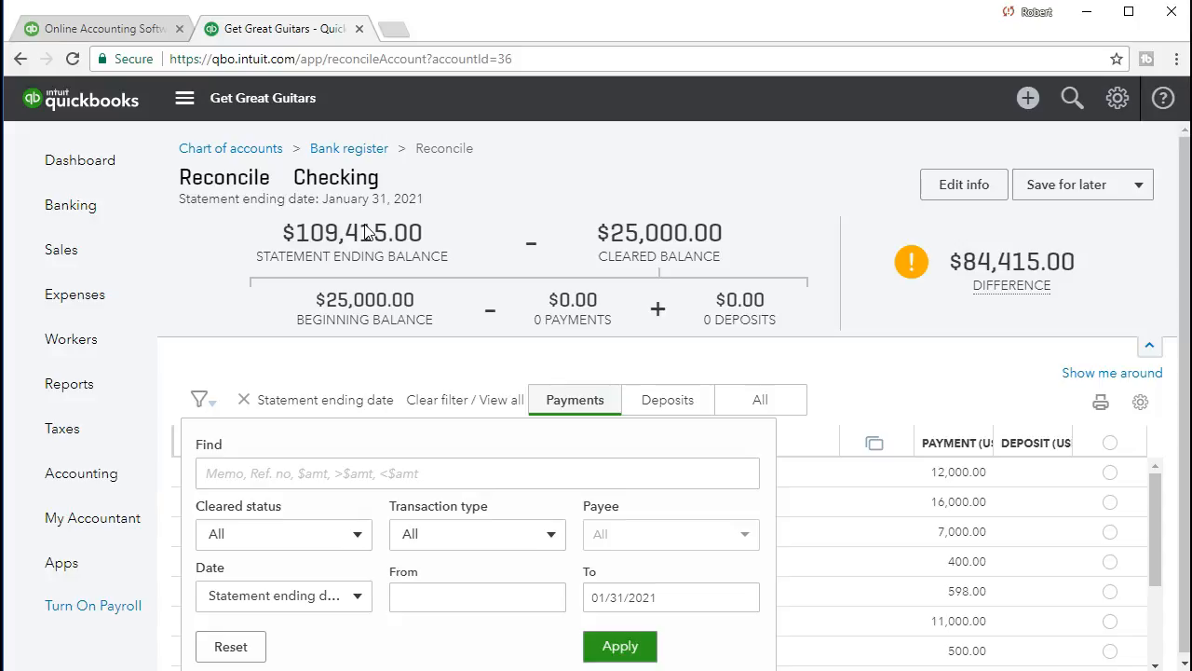
pyautogui.click(897, 379)
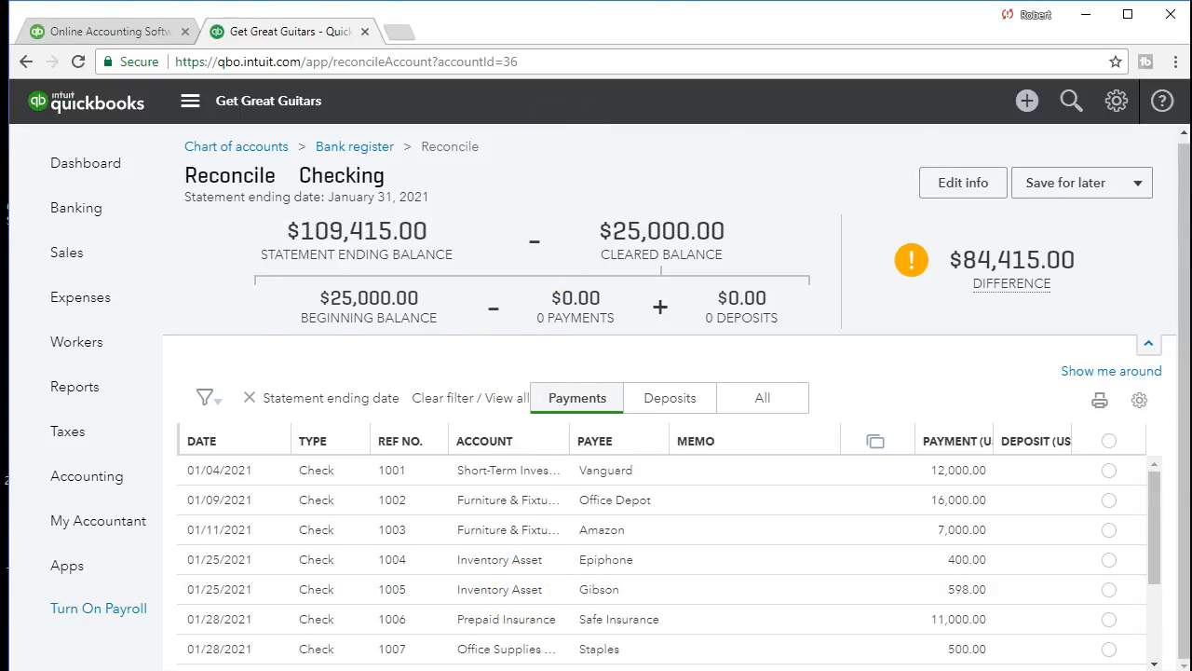
# Examine the cleared checks in F11:I17 of the Excel statement, especially check 1001, and look for it among the QuickBooks payments.
pyautogui.hotkey('alt', 'Tab')
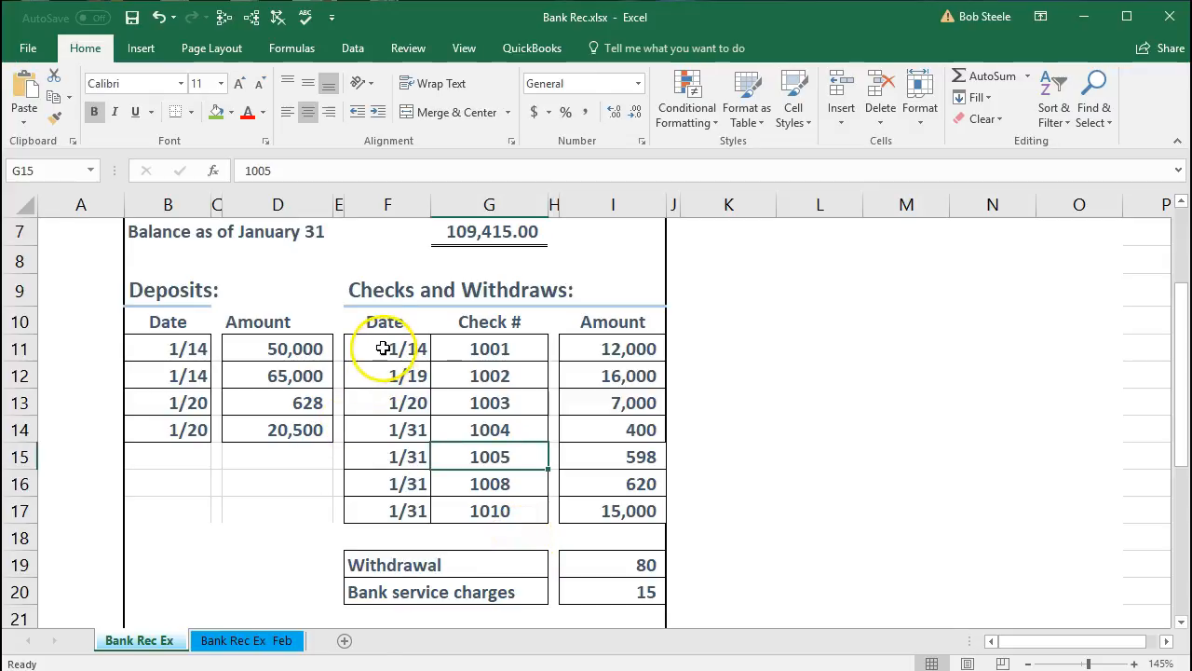
pyautogui.moveTo(383, 348); pyautogui.dragTo(609, 506)
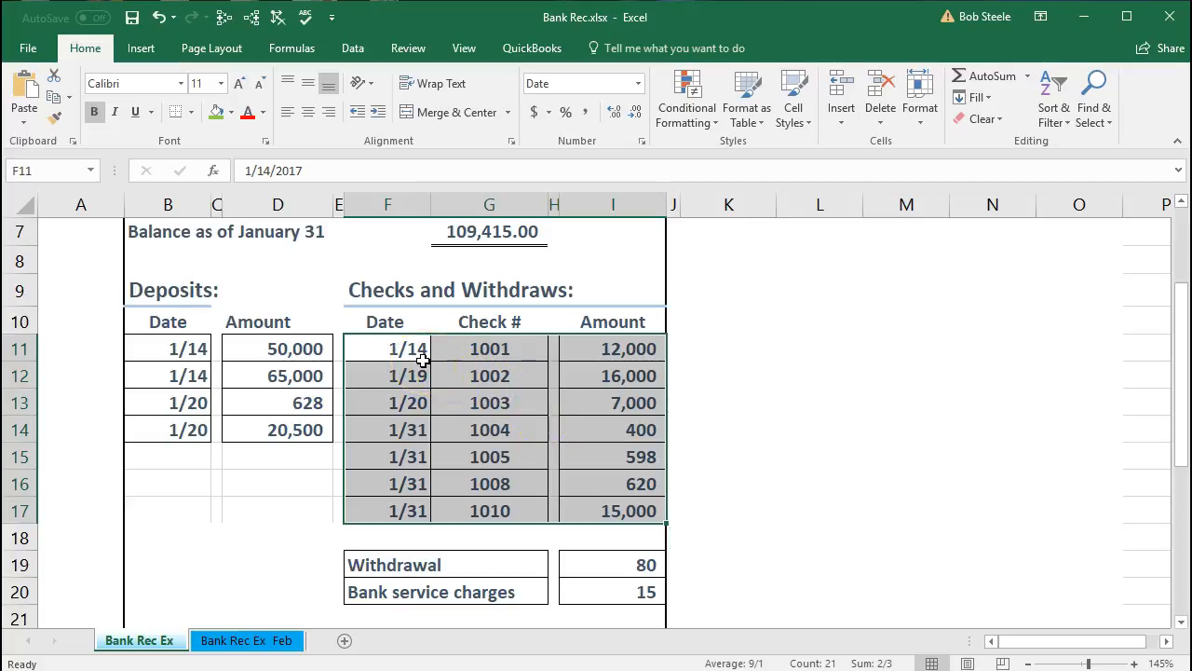
pyautogui.moveTo(410, 350); pyautogui.dragTo(582, 353)
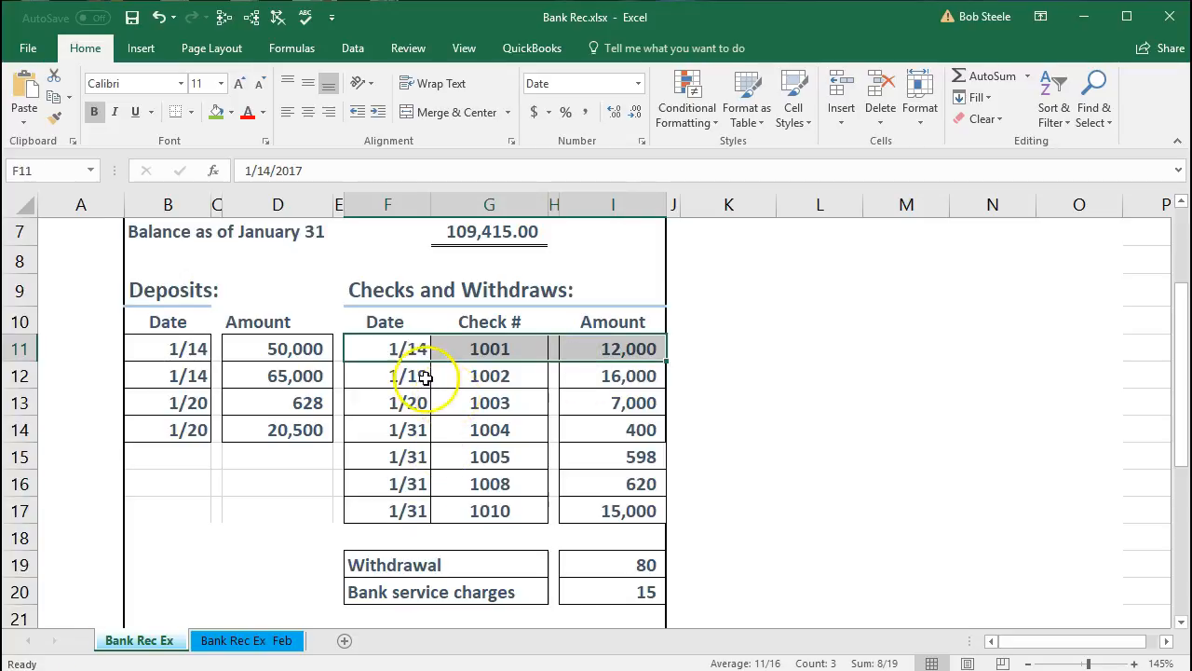
pyautogui.moveTo(400, 345); pyautogui.dragTo(568, 355)
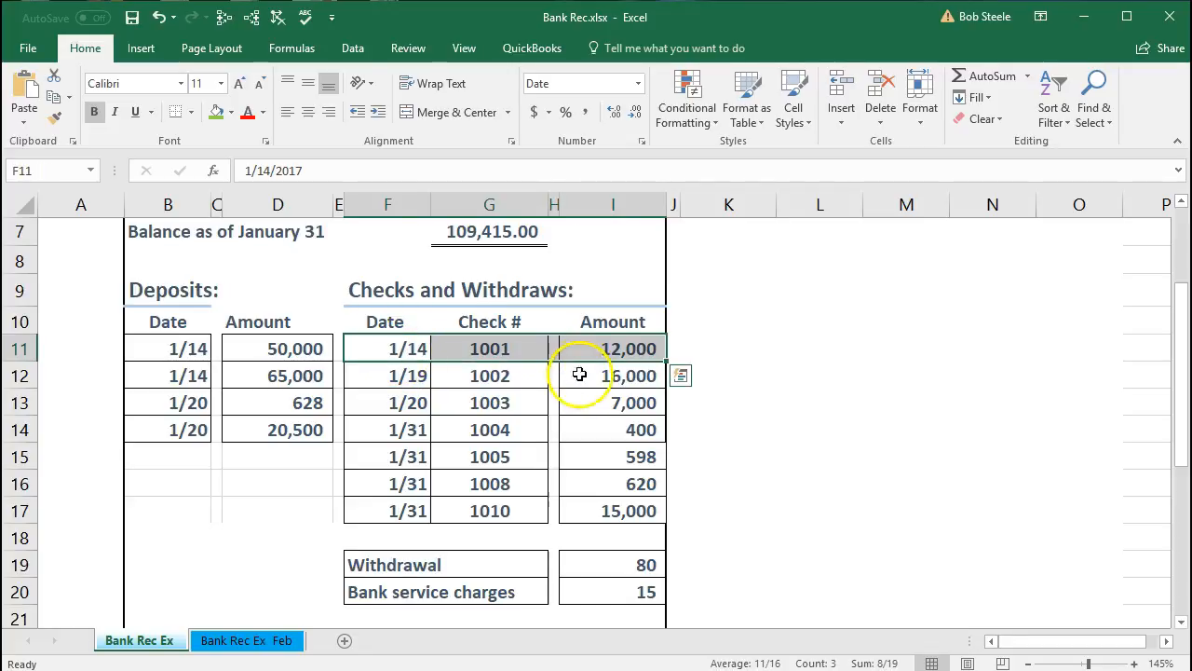
pyautogui.click(605, 346)
pyautogui.hotkey('alt', 'Tab')
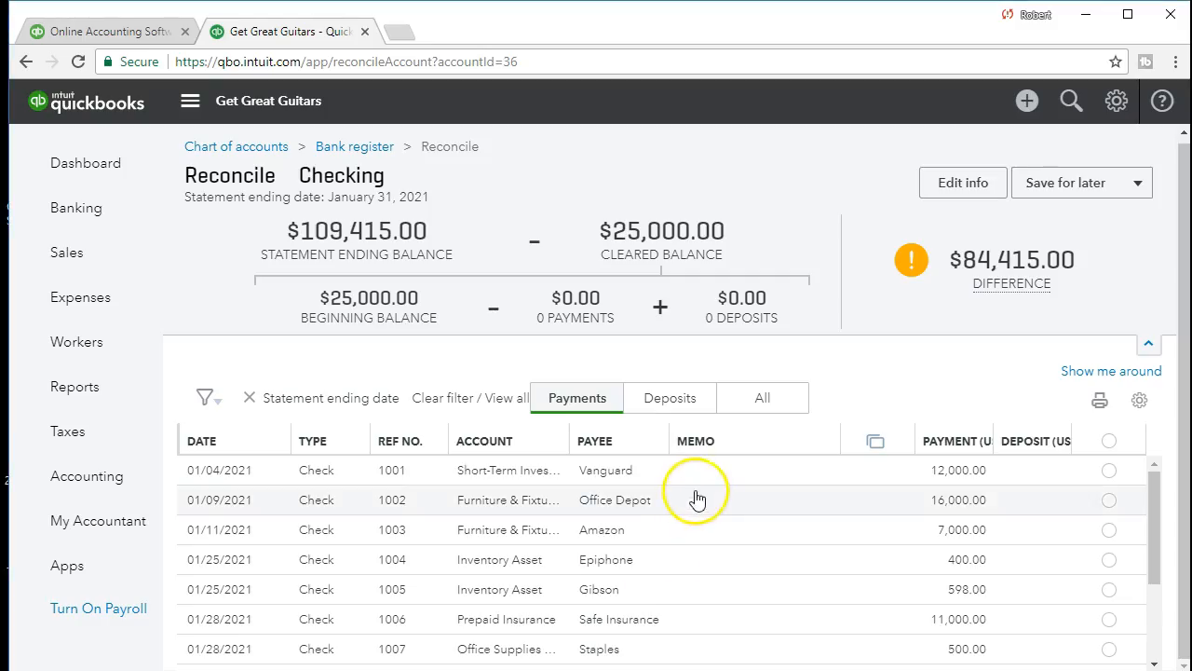
# Compare the date, check number and amount in row 11 of the Excel statement with the check 1001 entry in QuickBooks.
pyautogui.hotkey('alt', 'Tab')
pyautogui.click(568, 459)
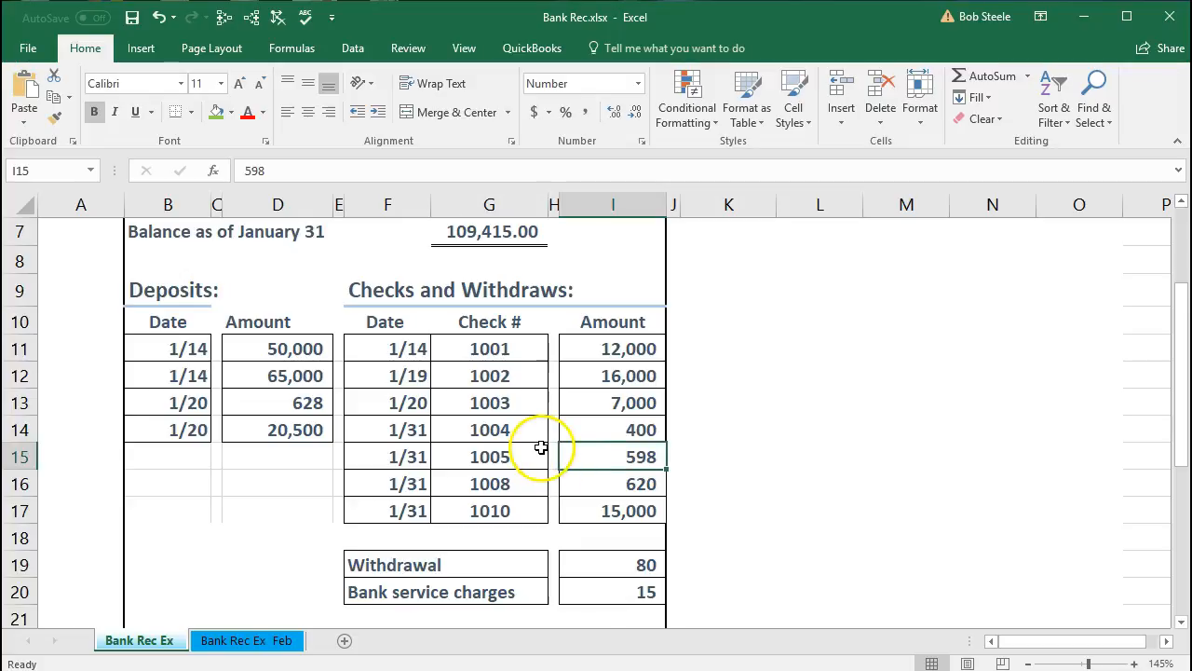
pyautogui.moveTo(400, 348); pyautogui.dragTo(581, 350)
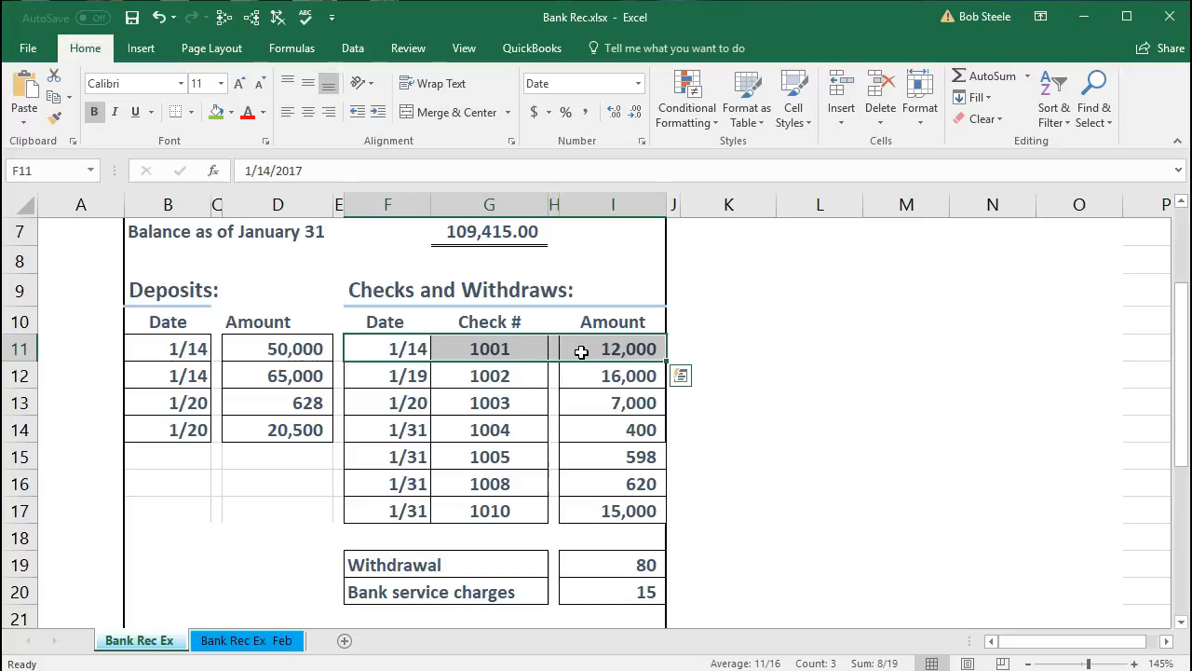
pyautogui.click(403, 347)
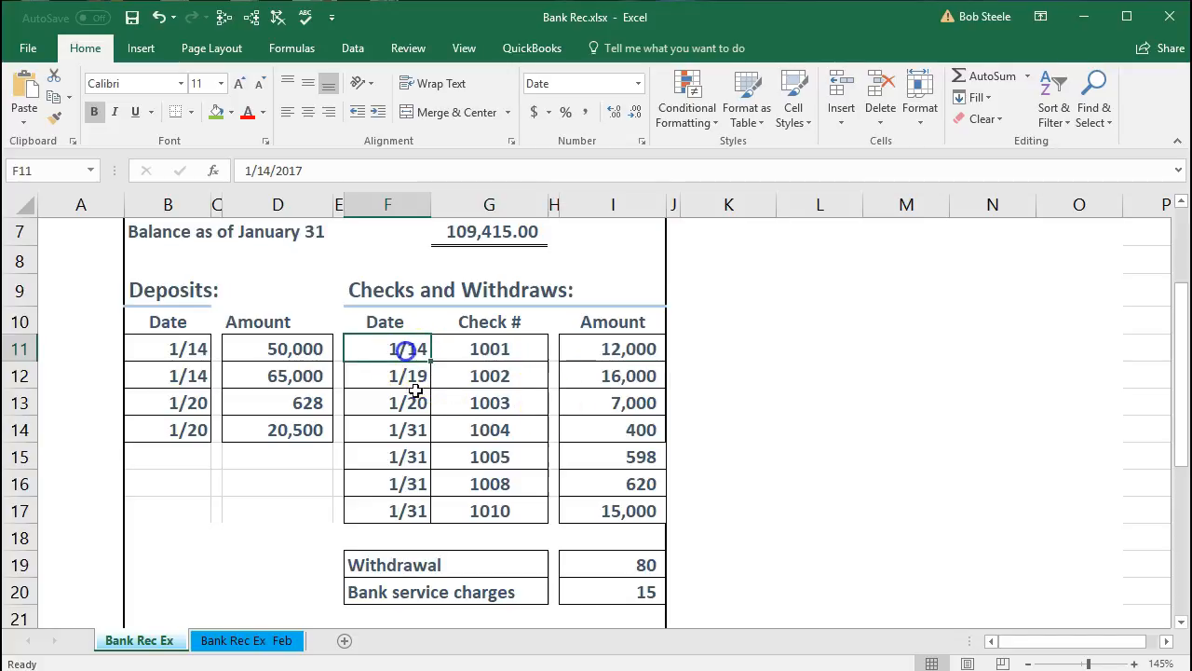
pyautogui.click(489, 351)
pyautogui.click(581, 354)
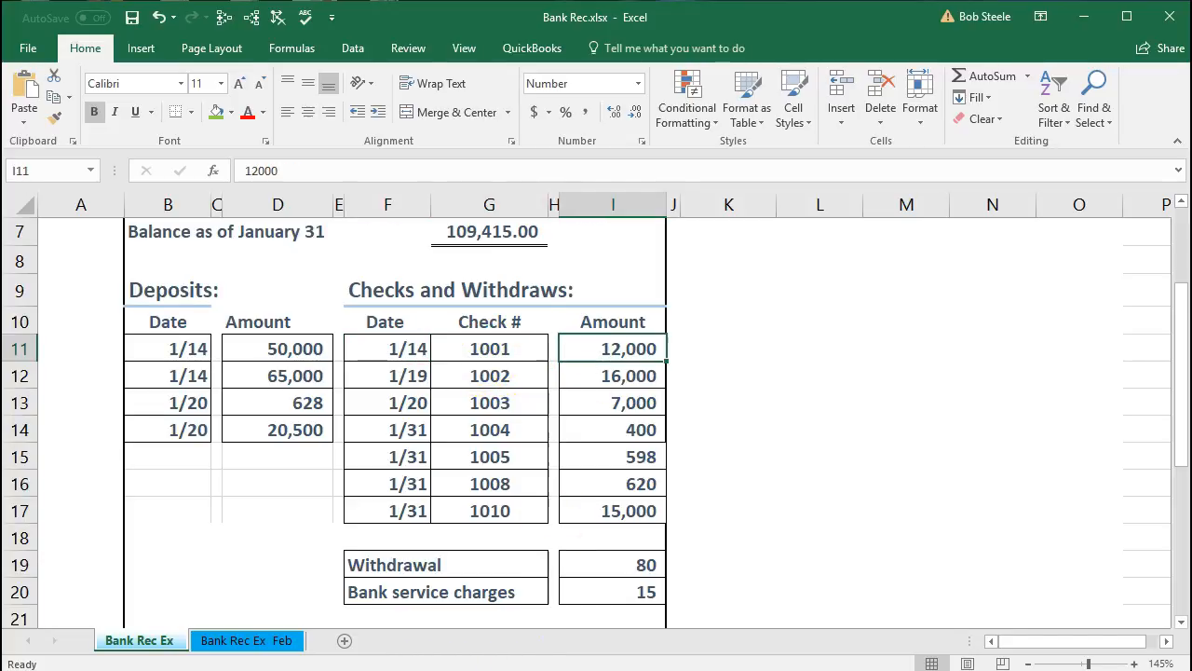
pyautogui.hotkey('alt', 'Tab')
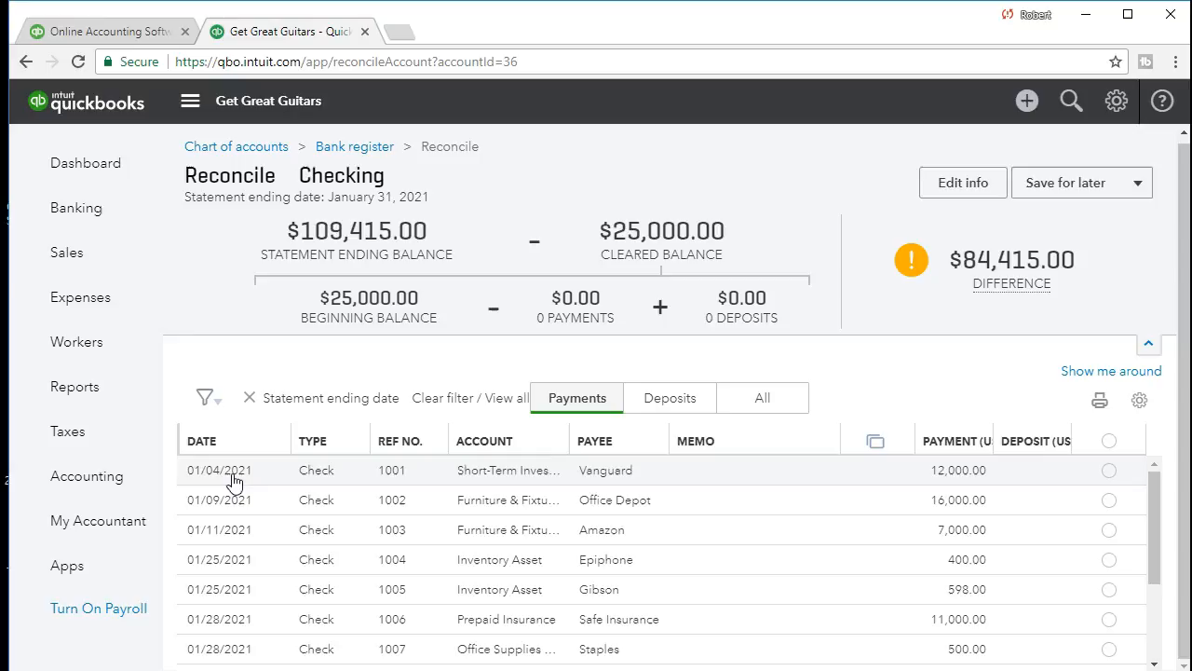
# Fill the check 1001 row F11:I11 green in the Excel statement, and mark check 1001 as cleared in the QuickBooks reconciliation.
pyautogui.hotkey('alt', 'Tab')
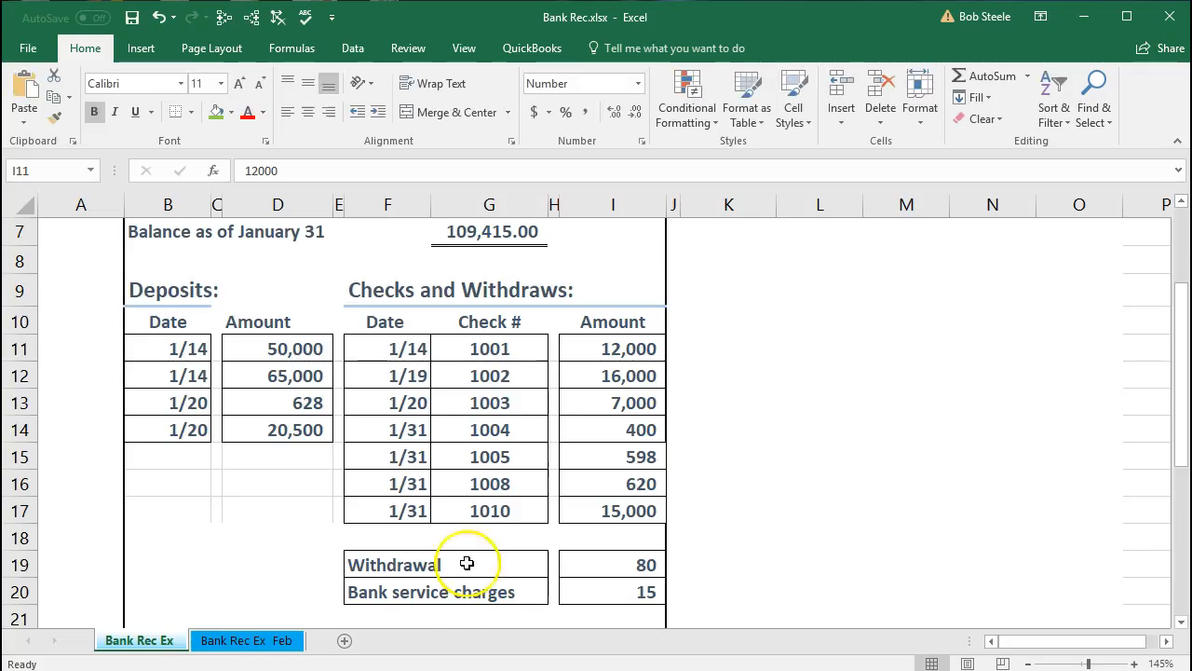
pyautogui.click(404, 349)
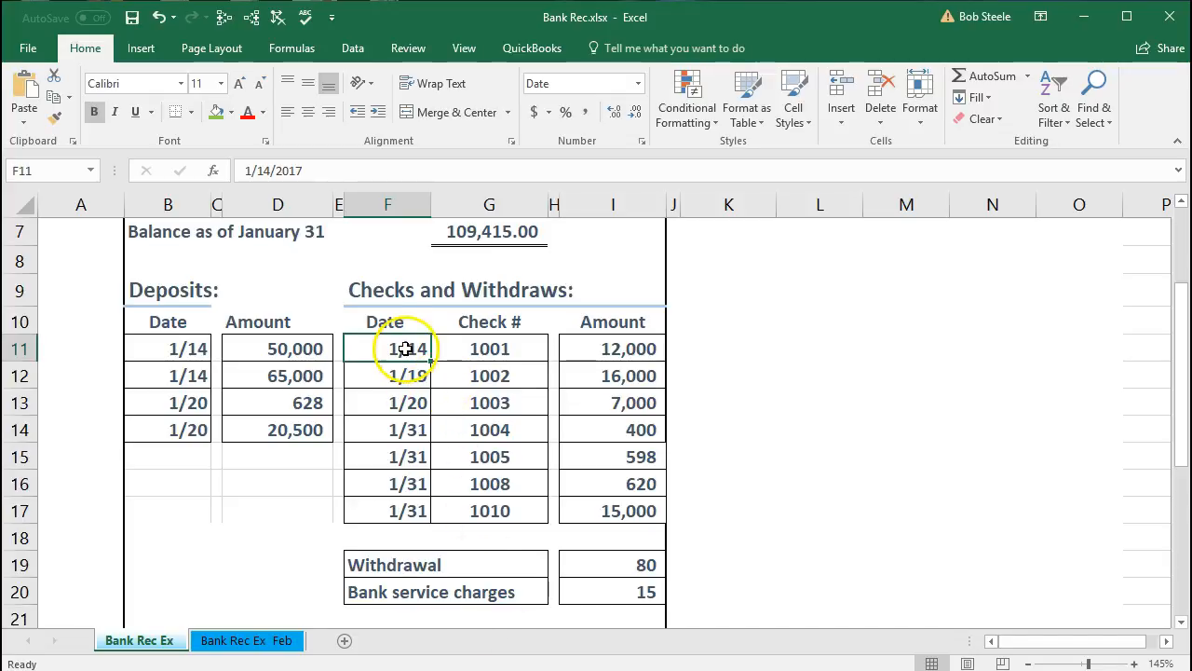
pyautogui.moveTo(395, 349); pyautogui.dragTo(585, 350)
pyautogui.rightClick(585, 350)
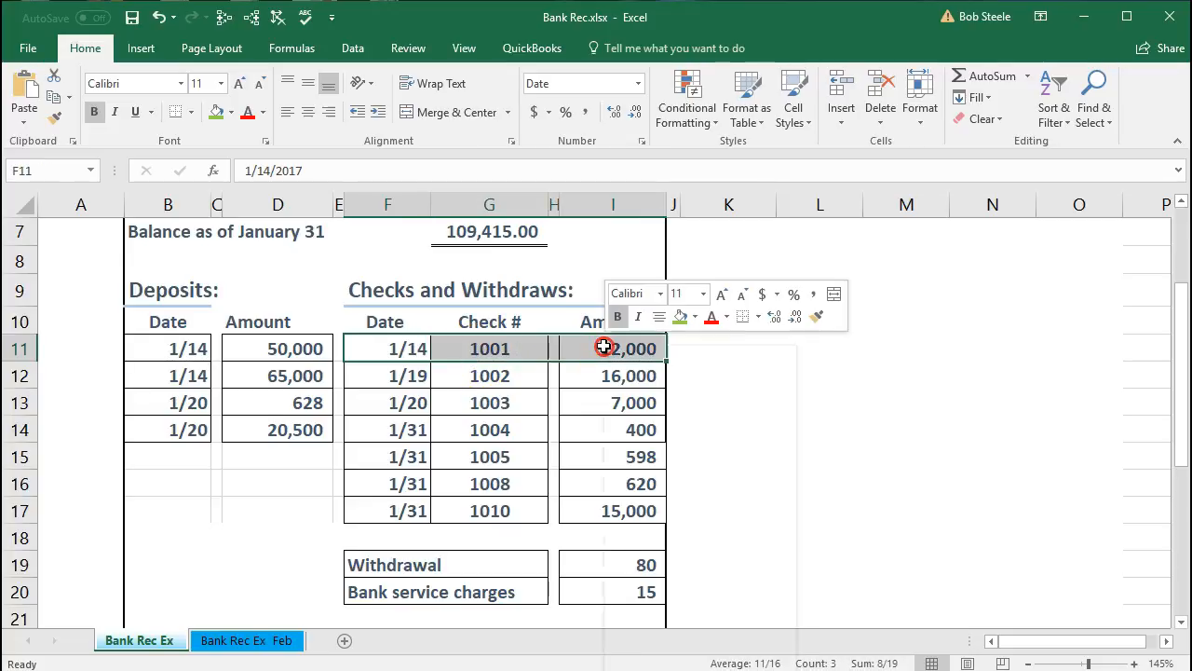
pyautogui.click(677, 317)
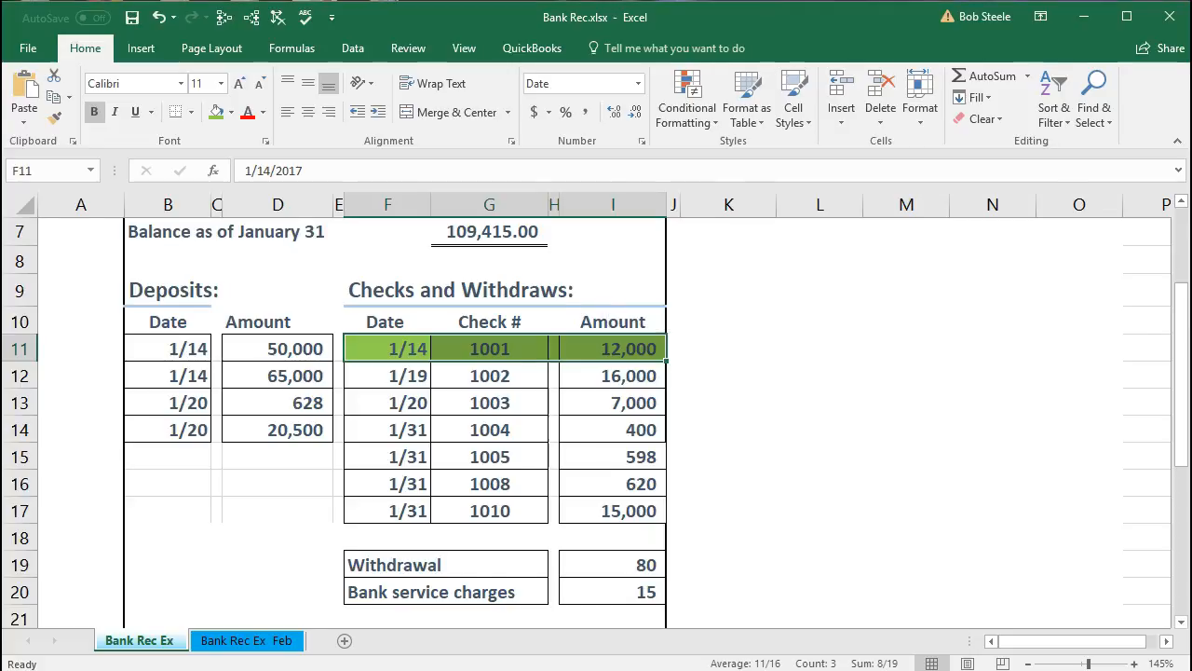
pyautogui.hotkey('alt', 'Tab')
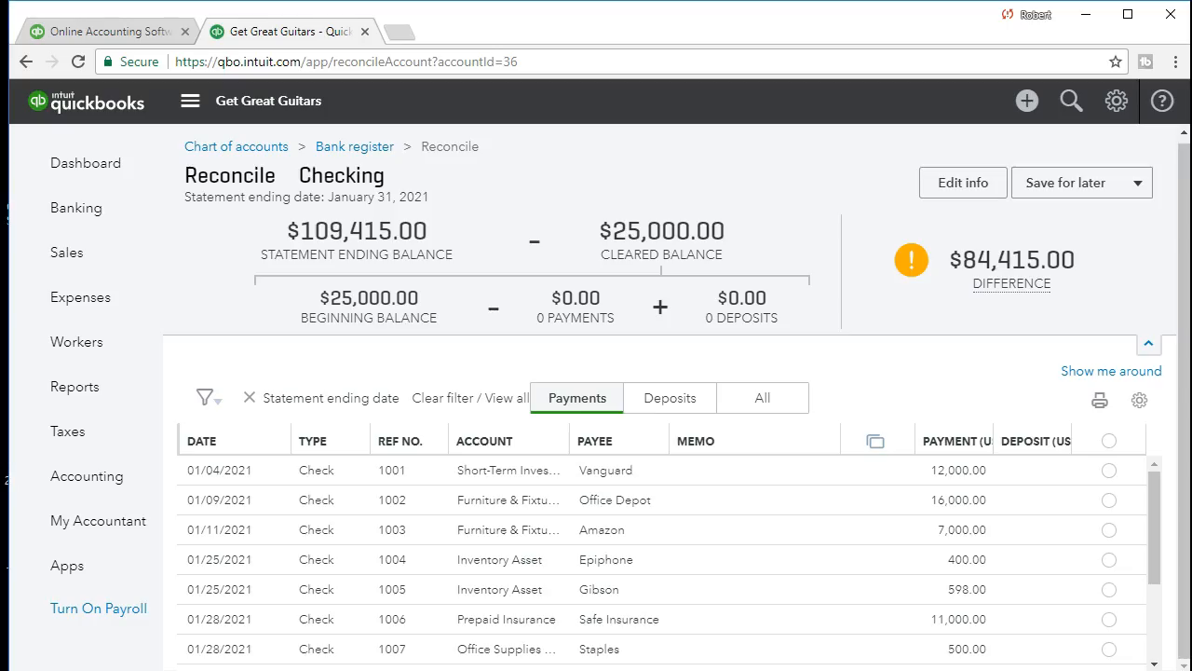
pyautogui.click(1108, 470)
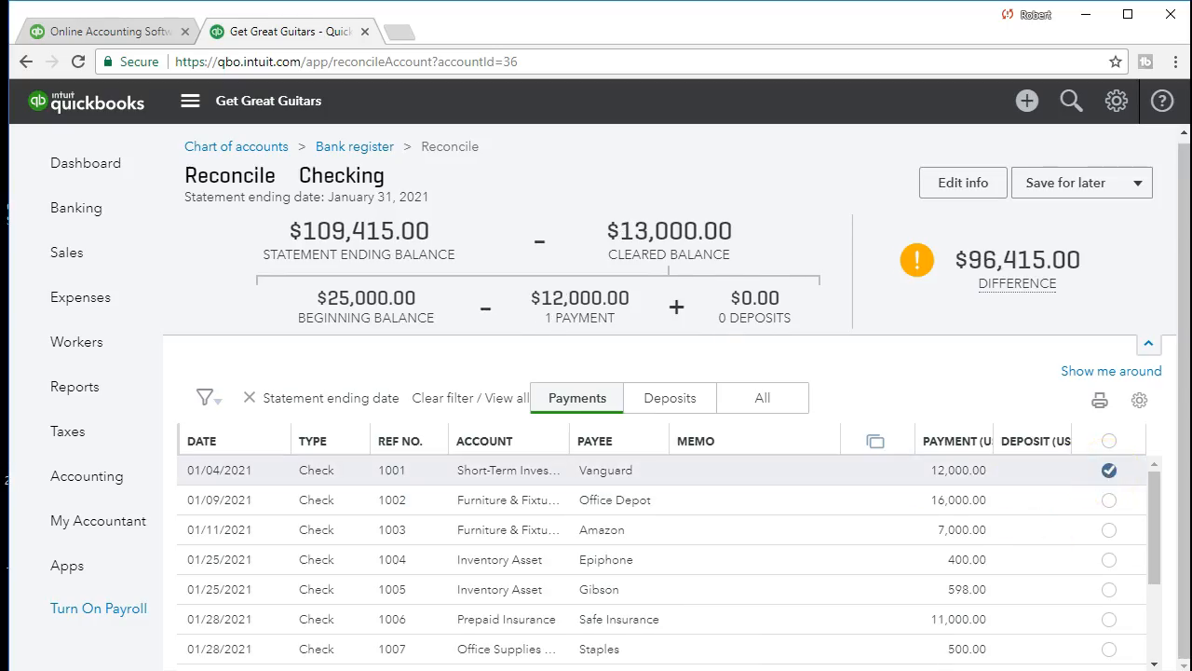
# Match check 1002 from row 12 of the Excel statement, mark it cleared in QuickBooks, and fill F12:I12 green in Excel.
pyautogui.hotkey('alt', 'Tab')
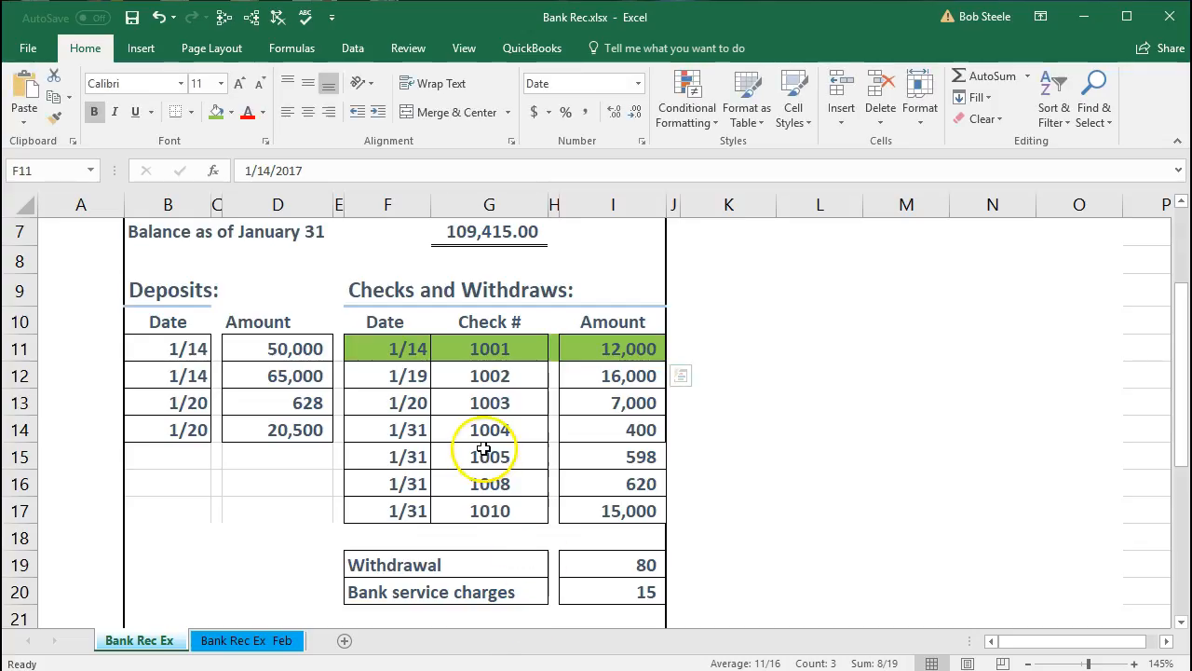
pyautogui.click(407, 374)
pyautogui.moveTo(407, 374); pyautogui.dragTo(612, 390)
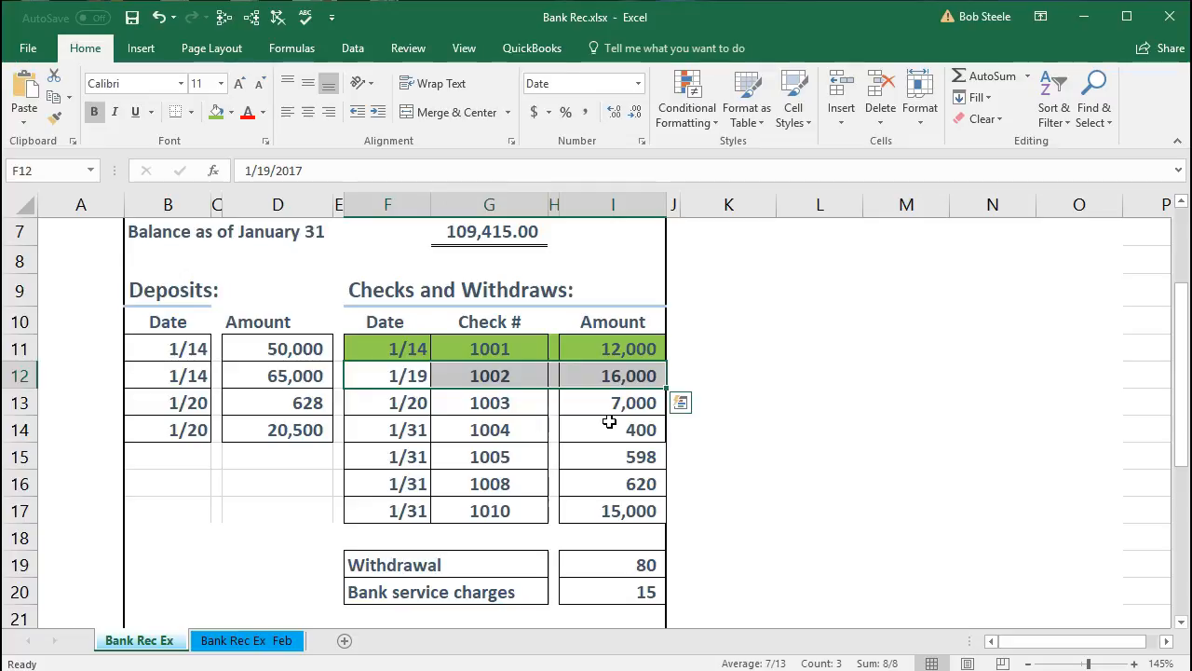
pyautogui.hotkey('alt', 'Tab')
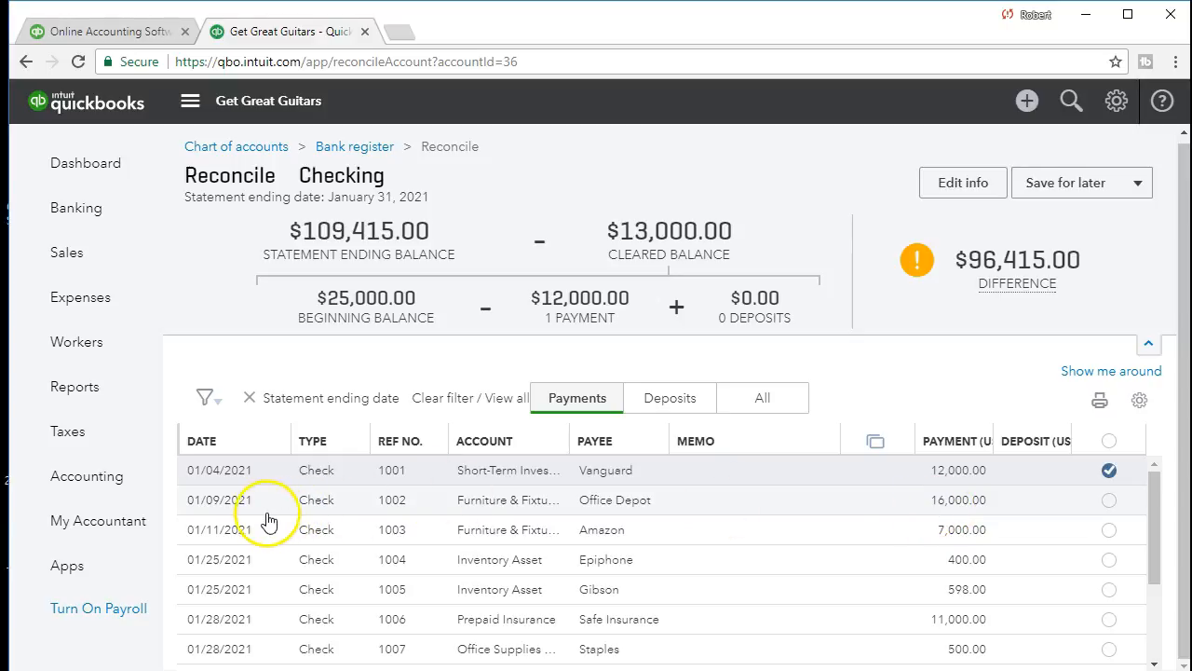
pyautogui.click(1109, 500)
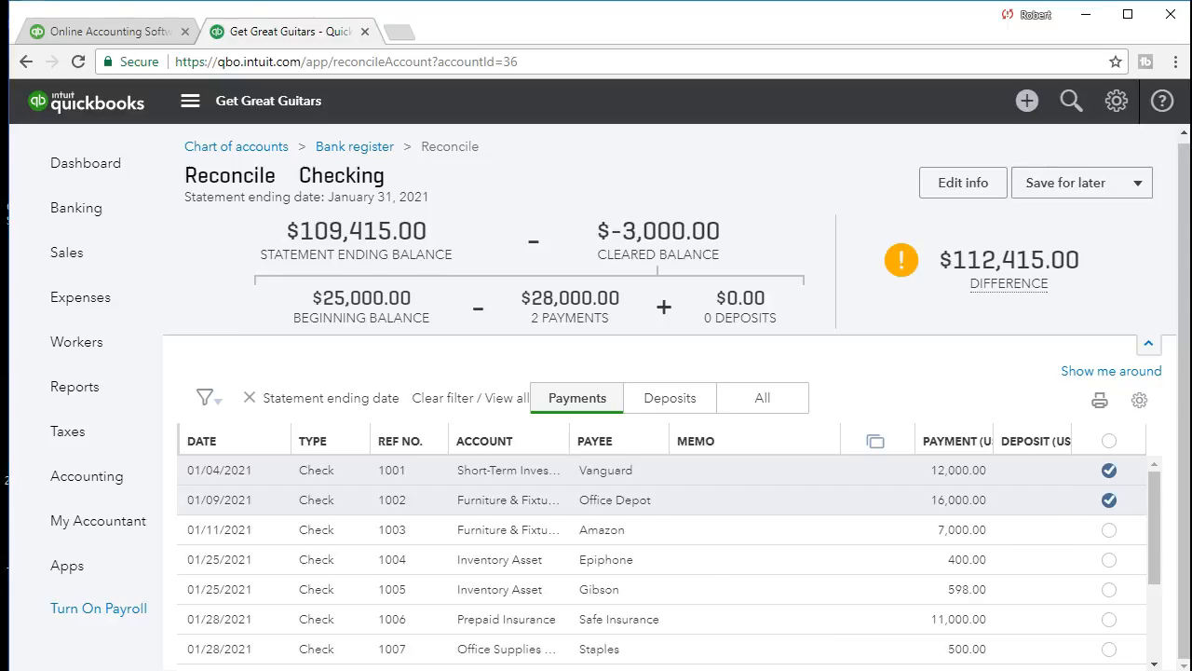
pyautogui.hotkey('alt', 'Tab')
pyautogui.moveTo(392, 375); pyautogui.dragTo(616, 375)
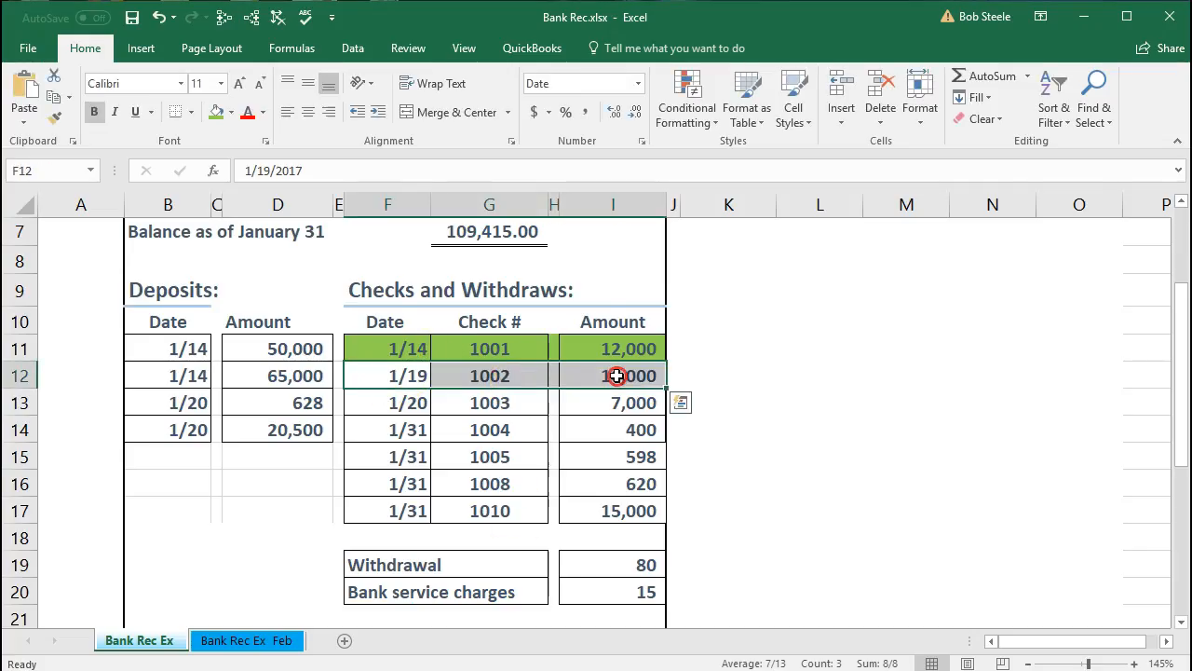
pyautogui.rightClick(617, 375)
pyautogui.click(692, 275)
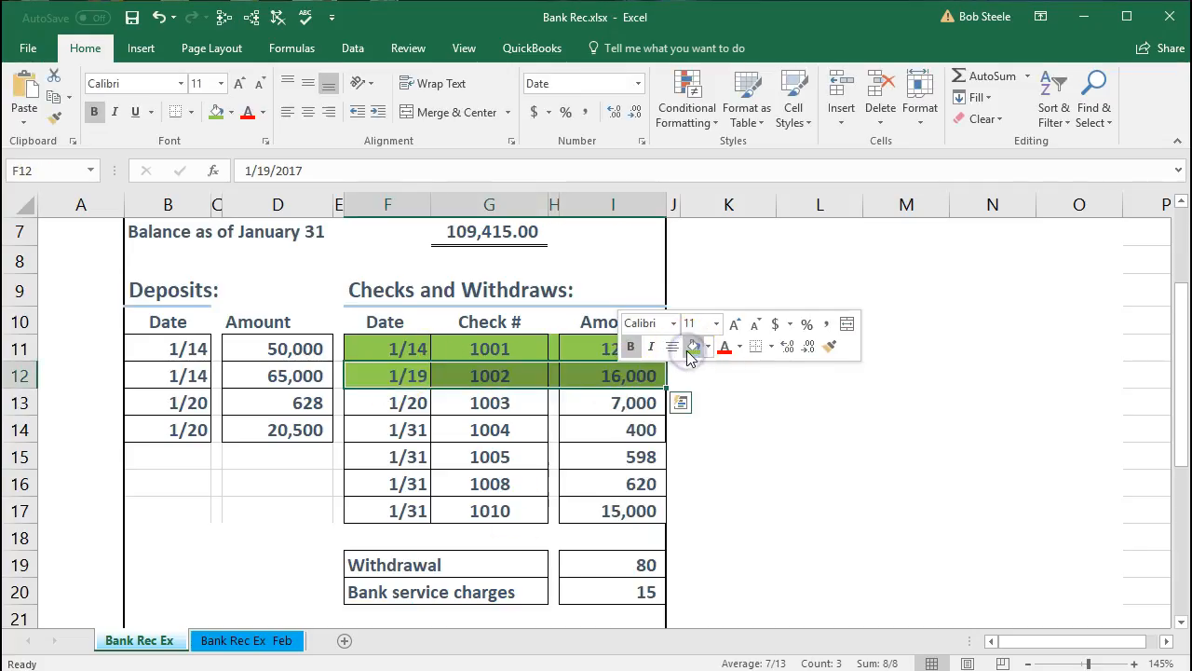
# Compare check 1003 for 7,000 with the QuickBooks payments, mark it cleared there, and fill F13:I13 green in the Excel statement.
pyautogui.click(507, 403)
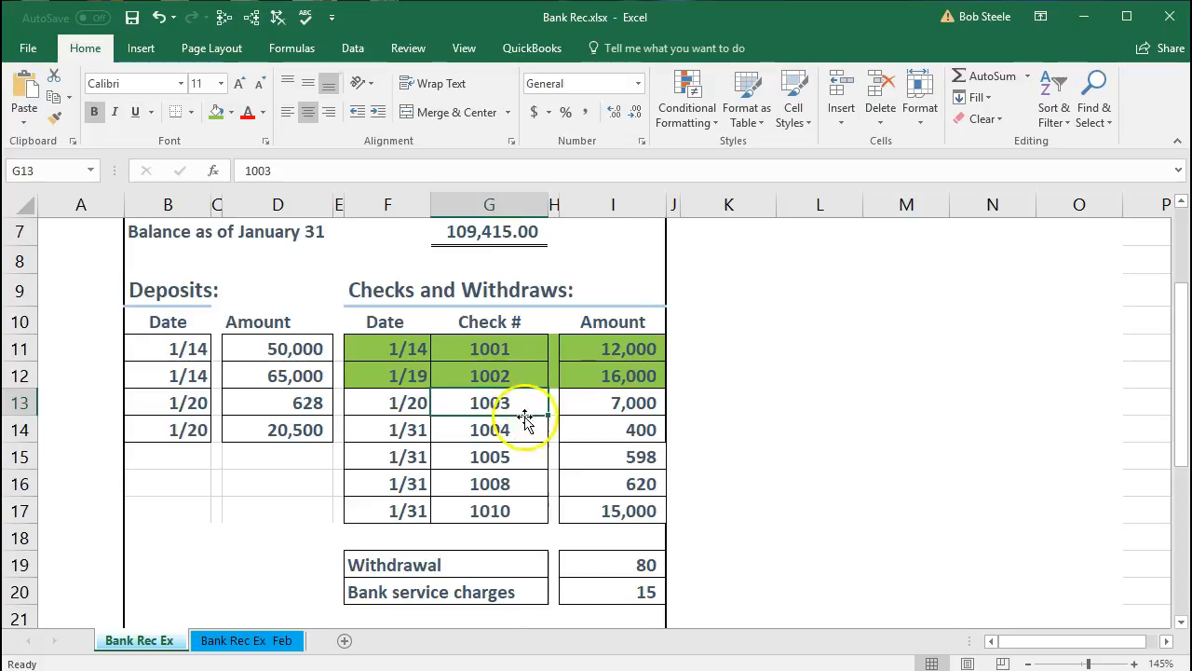
pyautogui.click(595, 402)
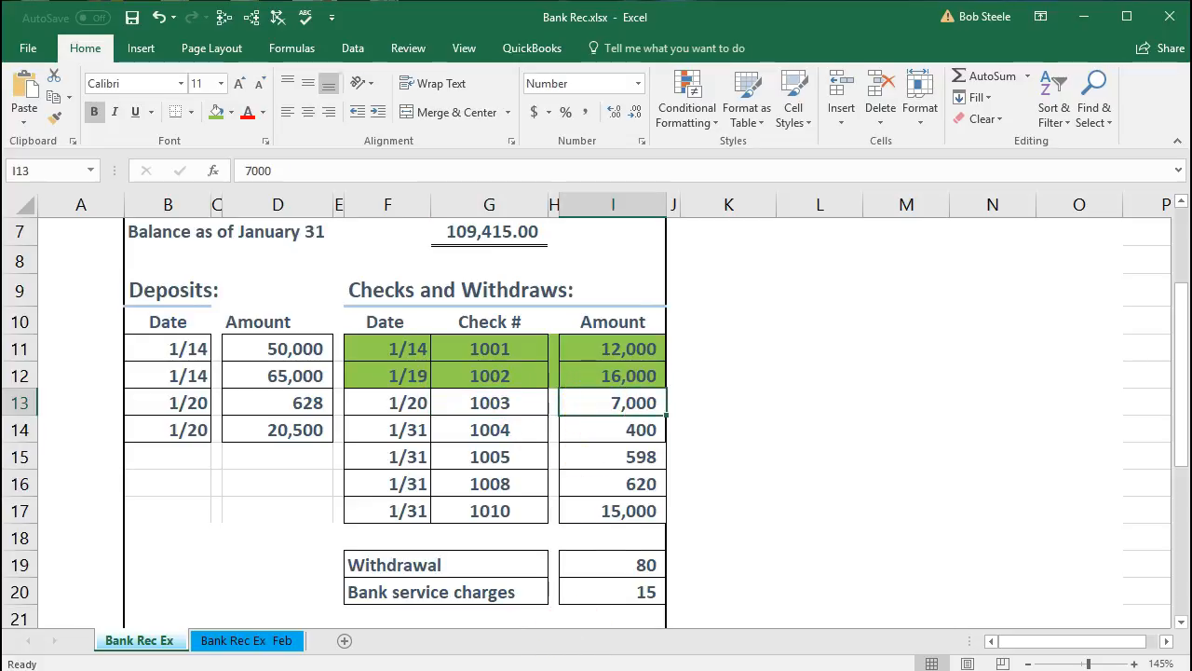
pyautogui.hotkey('alt', 'Tab')
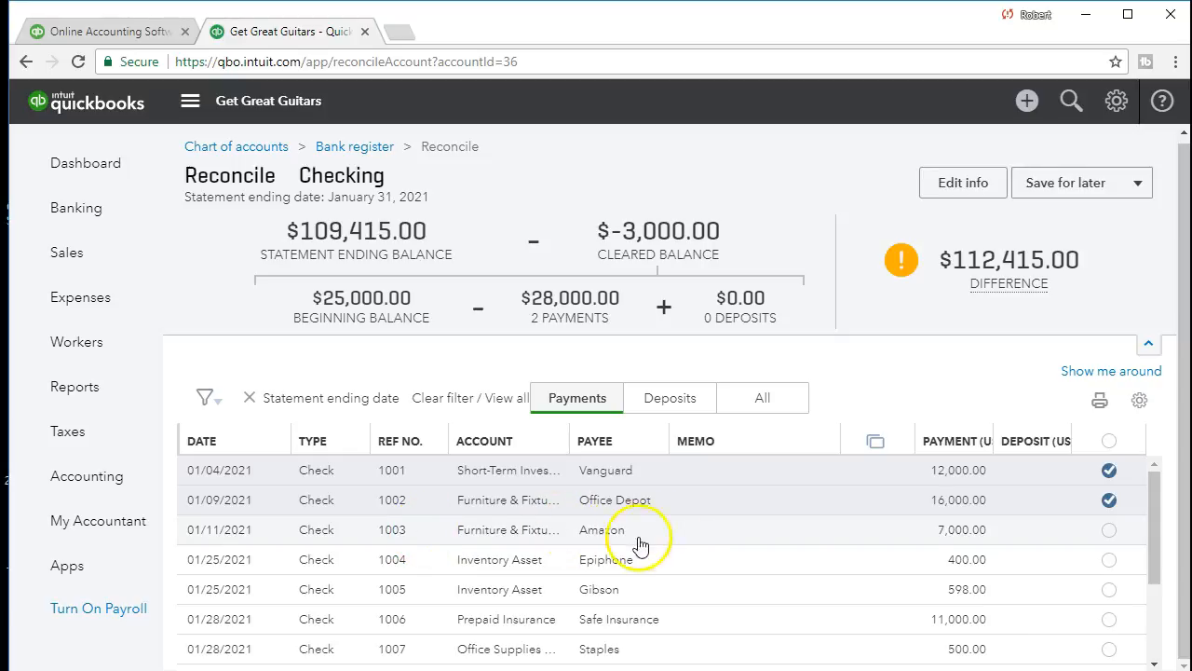
pyautogui.click(1065, 535)
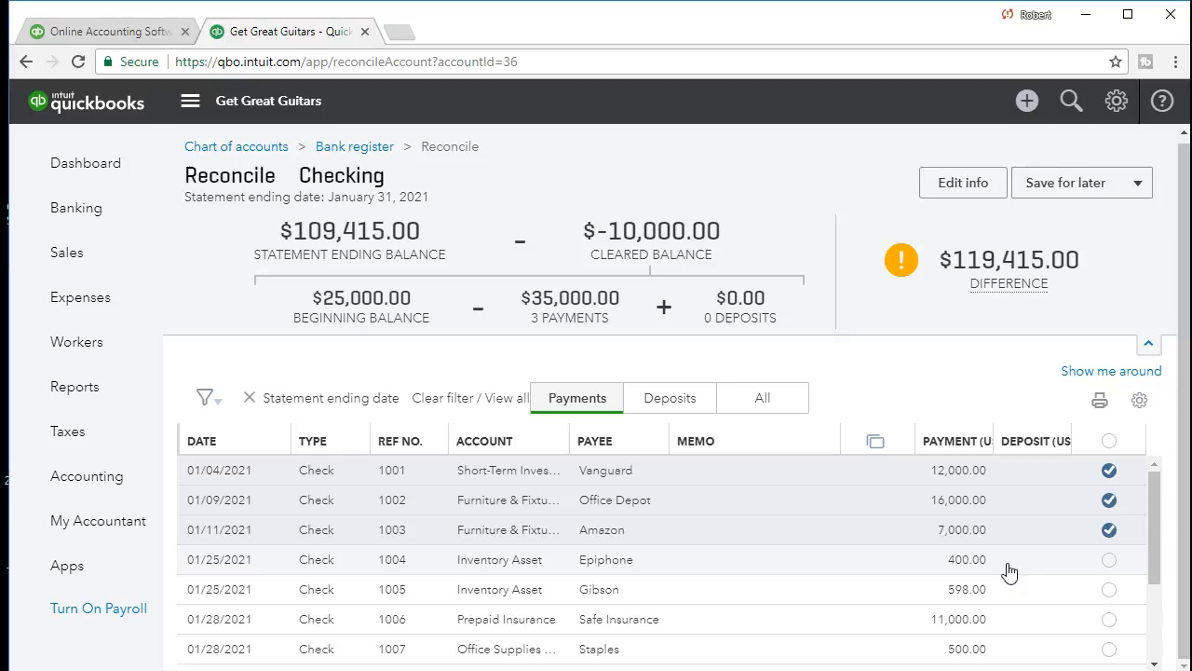
pyautogui.click(559, 668)
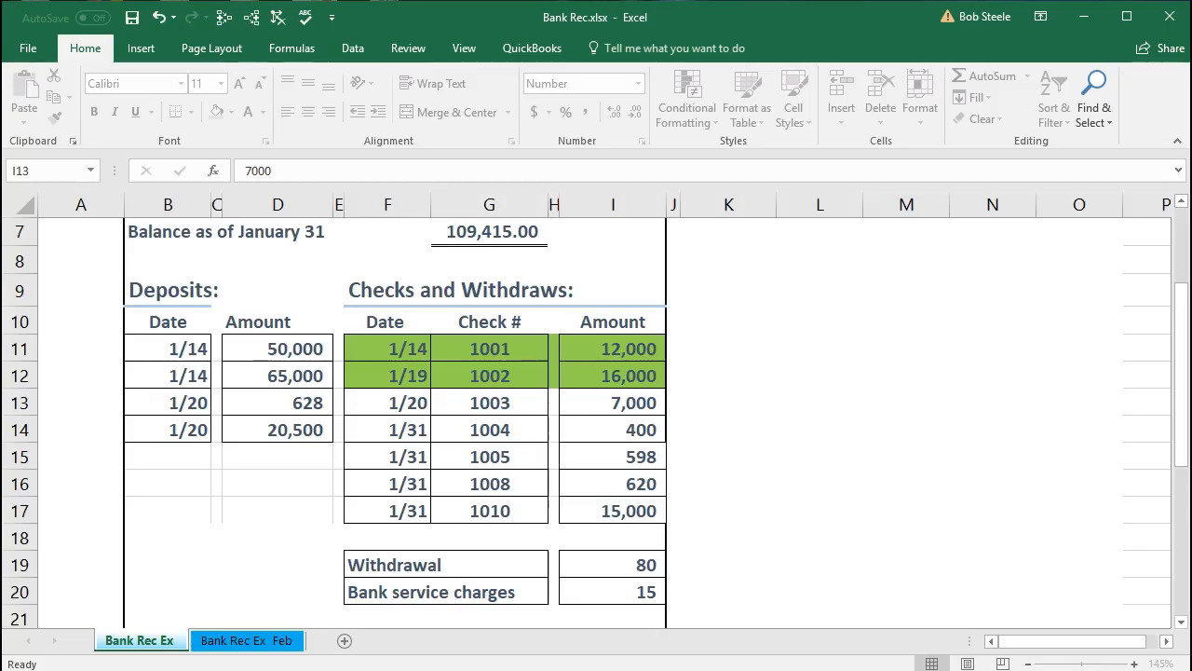
pyautogui.moveTo(401, 402); pyautogui.dragTo(591, 394)
pyautogui.rightClick(590, 396)
pyautogui.click(667, 370)
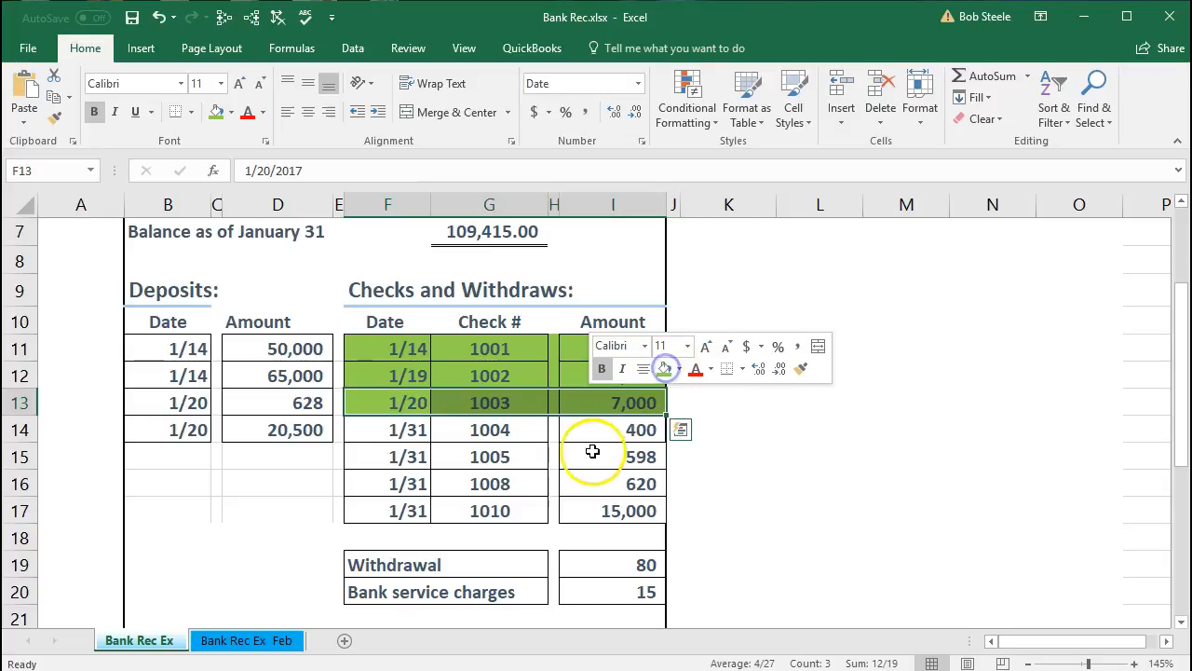
# Mark check 1004 for 400 as cleared in the QuickBooks reconciliation, and fill its row F14:I14 green in the Excel statement.
pyautogui.click(590, 456)
pyautogui.click(591, 428)
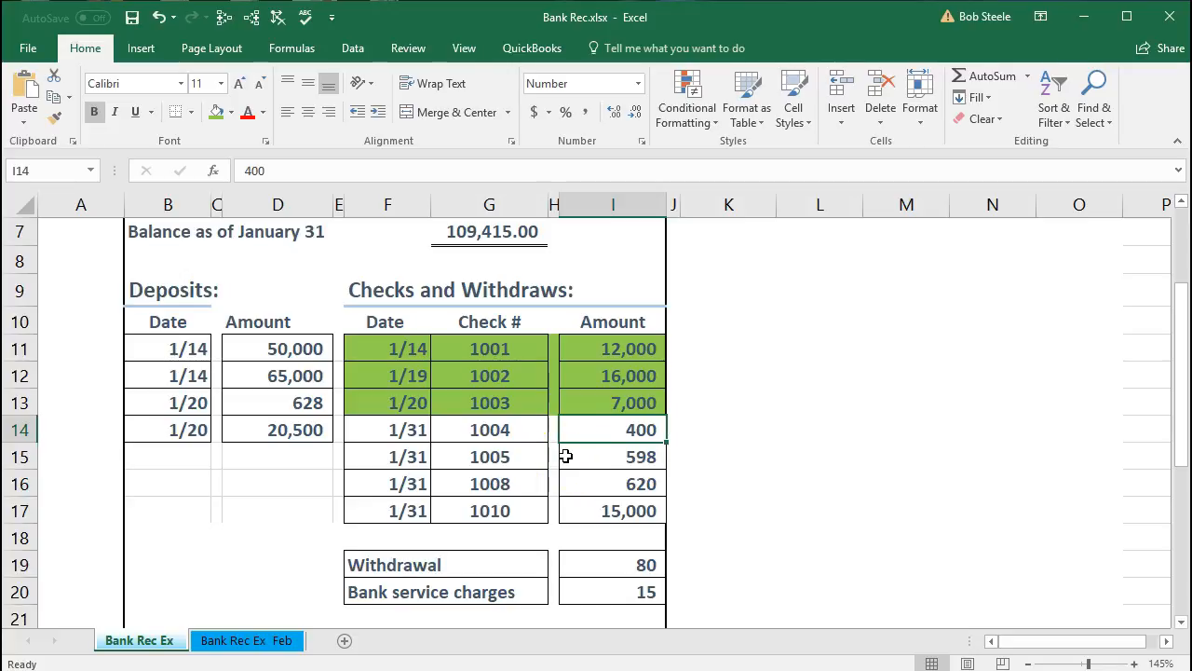
pyautogui.moveTo(404, 429); pyautogui.dragTo(599, 439)
pyautogui.hotkey('alt', 'Tab')
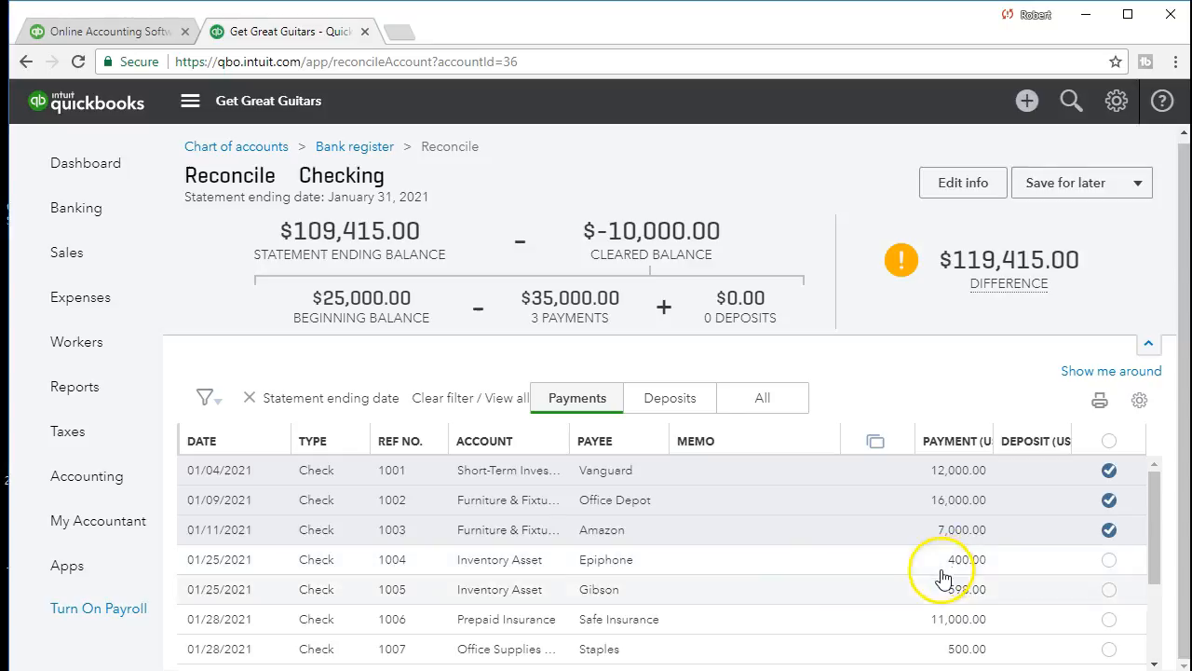
pyautogui.click(1107, 560)
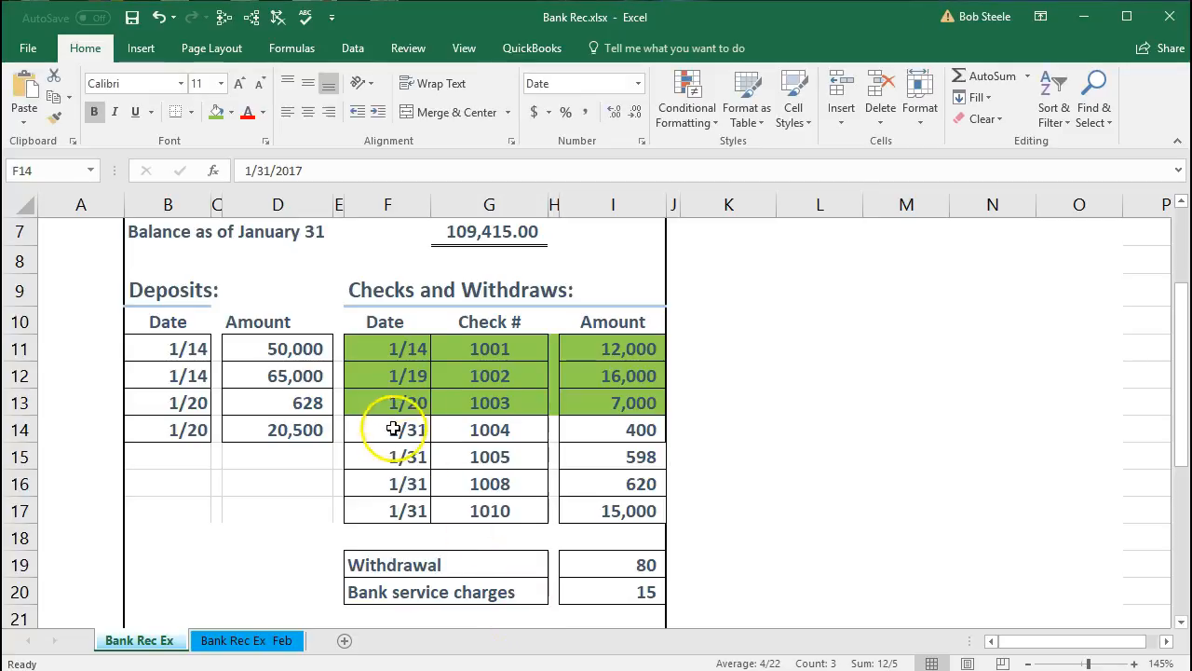
pyautogui.moveTo(399, 429); pyautogui.dragTo(603, 436)
pyautogui.rightClick(603, 436)
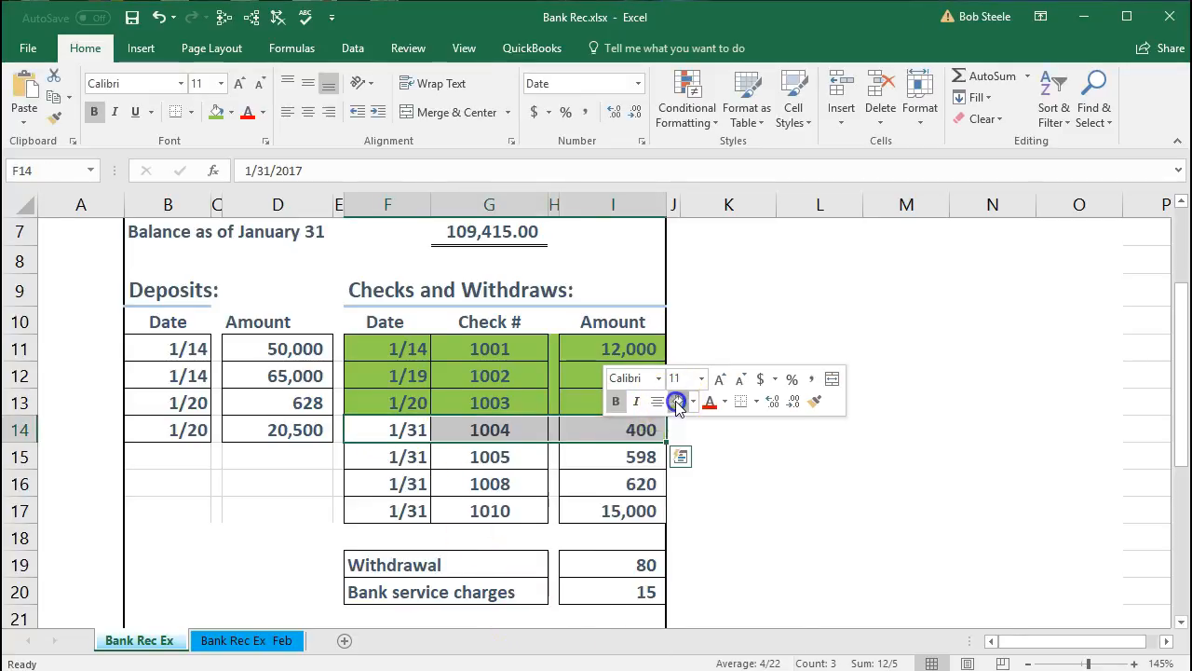
pyautogui.click(679, 402)
# Mark check 1005 for 598 as cleared in the QuickBooks reconciliation, and fill its row F15:I15 green in the Excel statement.
pyautogui.click(620, 454)
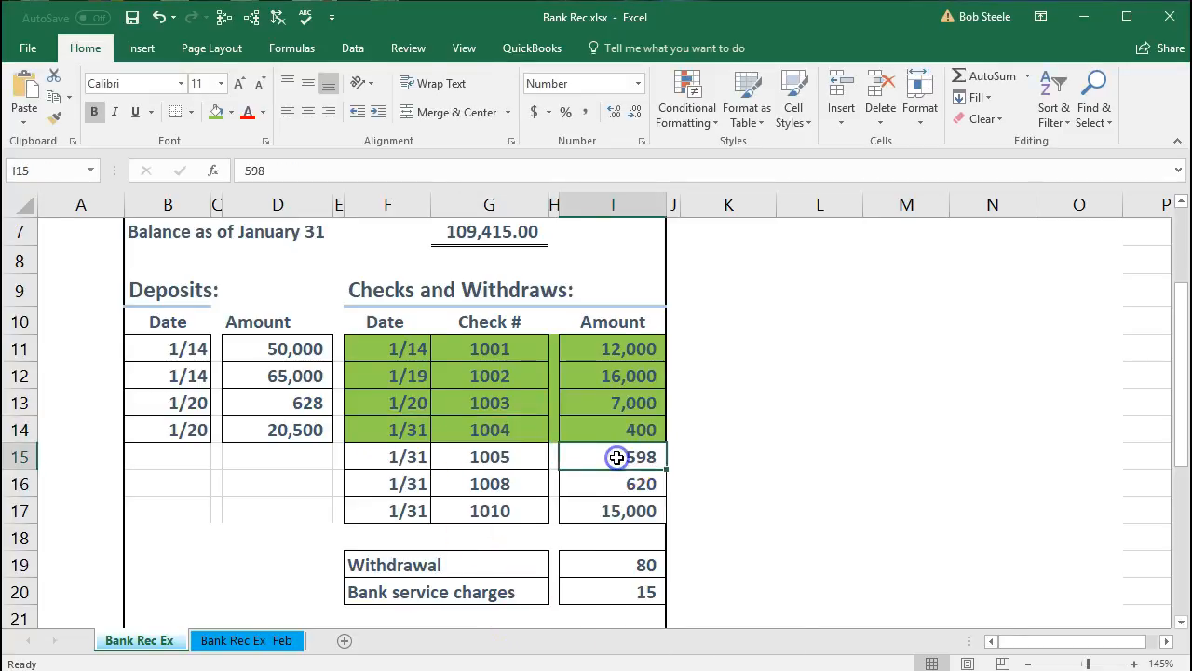
pyautogui.click(520, 454)
pyautogui.click(582, 455)
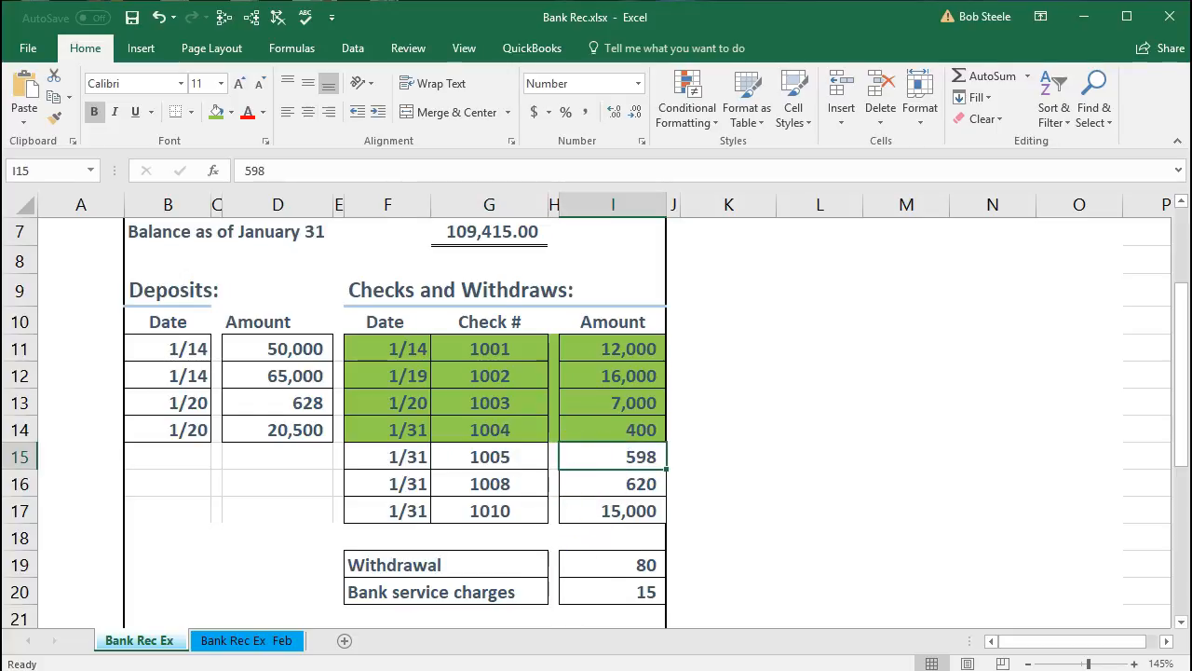
pyautogui.hotkey('alt', 'Tab')
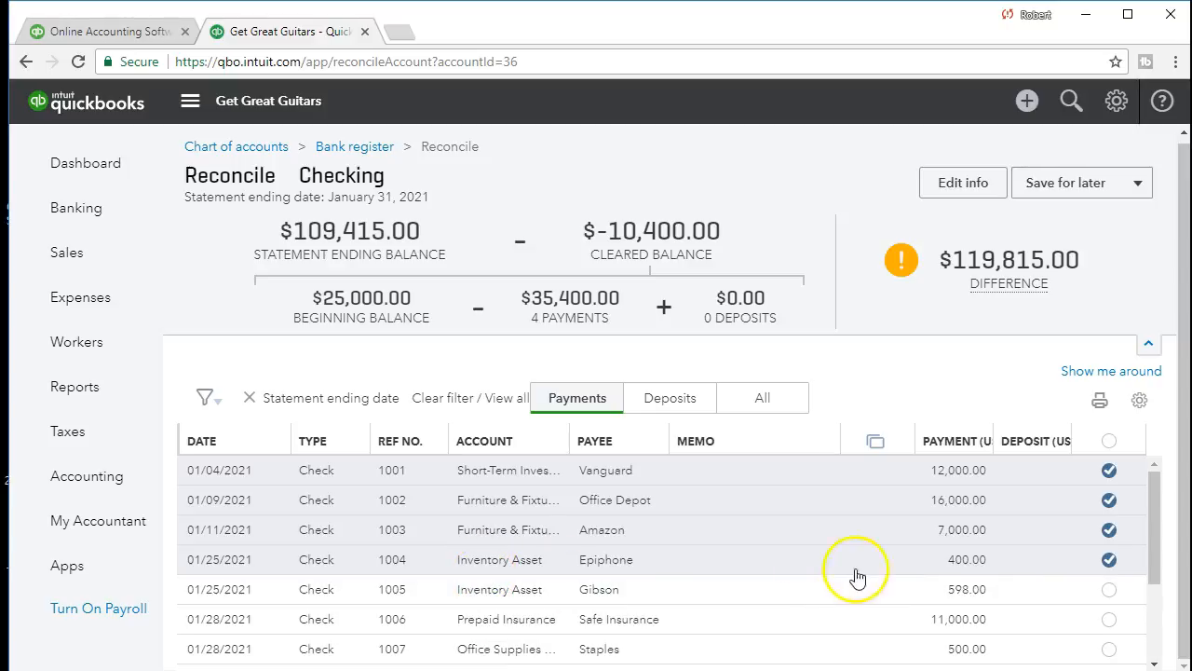
pyautogui.click(1109, 591)
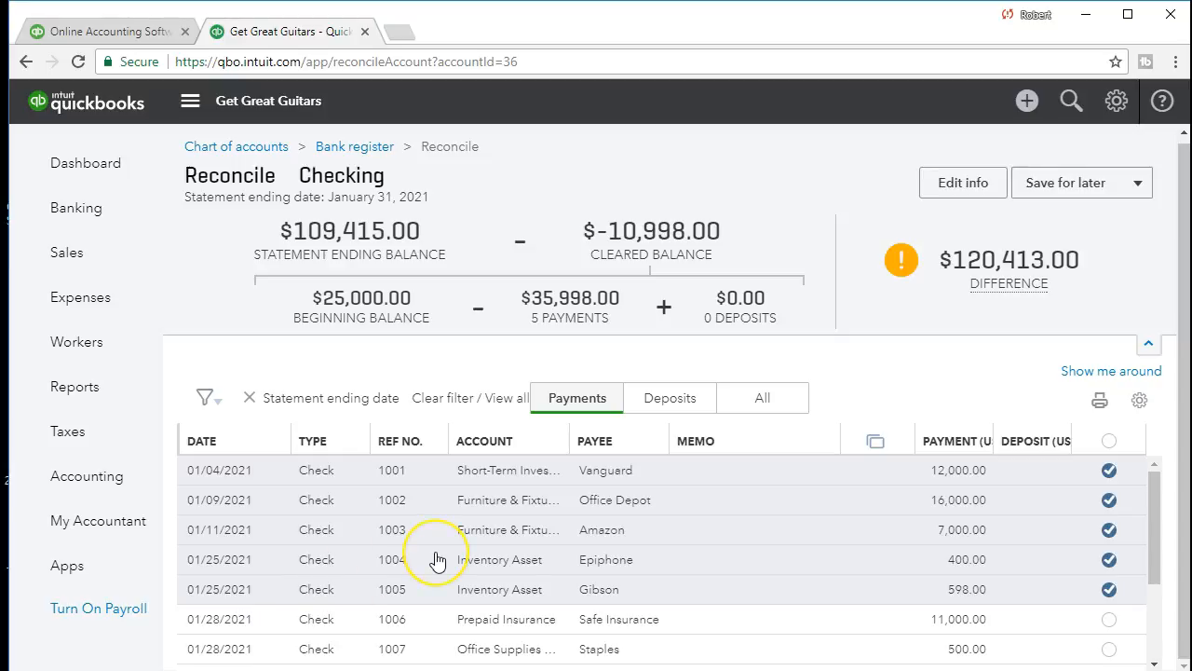
pyautogui.scroll(-1, 437, 562)
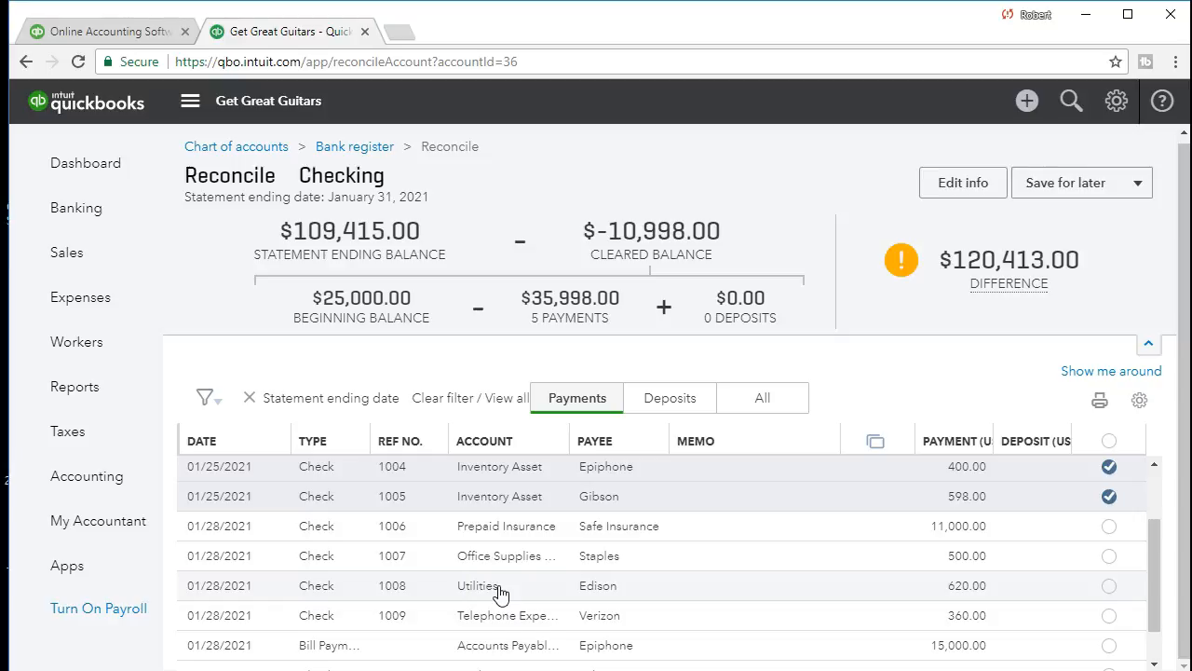
pyautogui.hotkey('alt', 'Tab')
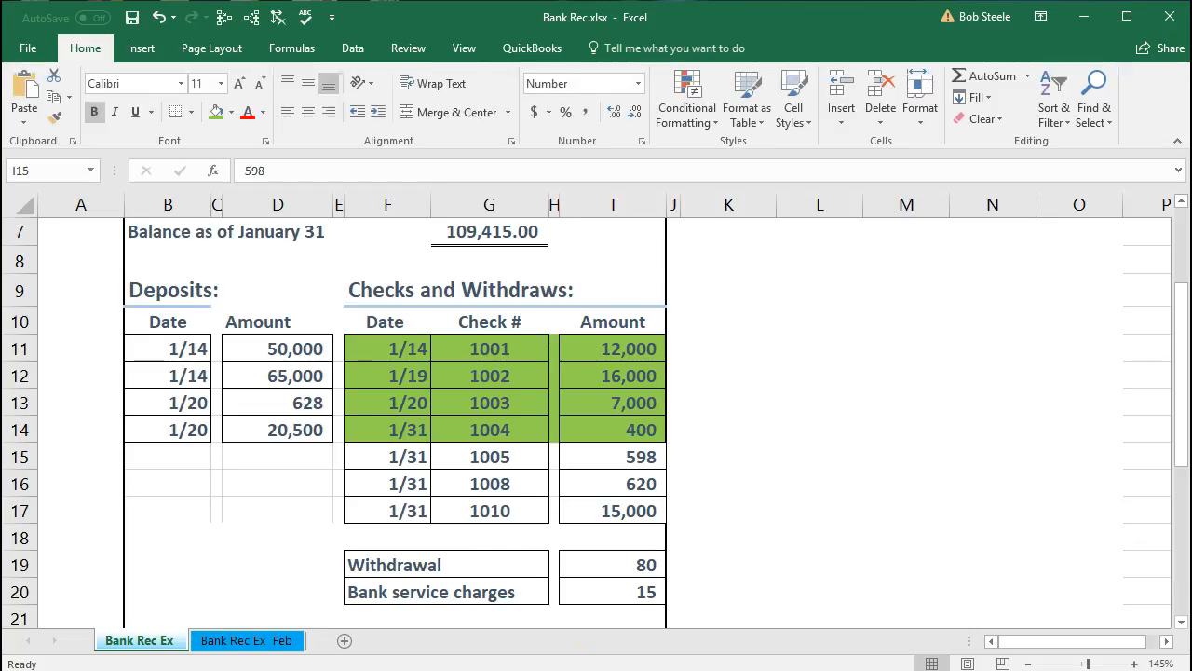
pyautogui.moveTo(412, 457); pyautogui.dragTo(586, 455)
pyautogui.rightClick(586, 456)
pyautogui.click(669, 432)
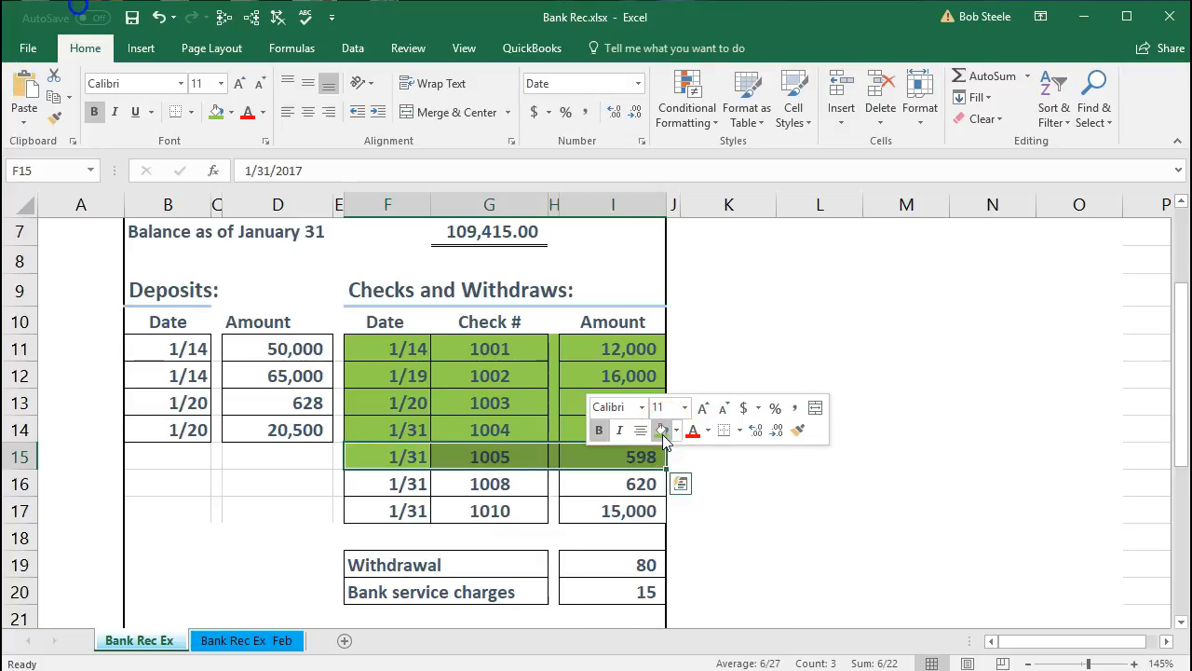
# Check the number and amount of check 1008 in row 16 of the Excel statement, and mark that check cleared in QuickBooks.
pyautogui.click(529, 483)
pyautogui.click(589, 486)
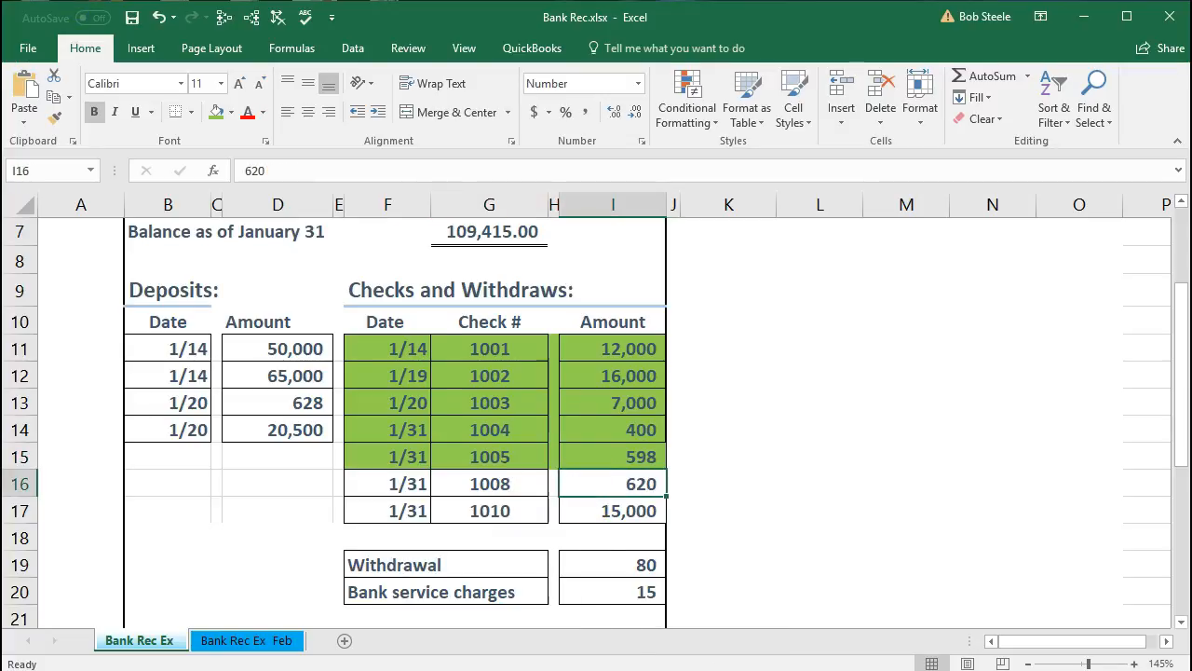
pyautogui.hotkey('alt', 'Tab')
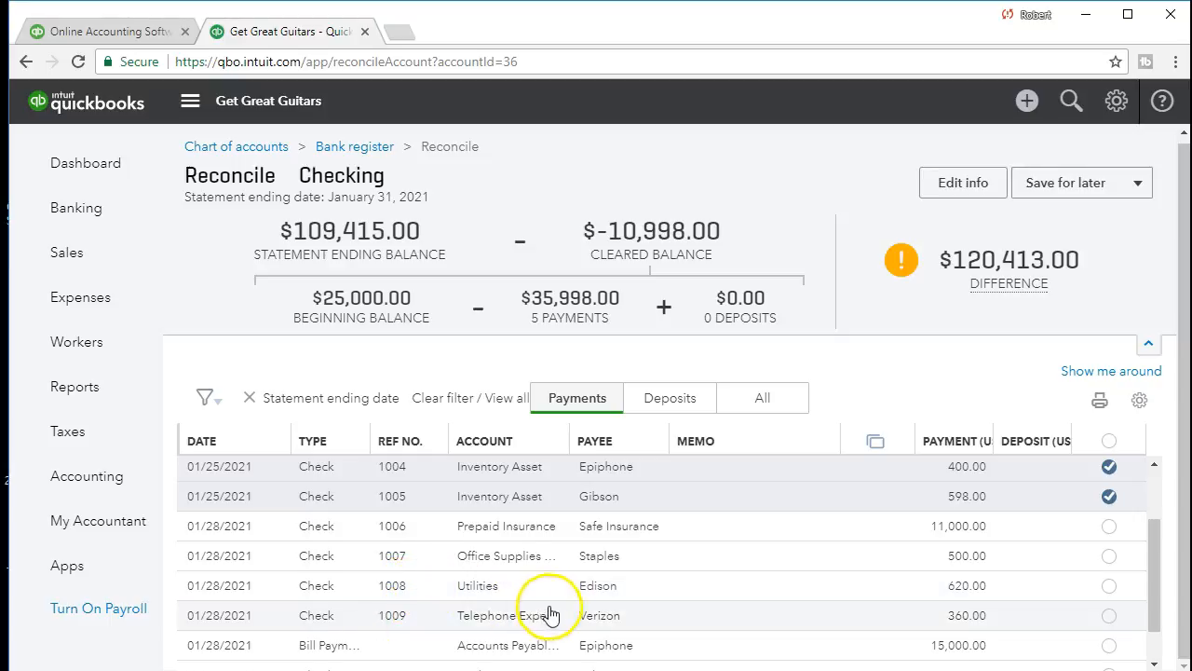
pyautogui.click(1108, 587)
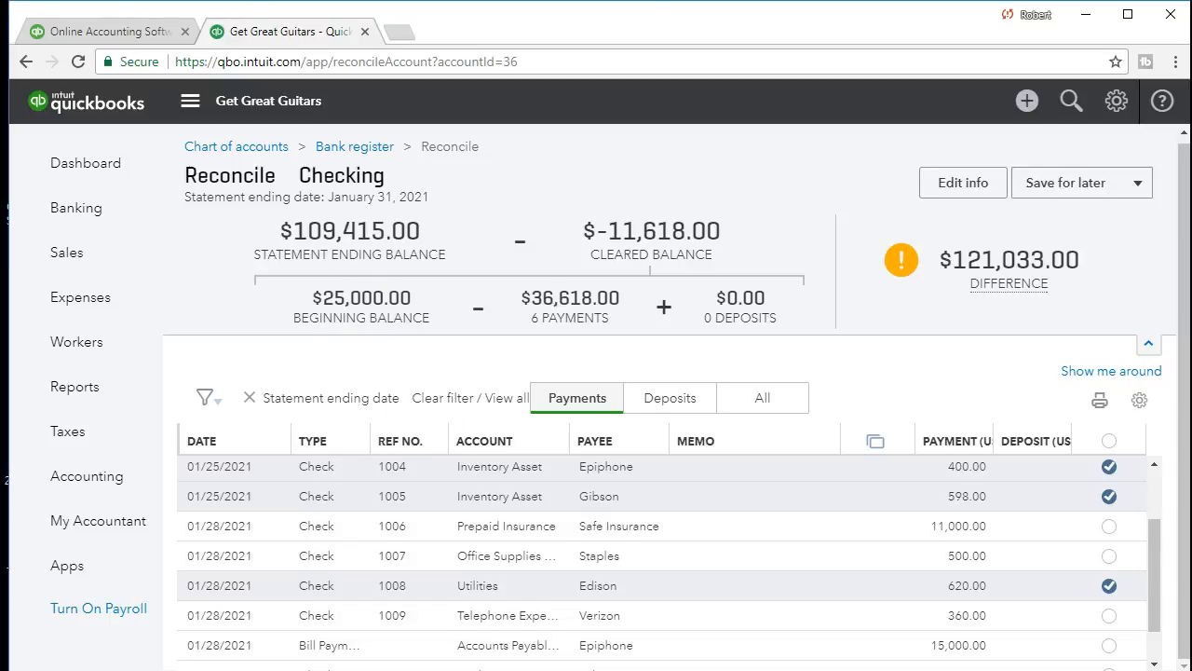
# Return to the Excel statement, review the balance summary in G4:G7, and fill the check 1008 row F16:I16 green.
pyautogui.hotkey('alt', 'Tab')
pyautogui.moveTo(424, 482); pyautogui.dragTo(610, 485)
pyautogui.scroll(1, 596, 466)
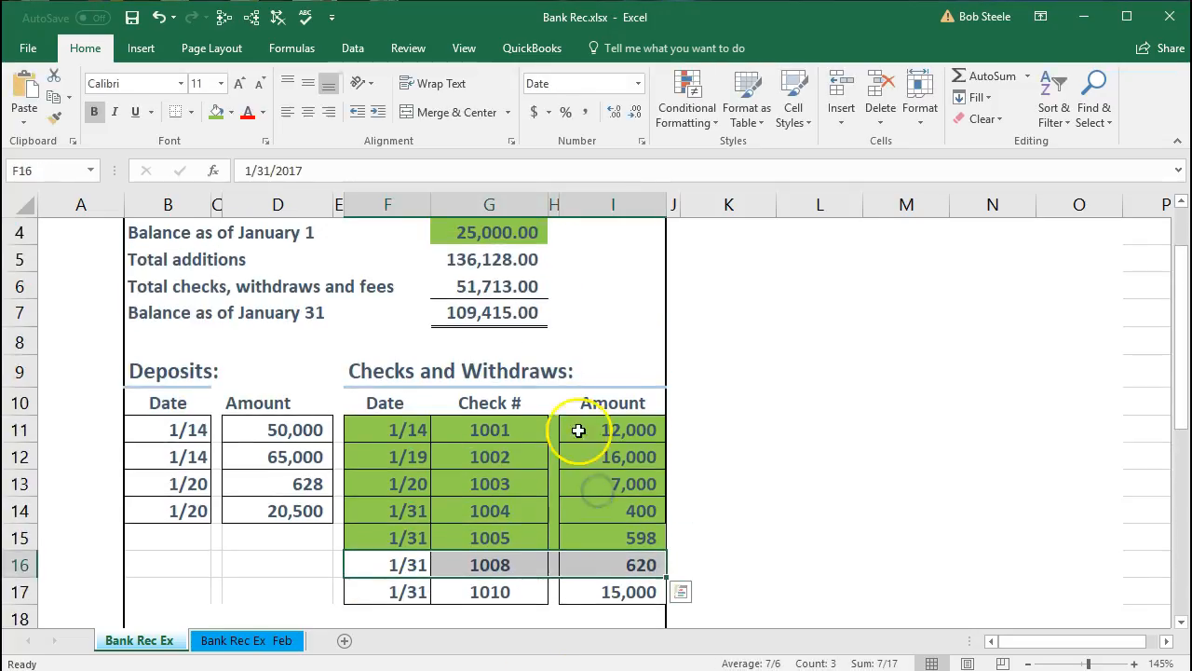
pyautogui.click(504, 241)
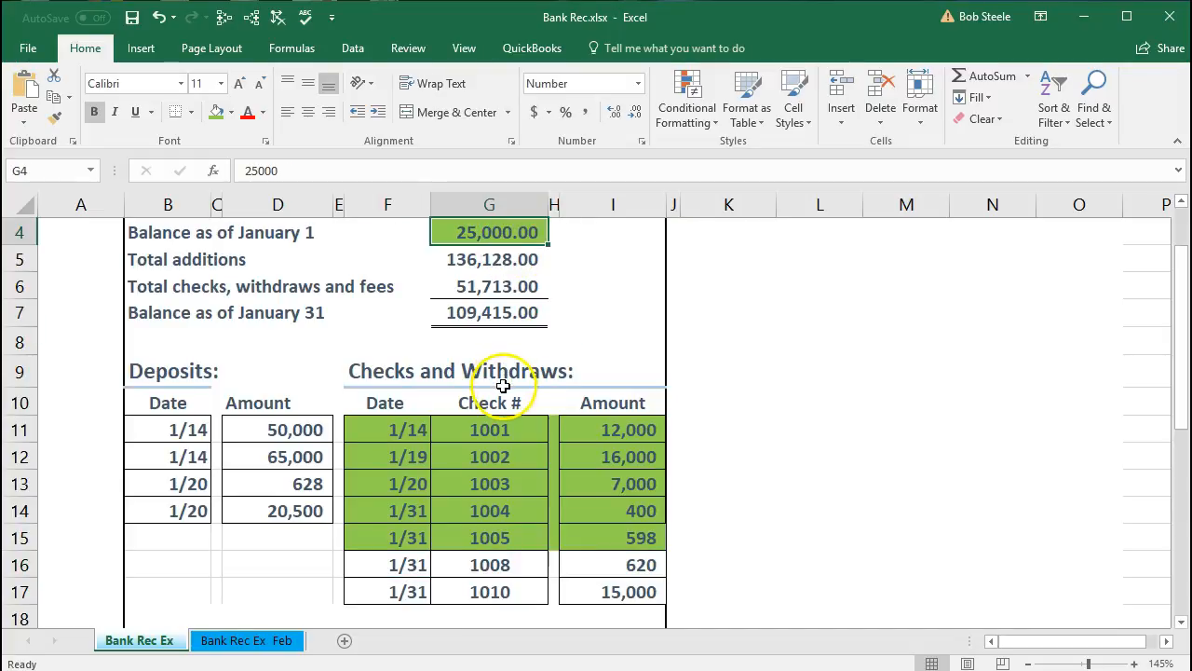
pyautogui.moveTo(478, 270); pyautogui.dragTo(479, 303)
pyautogui.click(479, 316)
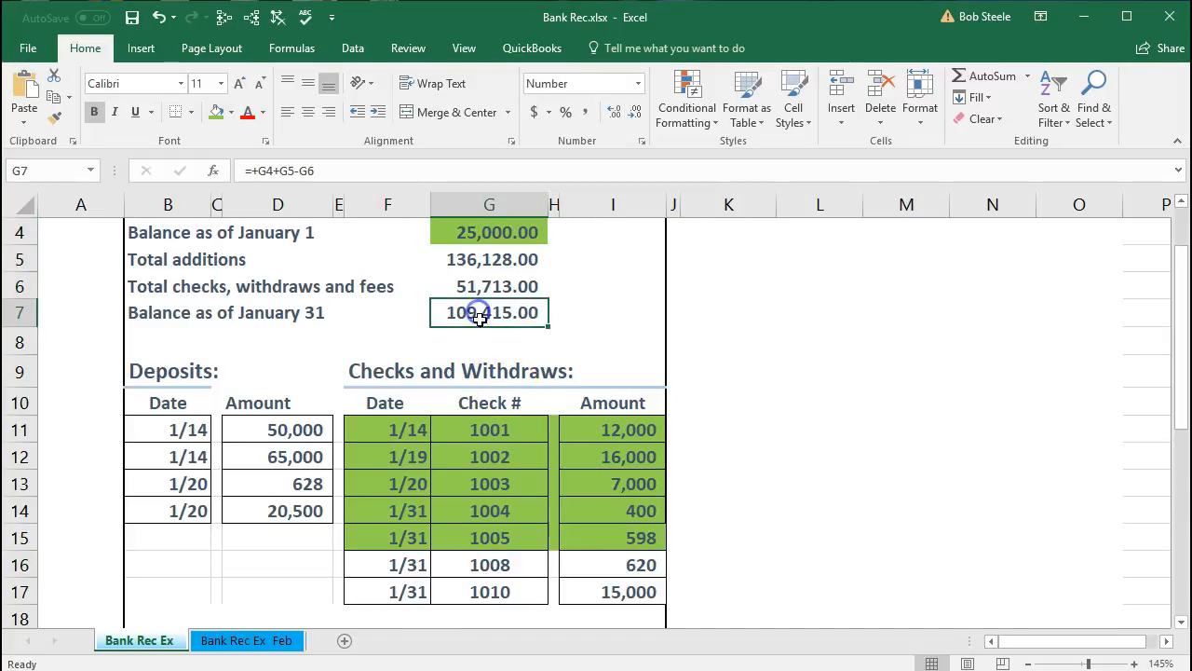
pyautogui.scroll(-1, 479, 373)
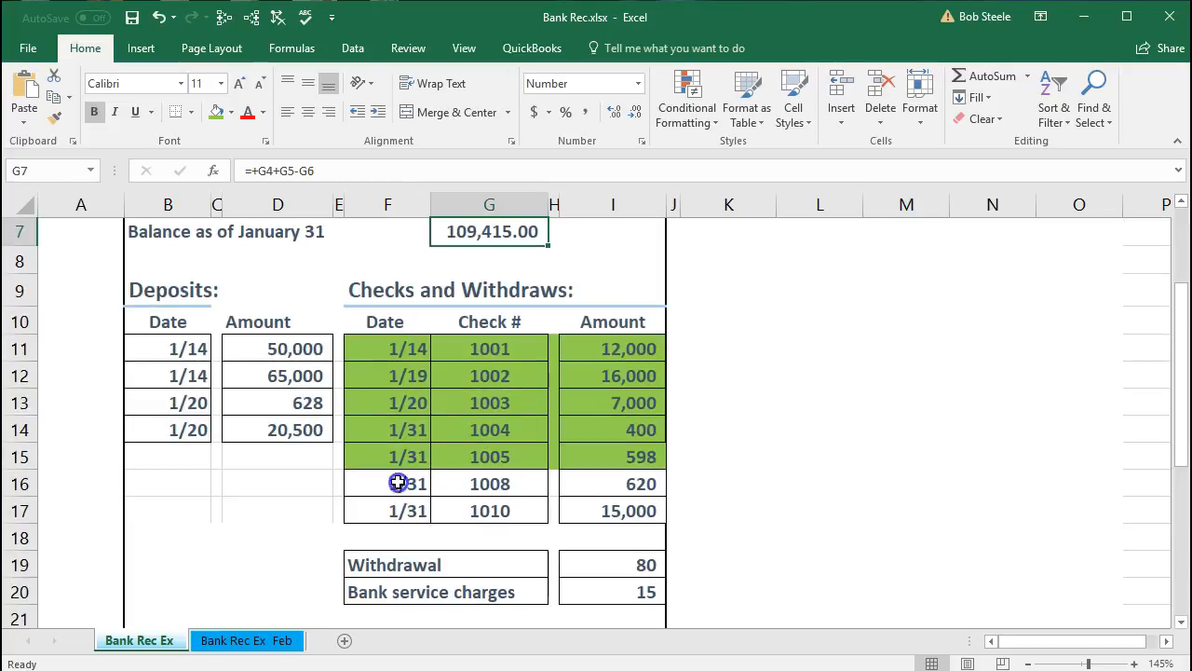
pyautogui.moveTo(398, 482); pyautogui.dragTo(564, 485)
pyautogui.rightClick(583, 486)
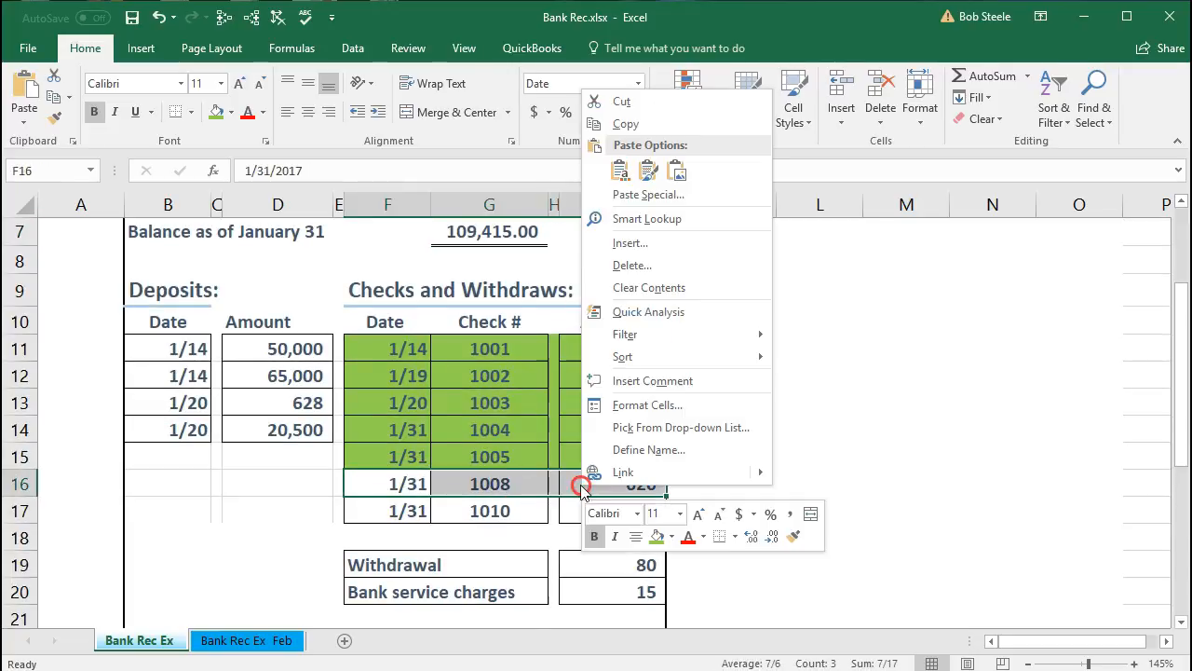
pyautogui.click(658, 538)
pyautogui.click(546, 596)
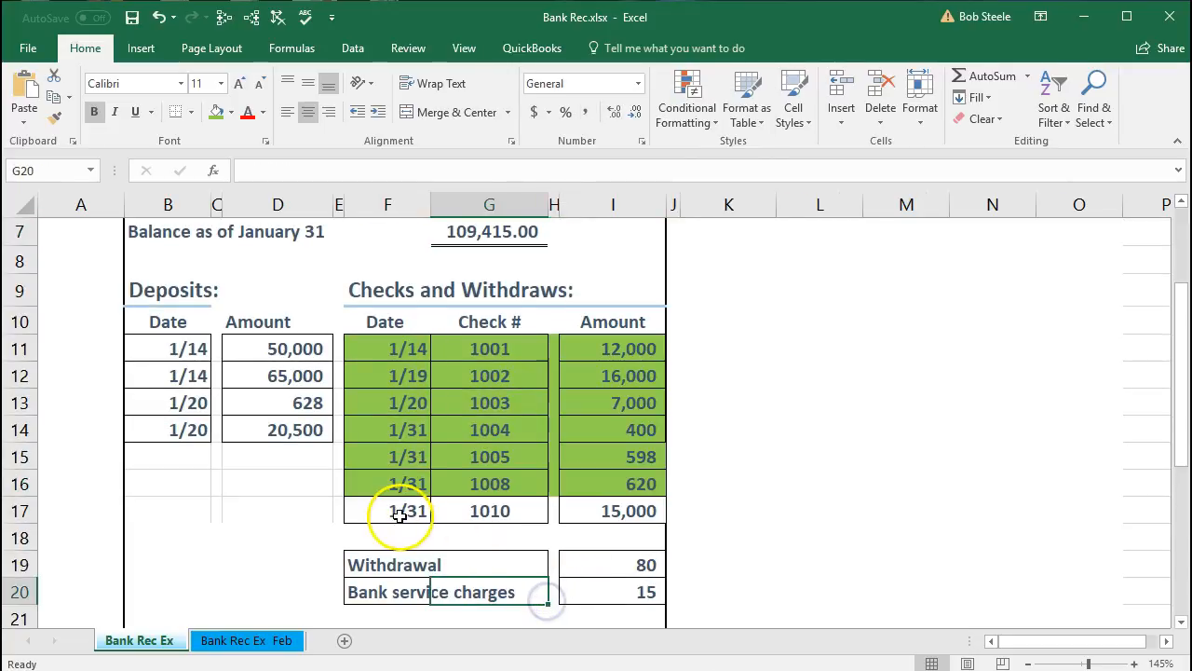
# Compare check 1010 for 15,000 in row 17 of the Excel statement with QuickBooks, and mark the 15,000.00 Epiphone bill payment cleared.
pyautogui.moveTo(424, 512); pyautogui.dragTo(609, 510)
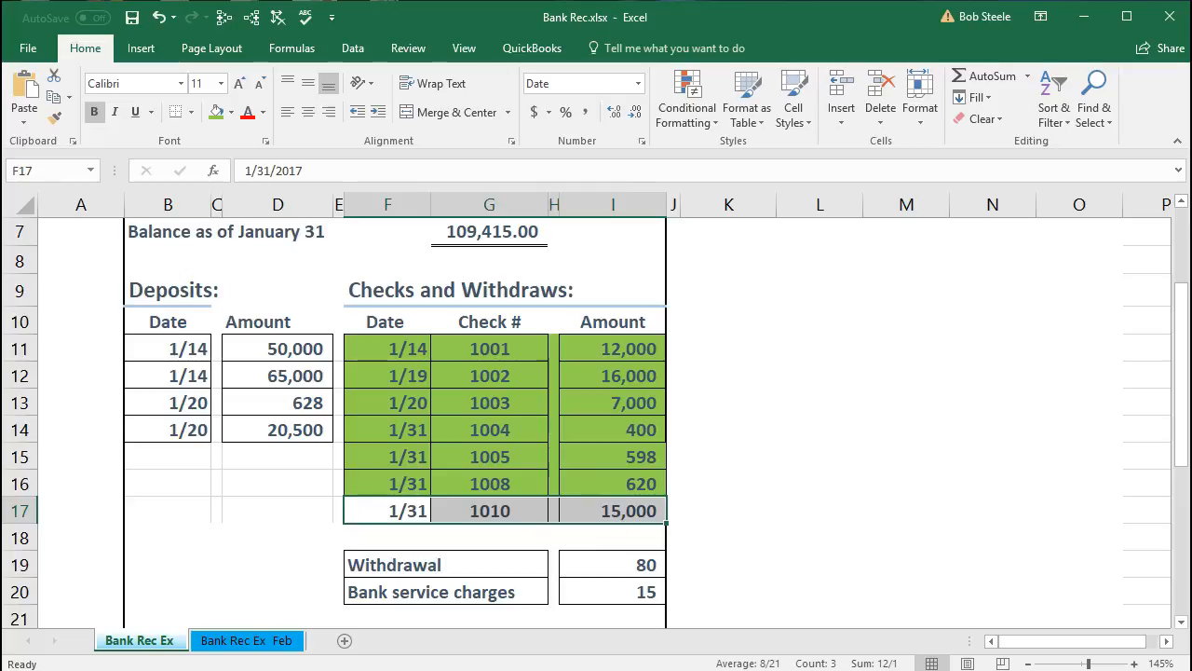
pyautogui.hotkey('alt', 'Tab')
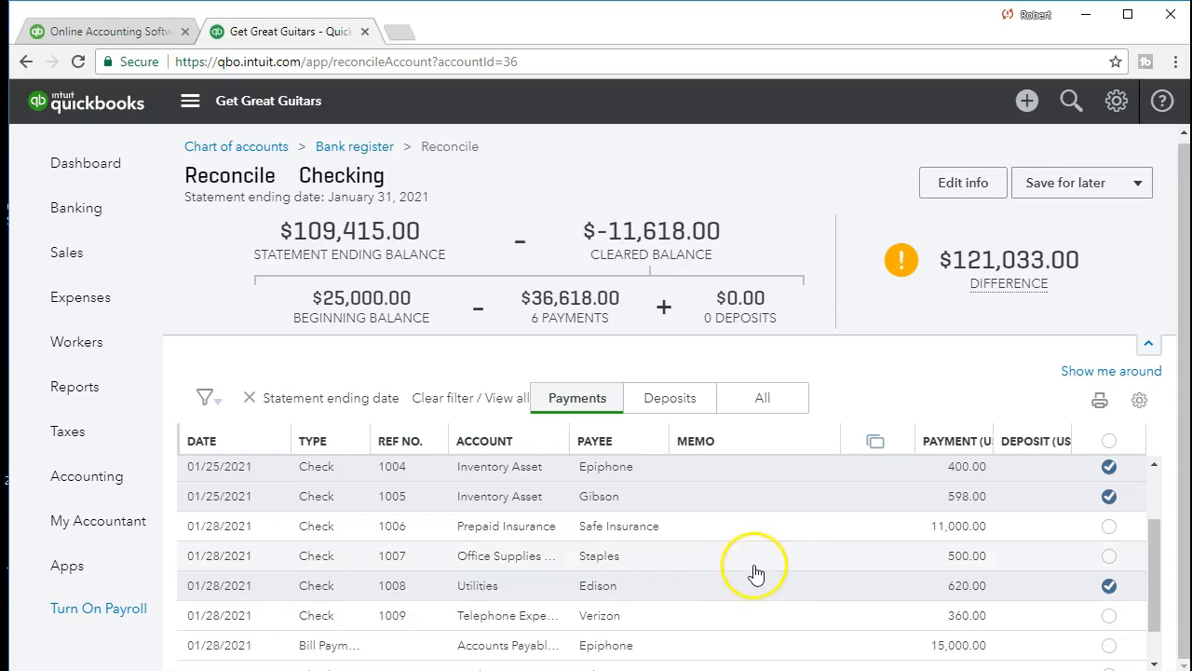
pyautogui.scroll(-1, 793, 568)
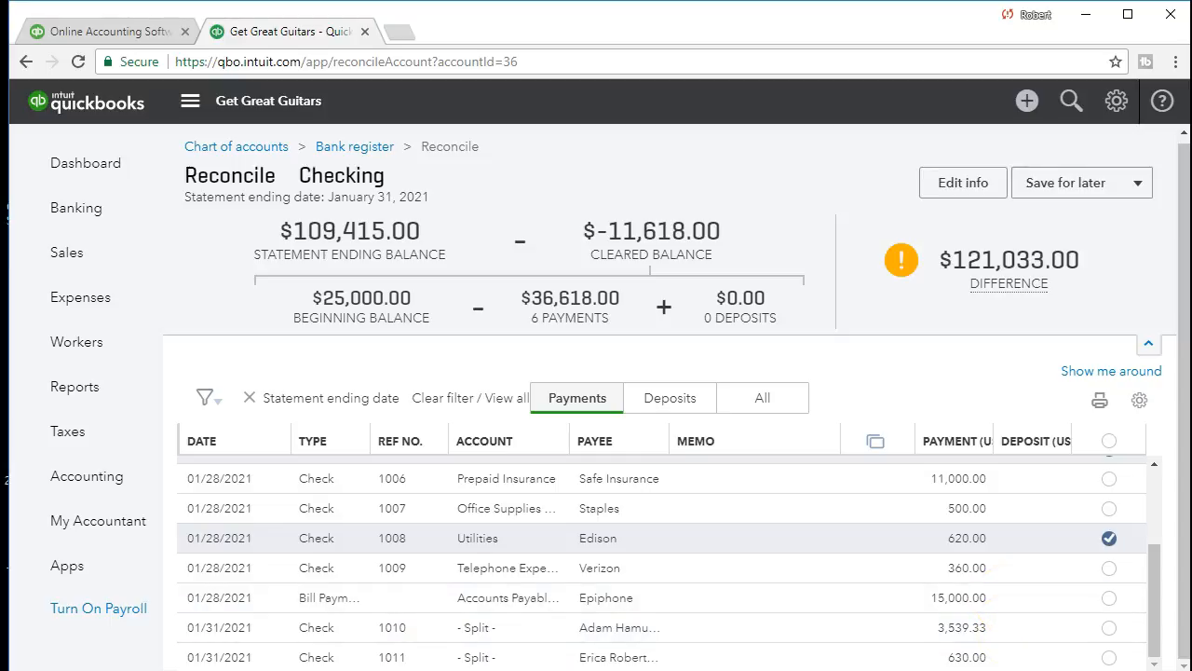
pyautogui.hotkey('alt', 'Tab')
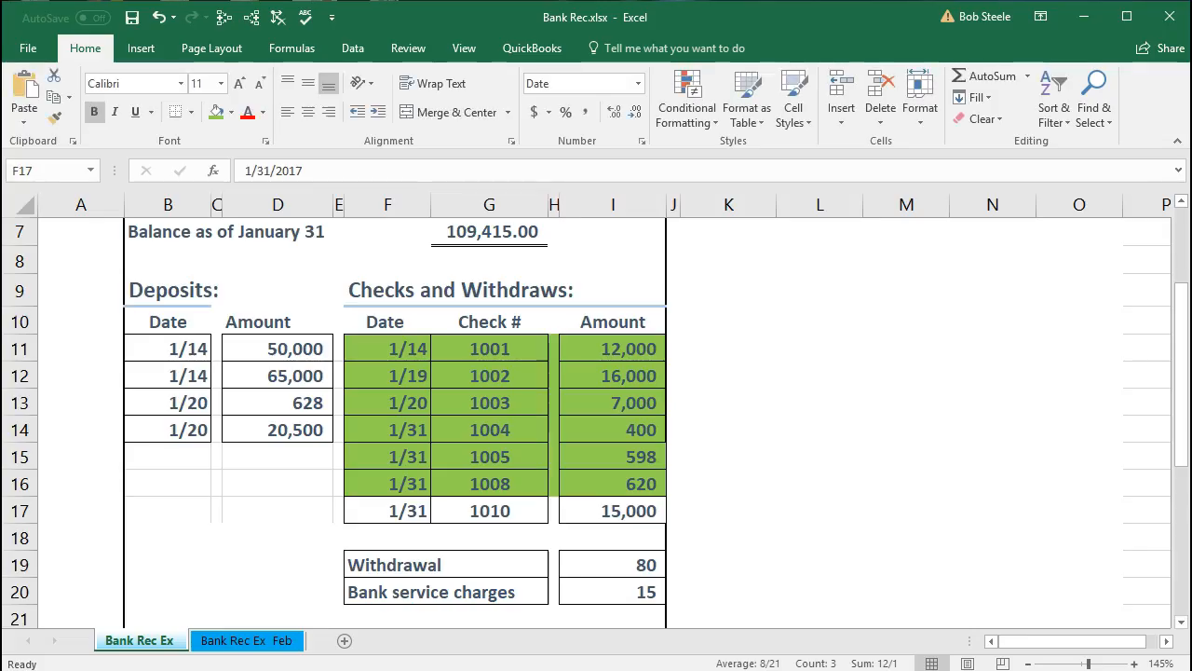
pyautogui.hotkey('alt', 'Tab')
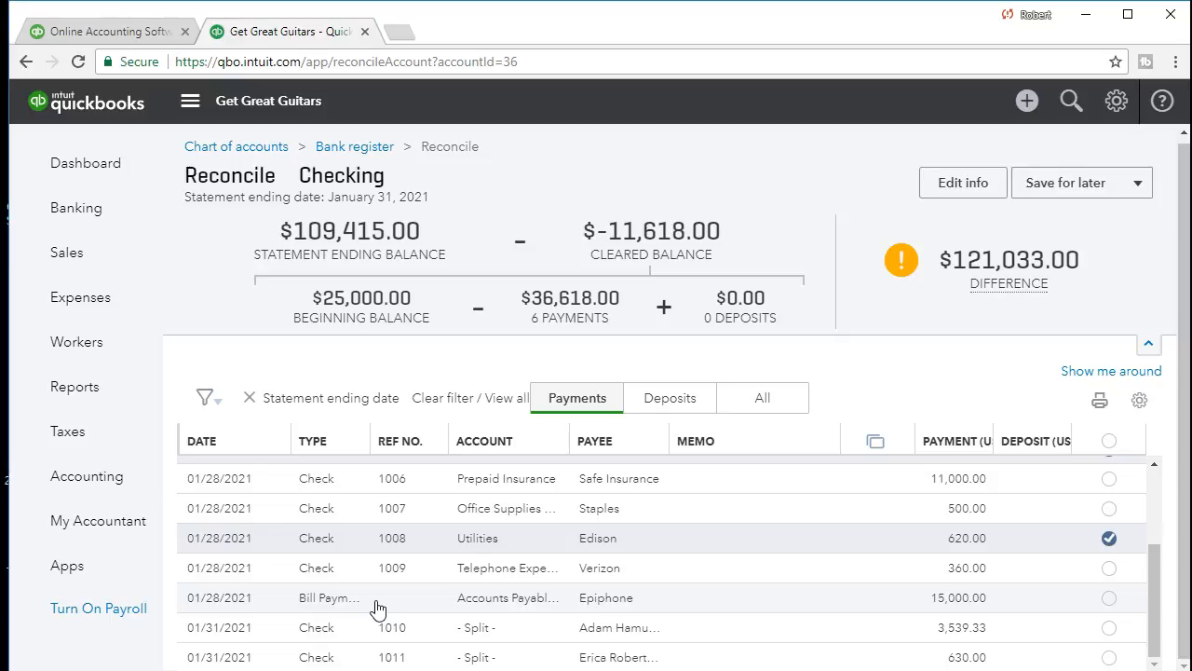
pyautogui.click(1111, 601)
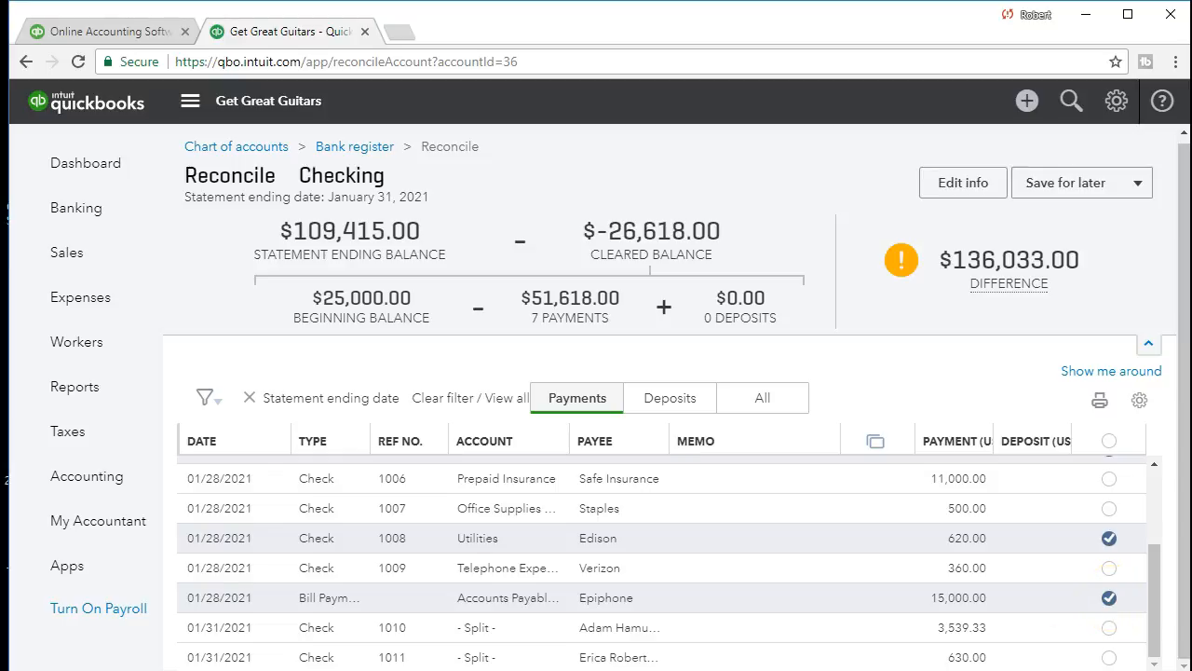
# Return to the Excel statement and fill the check 1010 row F17:I17 green.
pyautogui.hotkey('alt', 'Tab')
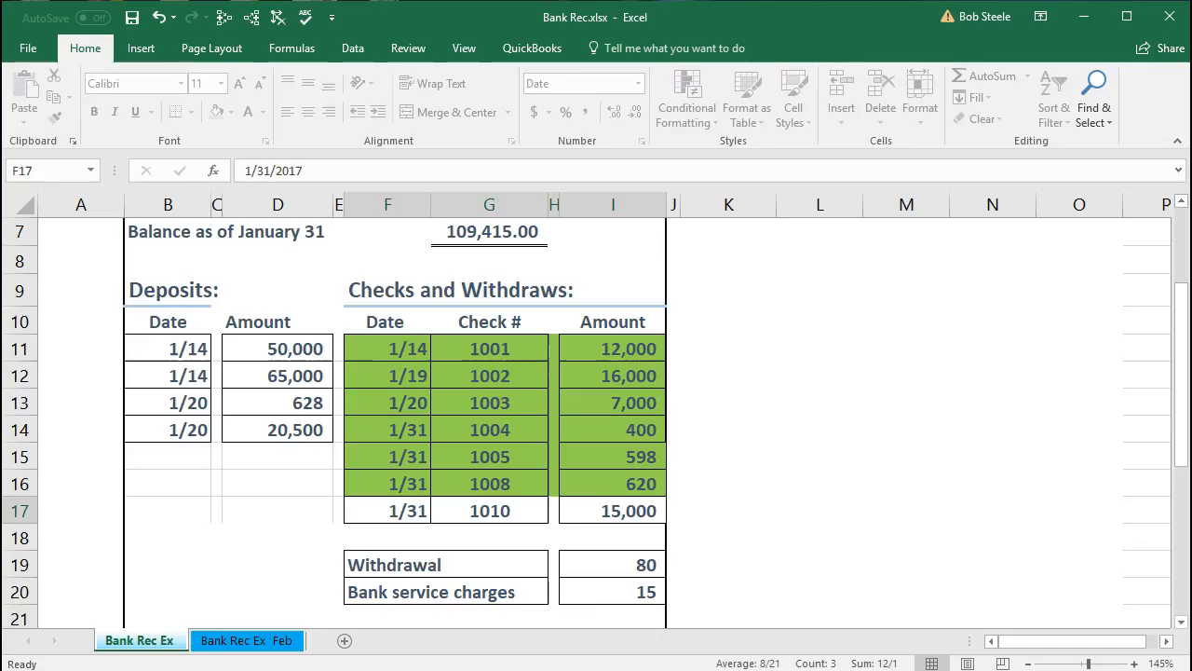
pyautogui.moveTo(405, 513); pyautogui.dragTo(587, 521)
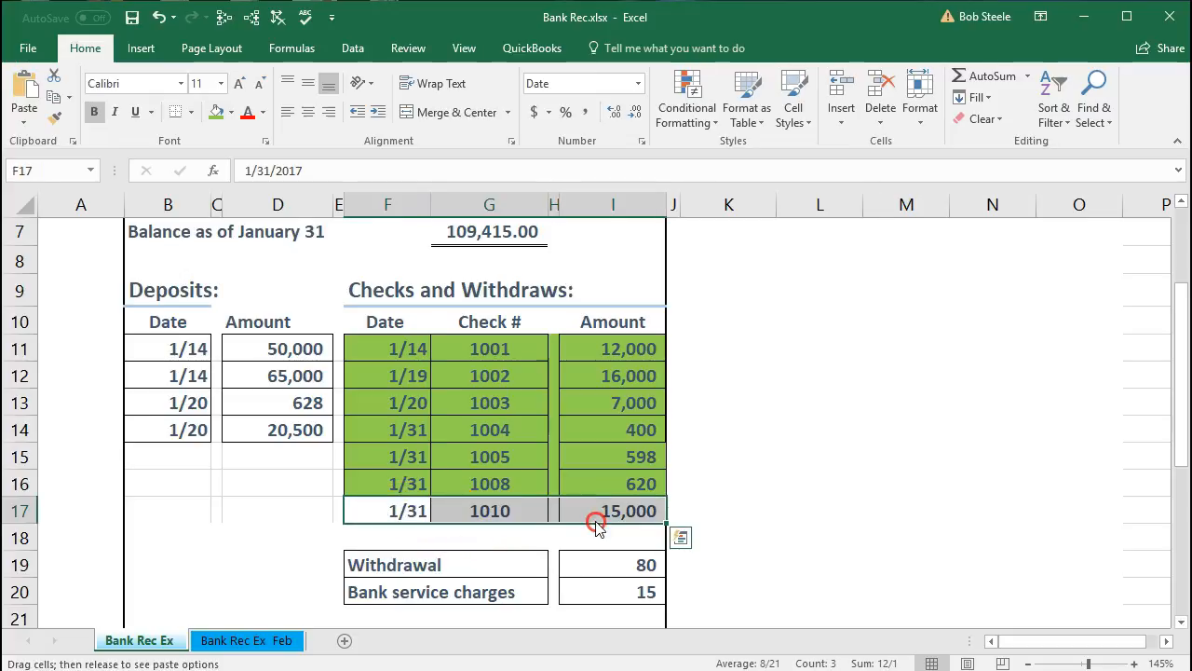
pyautogui.rightClick(604, 514)
pyautogui.click(686, 570)
# Fill the withdrawal and bank service charges rows F19:I20 yellow in the Excel statement, and review their amounts in I19:I20.
pyautogui.moveTo(485, 563); pyautogui.dragTo(587, 584)
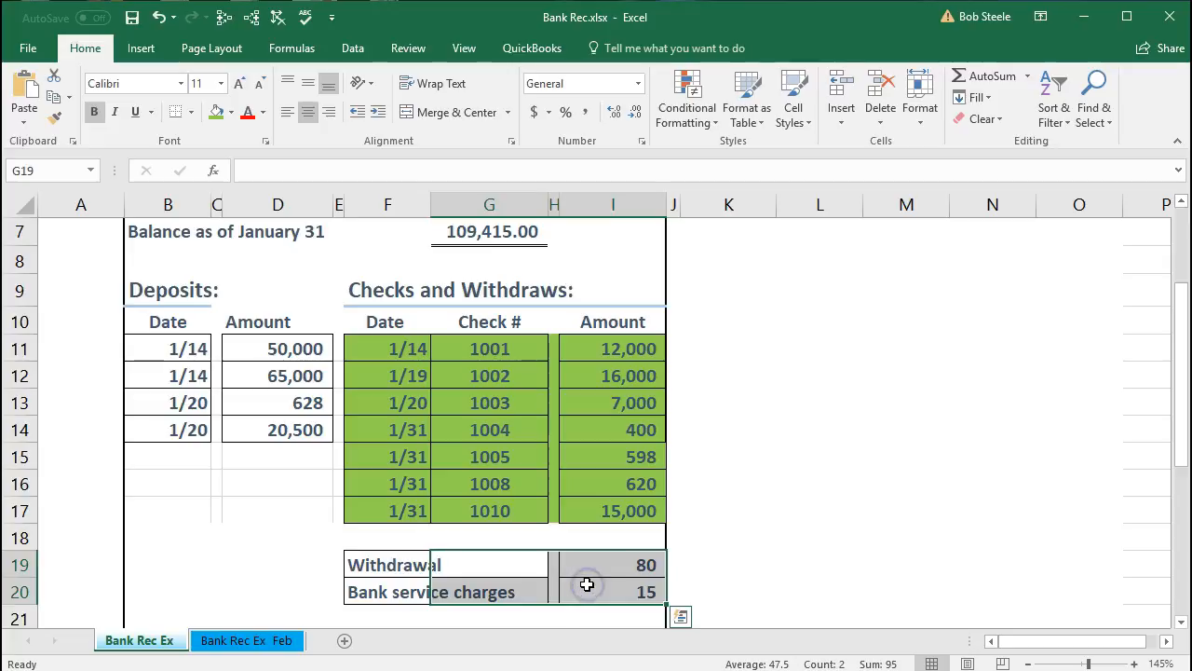
pyautogui.click(780, 669)
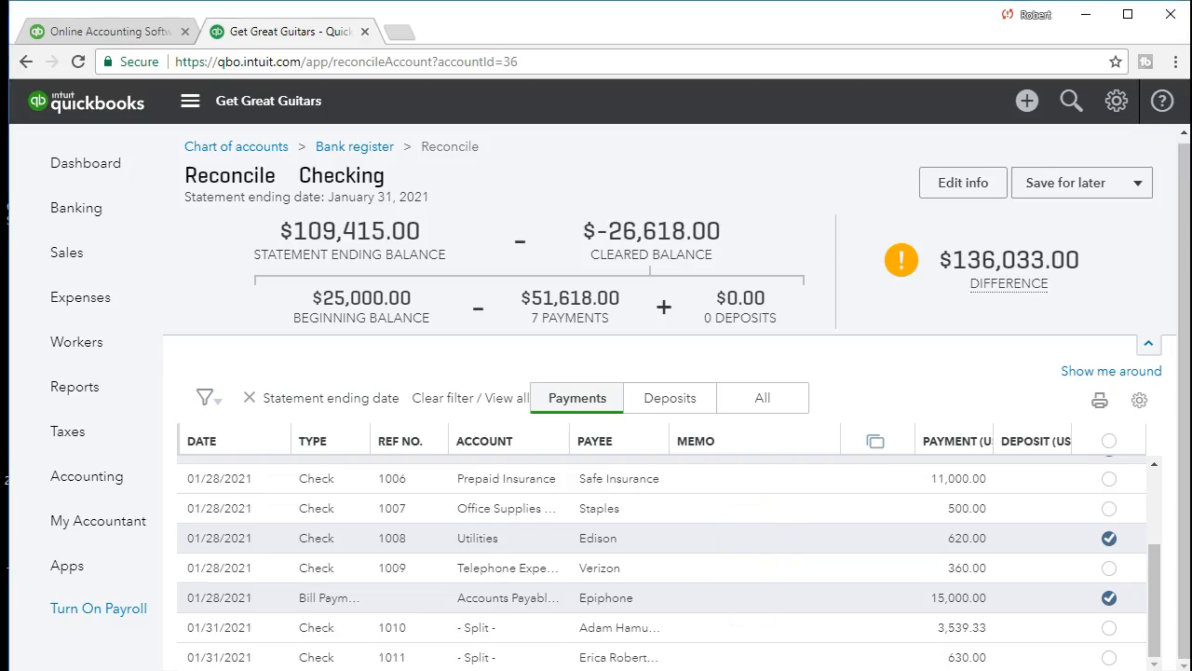
pyautogui.click(615, 669)
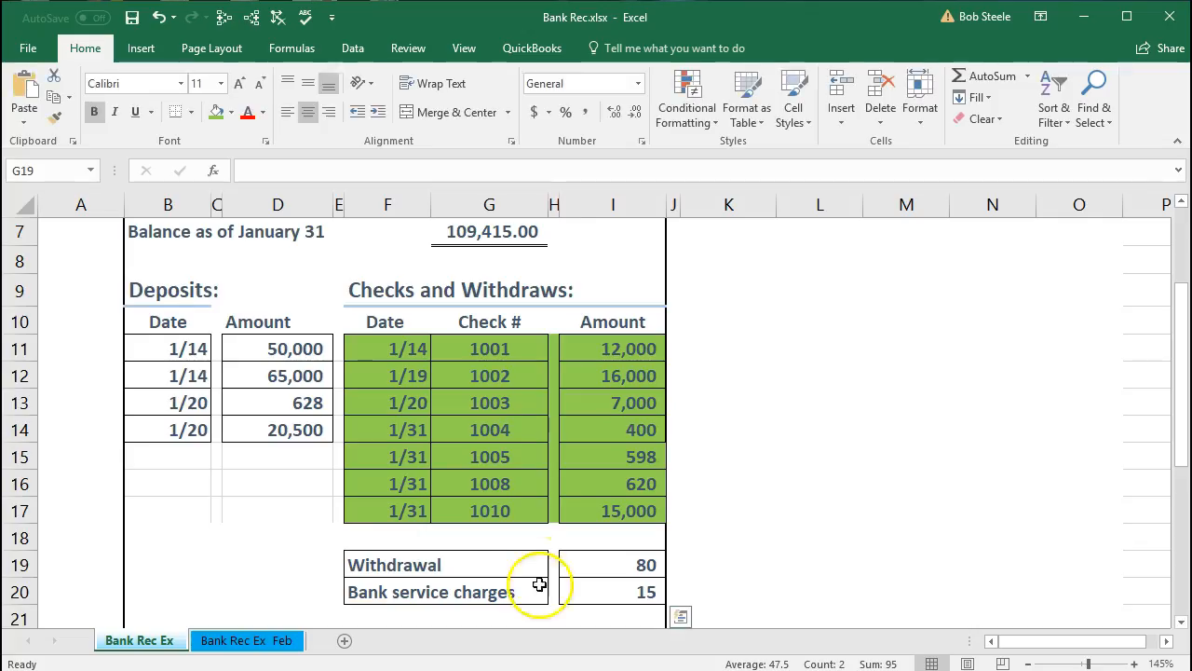
pyautogui.moveTo(391, 564); pyautogui.dragTo(596, 592)
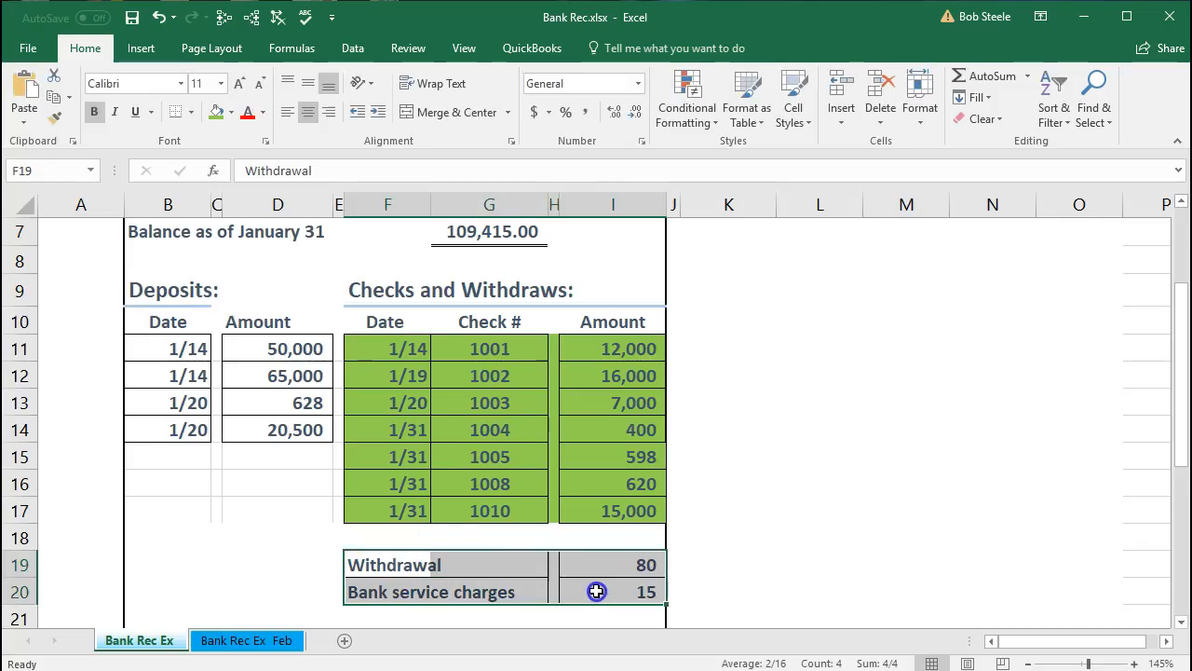
pyautogui.rightClick(597, 591)
pyautogui.click(688, 642)
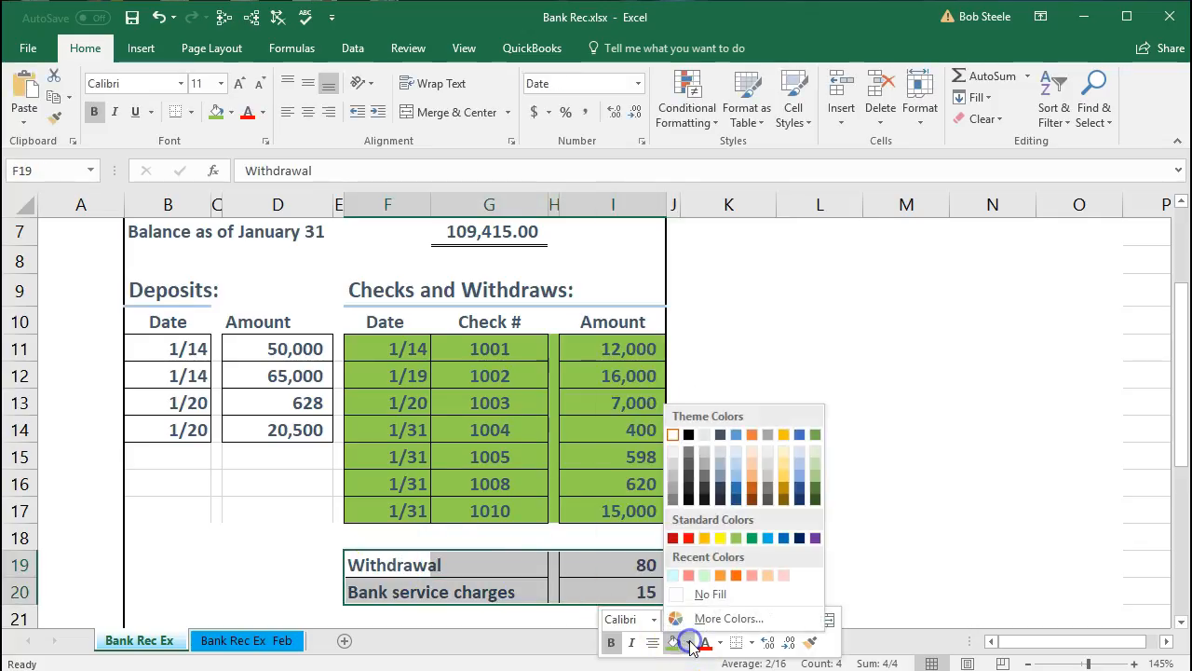
pyautogui.click(719, 538)
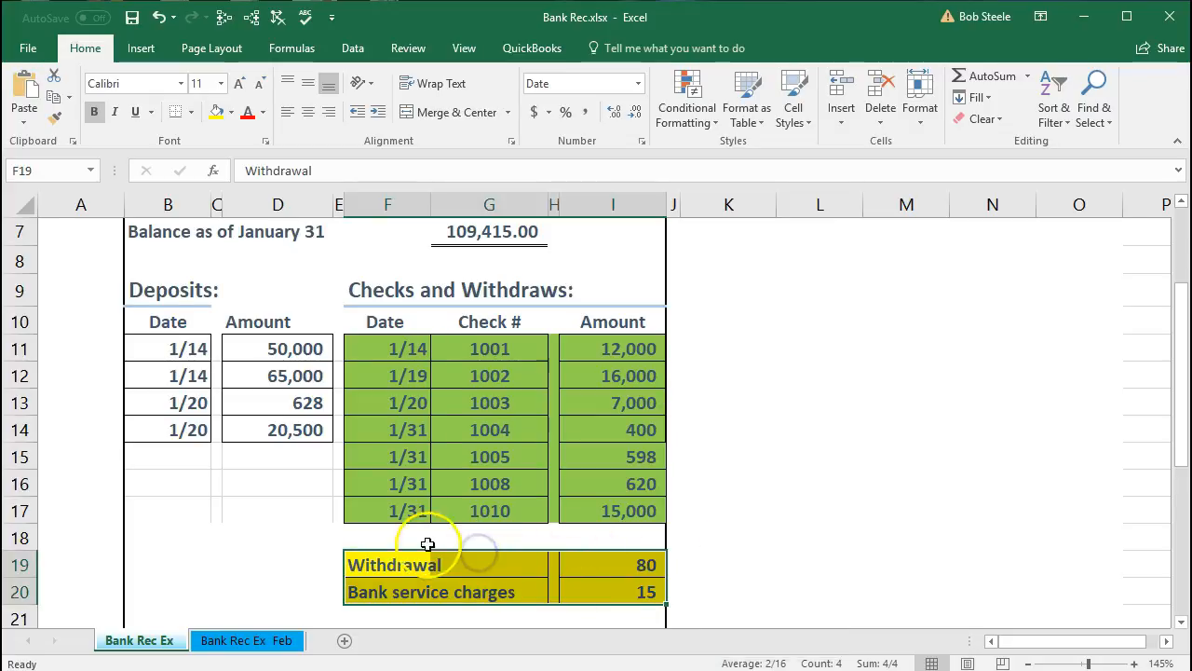
pyautogui.moveTo(374, 595); pyautogui.dragTo(615, 593)
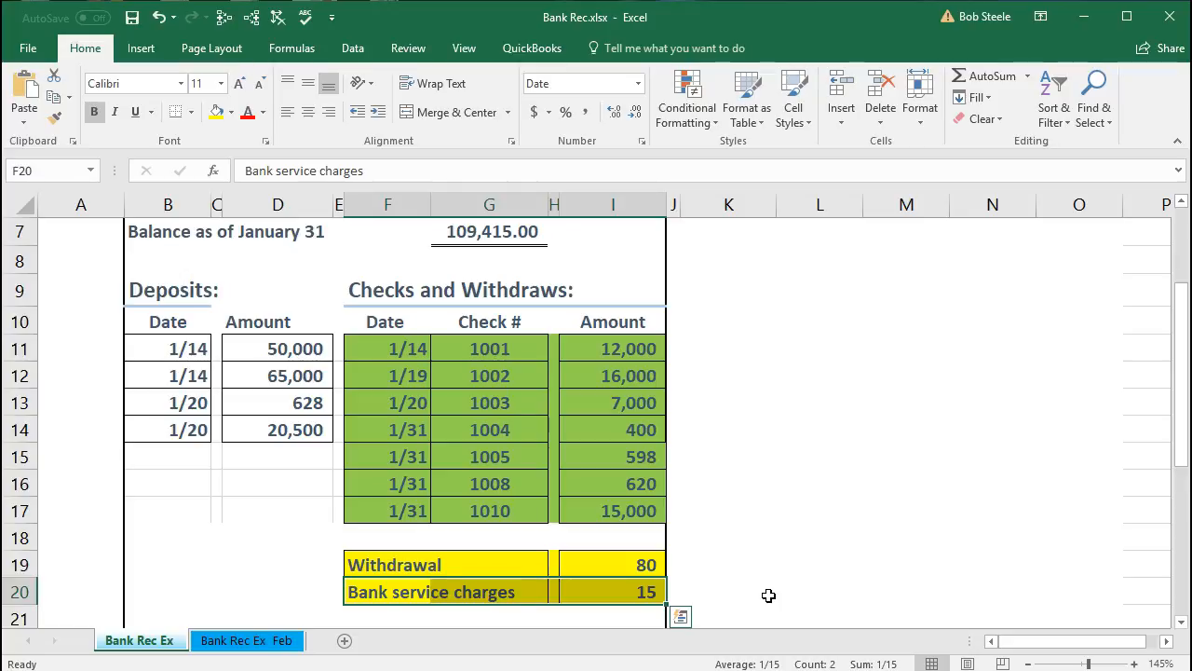
pyautogui.click(608, 591)
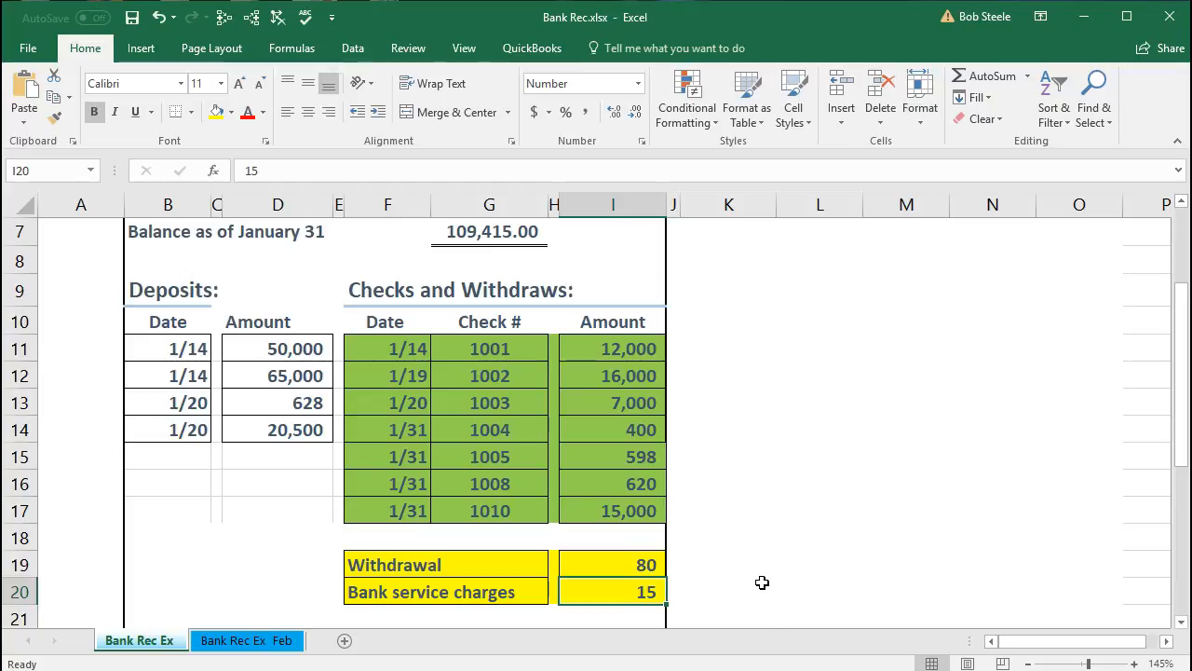
pyautogui.click(604, 565)
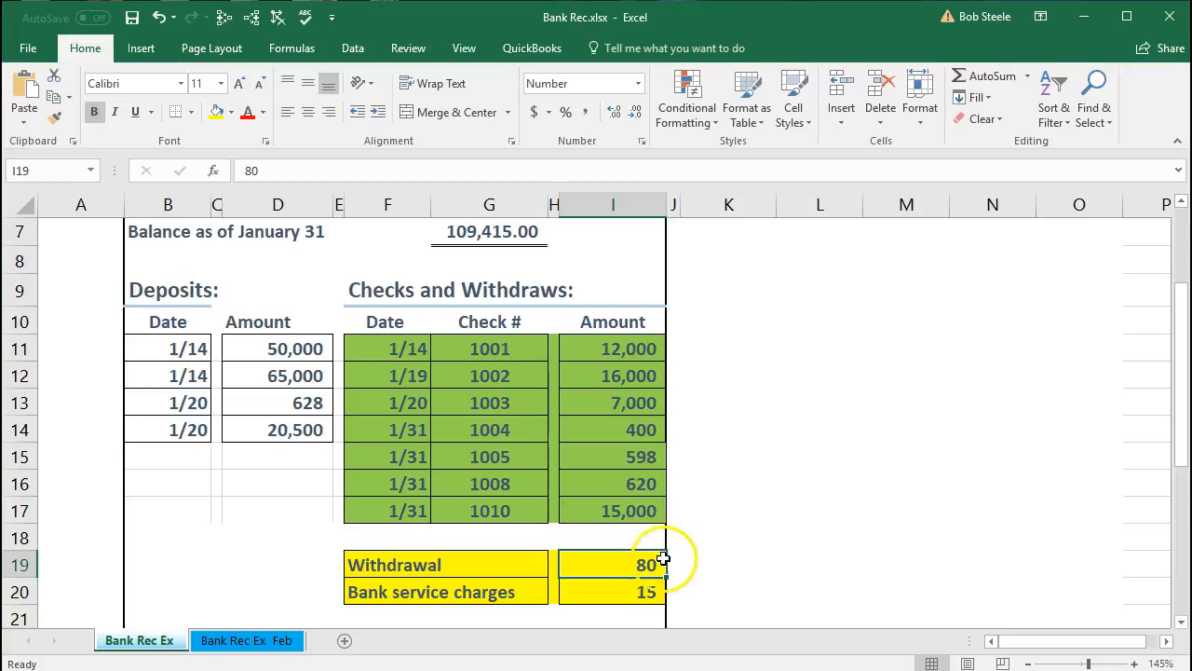
pyautogui.moveTo(601, 563); pyautogui.dragTo(599, 582)
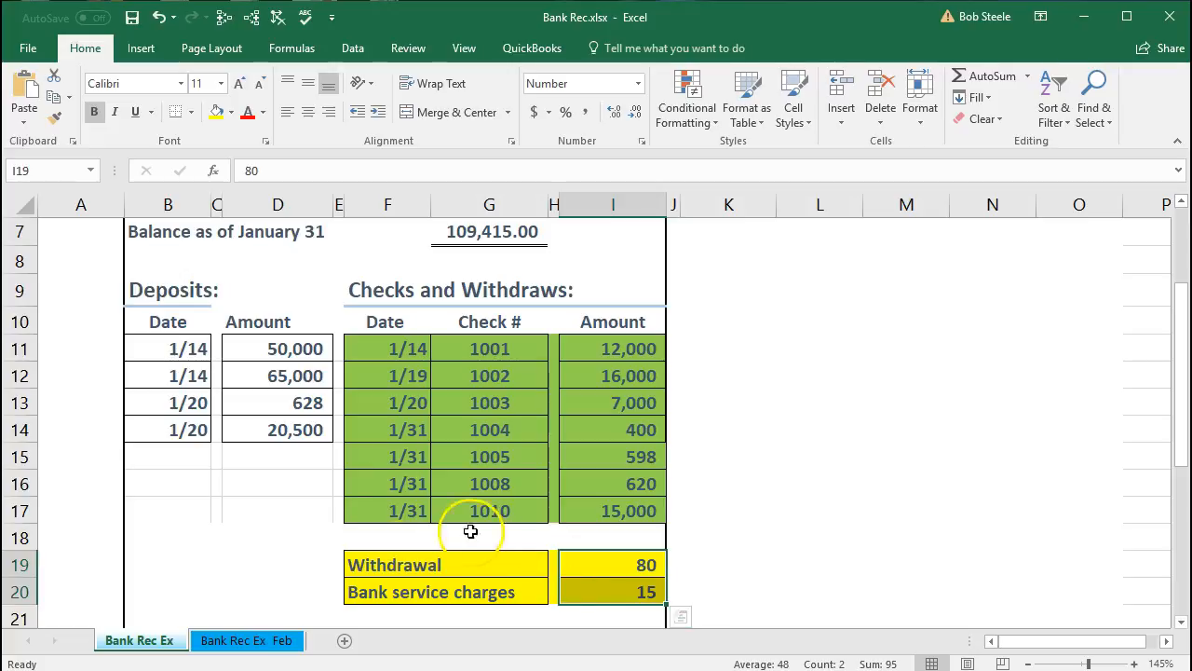
# Check the first deposit in B11:D11 of the statement, and switch the QuickBooks reconciliation list to show only deposits.
pyautogui.moveTo(184, 348); pyautogui.dragTo(242, 350)
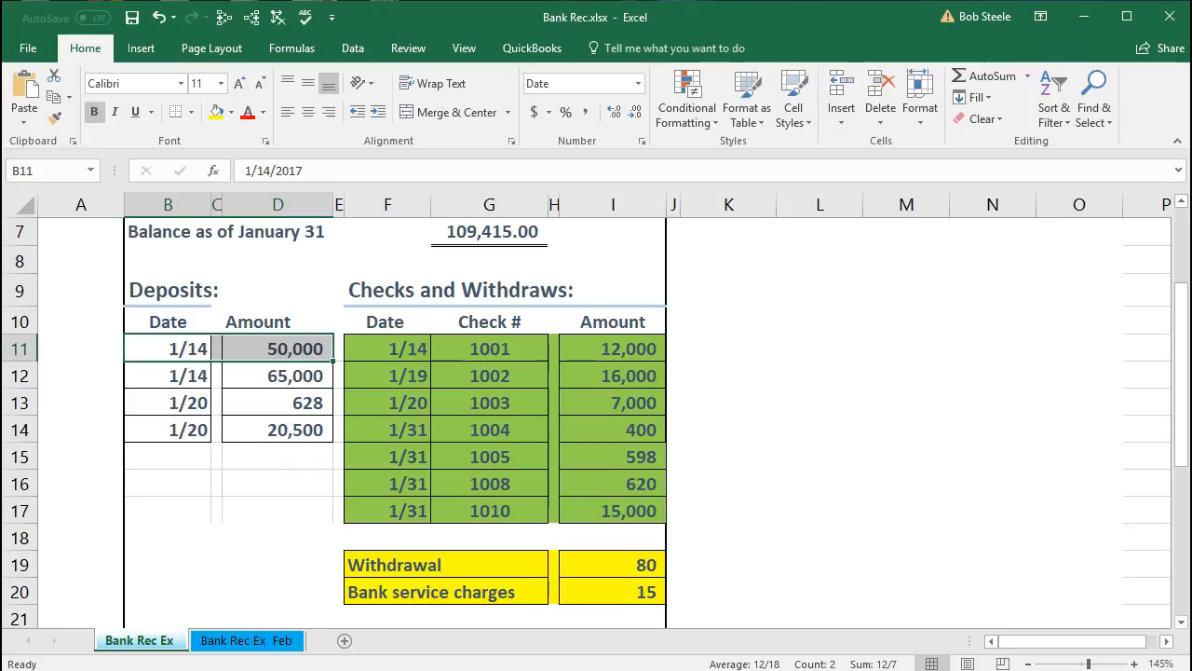
pyautogui.hotkey('alt', 'Tab')
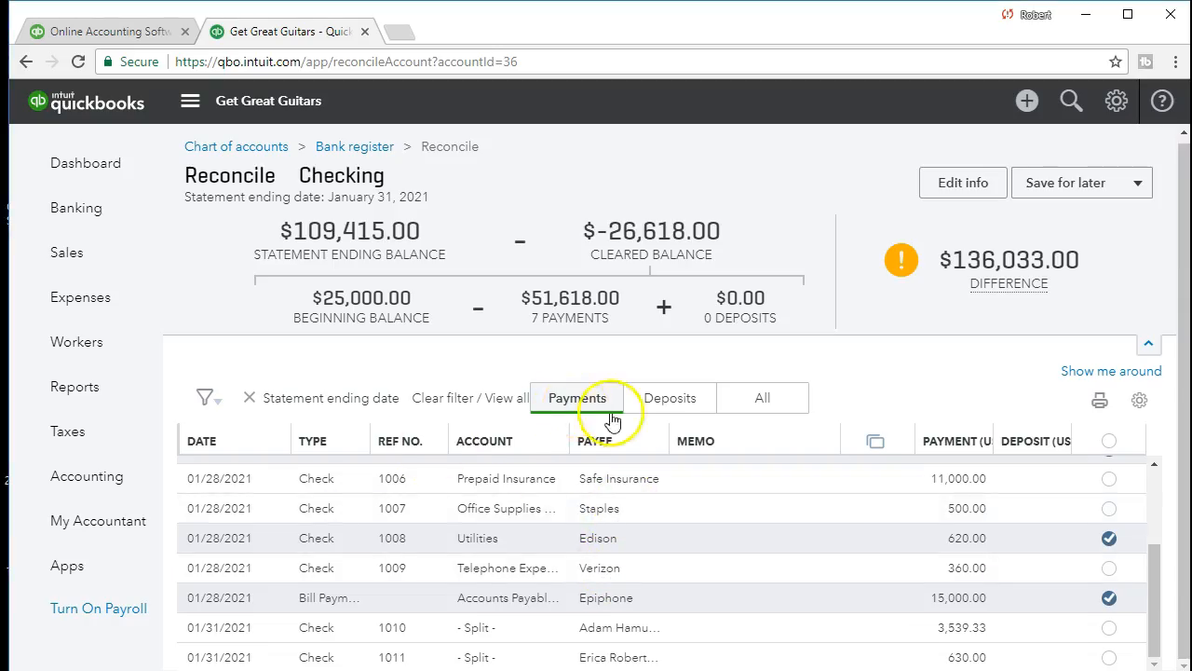
pyautogui.click(660, 410)
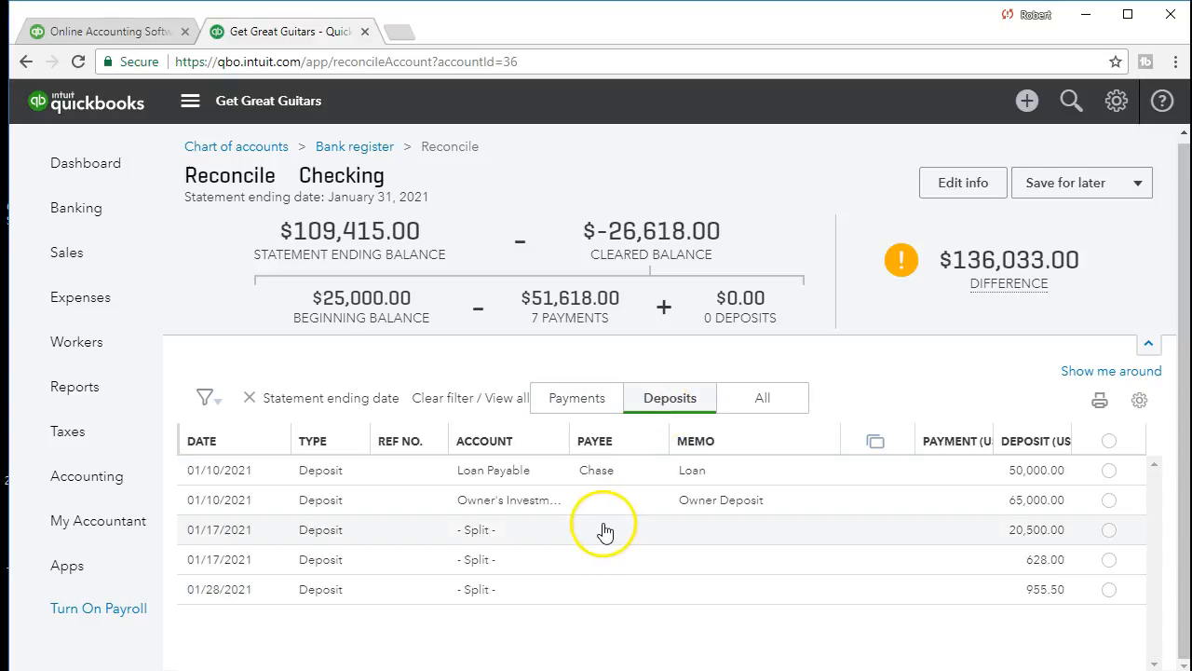
# Review the date and amount of the first deposit in the Excel statement, and mark the 50,000.00 Chase loan deposit cleared in QuickBooks.
pyautogui.hotkey('alt', 'Tab')
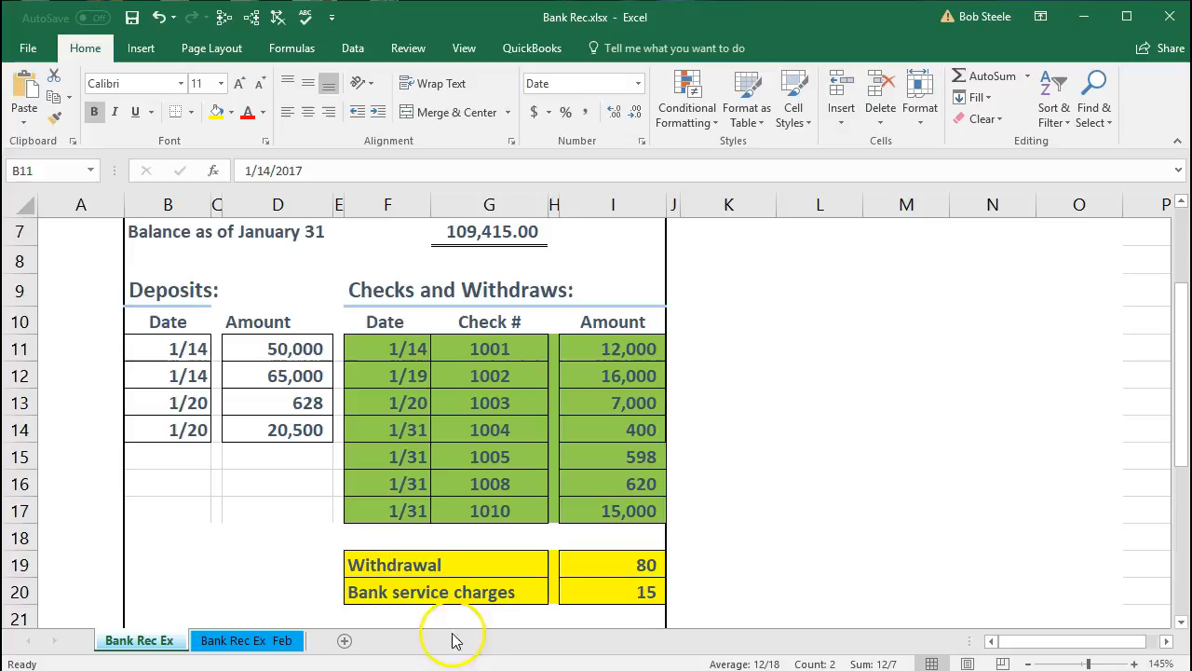
pyautogui.click(285, 453)
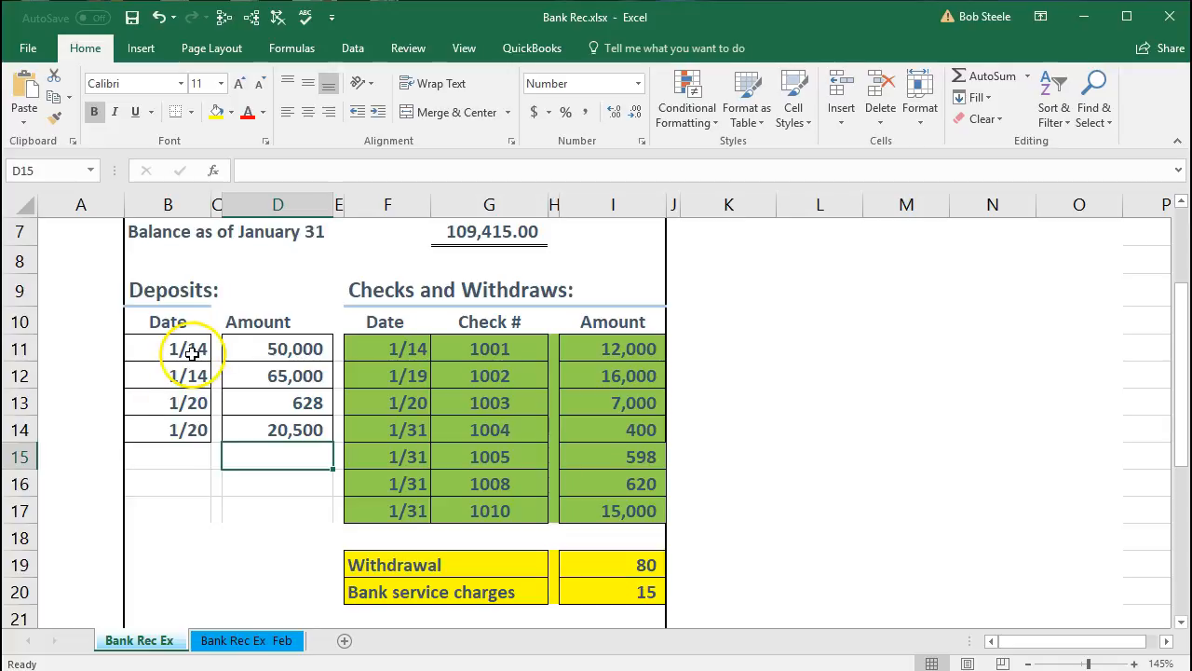
pyautogui.click(451, 352)
pyautogui.click(177, 348)
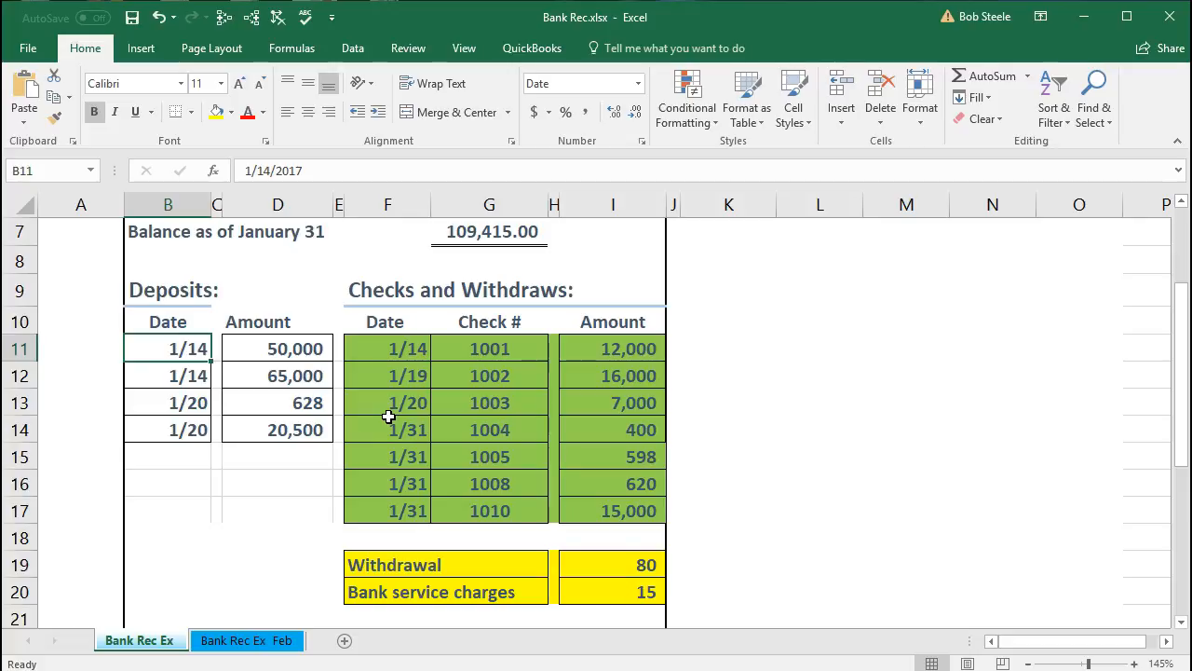
pyautogui.click(188, 348)
pyautogui.moveTo(188, 348); pyautogui.dragTo(240, 346)
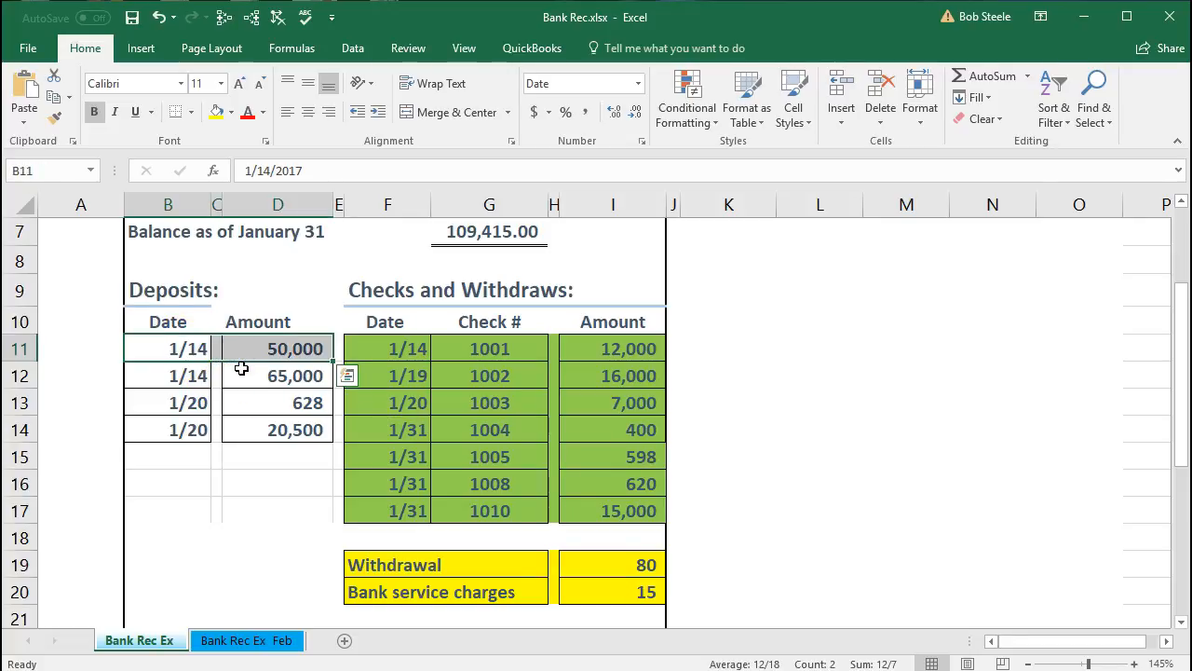
pyautogui.click(242, 346)
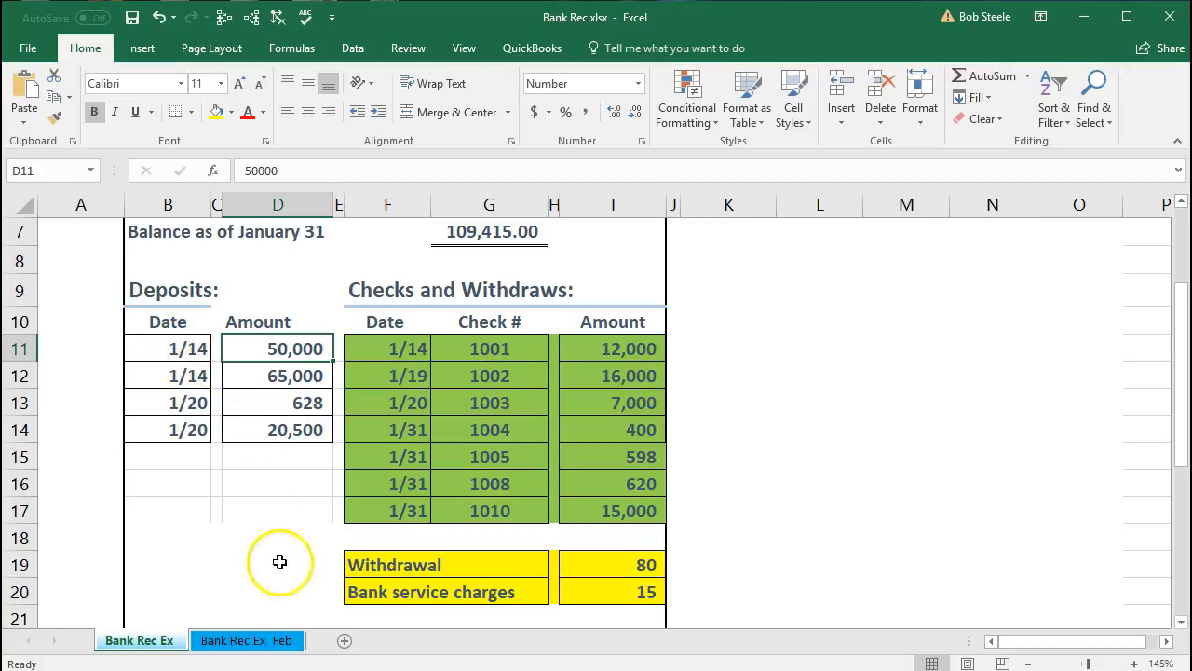
pyautogui.hotkey('alt', 'Tab')
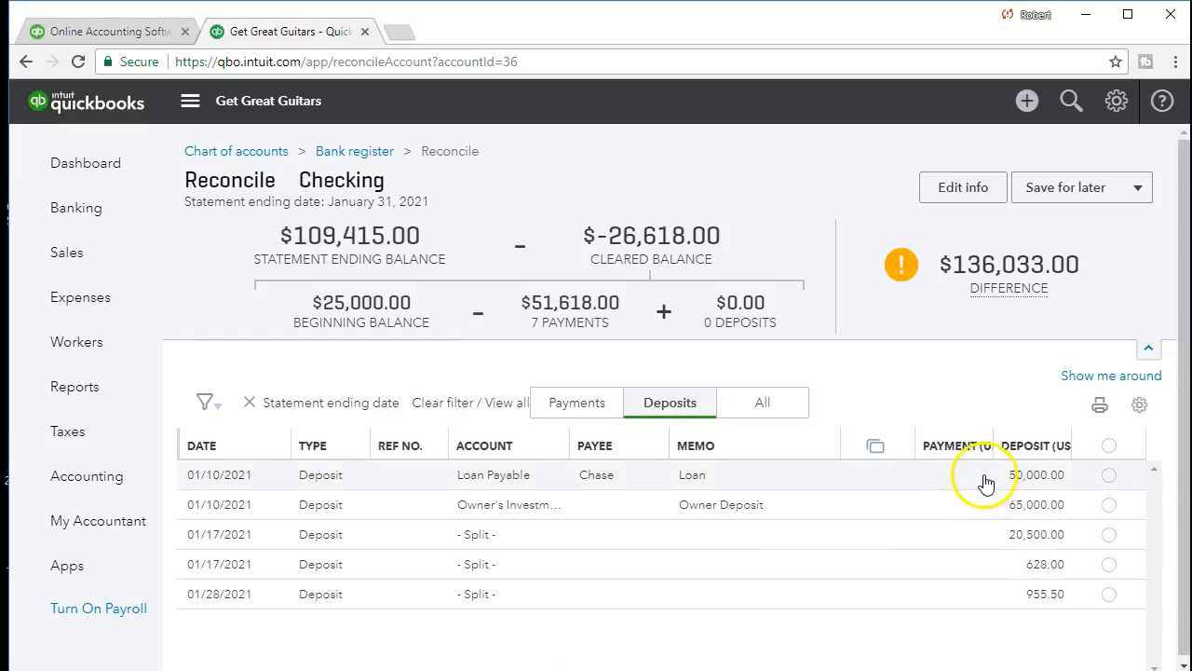
pyautogui.click(1109, 475)
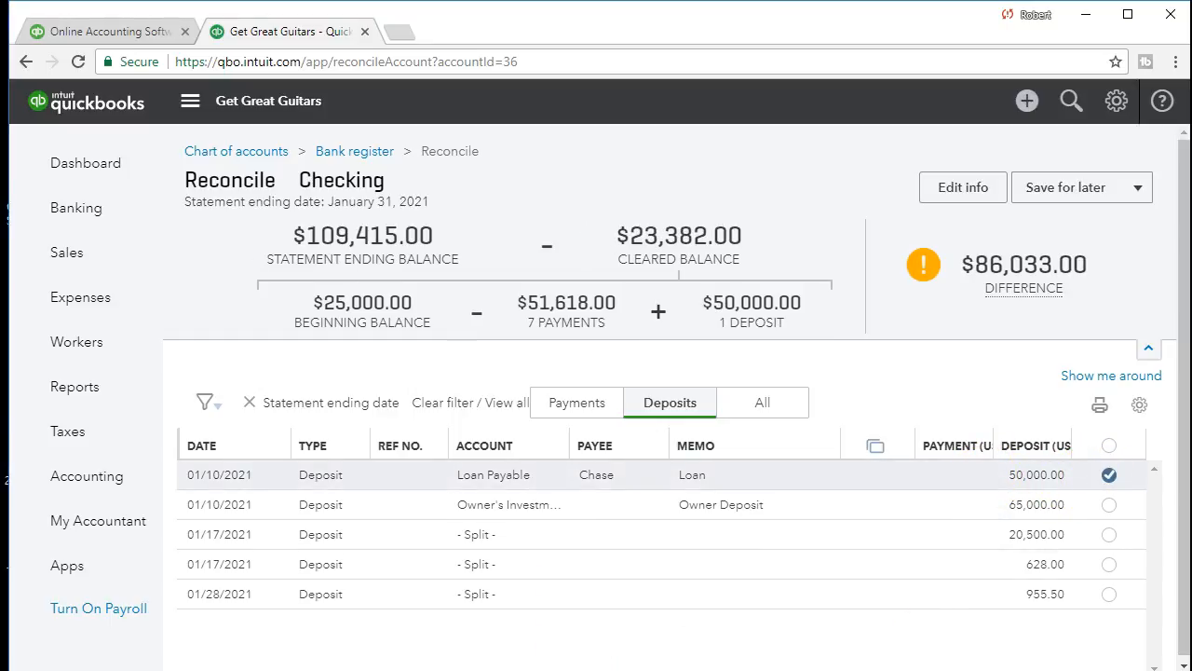
# Return to the Excel statement and fill the 50,000 deposit row B11:D11 green.
pyautogui.hotkey('alt', 'Tab')
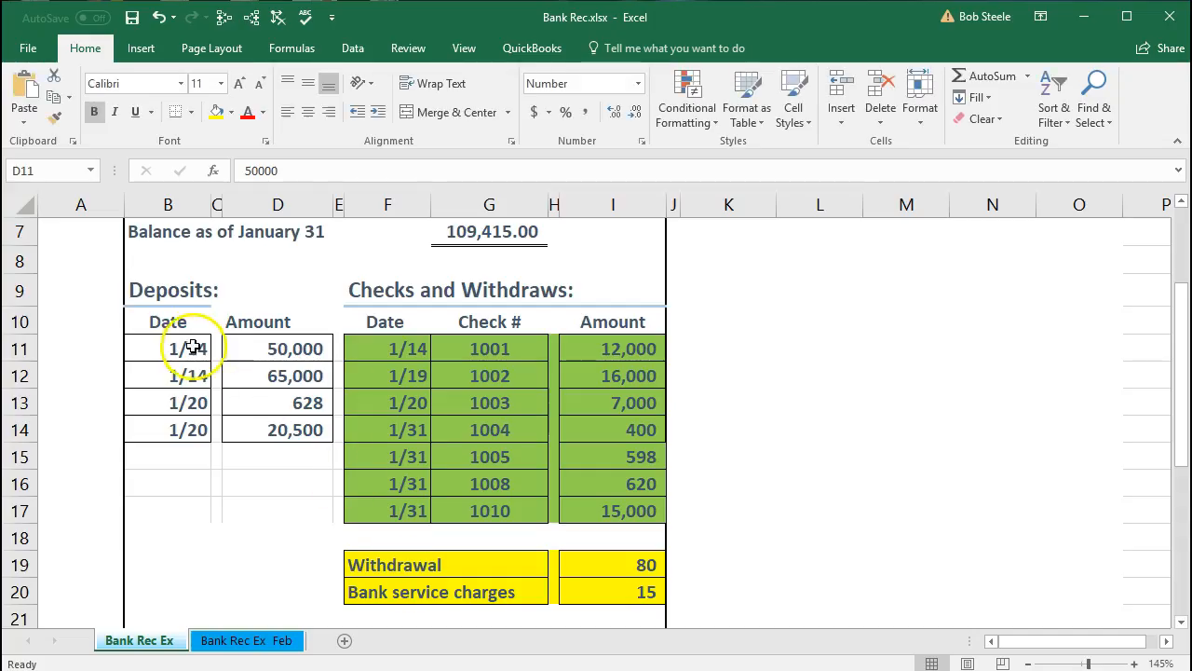
pyautogui.moveTo(173, 343); pyautogui.dragTo(253, 340)
pyautogui.rightClick(261, 340)
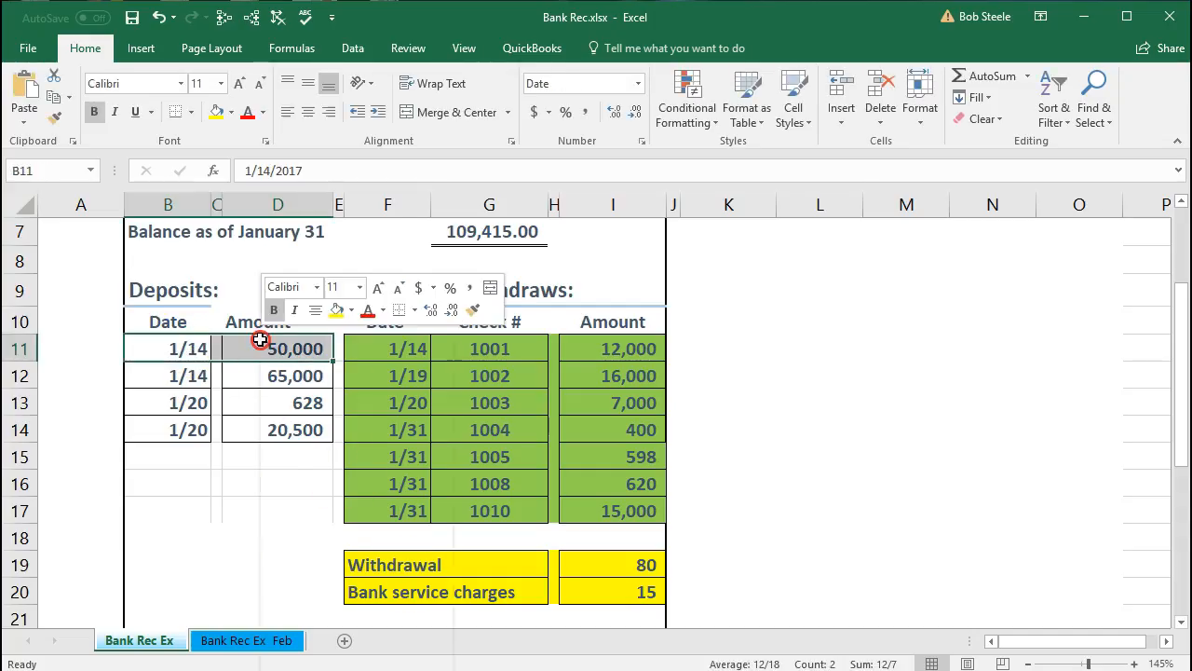
pyautogui.click(351, 310)
pyautogui.click(398, 456)
# Mark the 65,000.00 owner deposit cleared in the QuickBooks reconciliation, and fill its row B12:D12 green in the Excel statement.
pyautogui.moveTo(200, 376); pyautogui.dragTo(253, 377)
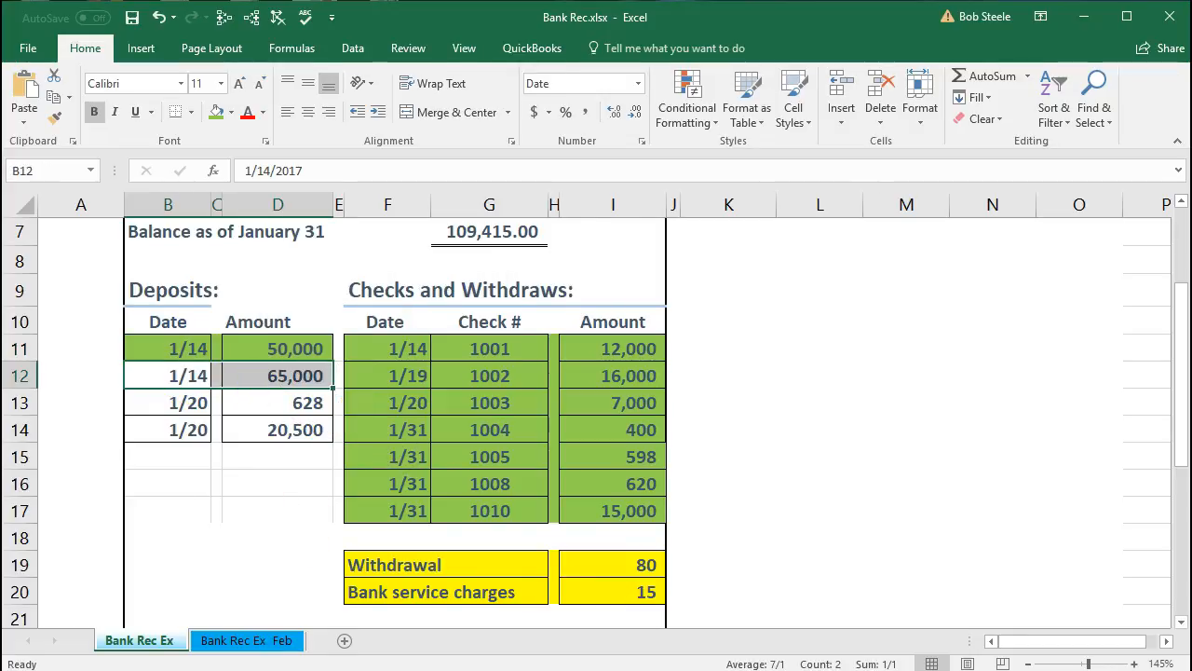
pyautogui.hotkey('alt', 'Tab')
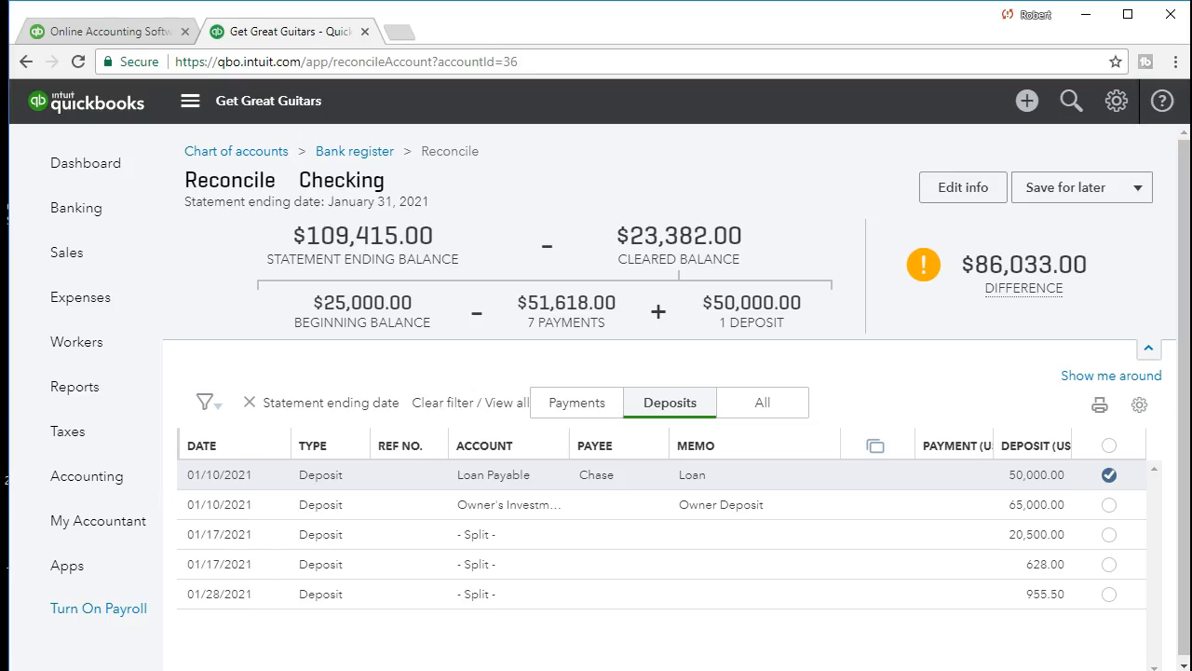
pyautogui.click(1109, 505)
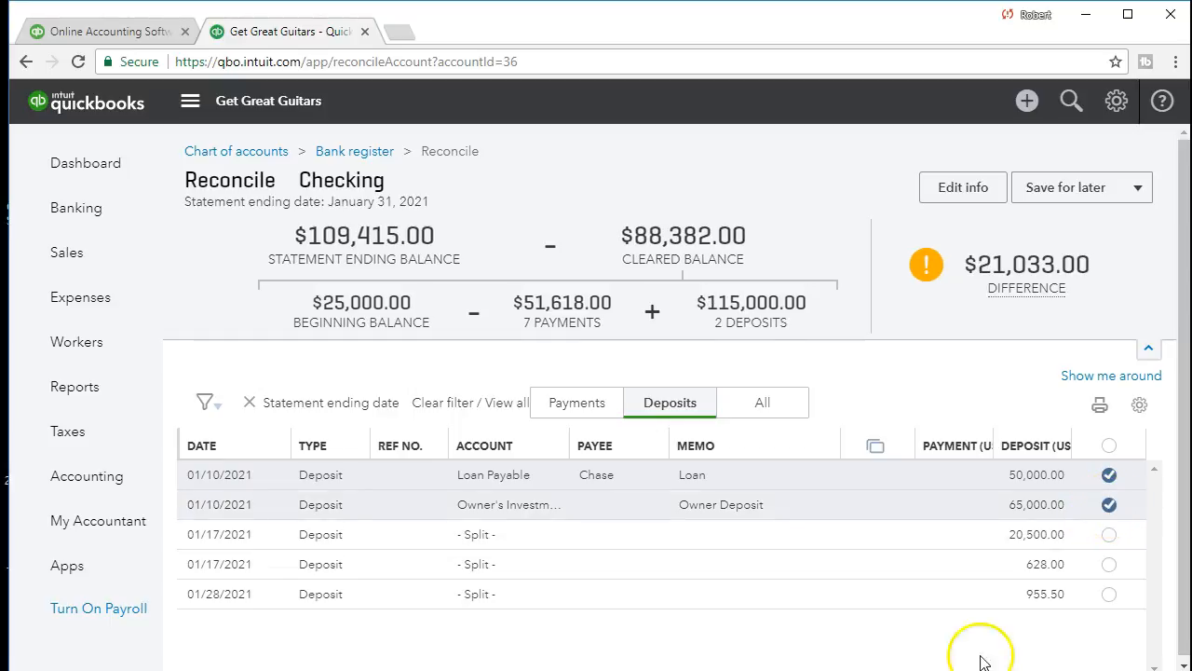
pyautogui.hotkey('alt', 'Tab')
pyautogui.moveTo(189, 375); pyautogui.dragTo(224, 378)
pyautogui.rightClick(224, 378)
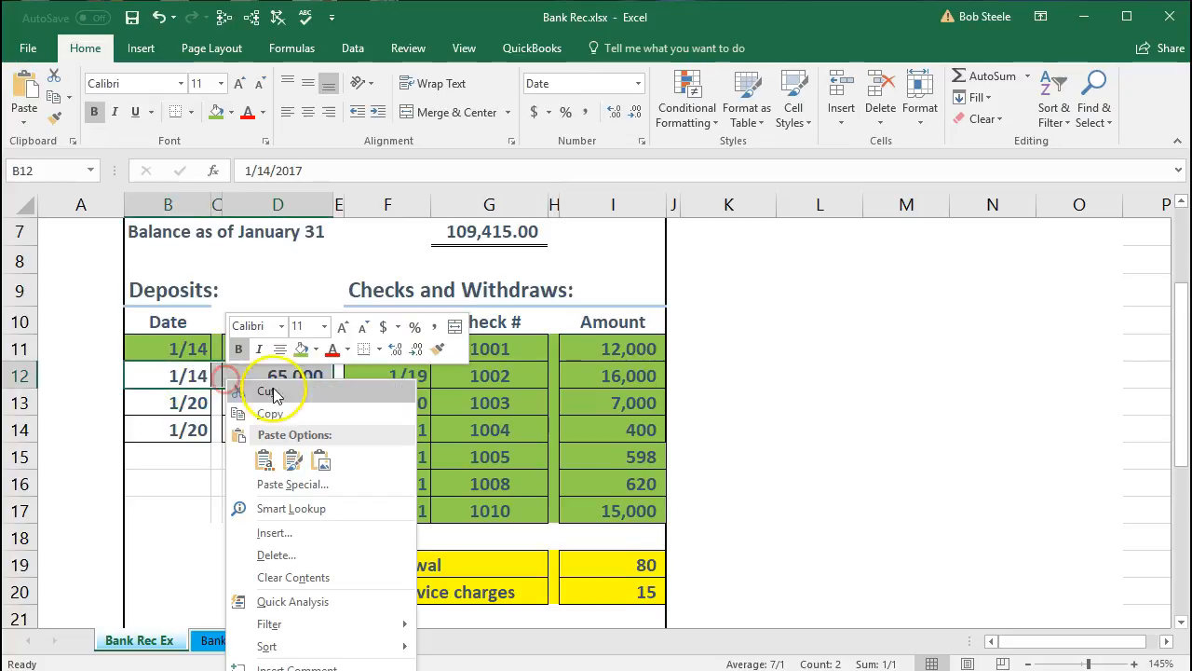
pyautogui.click(301, 349)
pyautogui.click(282, 399)
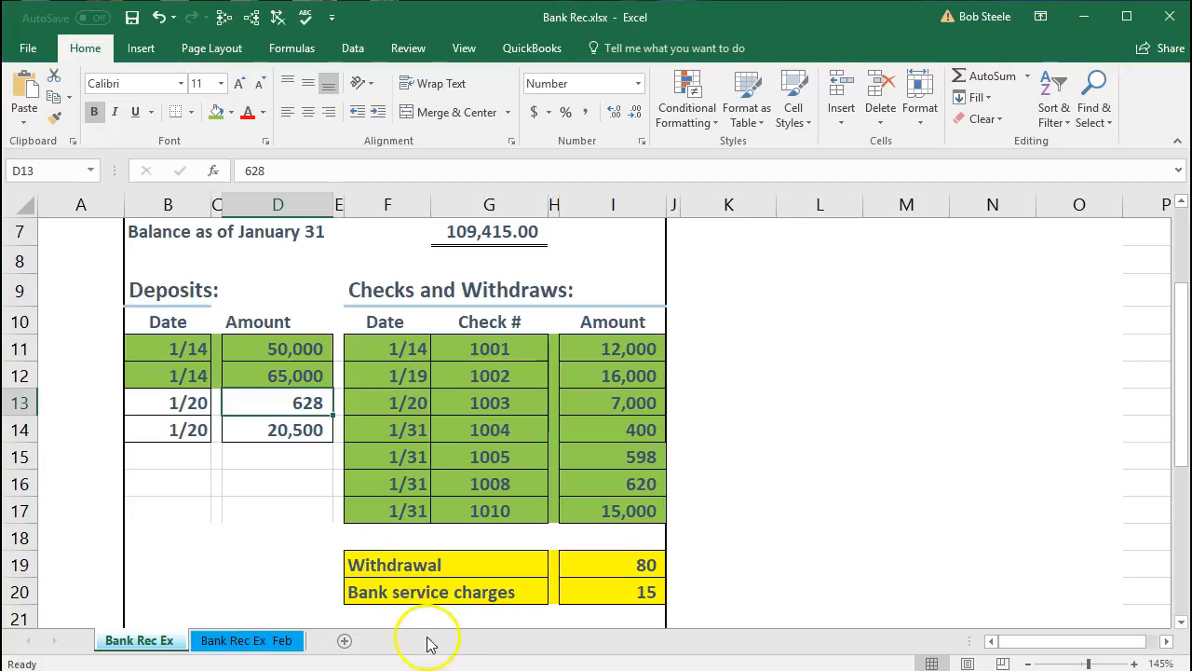
# Mark the 628.00 deposit cleared in the QuickBooks reconciliation, and fill its row B13:D13 green in the Excel statement.
pyautogui.hotkey('alt', 'Tab')
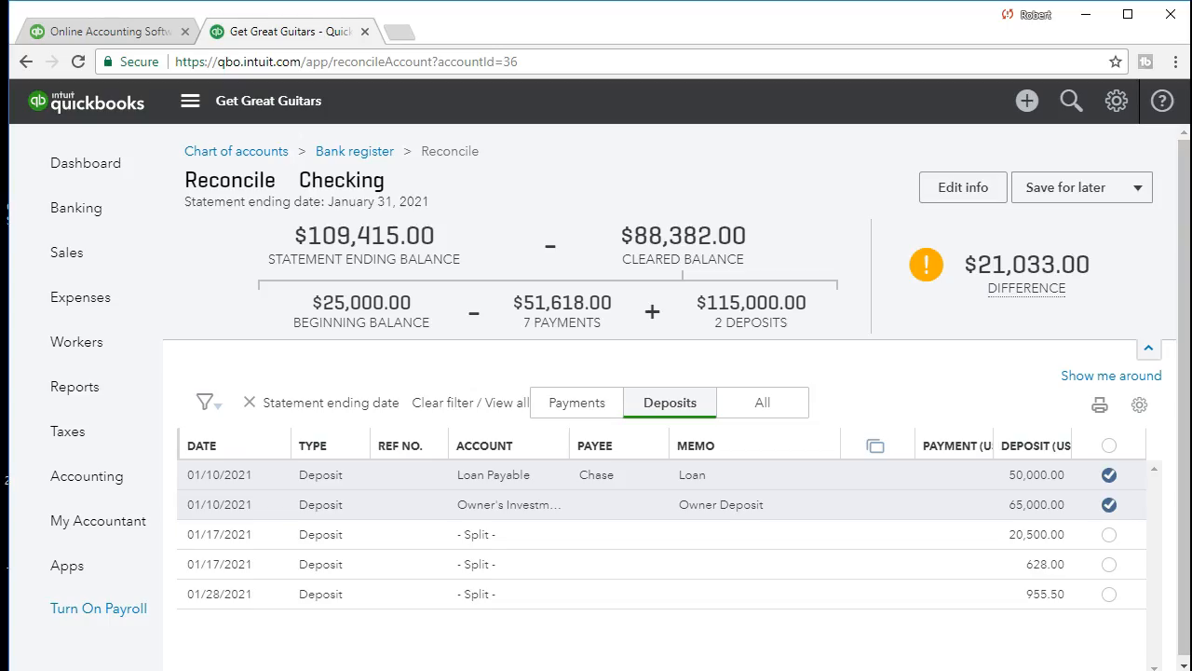
pyautogui.click(1114, 568)
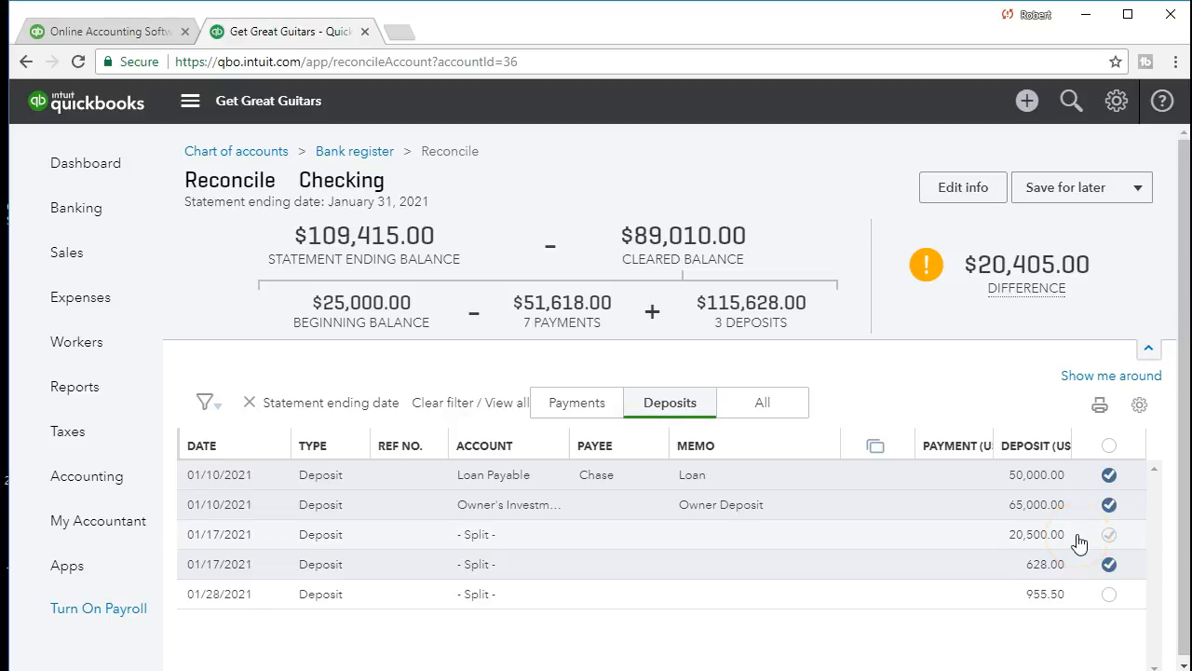
pyautogui.hotkey('alt', 'Tab')
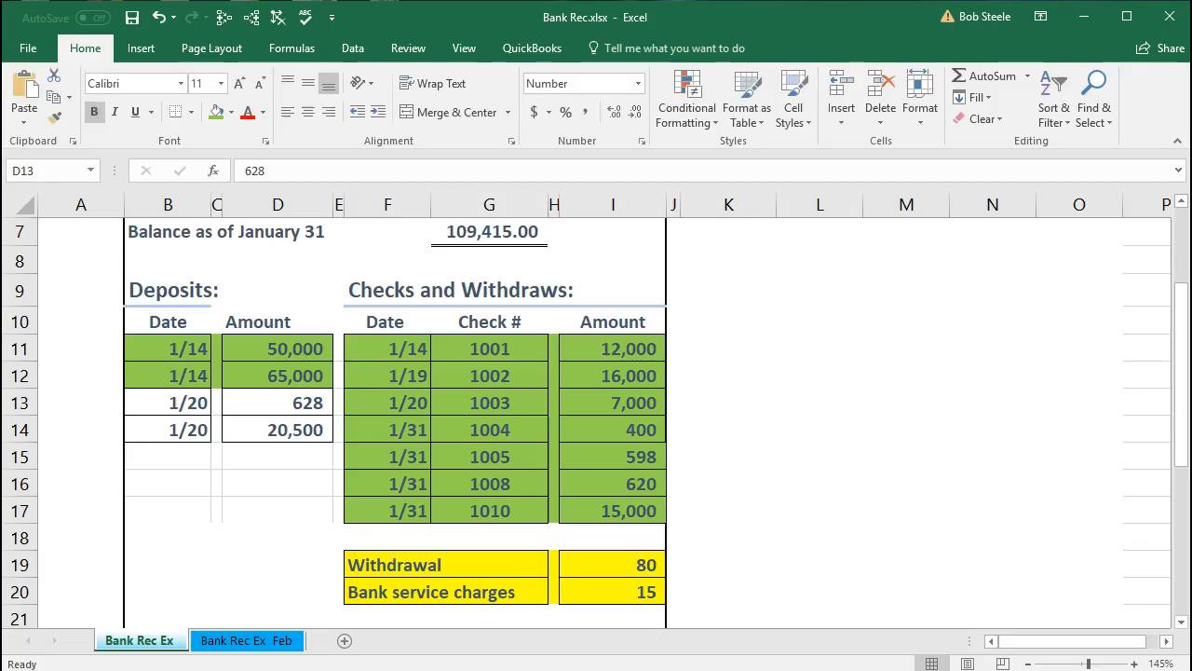
pyautogui.moveTo(186, 403); pyautogui.dragTo(251, 402)
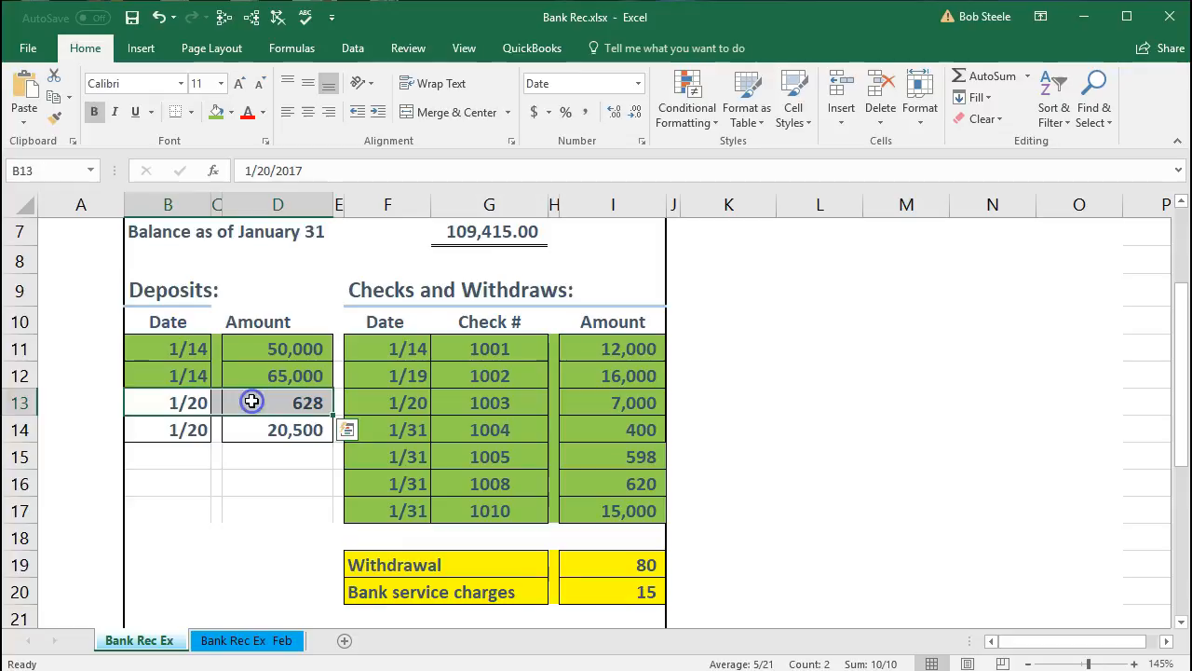
pyautogui.rightClick(251, 401)
pyautogui.click(326, 372)
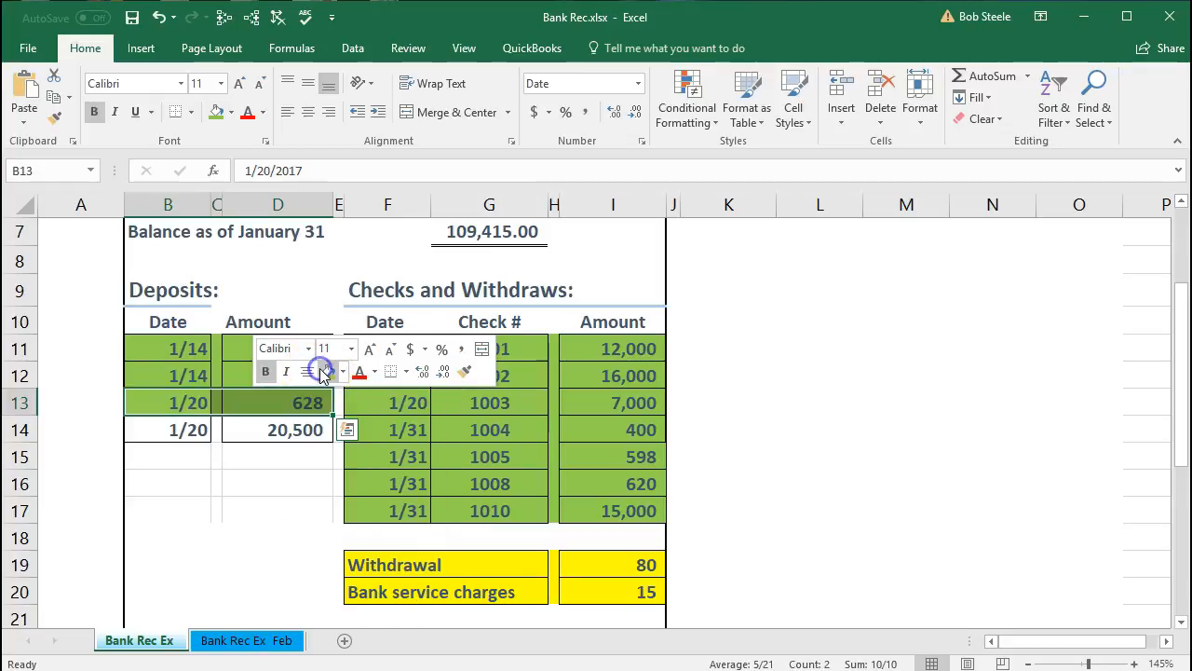
pyautogui.click(301, 420)
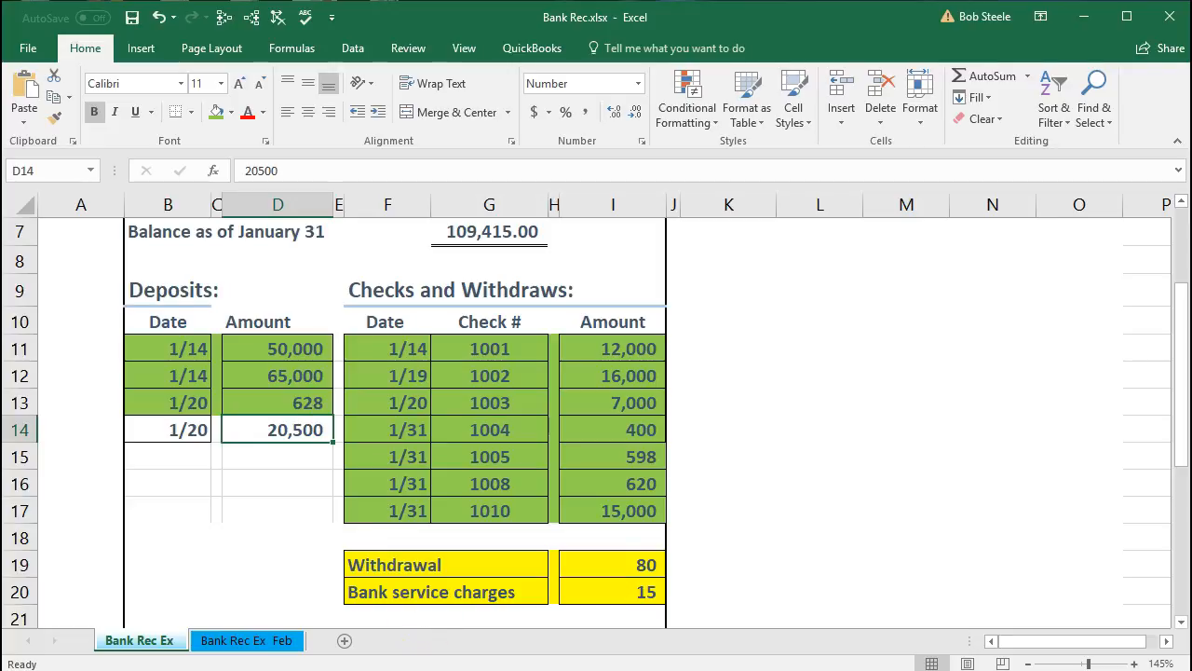
# Mark the 20,500.00 deposit cleared in the QuickBooks reconciliation, and fill its row B14:D14 green in the Excel statement.
pyautogui.hotkey('alt', 'Tab')
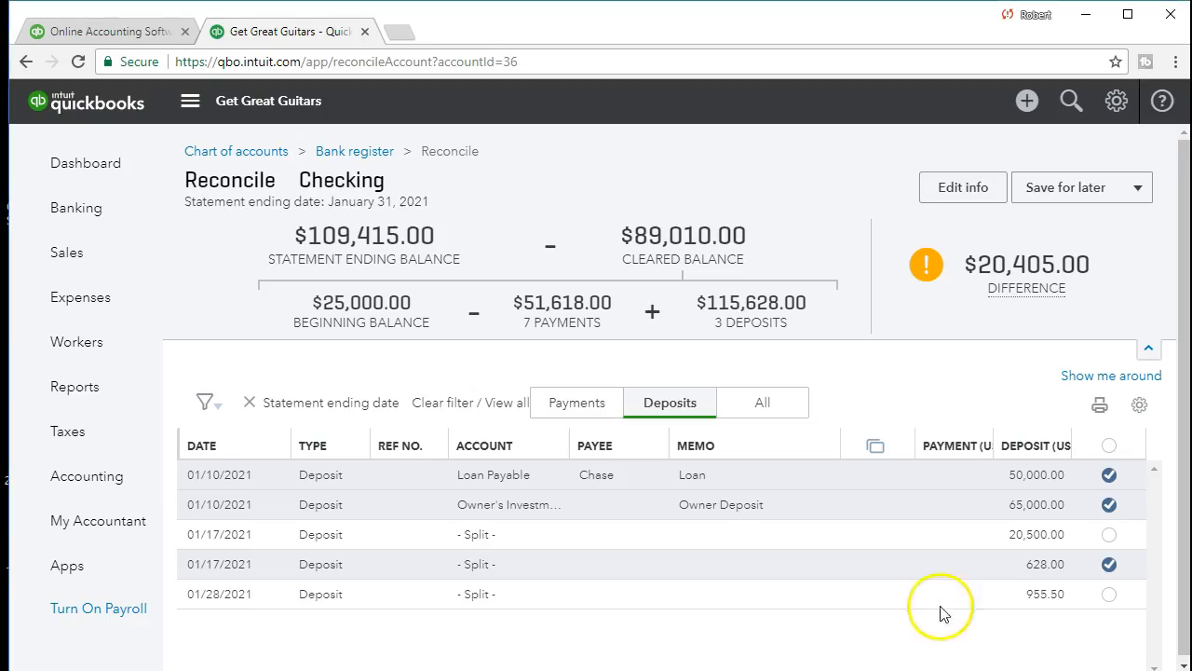
pyautogui.click(1108, 535)
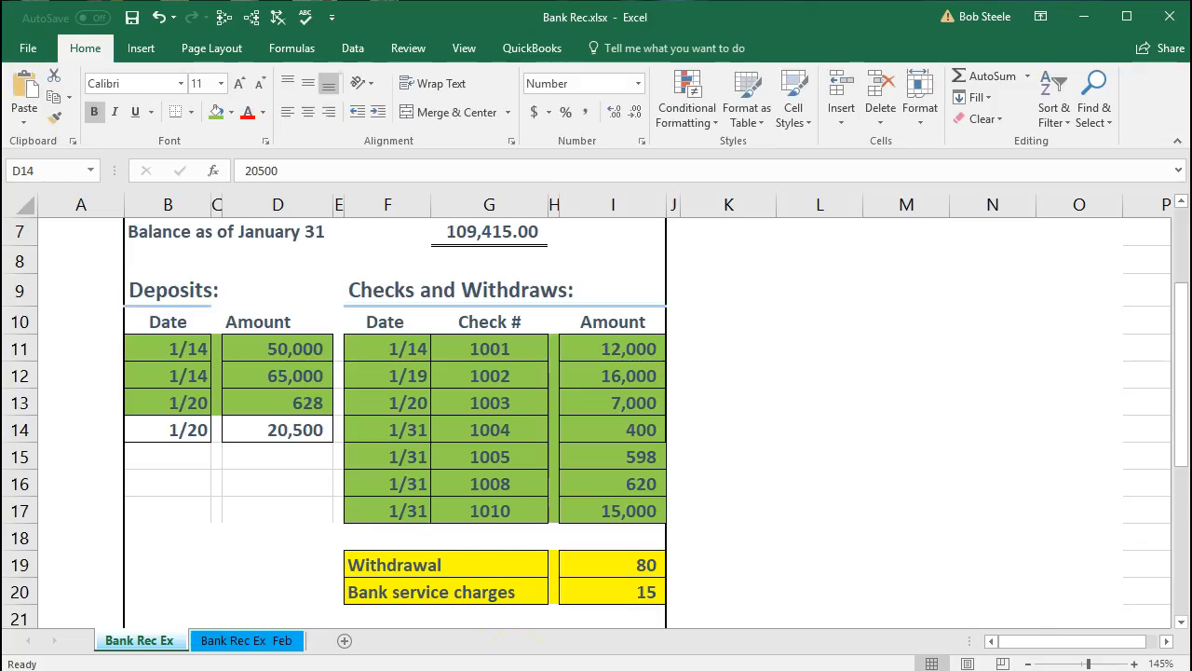
pyautogui.moveTo(195, 430); pyautogui.dragTo(253, 416)
pyautogui.rightClick(250, 417)
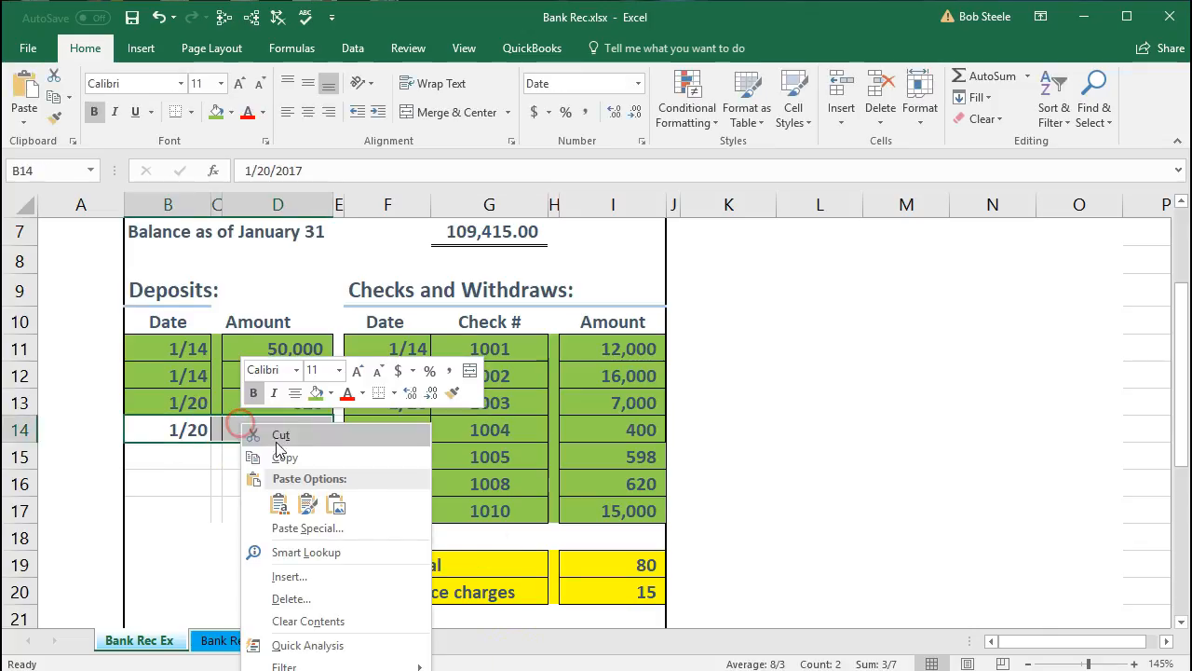
pyautogui.click(288, 507)
pyautogui.click(279, 538)
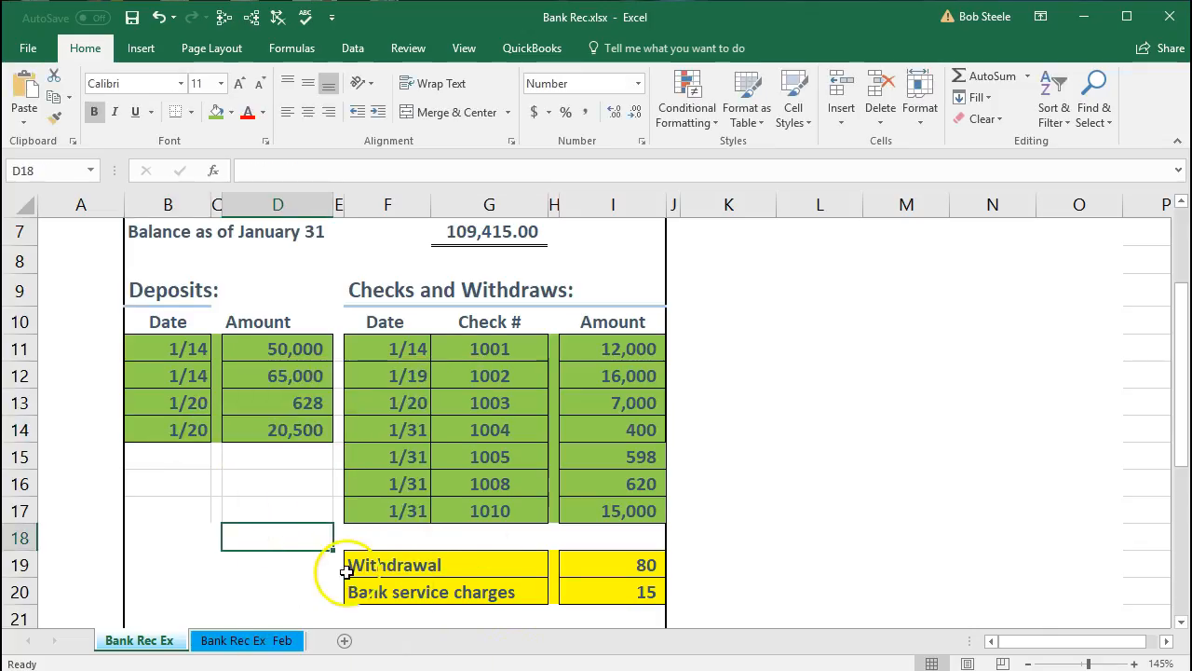
# Sum the yellow withdrawal and bank service charge amounts in I19:I20, and compare them with the difference in the QuickBooks reconciliation.
pyautogui.moveTo(373, 562); pyautogui.dragTo(608, 589)
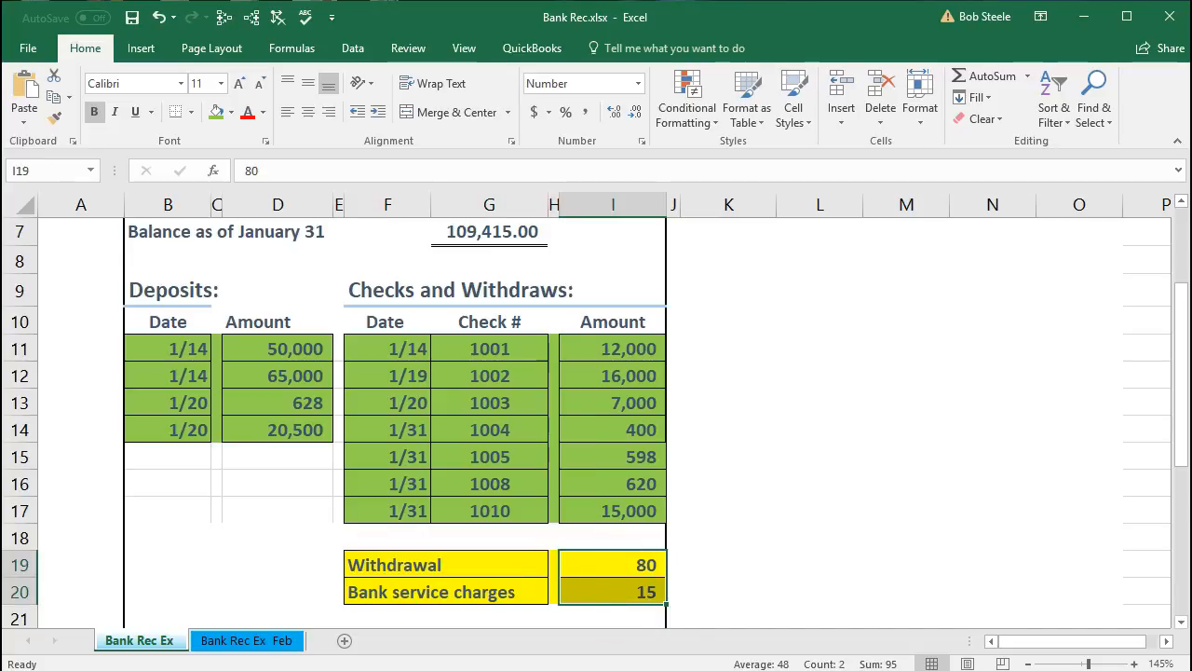
pyautogui.hotkey('alt', 'Tab')
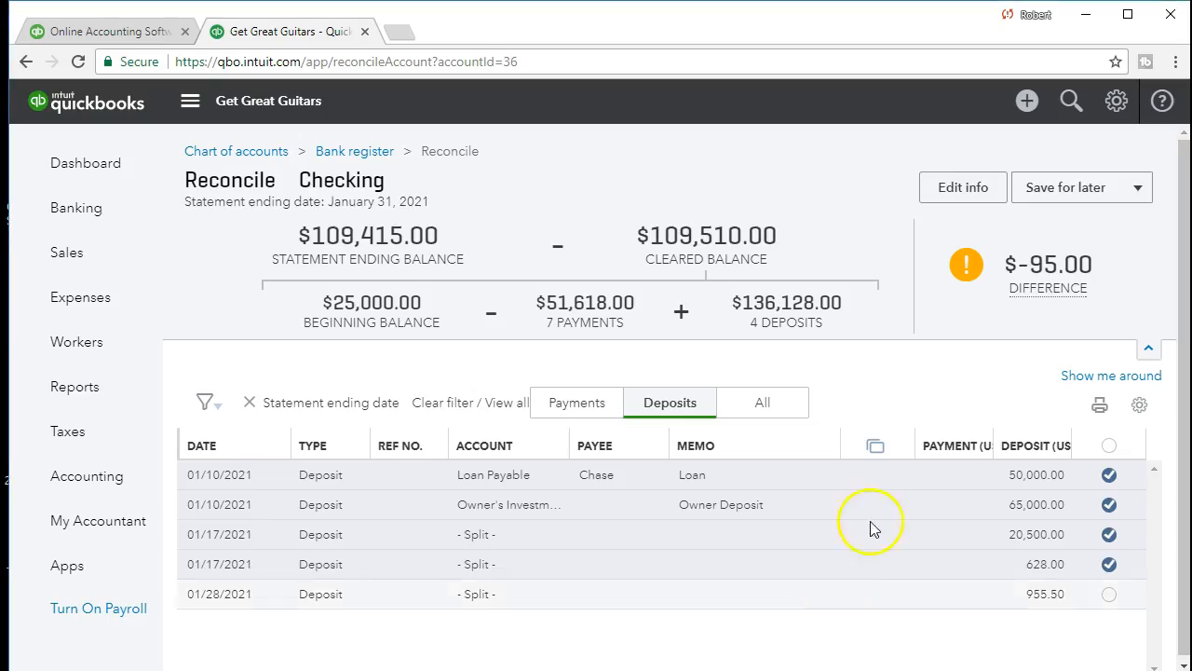
pyautogui.moveTo(1086, 278)
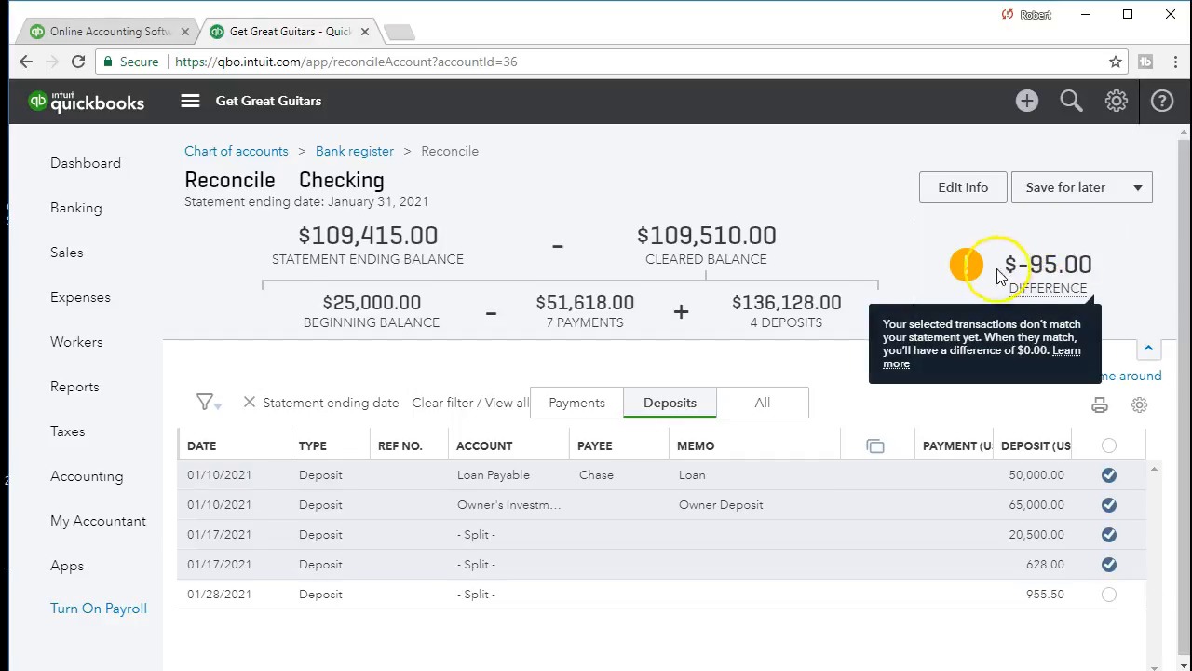
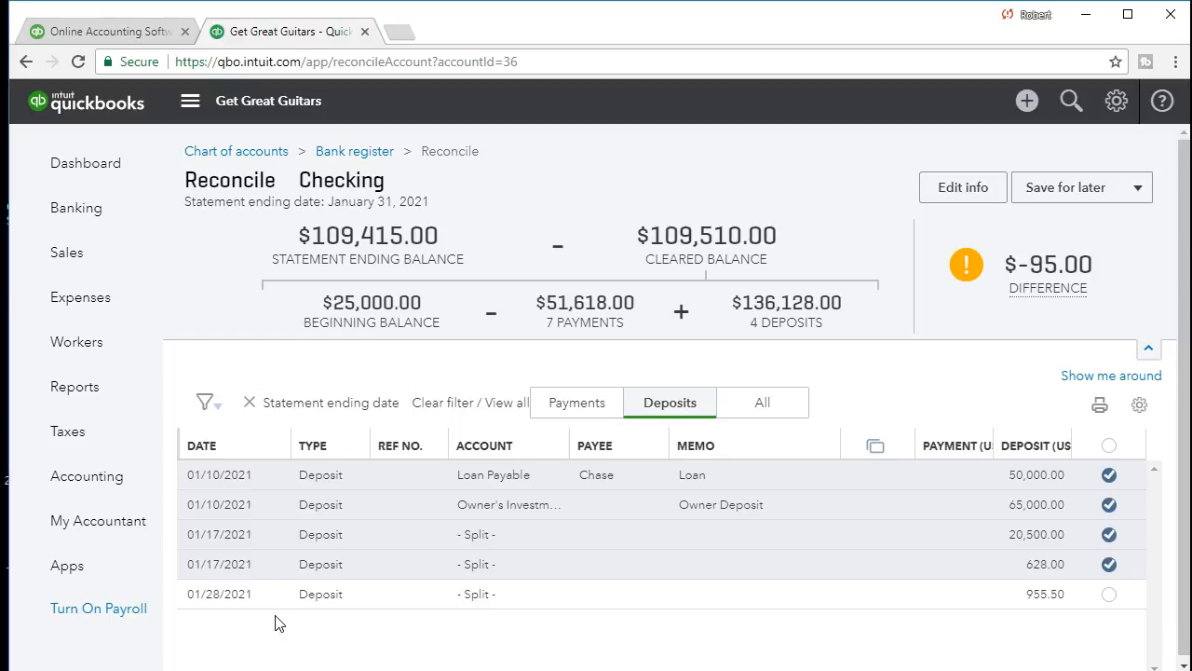
# Review the payments list in the QuickBooks reconciliation, and check the unmatched withdrawal and service charge amounts in the Excel statement.
pyautogui.click(578, 406)
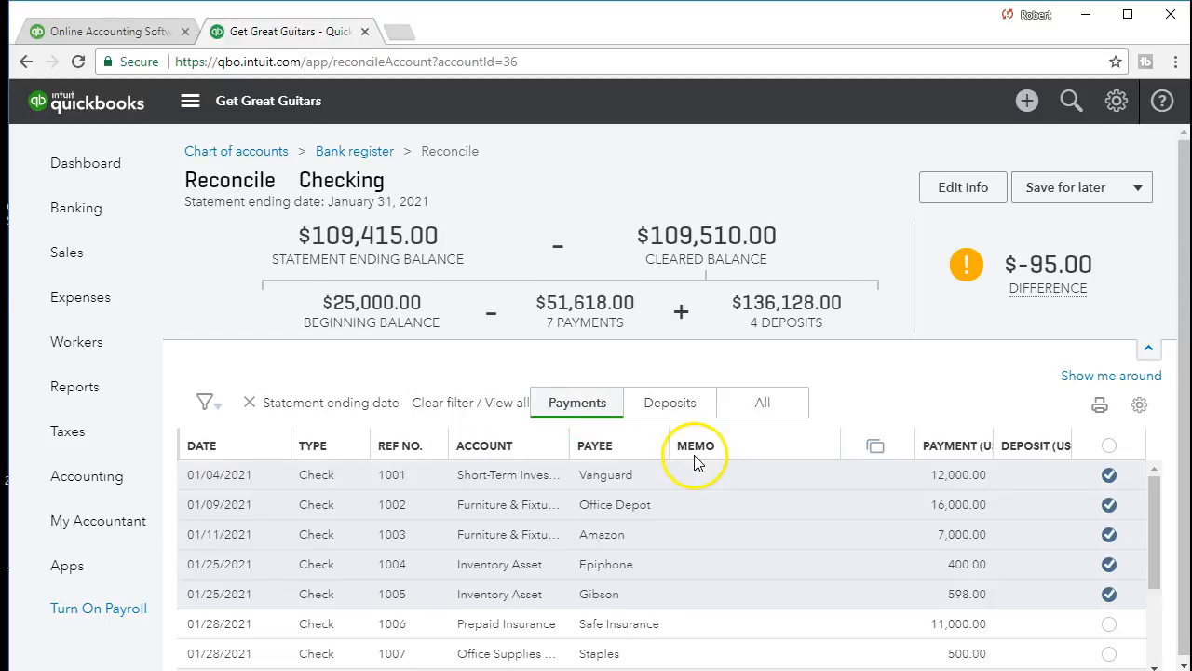
pyautogui.scroll(-3, 713, 475)
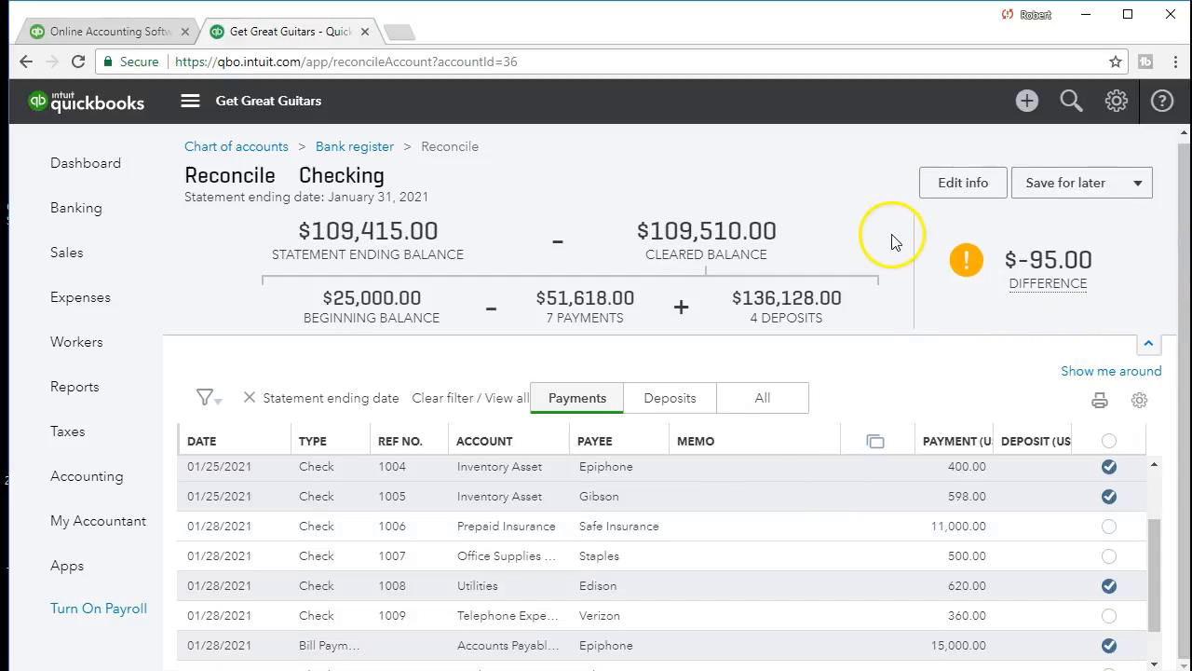
pyautogui.hotkey('alt', 'Tab')
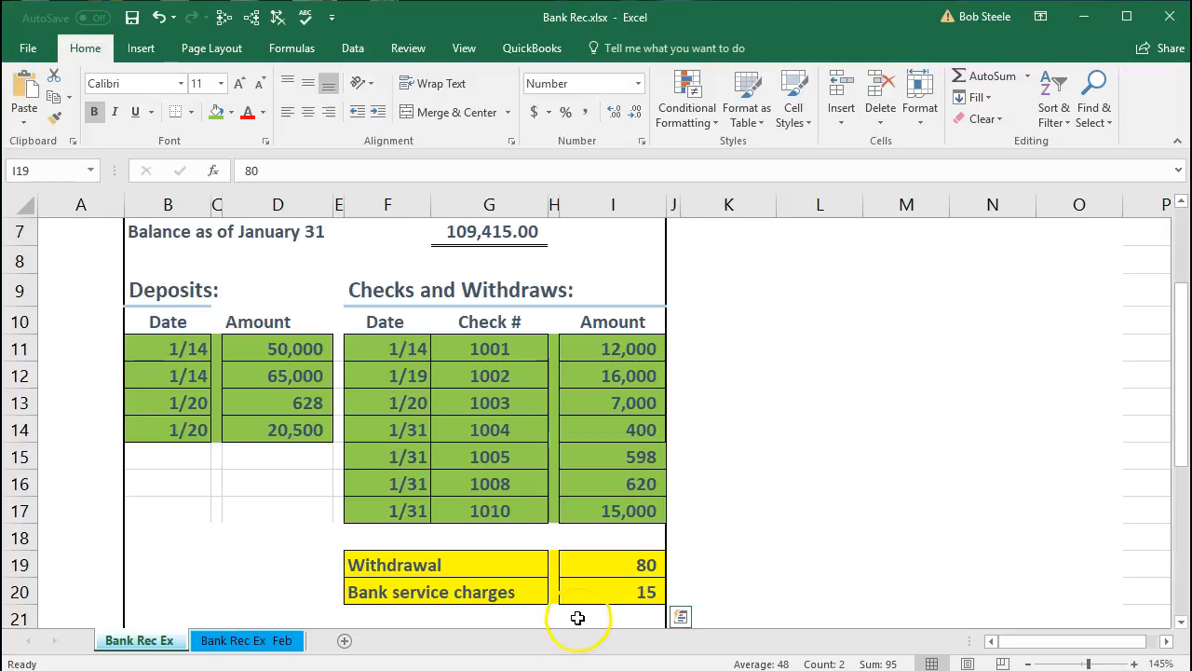
pyautogui.moveTo(601, 572); pyautogui.dragTo(603, 589)
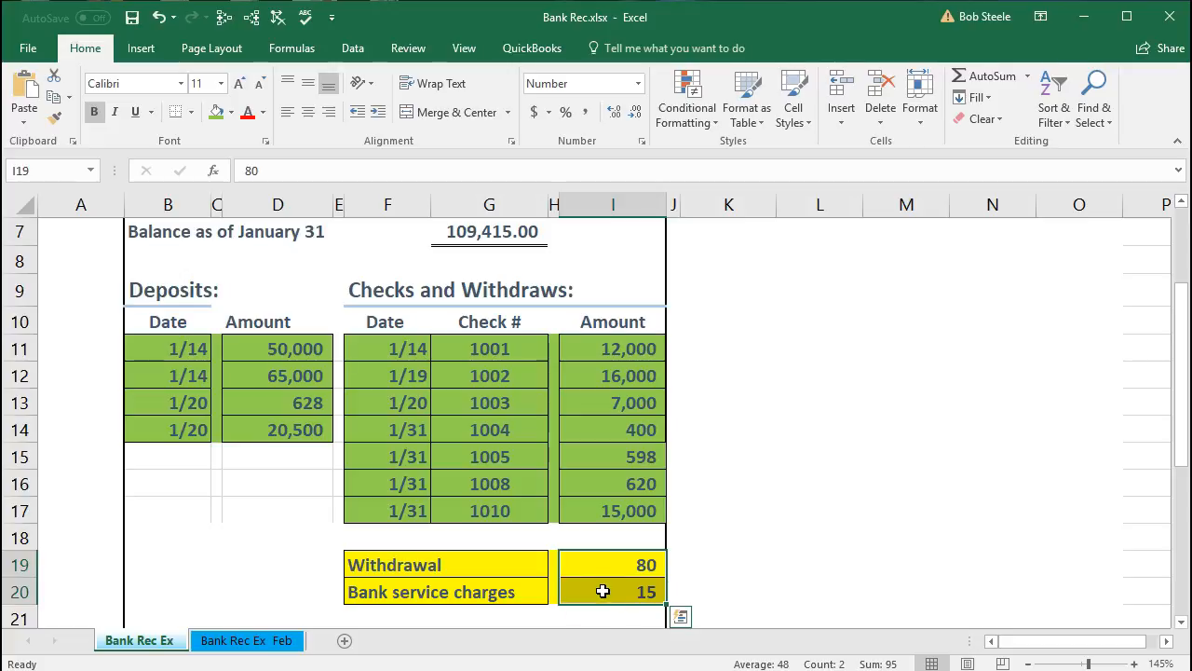
pyautogui.moveTo(481, 567); pyautogui.dragTo(580, 569)
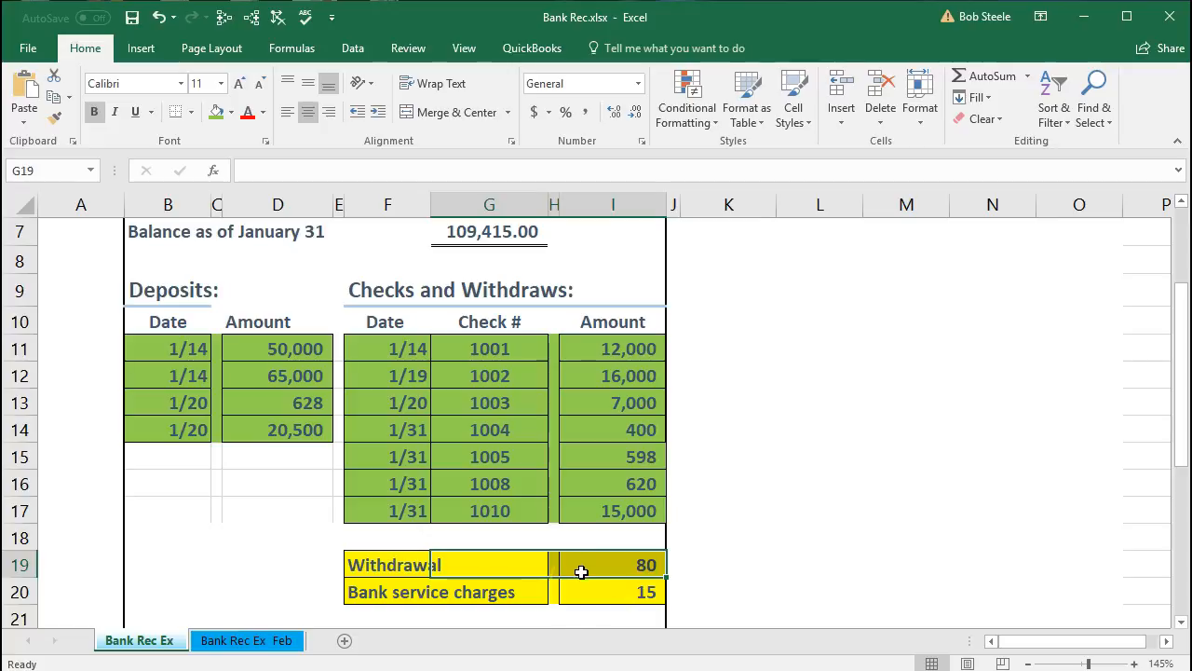
# Return to QuickBooks and open the Checking account's bank register from the Chart of Accounts.
pyautogui.hotkey('alt', 'Tab')
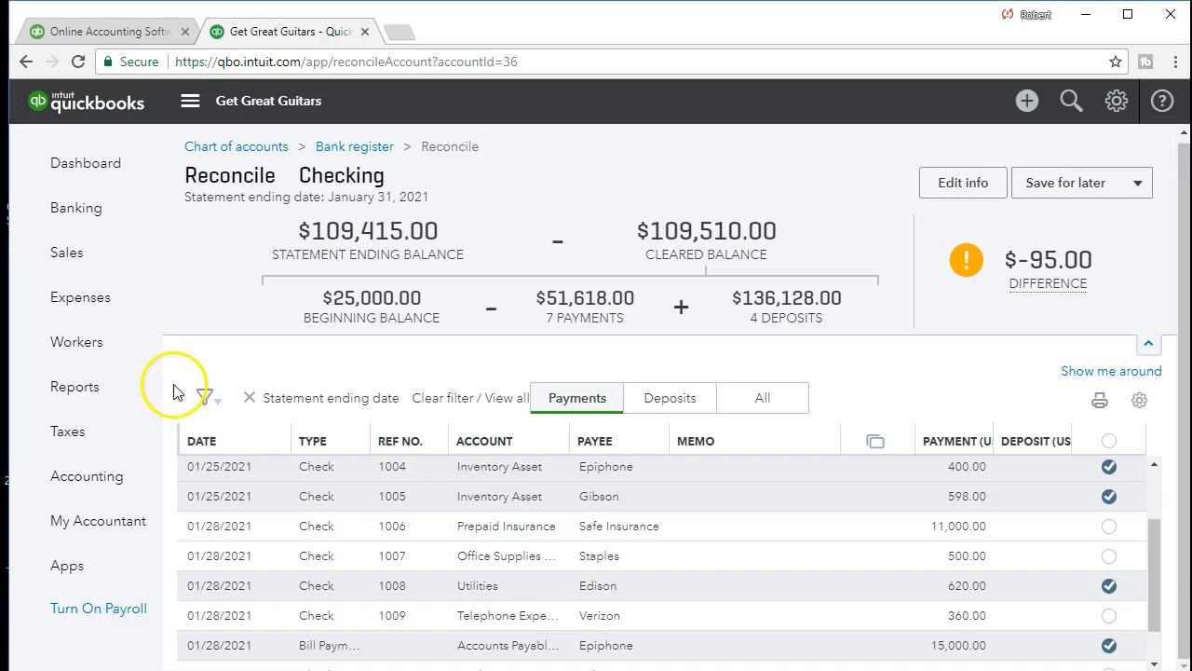
pyautogui.click(108, 479)
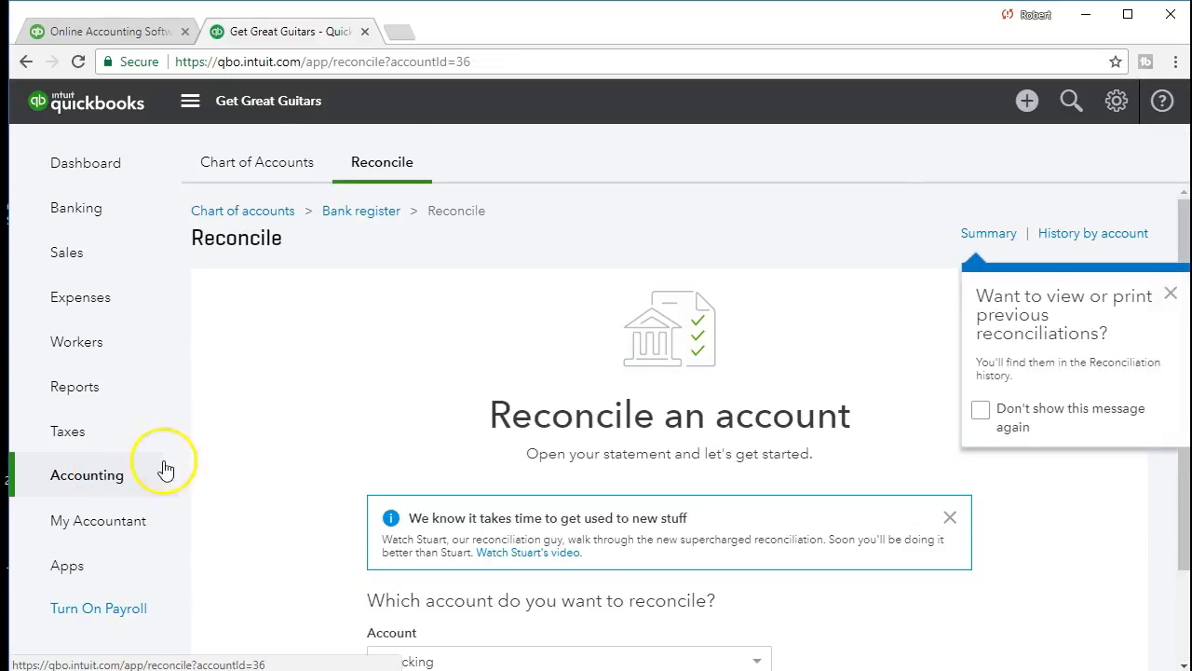
pyautogui.scroll(-1, 248, 428)
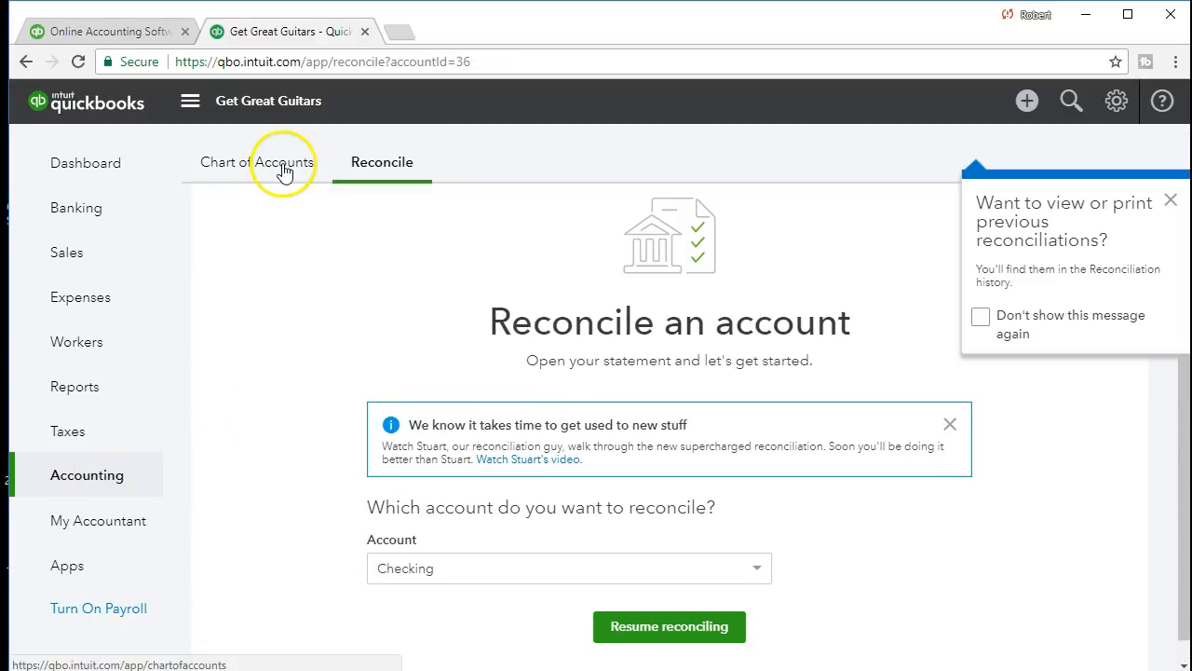
pyautogui.click(284, 173)
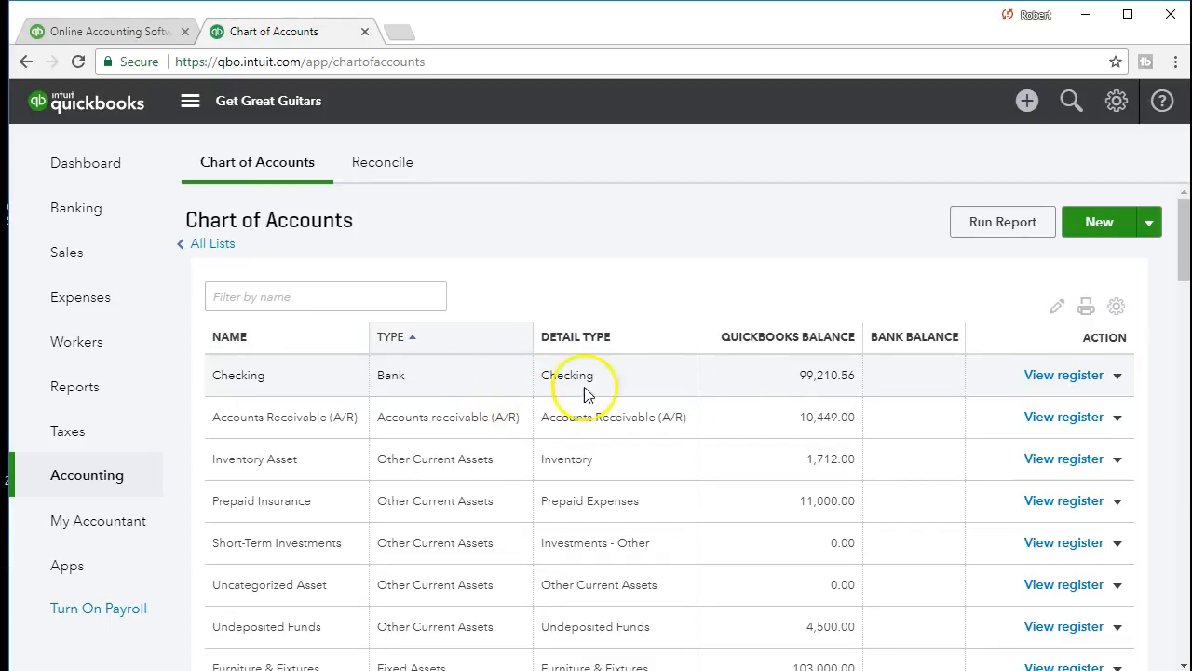
pyautogui.click(1029, 378)
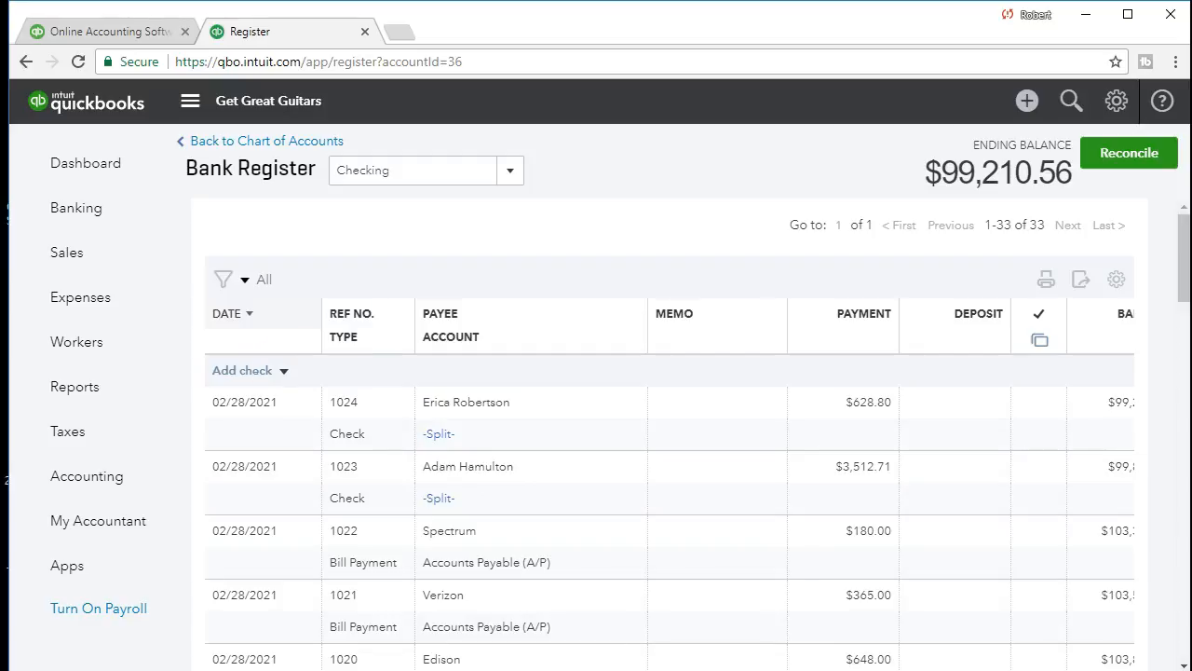
# Start a new expense in the Checking register dated 01/31/2021, leaving its reference number and payee blank.
pyautogui.click(284, 372)
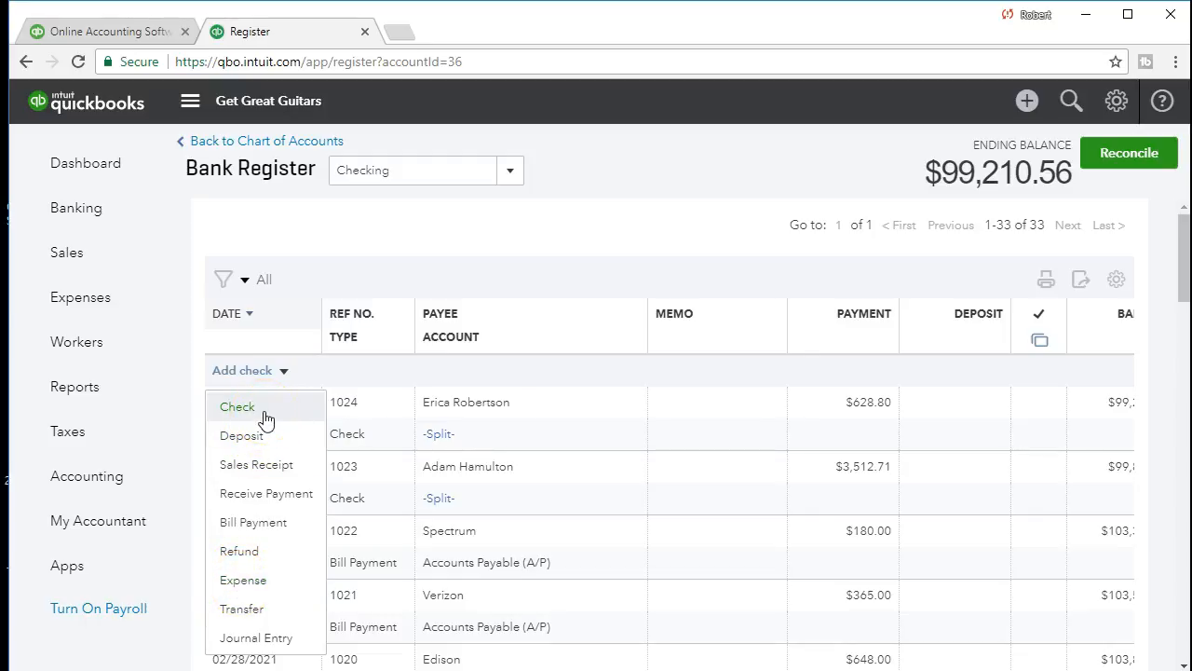
pyautogui.click(285, 594)
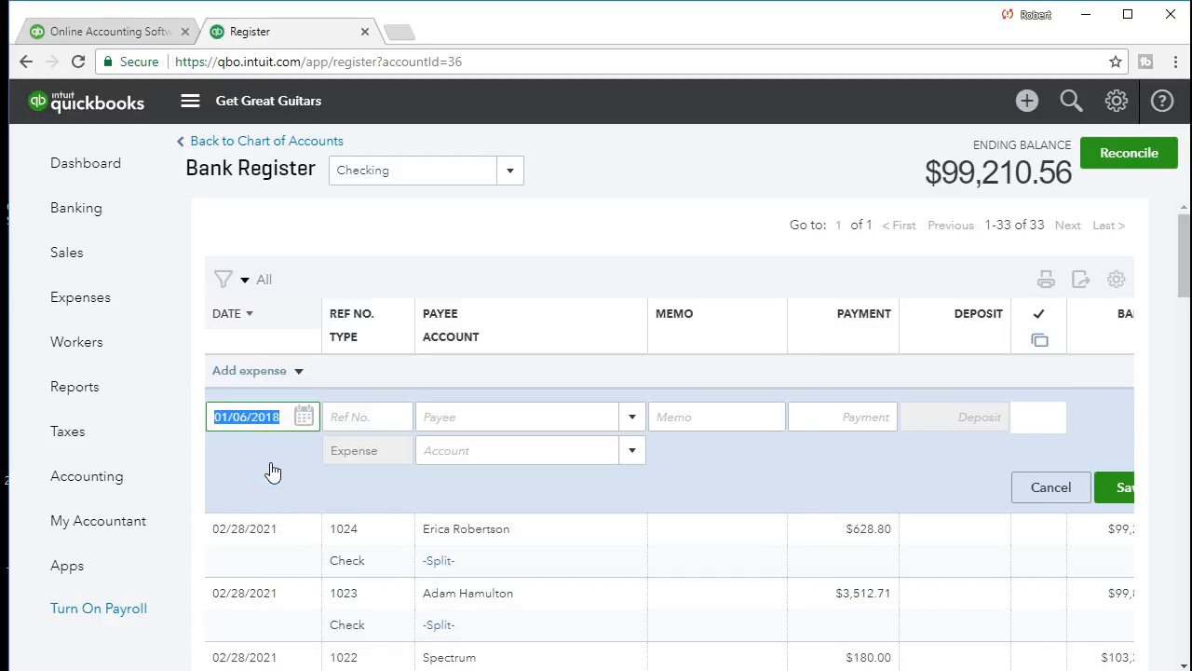
pyautogui.write('0101')
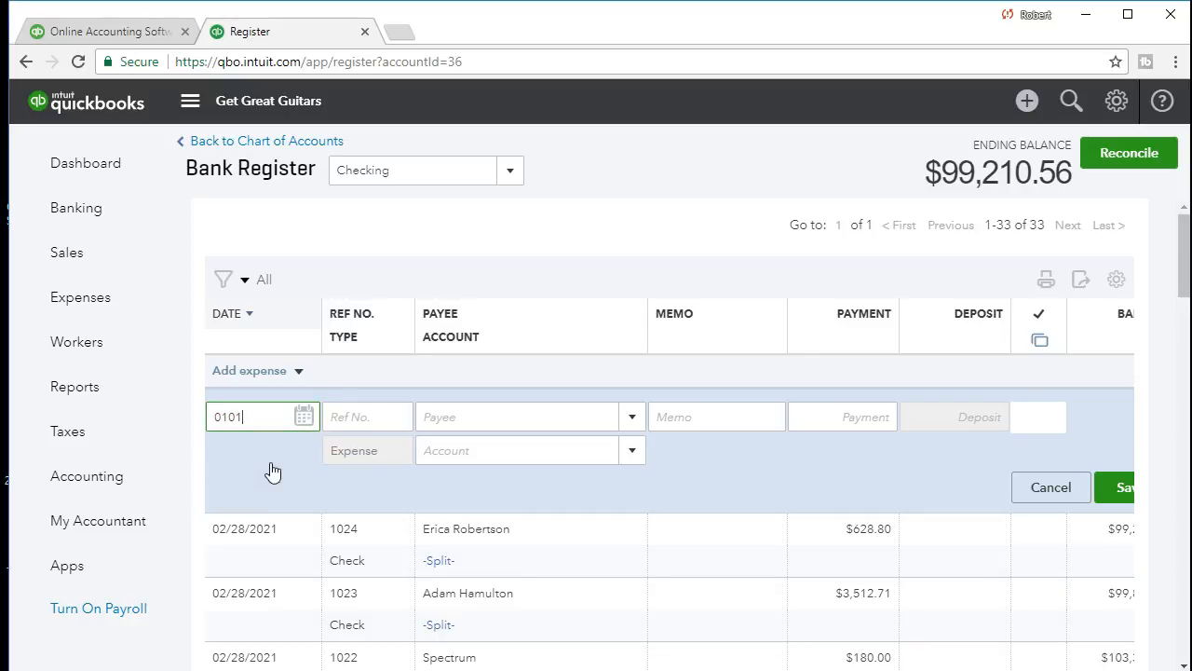
pyautogui.press('BackSpace')
pyautogui.press('BackSpace')
pyautogui.write('31')
pyautogui.press('Tab')
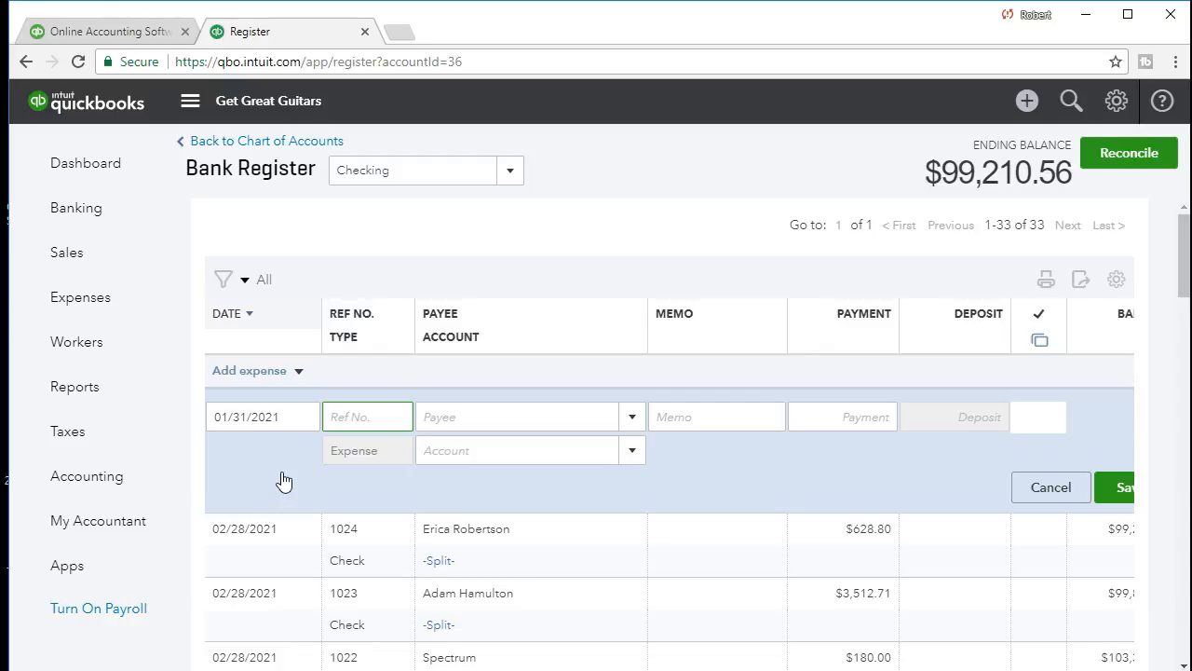
pyautogui.press('Tab')
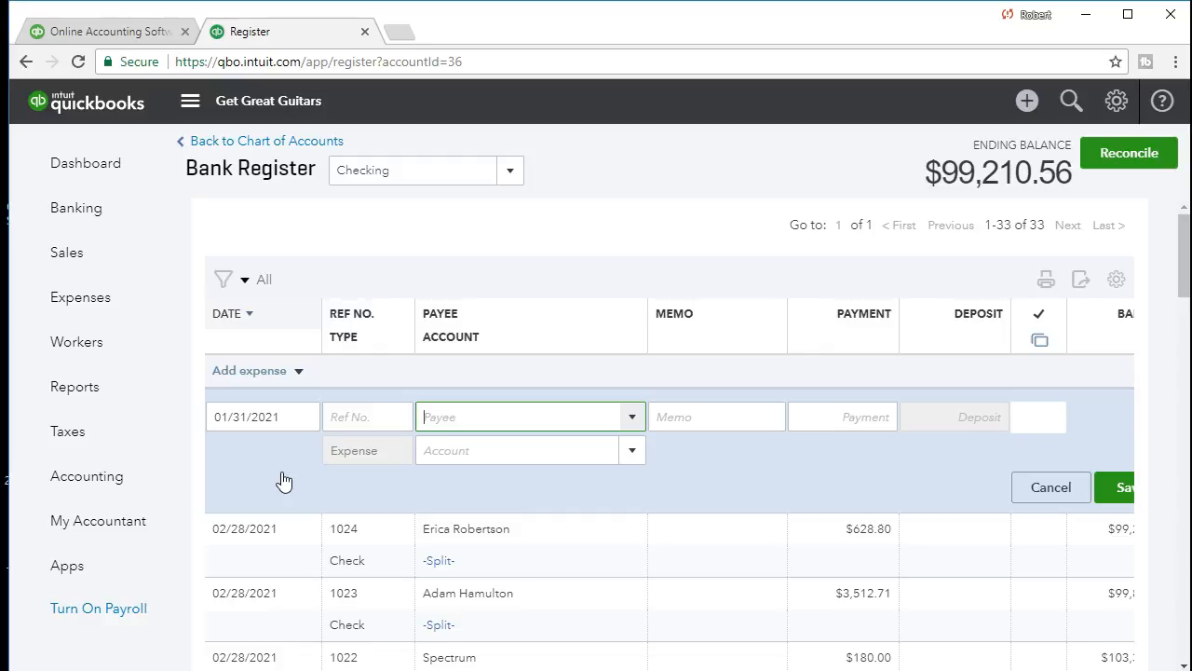
pyautogui.press('Tab')
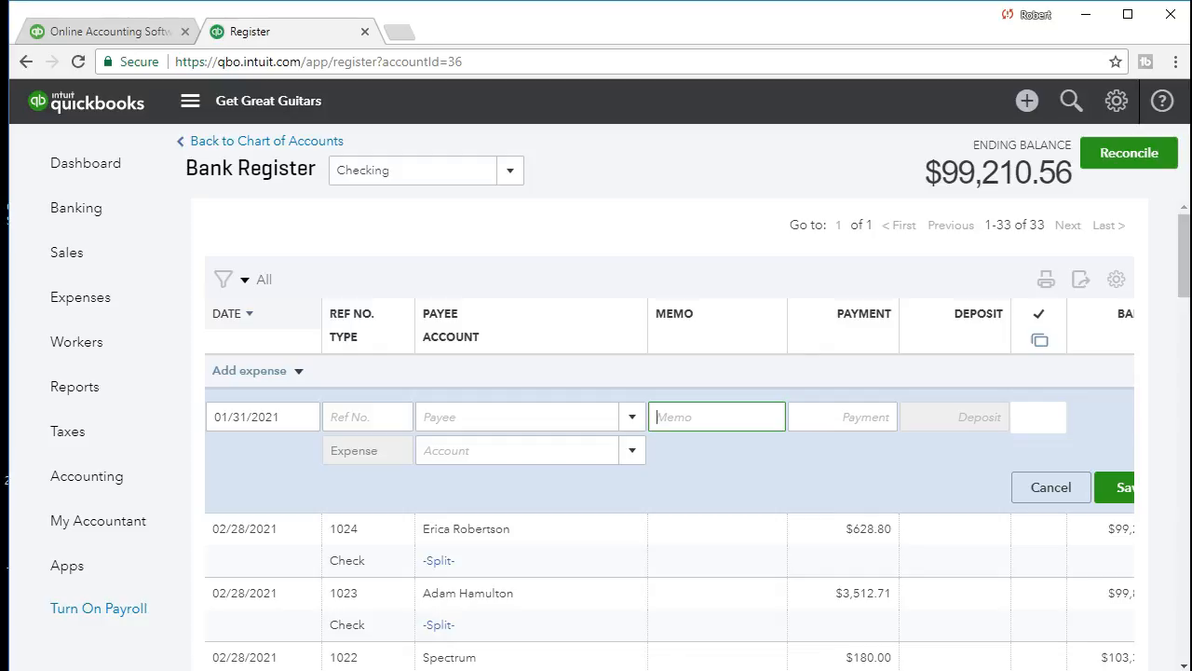
# Check the withdrawal in the Excel statement, set the new expense's payment to 80.00 in QuickBooks, and return to the statement.
pyautogui.hotkey('alt', 'Tab')
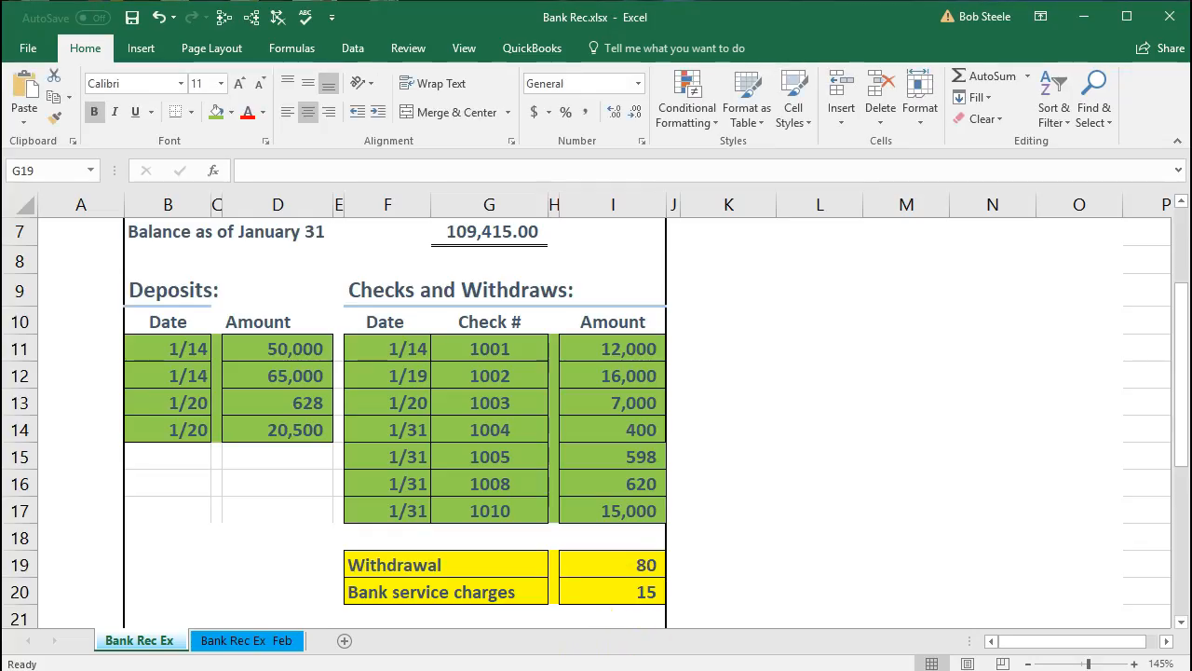
pyautogui.hotkey('alt', 'Tab')
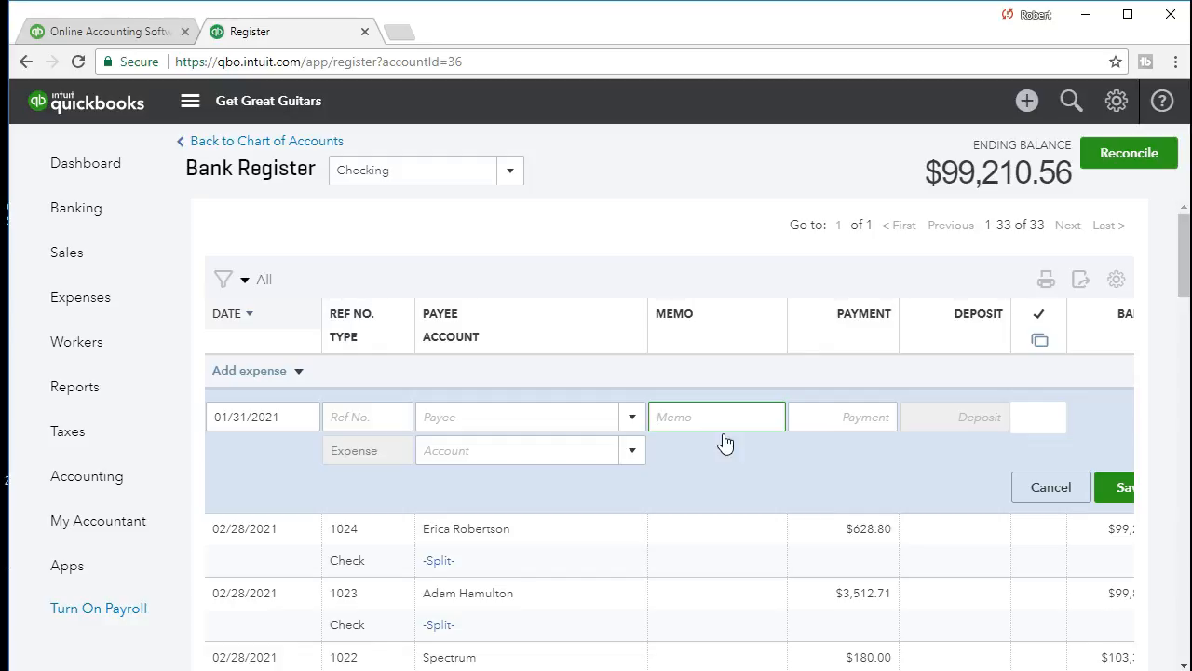
pyautogui.press('Tab')
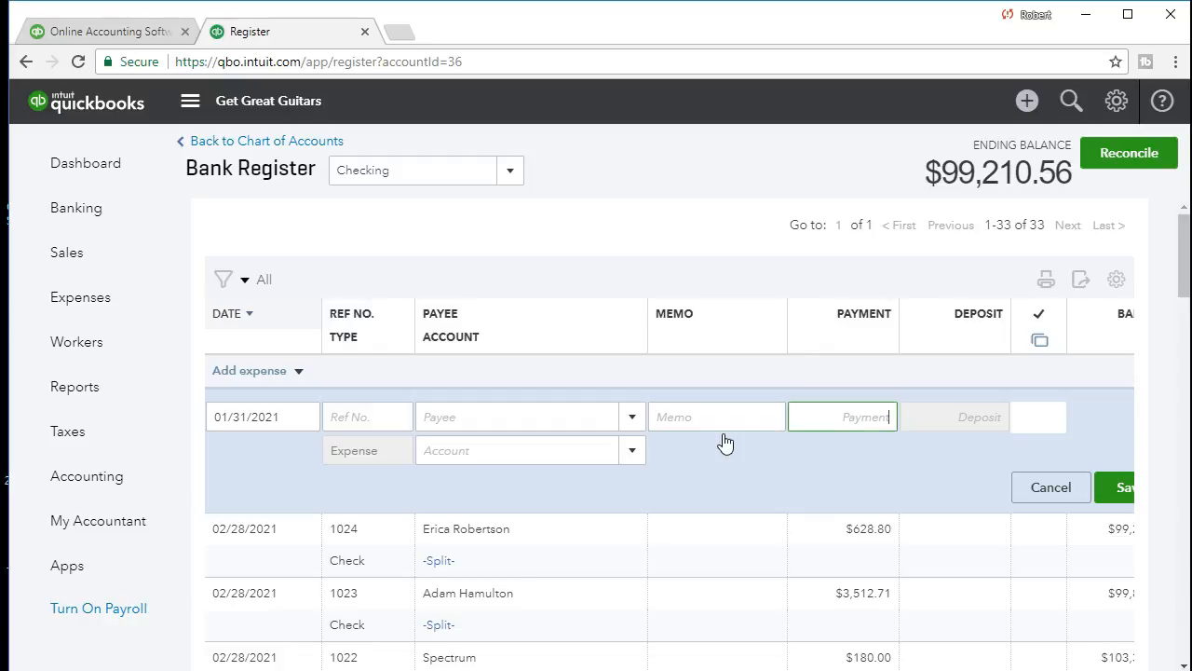
pyautogui.write('80')
pyautogui.press('Tab')
pyautogui.press('Tab')
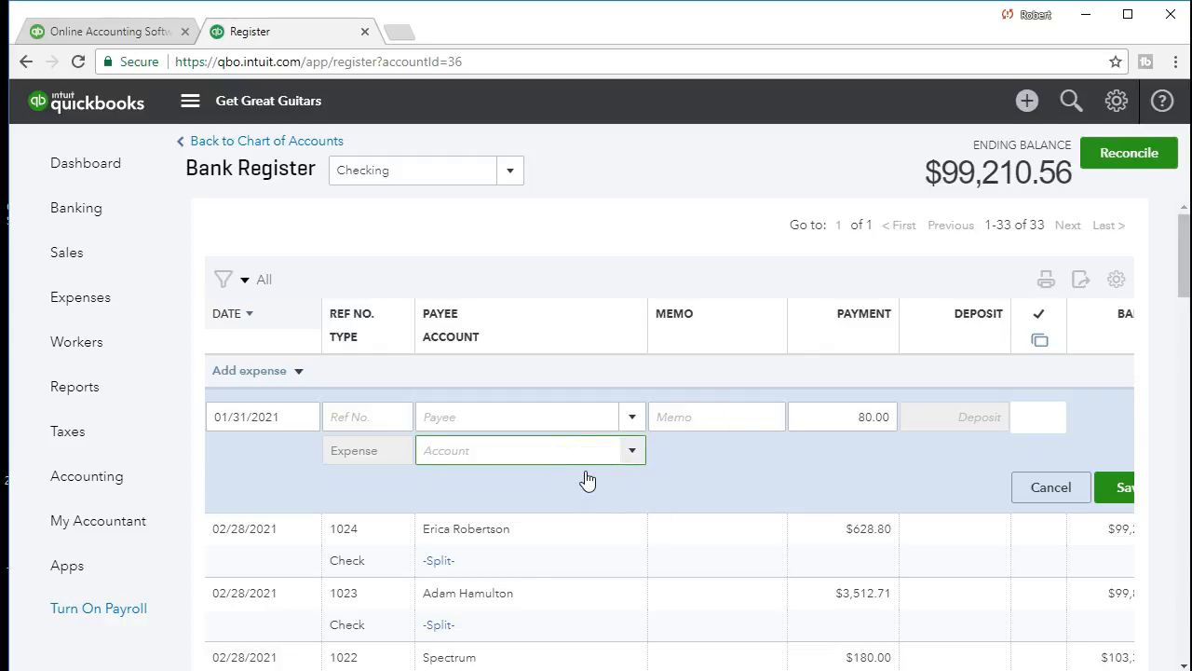
pyautogui.hotkey('alt', 'Tab')
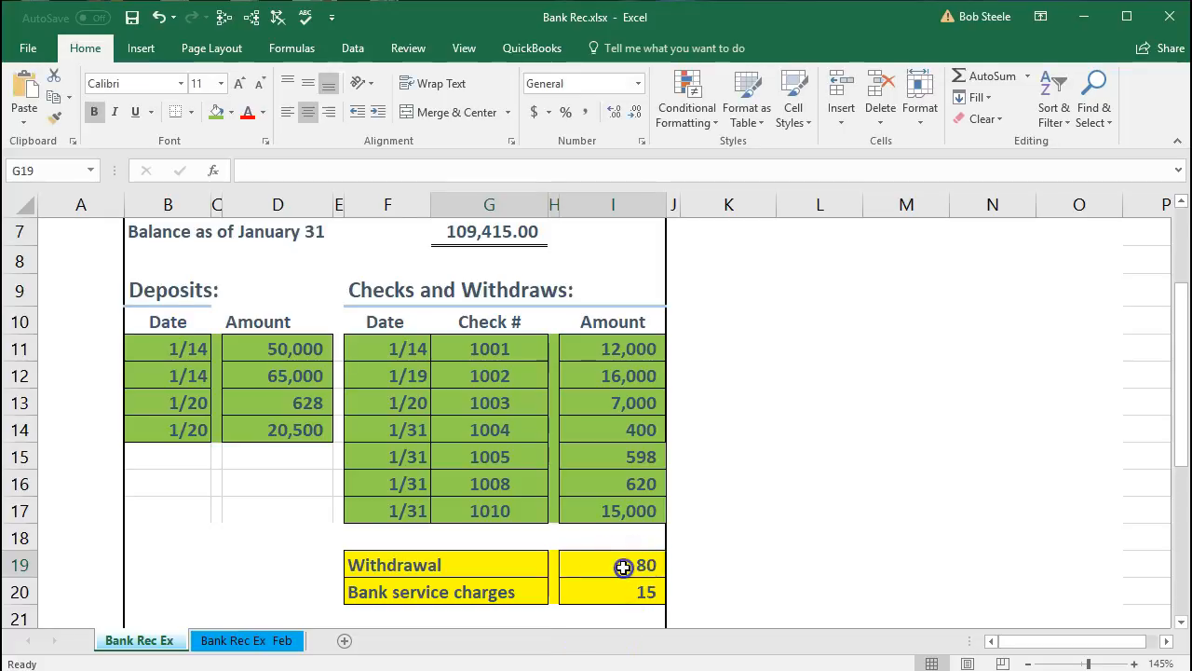
# Check the withdrawal in the Excel statement, then return to QuickBooks, assign the 80.00 expense to Other Miscellaneous Expense and save it.
pyautogui.click(623, 567)
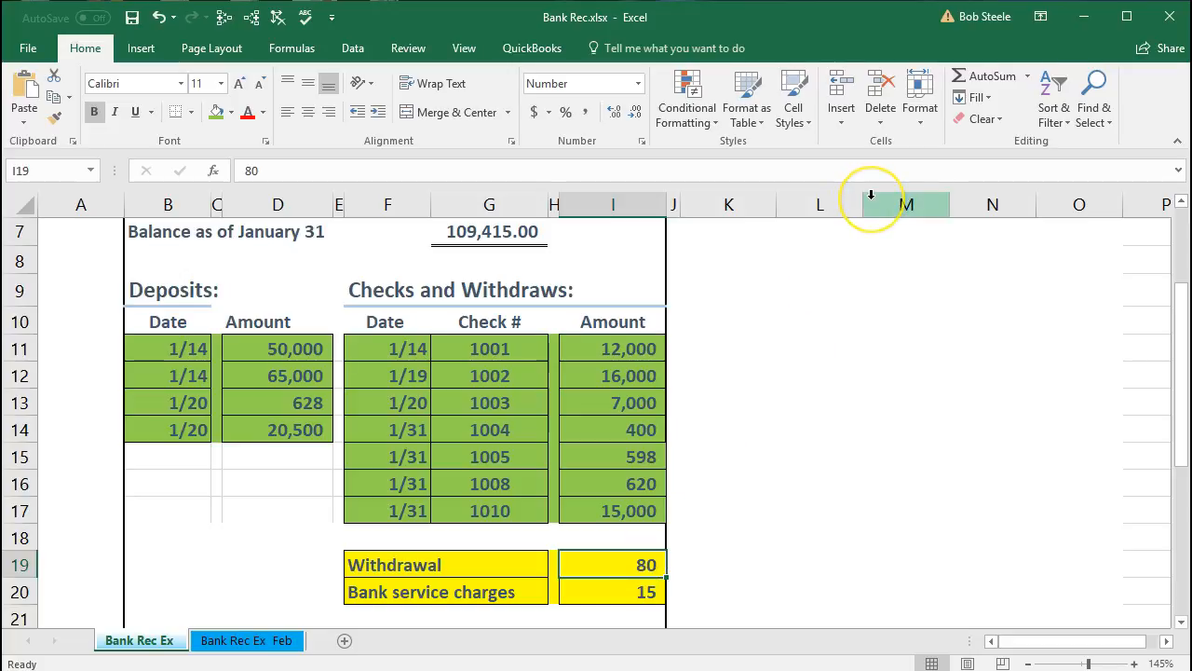
pyautogui.click(1084, 17)
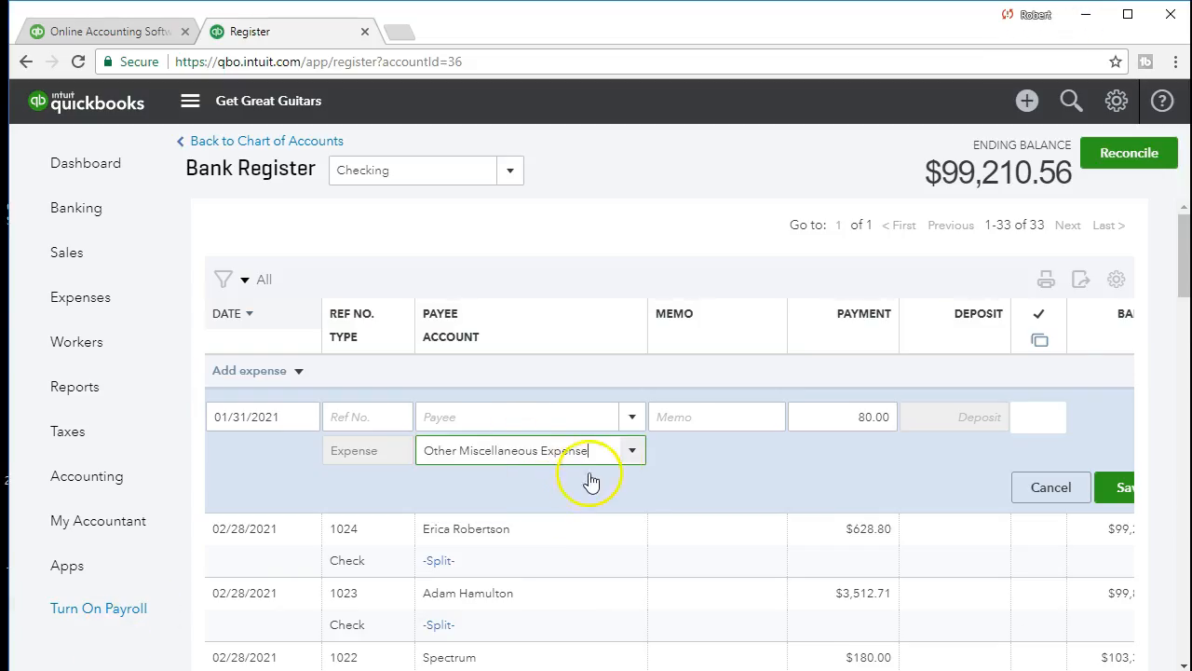
pyautogui.click(631, 453)
pyautogui.click(632, 453)
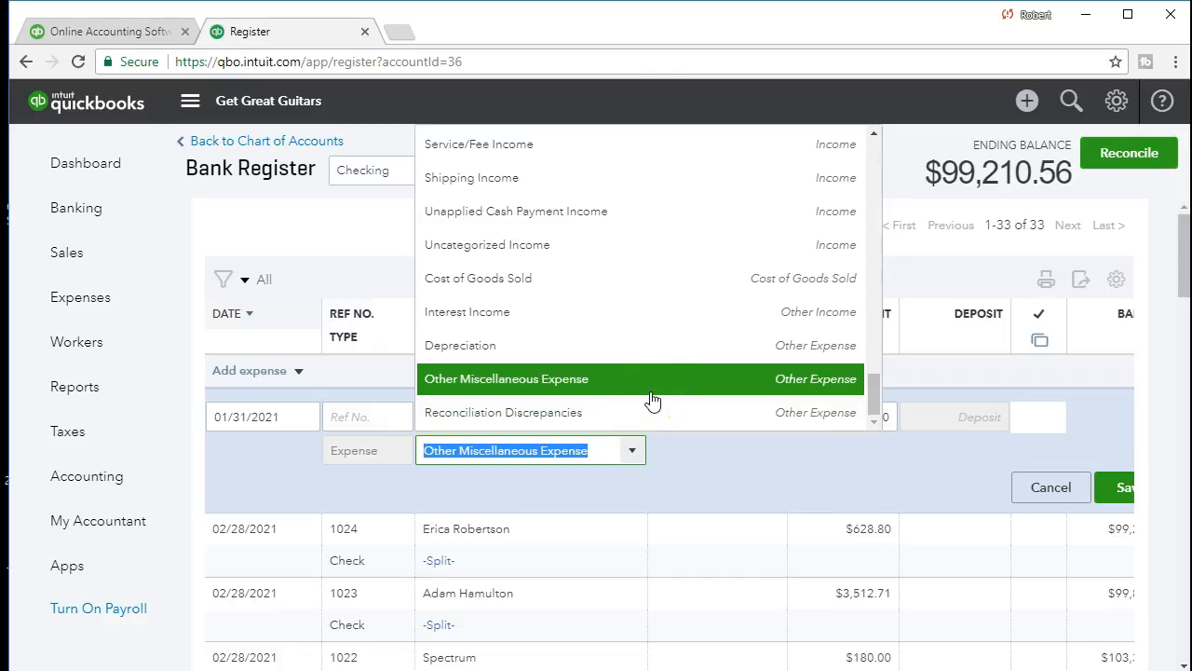
pyautogui.click(665, 446)
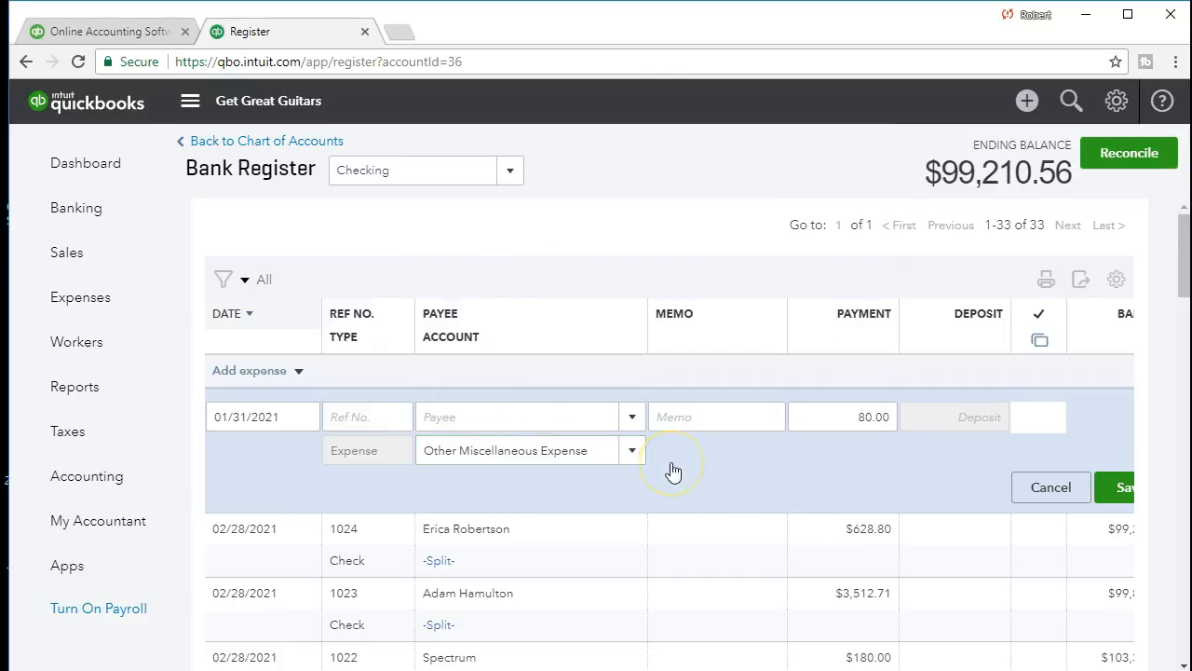
pyautogui.click(1111, 495)
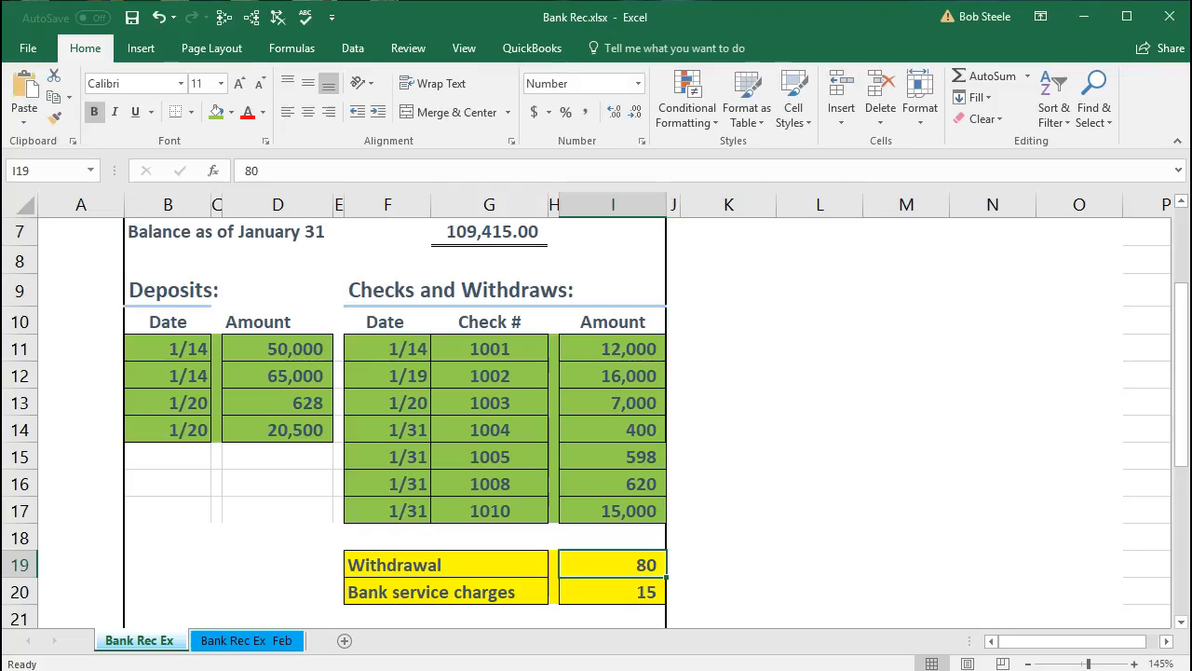
# Check the bank service charge in the Excel statement, and enter a 15.00 payment for a new 01/31/2021 expense in the QuickBooks register.
pyautogui.click(545, 594)
pyautogui.moveTo(562, 591); pyautogui.dragTo(584, 588)
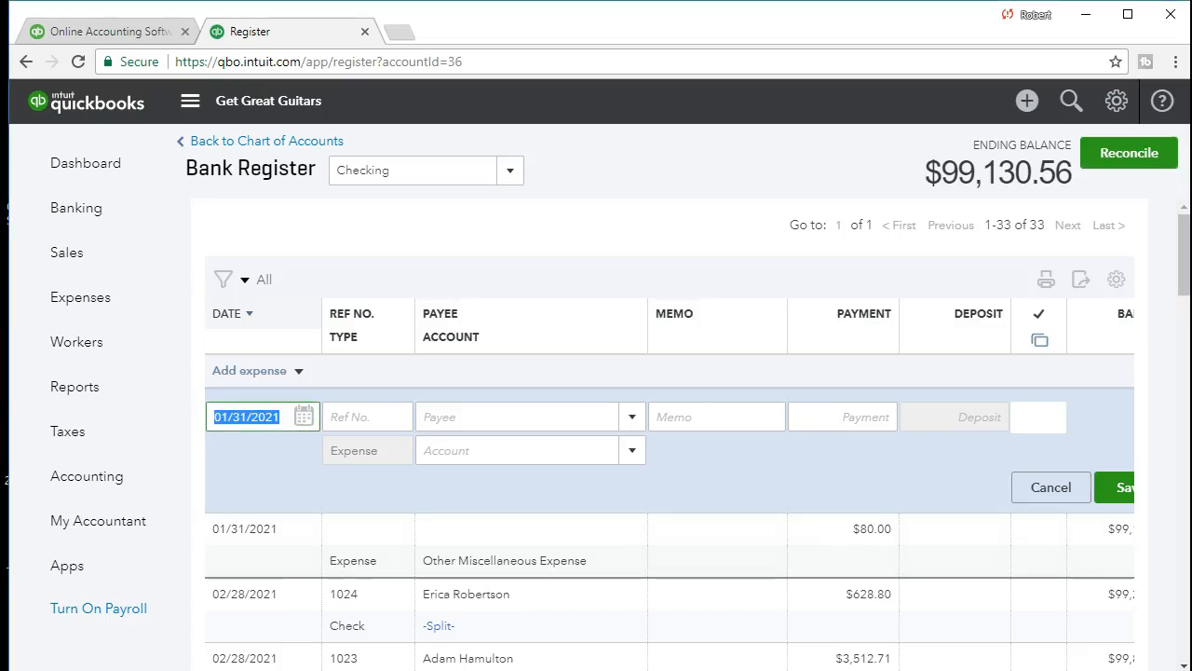
pyautogui.press('Tab')
pyautogui.press('Tab')
pyautogui.press('Tab')
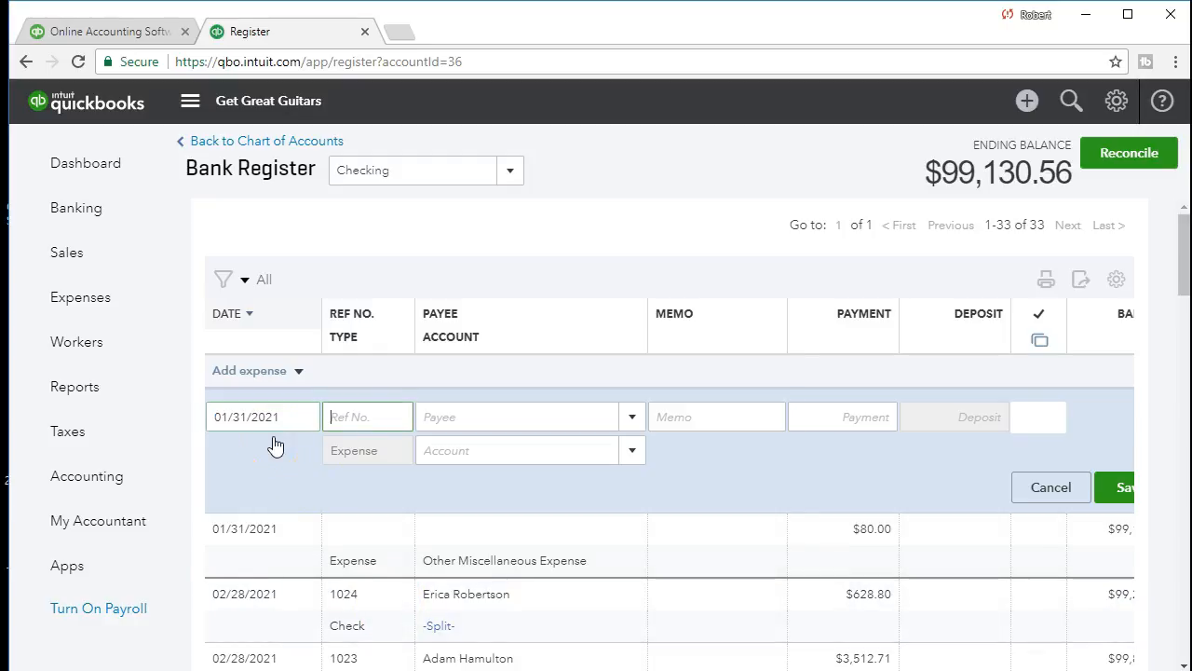
pyautogui.press('Tab')
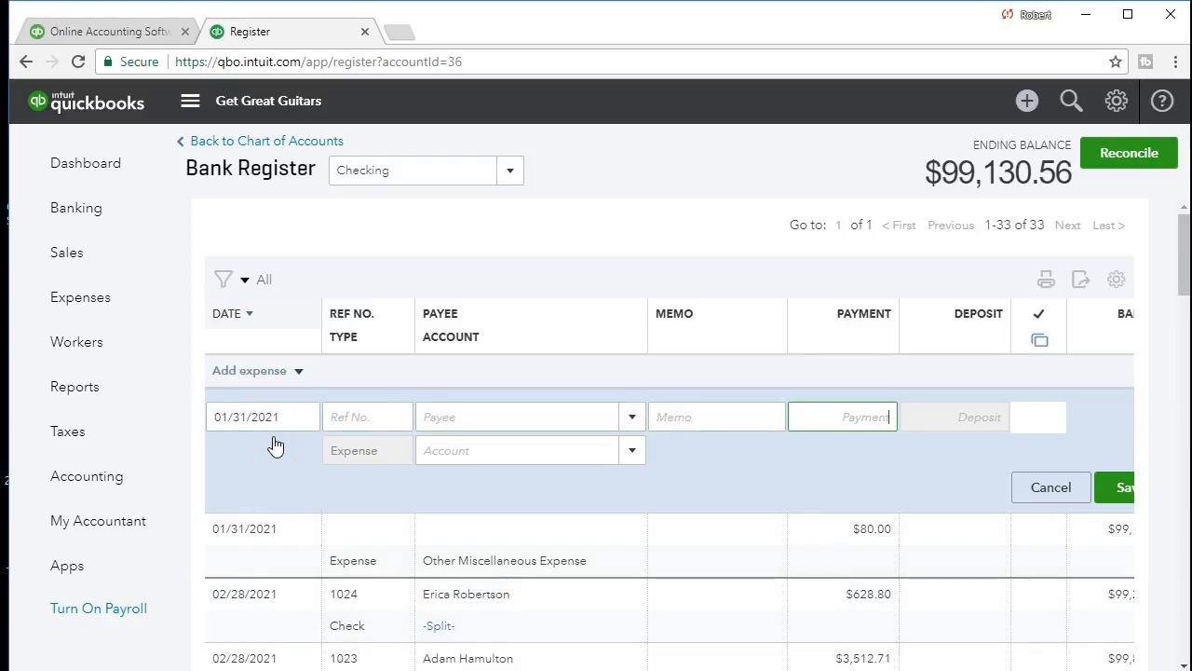
pyautogui.write('15')
pyautogui.press('Tab')
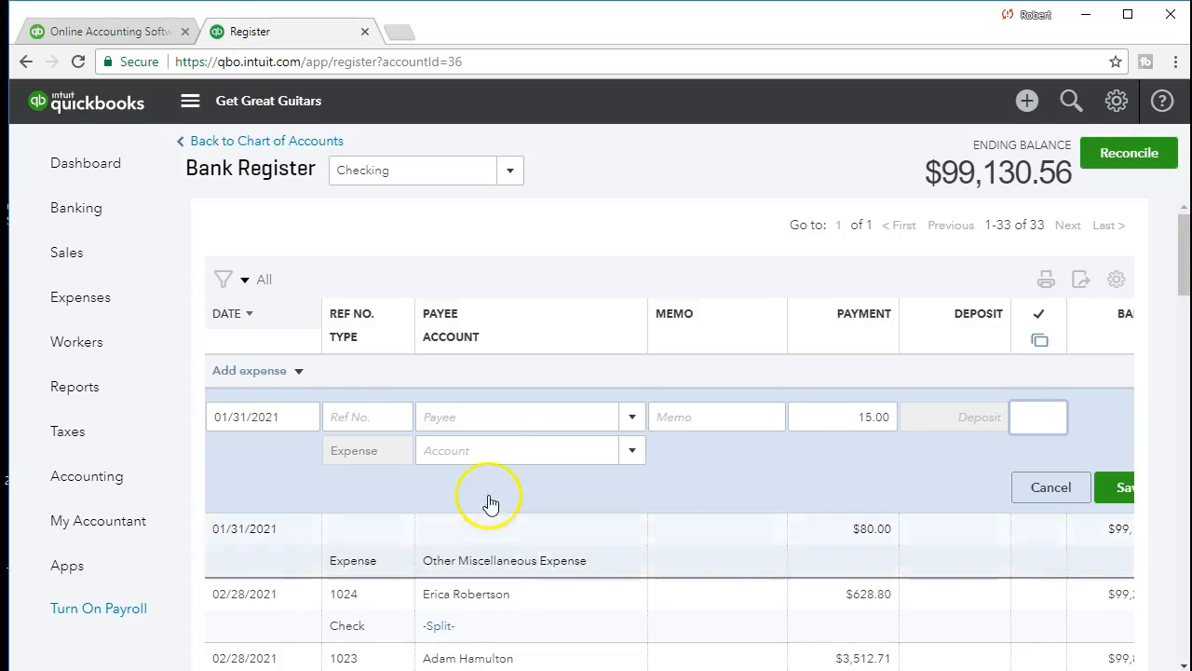
# Assign the 15.00 expense to the Bank Charges & Fees account and save it.
pyautogui.click(482, 449)
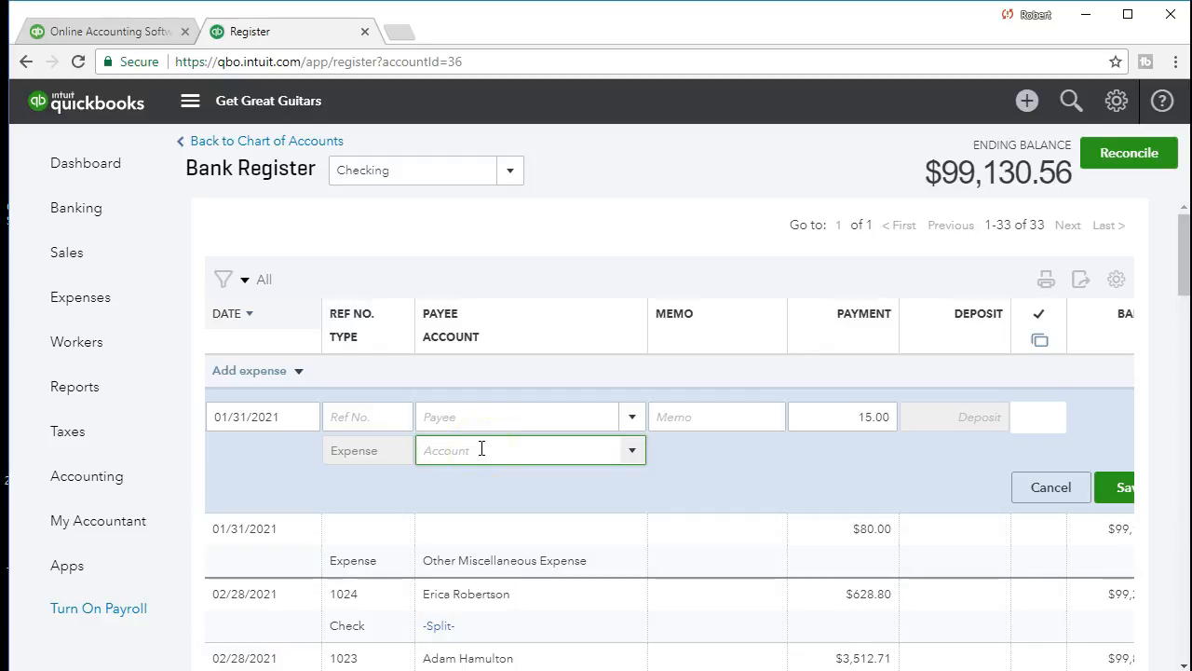
pyautogui.click(632, 451)
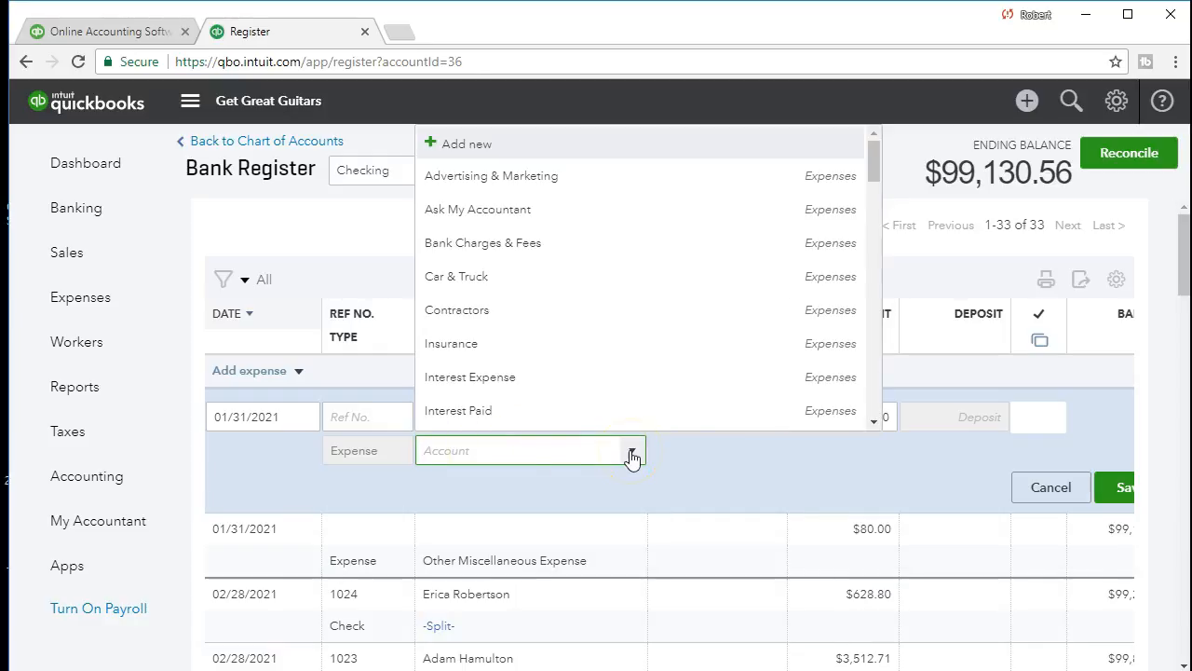
pyautogui.write('Bank Charges & Fees')
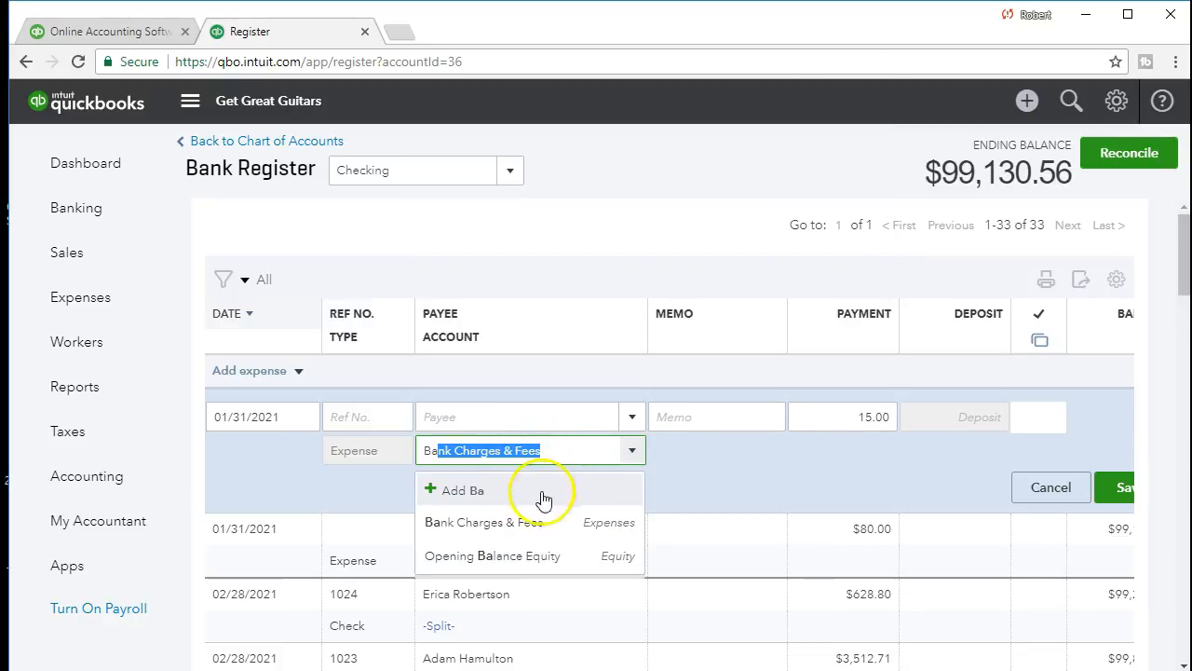
pyautogui.click(537, 523)
pyautogui.press('Tab')
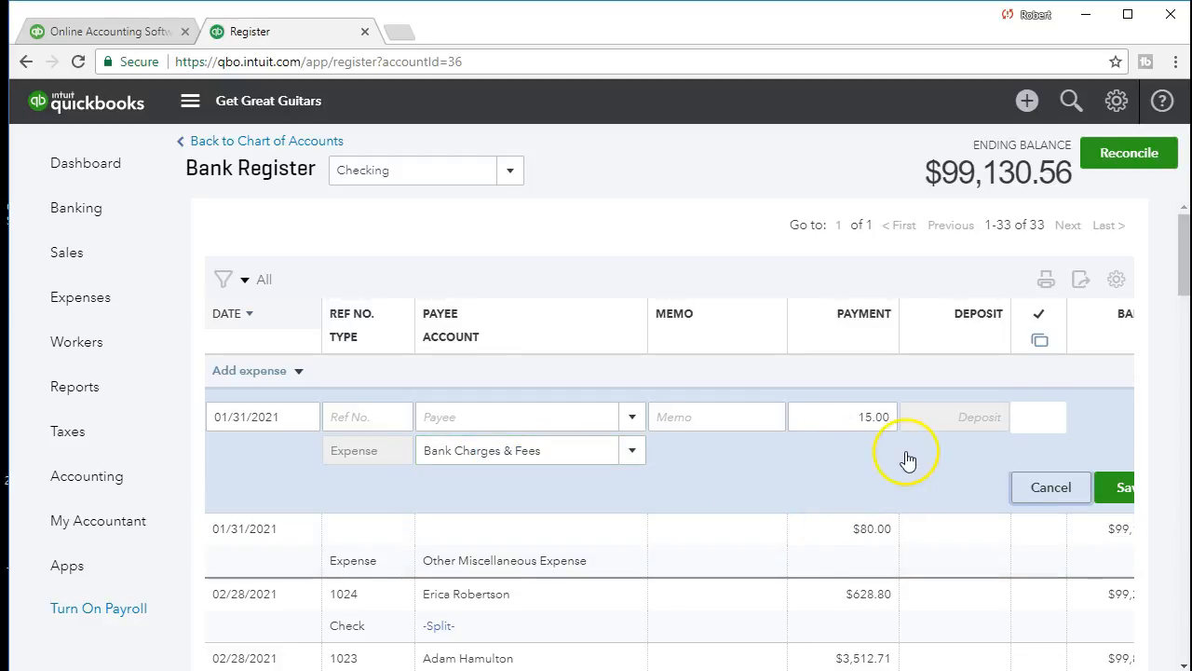
pyautogui.click(1118, 491)
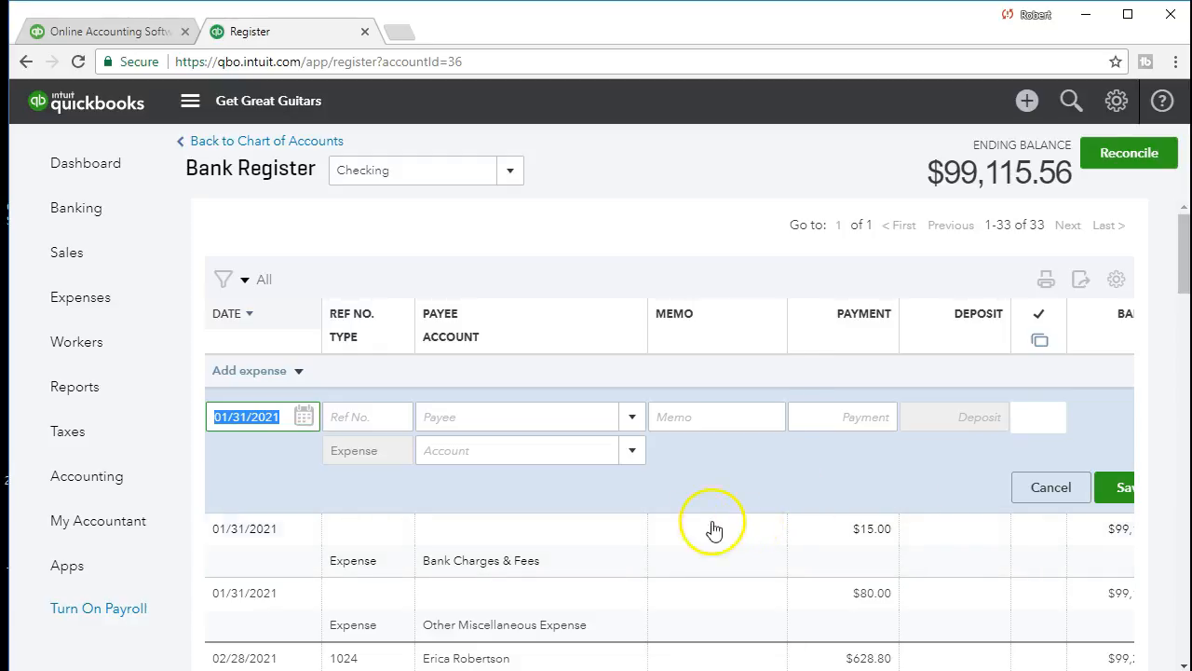
# Leave the bank register and resume reconciling the Checking account.
pyautogui.click(114, 479)
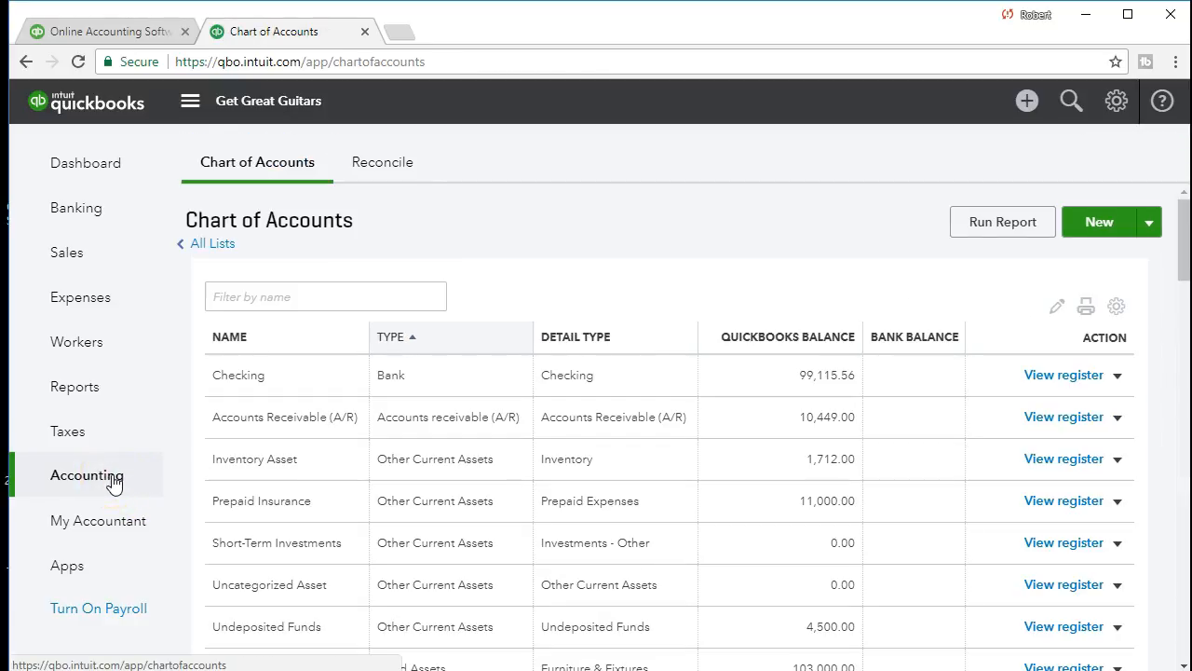
pyautogui.click(366, 170)
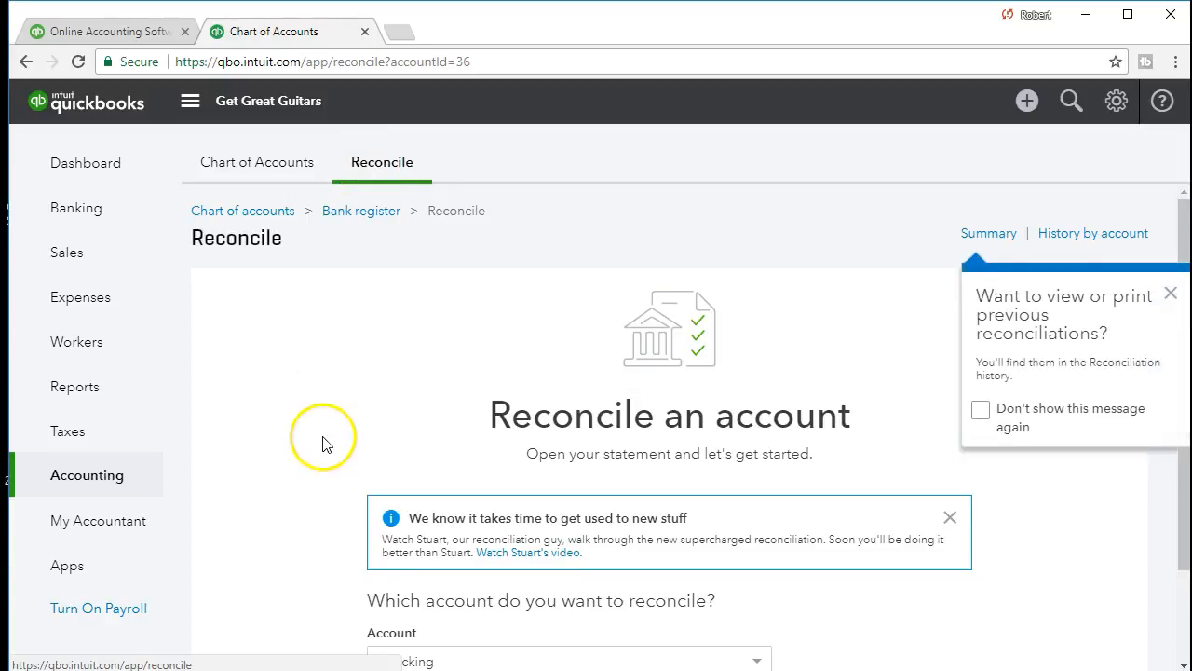
pyautogui.scroll(-2, 322, 443)
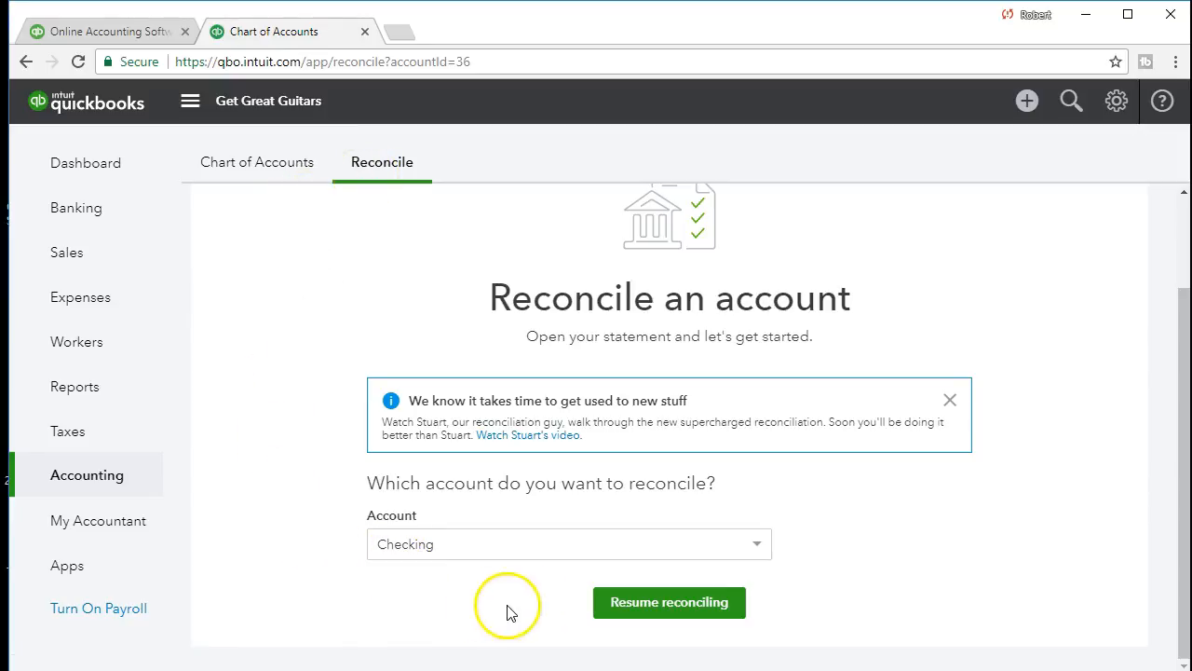
pyautogui.click(701, 622)
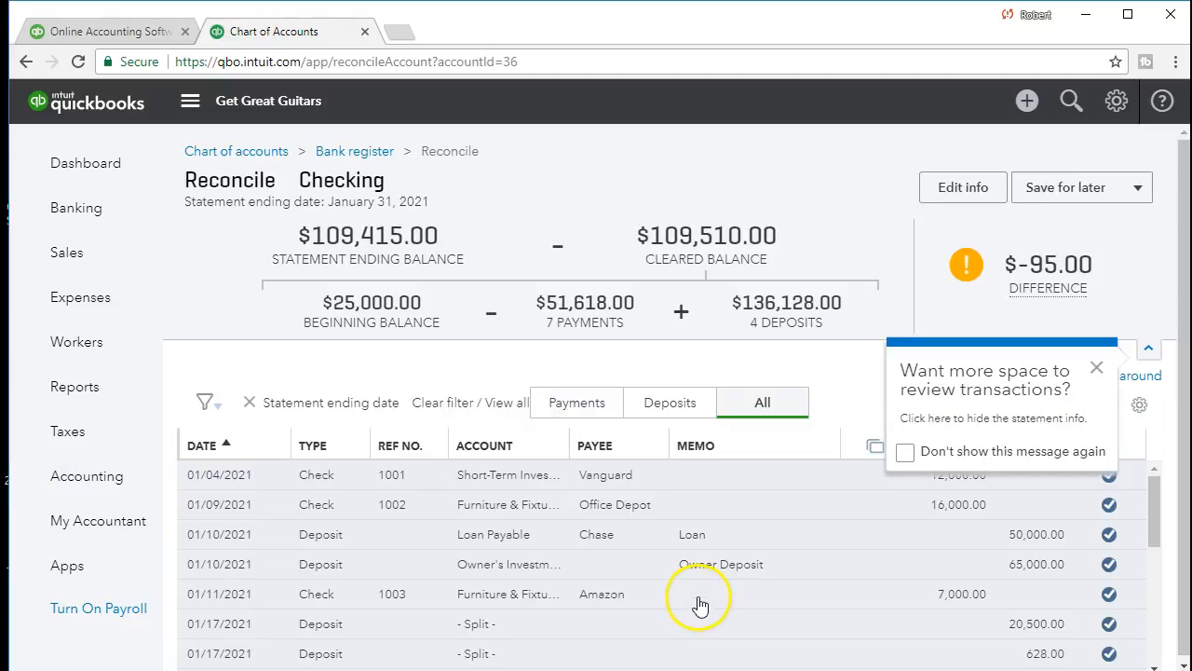
# Show only payments in the reconciliation, dismiss the tip, and mark the 15.00 and 80.00 expenses dated 01/31/2021 as cleared.
pyautogui.scroll(-2, 698, 596)
pyautogui.scroll(2, 699, 596)
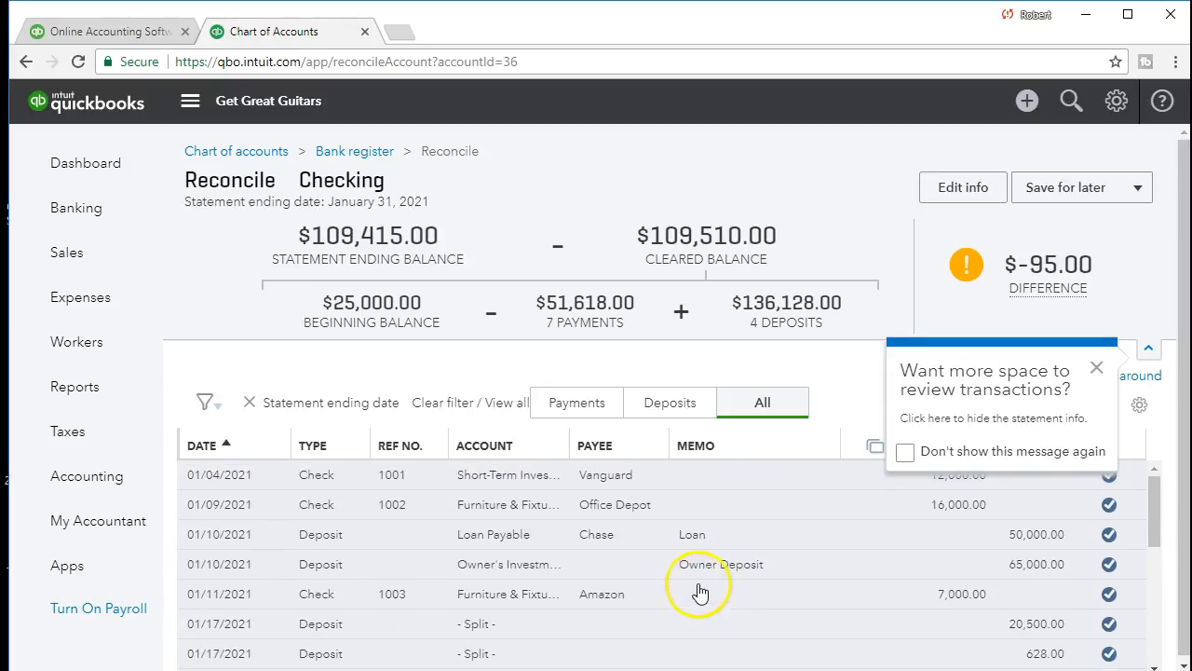
pyautogui.click(587, 410)
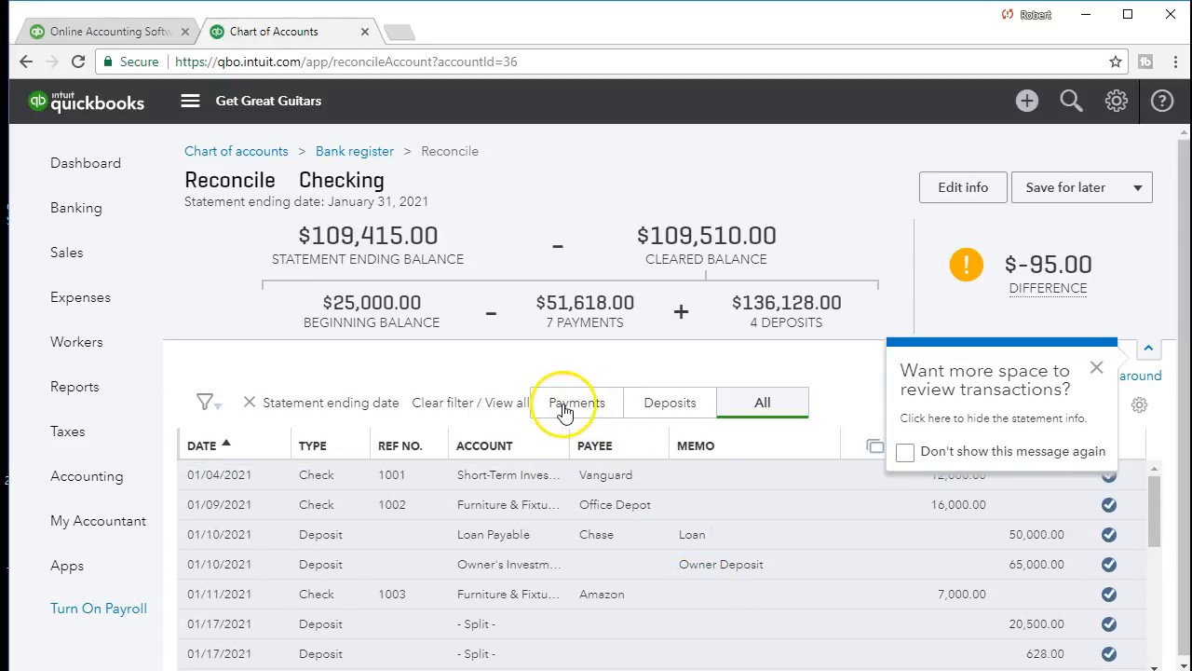
pyautogui.click(1096, 368)
pyautogui.click(1083, 423)
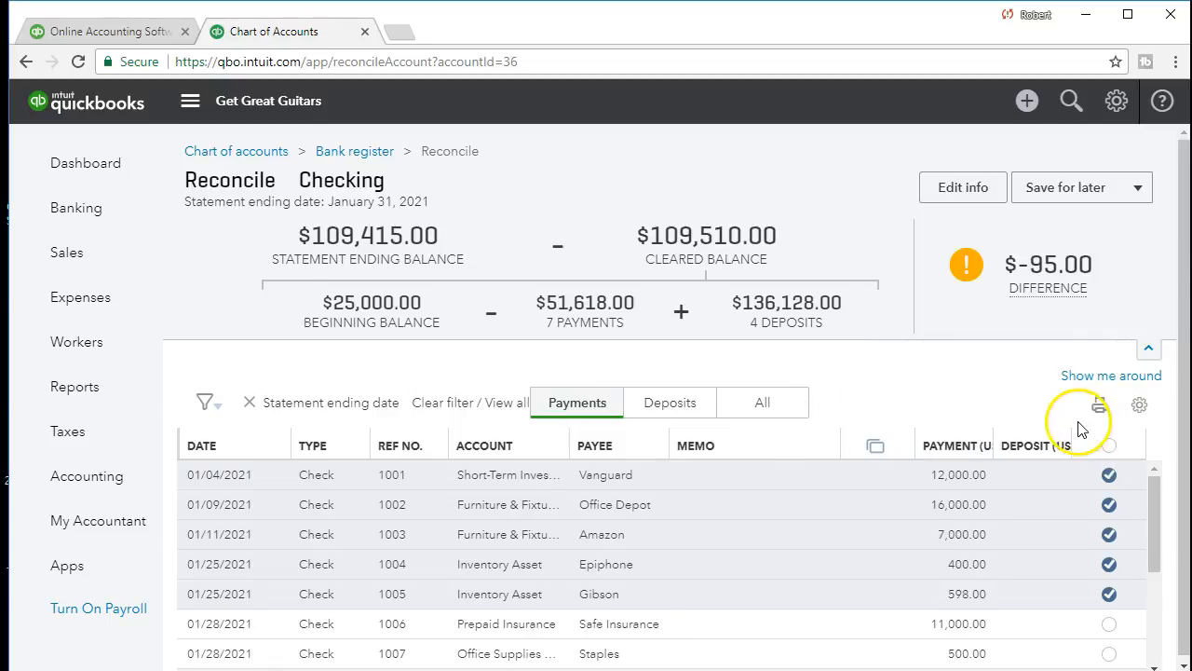
pyautogui.scroll(-1, 869, 506)
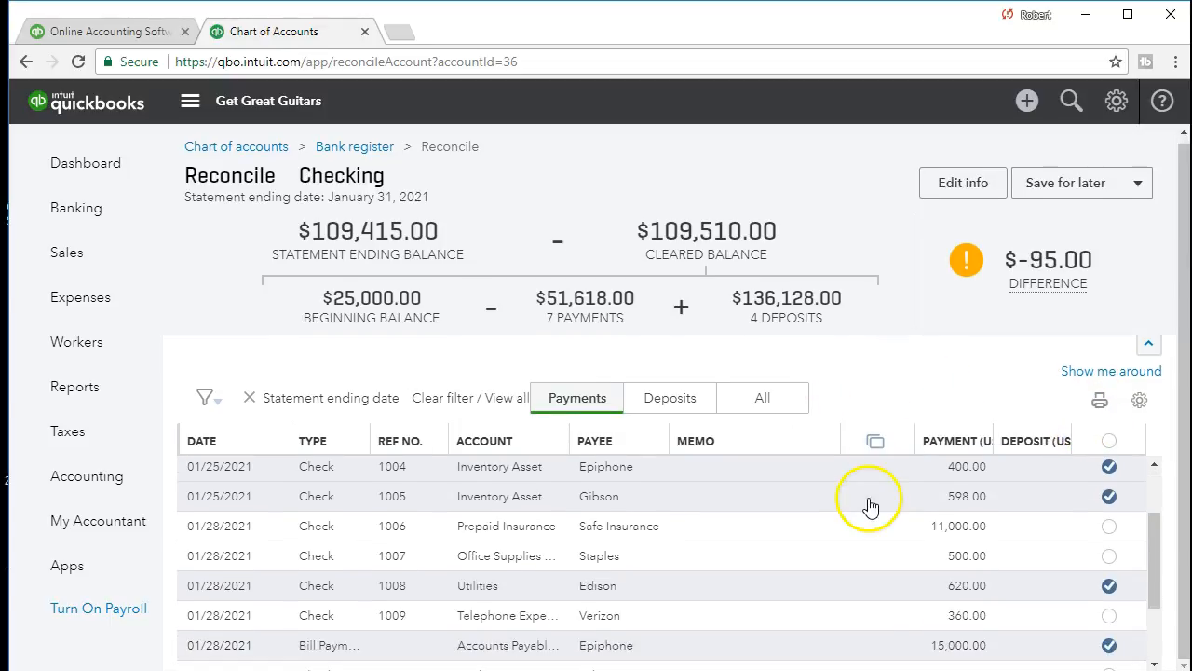
pyautogui.scroll(-3, 869, 506)
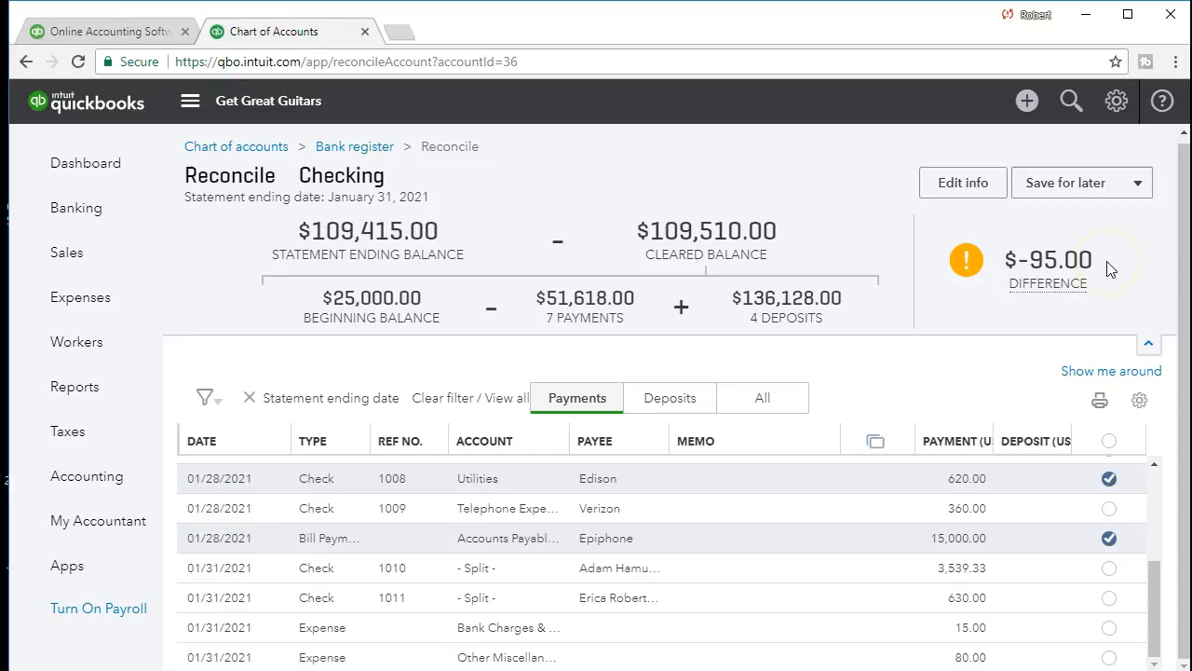
pyautogui.click(1110, 628)
pyautogui.click(1107, 654)
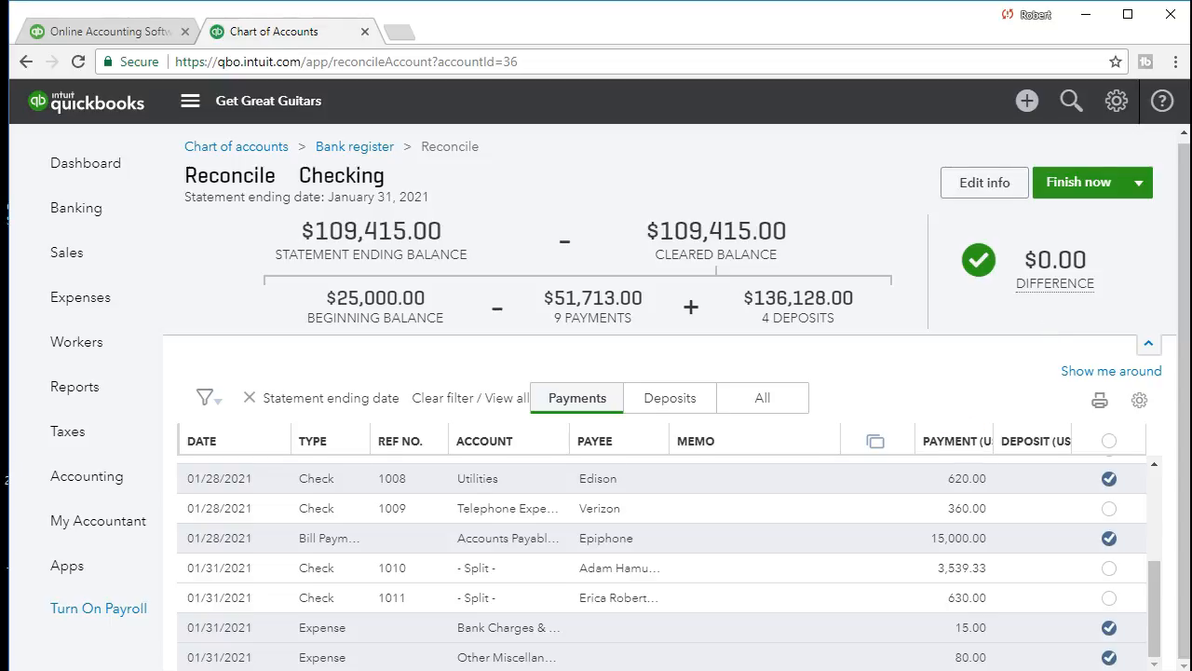
# Review the balances, deposits, checks and withdrawals in the Excel bank statement against the reconciliation, and return to QuickBooks.
pyautogui.click(529, 670)
pyautogui.click(498, 670)
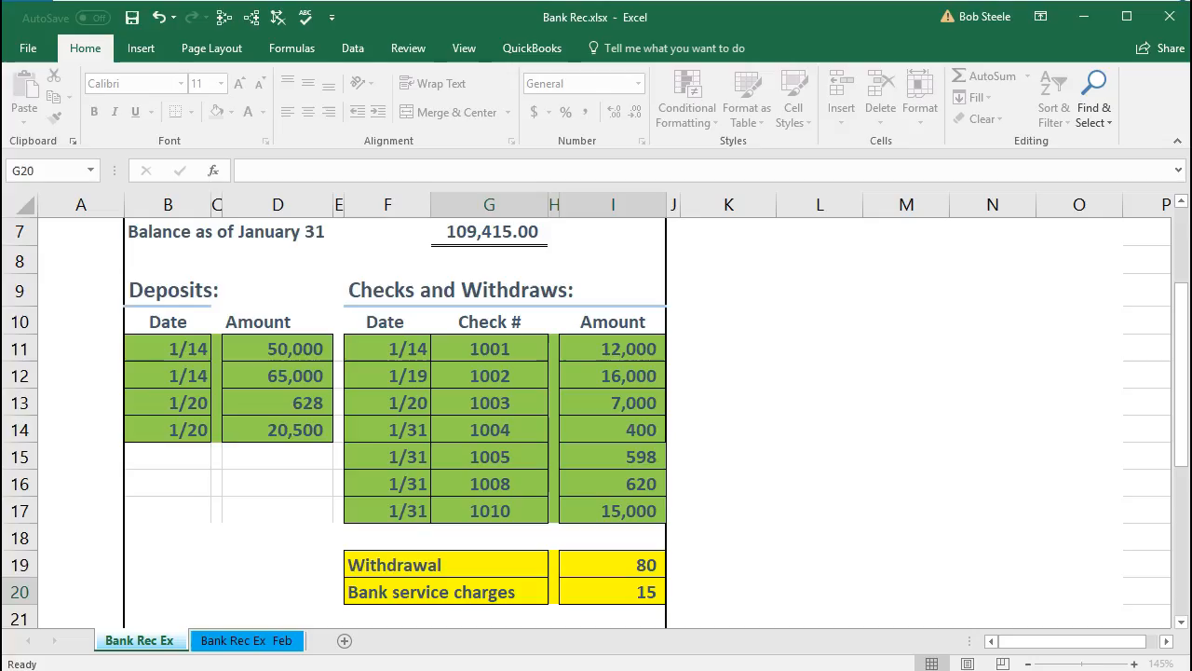
pyautogui.click(1080, 2)
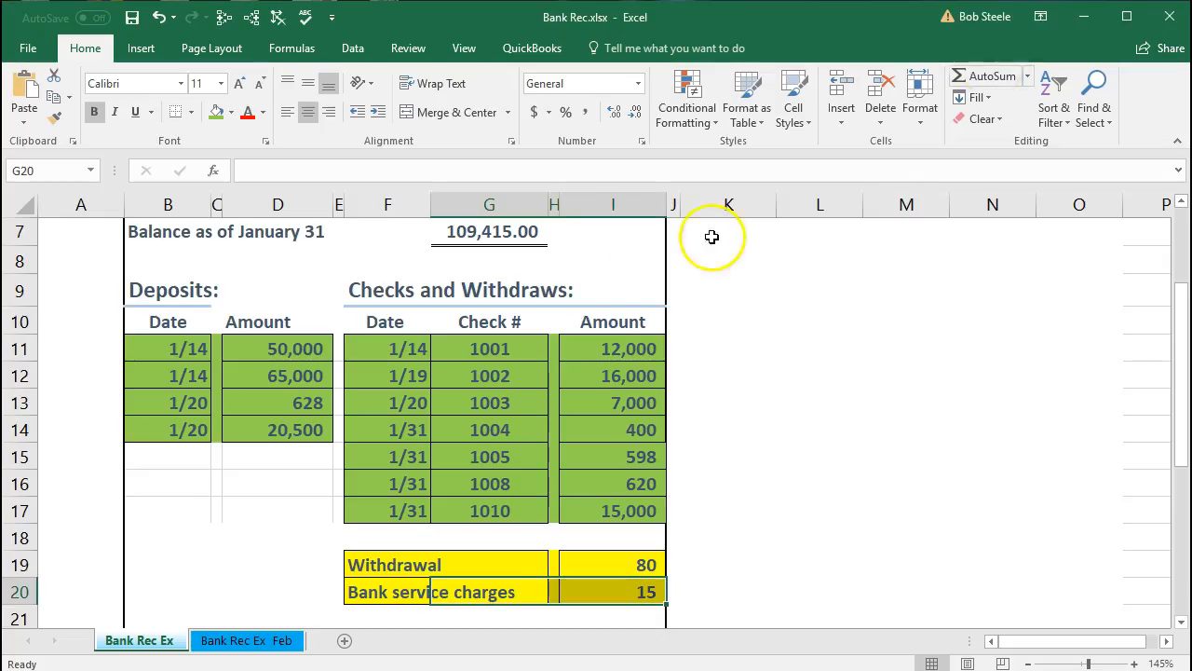
pyautogui.click(581, 451)
pyautogui.scroll(1, 574, 392)
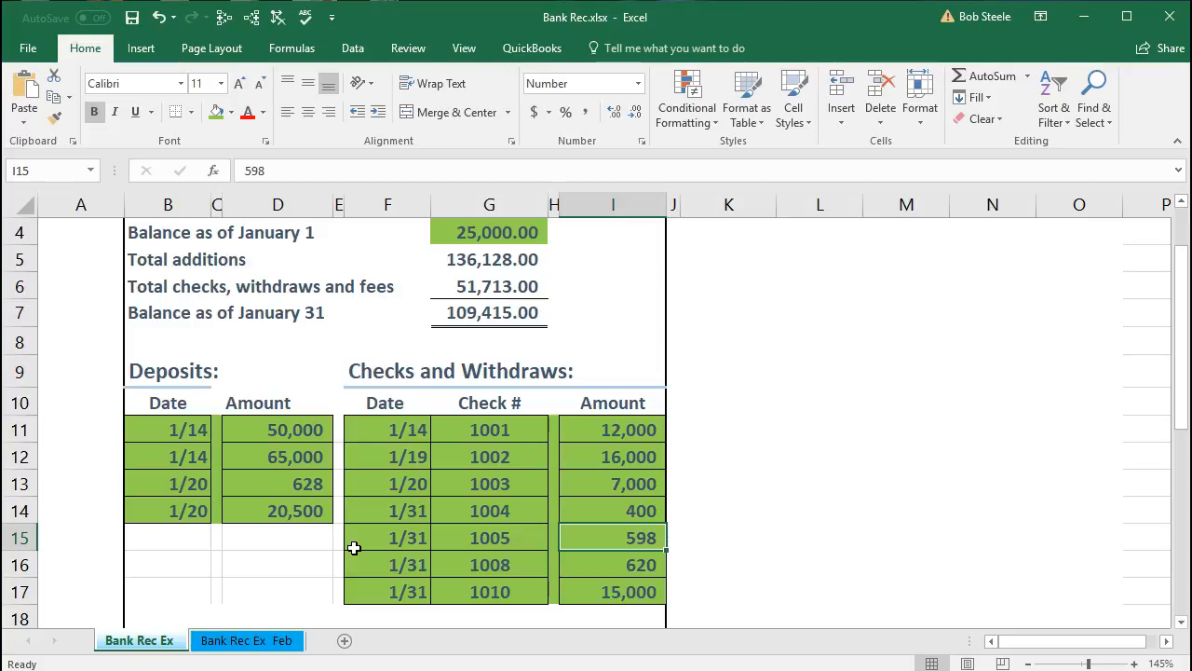
pyautogui.click(457, 490)
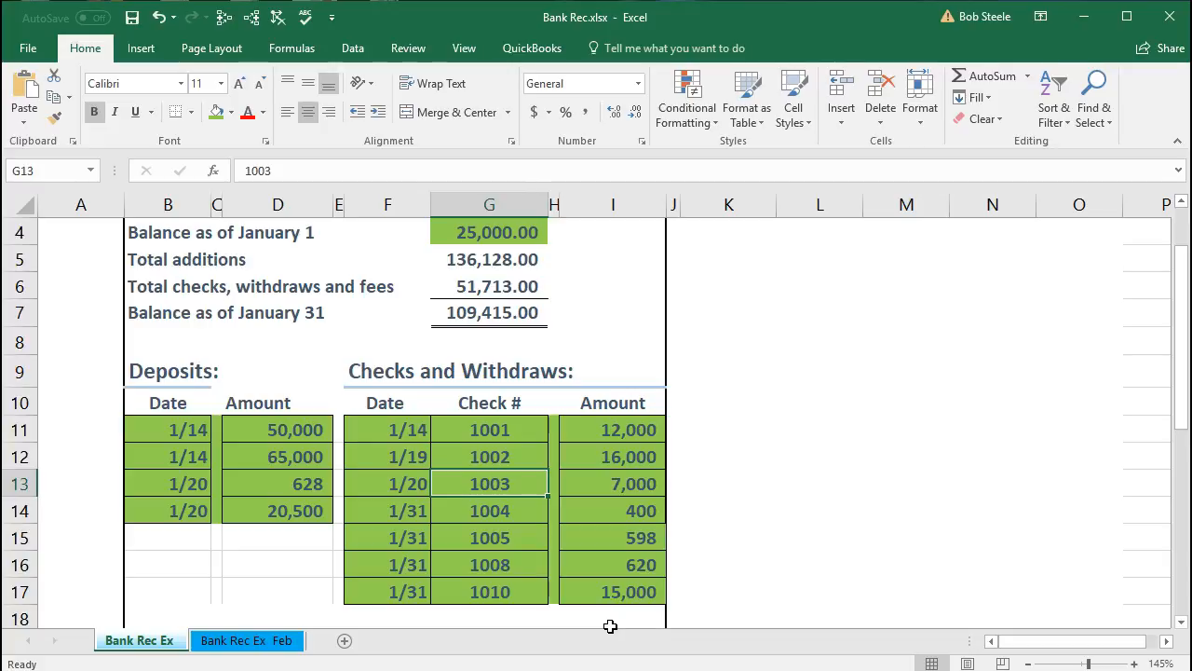
pyautogui.click(607, 561)
pyautogui.scroll(1, 591, 458)
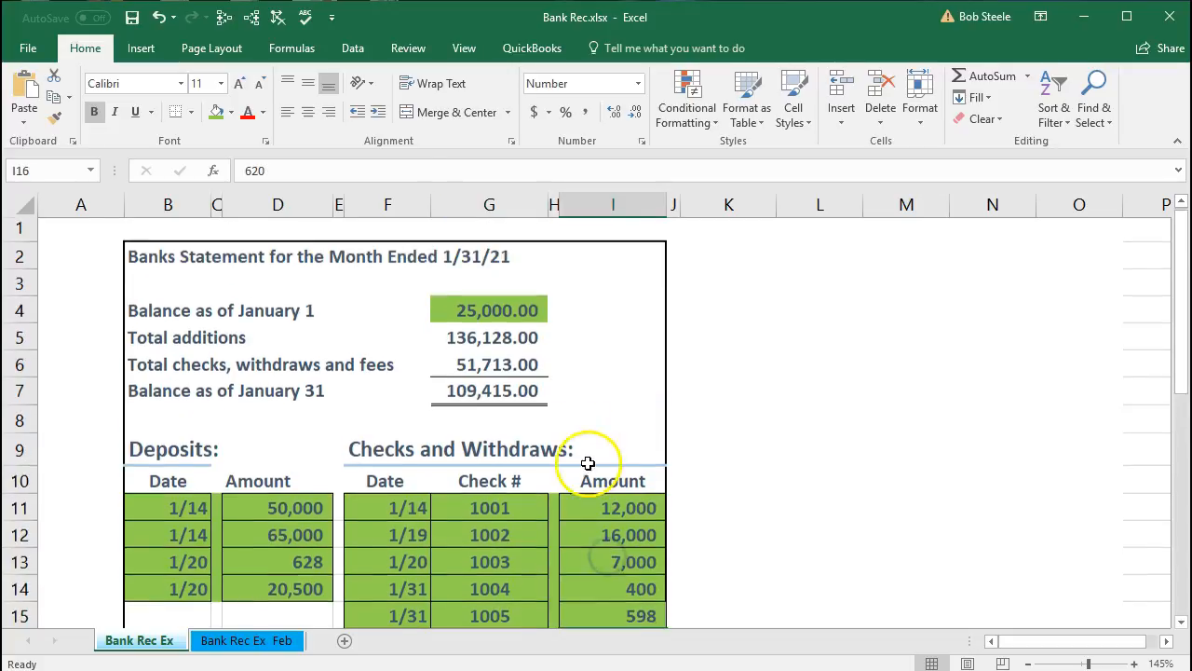
pyautogui.click(523, 317)
pyautogui.scroll(-1, 522, 315)
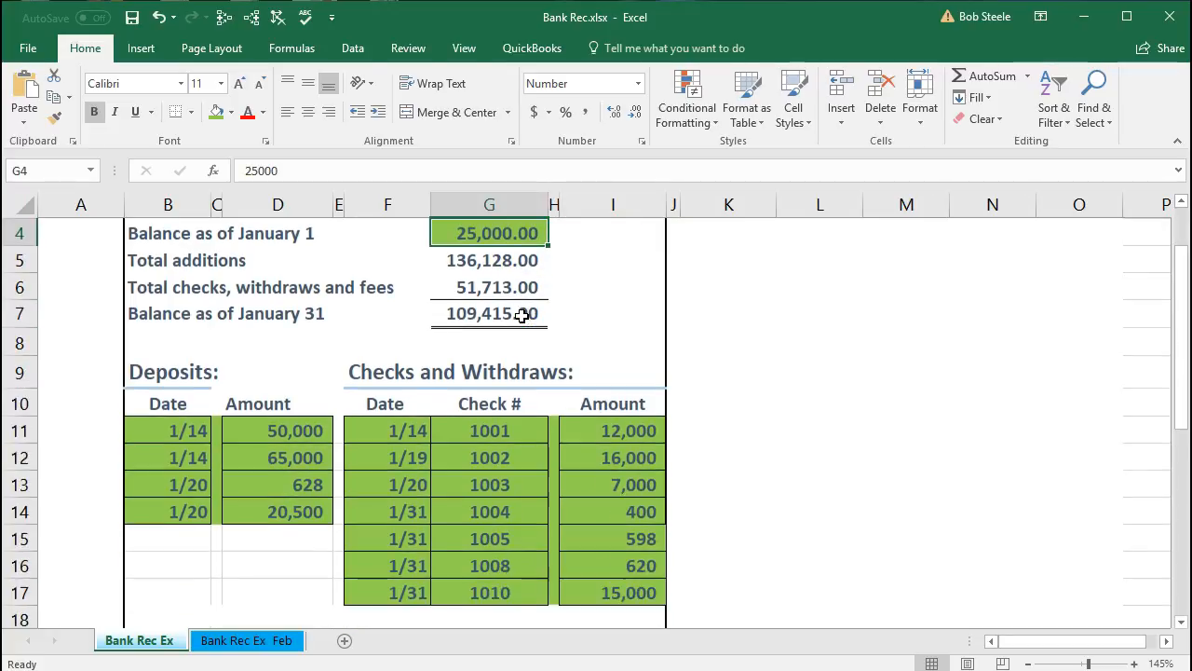
pyautogui.click(501, 425)
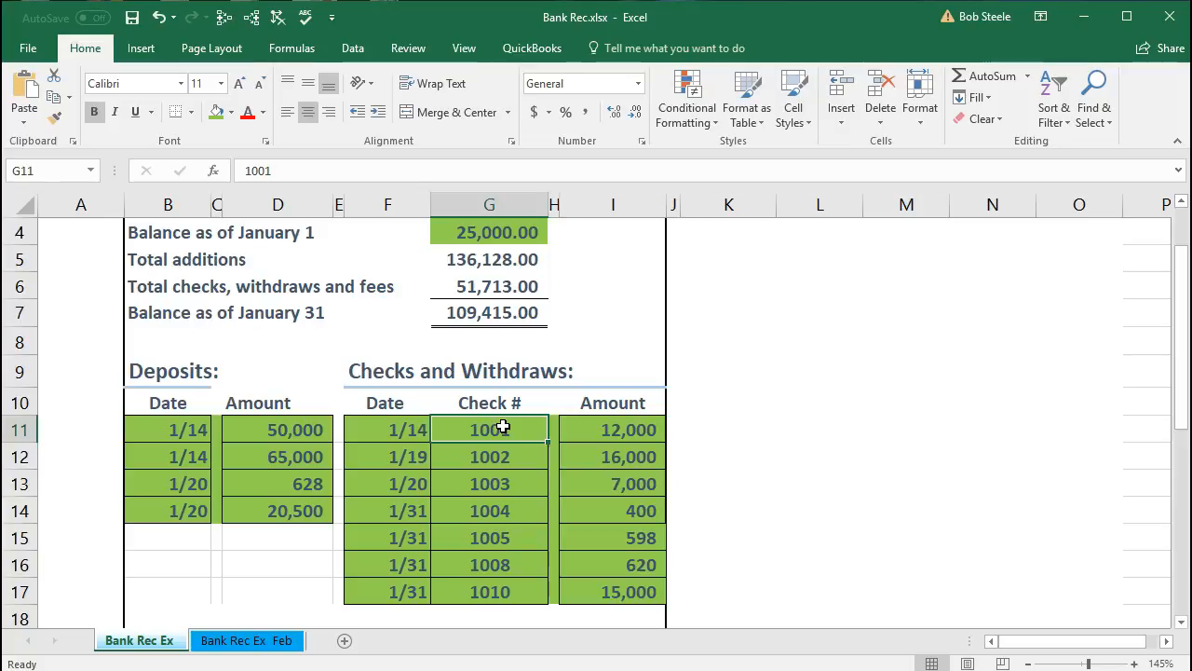
pyautogui.click(1085, 16)
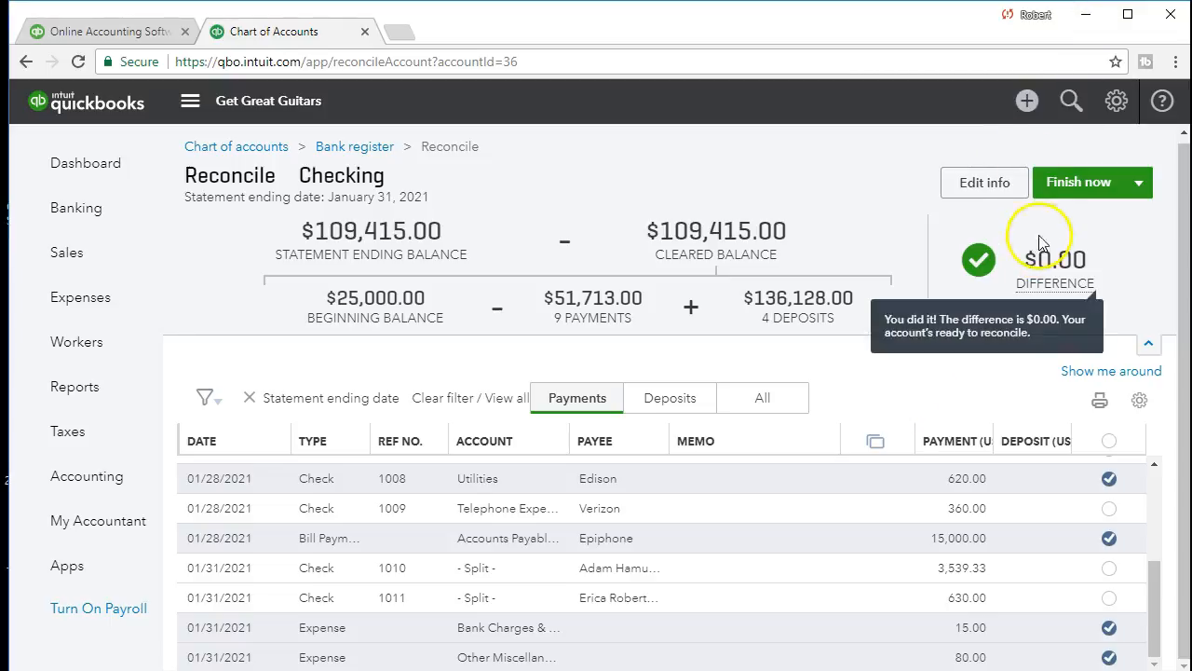
# Finish the Checking account reconciliation for January 31, 2021 and view the summary of its reconciliation report.
pyautogui.click(1066, 191)
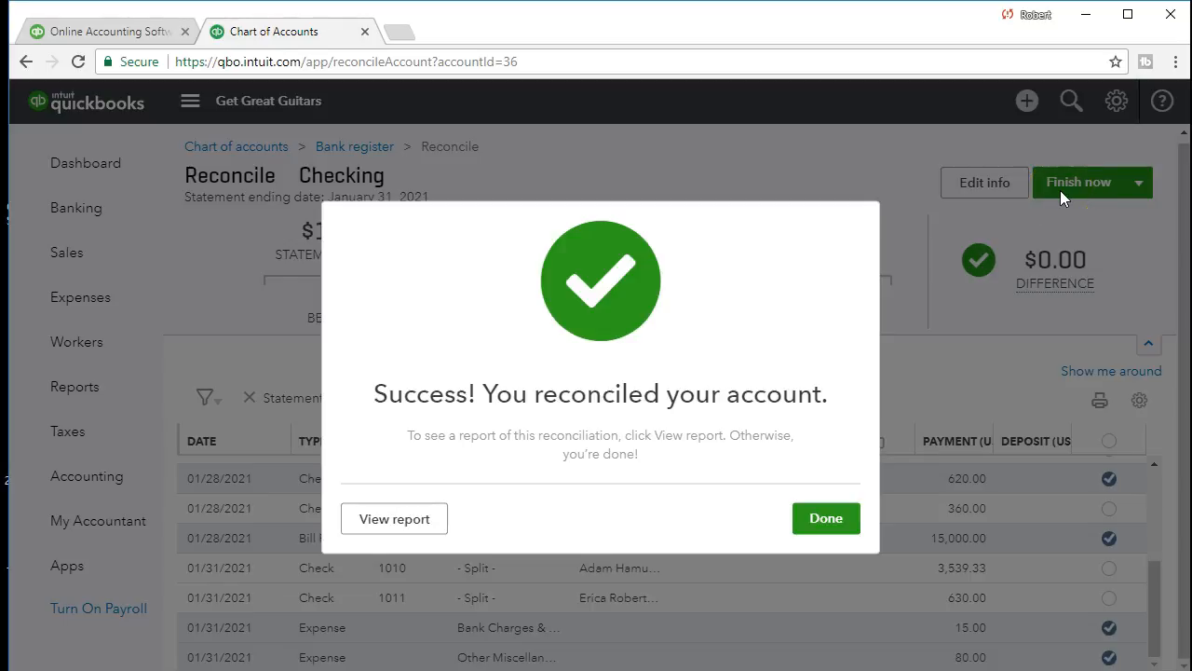
pyautogui.click(432, 527)
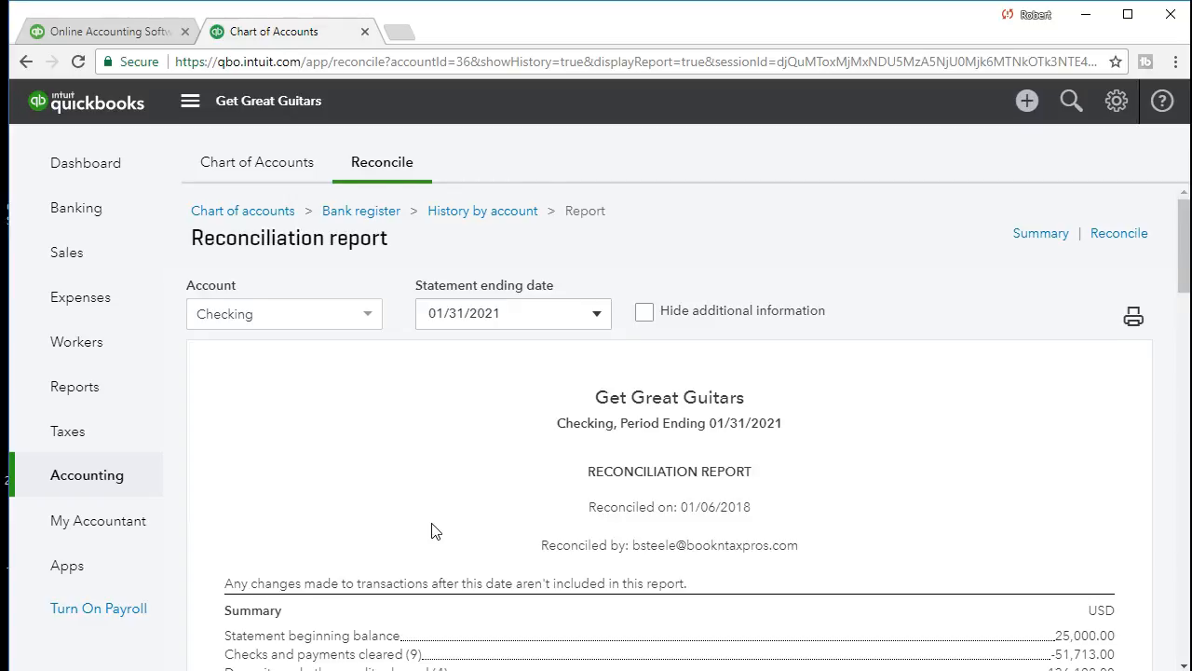
pyautogui.scroll(-2, 432, 531)
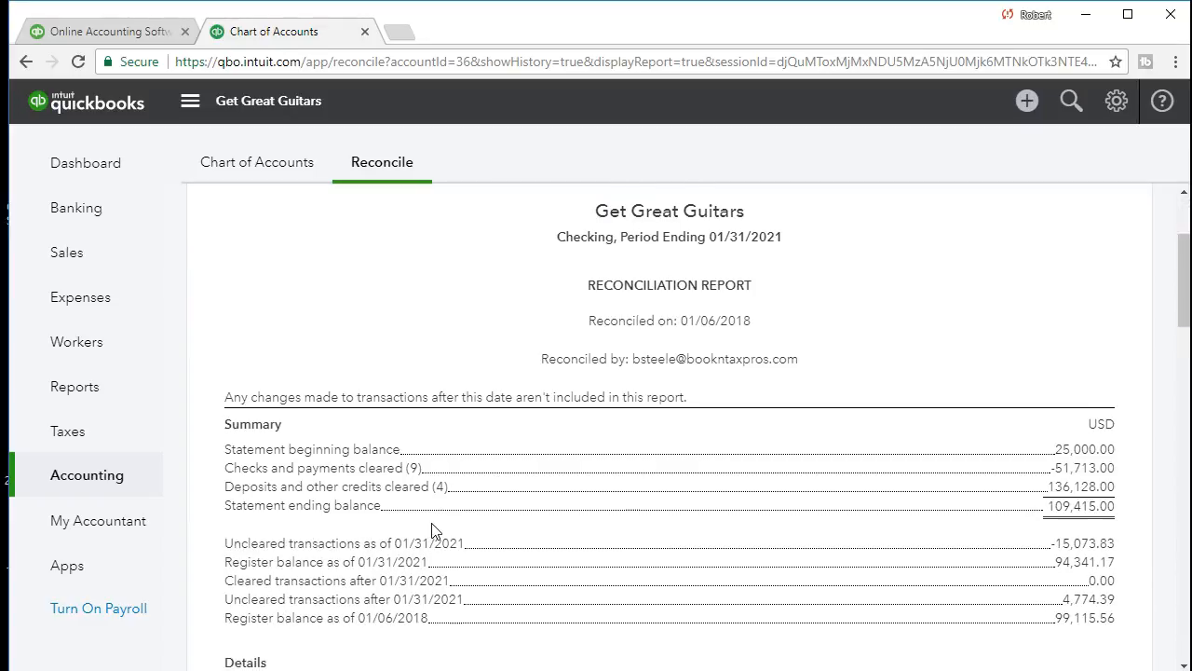
pyautogui.scroll(-1, 432, 531)
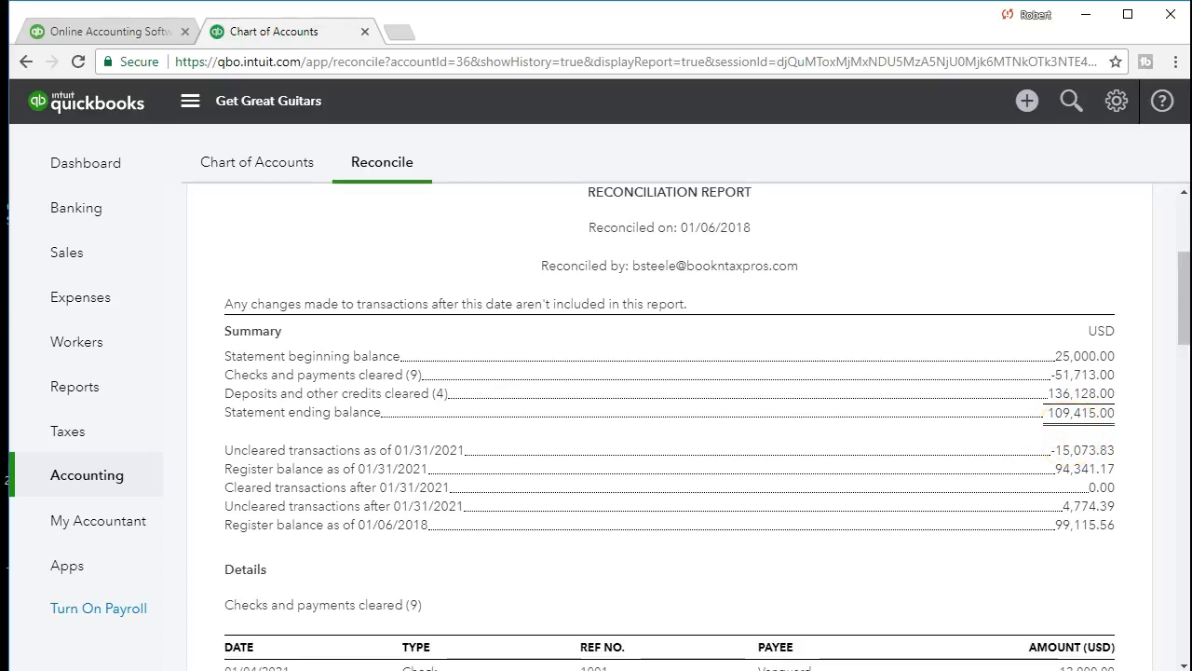
# Switch to Bank Rec.xlsx in Excel to check the bank statement's January 31 balance, and return to the reconciliation report.
pyautogui.hotkey('alt', 'Tab')
pyautogui.scroll(1, 522, 484)
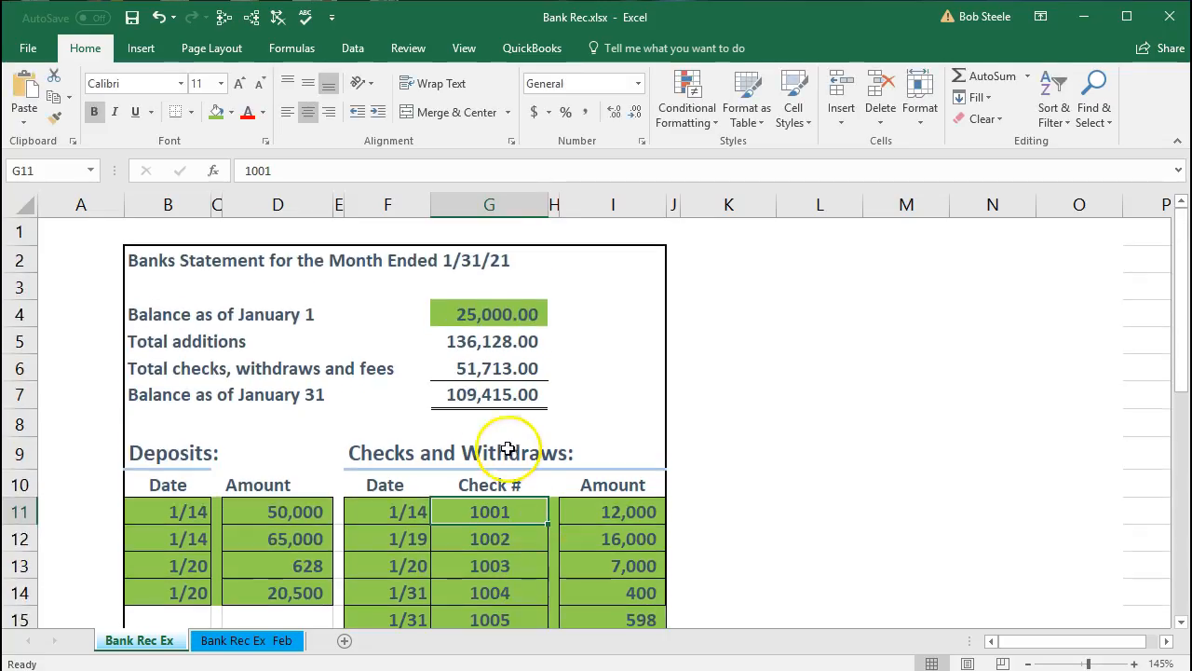
pyautogui.click(485, 396)
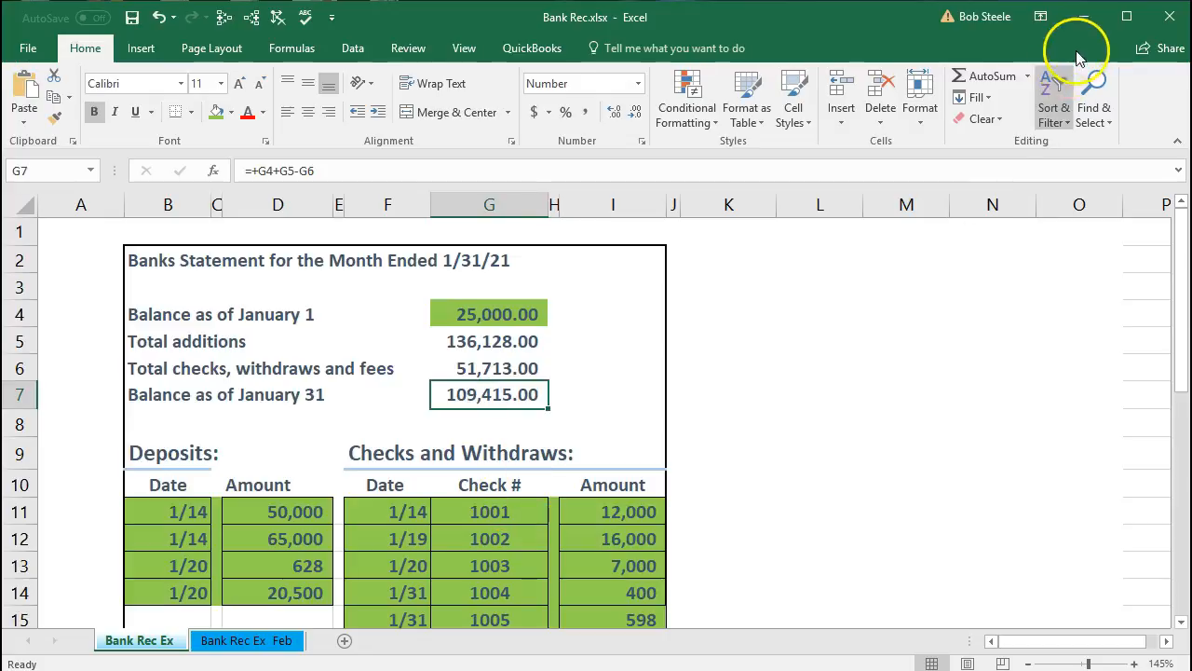
pyautogui.click(1085, 17)
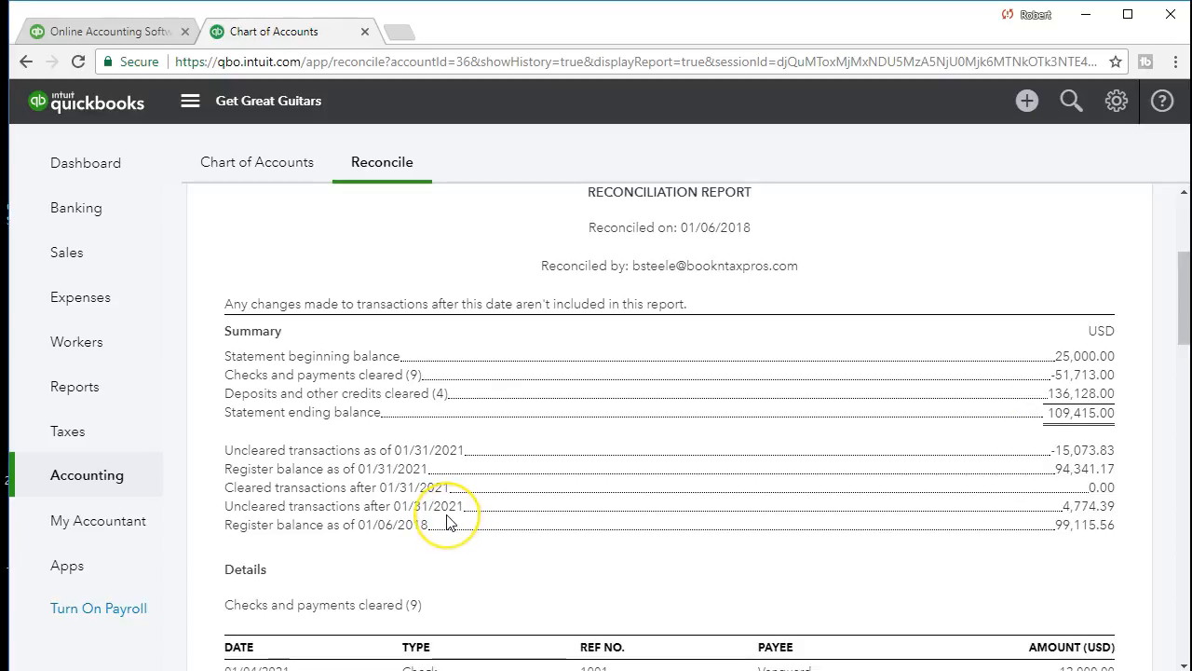
# Examine the report's summary, cleared payments and deposits, and the uncleared items as of 01/31/2021.
pyautogui.scroll(-1, 447, 521)
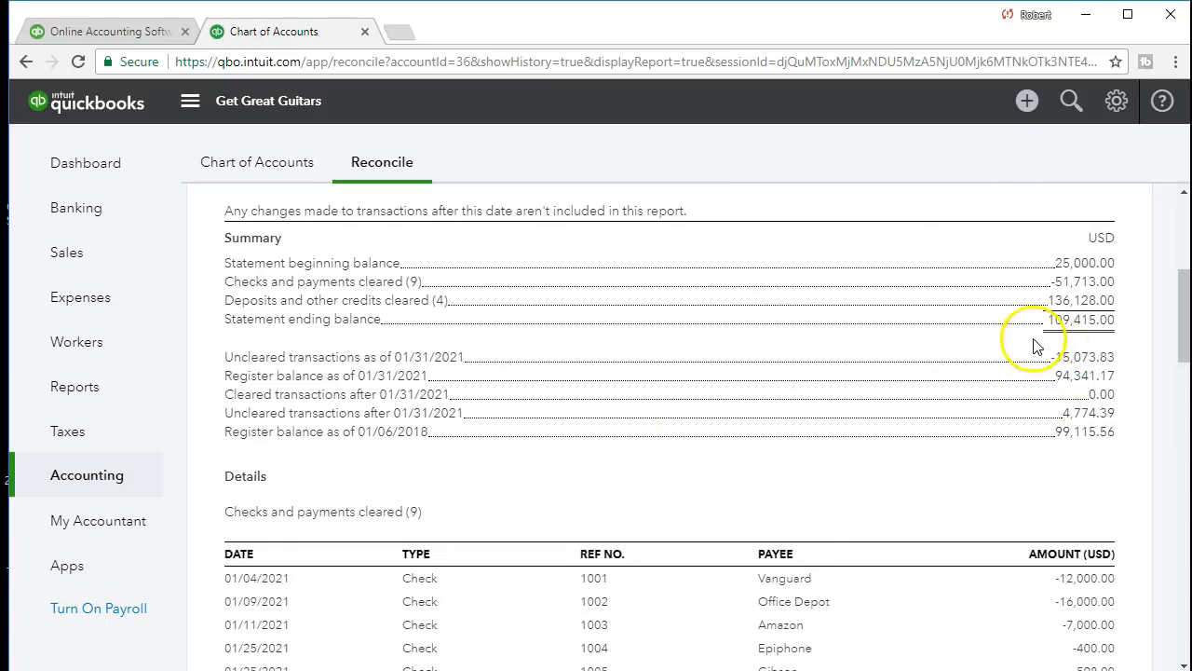
pyautogui.scroll(-2, 901, 441)
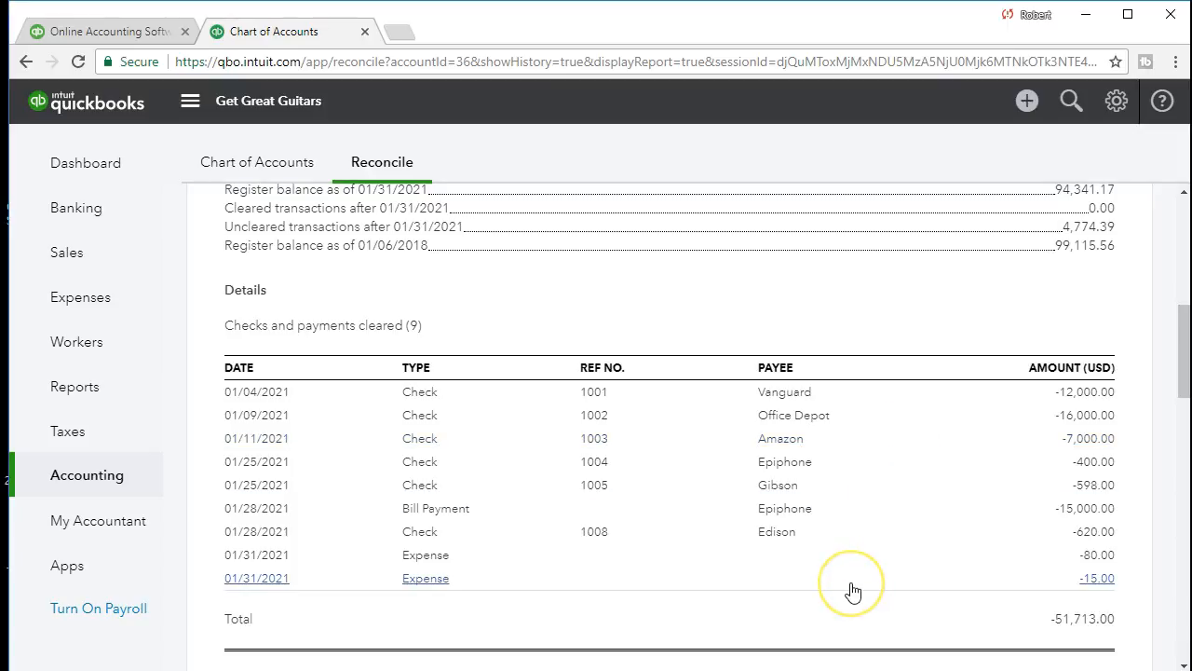
pyautogui.scroll(1, 853, 591)
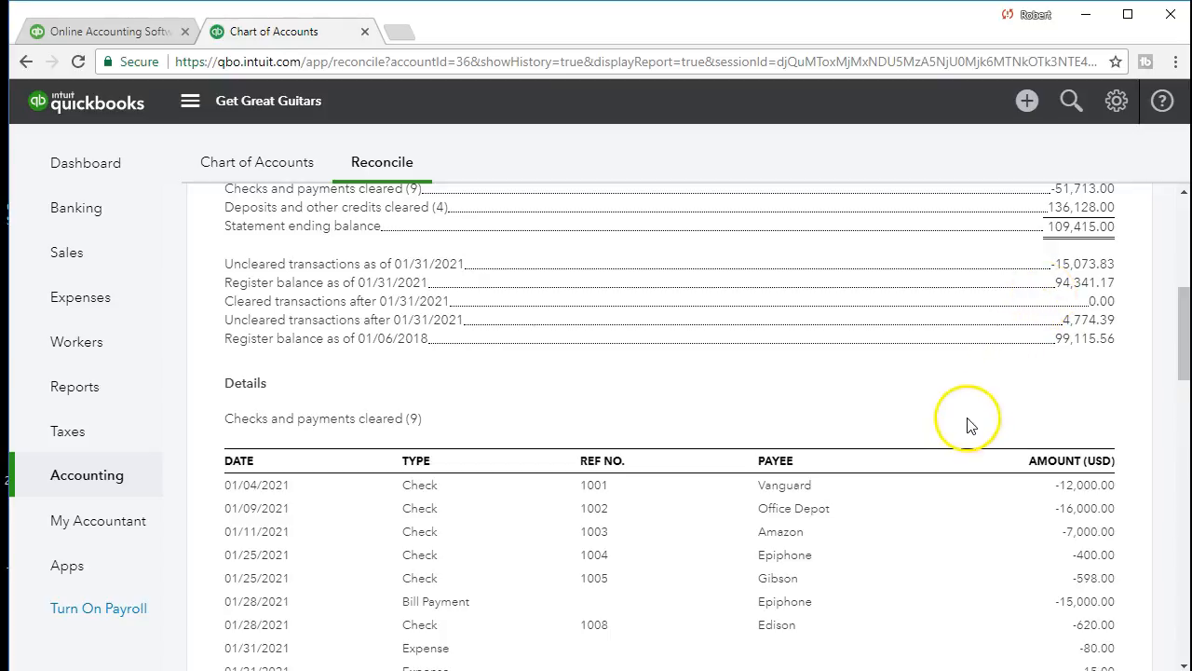
pyautogui.scroll(-1, 968, 424)
pyautogui.scroll(-3, 965, 449)
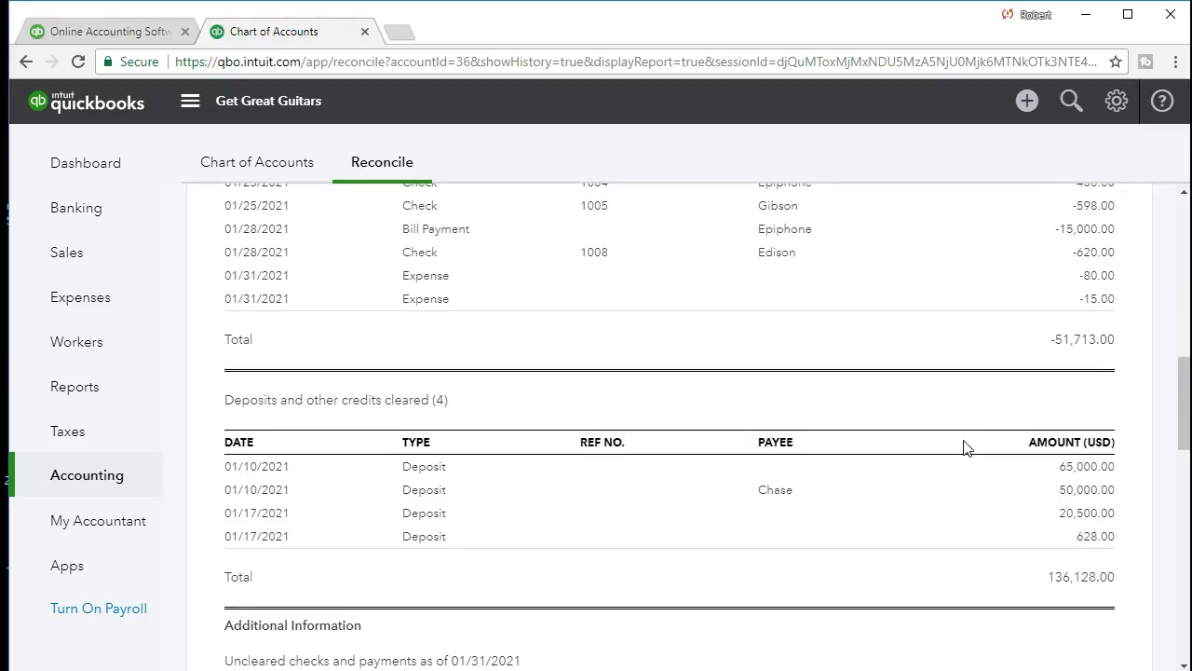
pyautogui.scroll(-4, 453, 487)
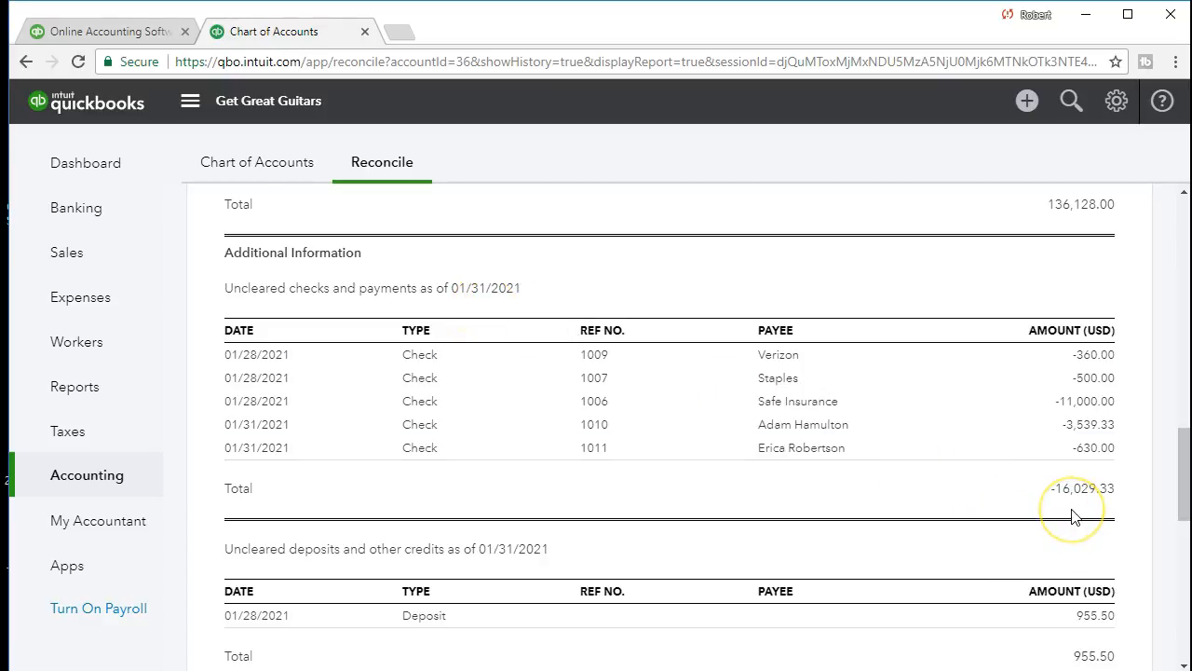
pyautogui.scroll(-1, 1073, 517)
# In Calculator, subtract the uncleared deposits of 955.5 from the uncleared checks and payments of 16029.33.
pyautogui.click(905, 529)
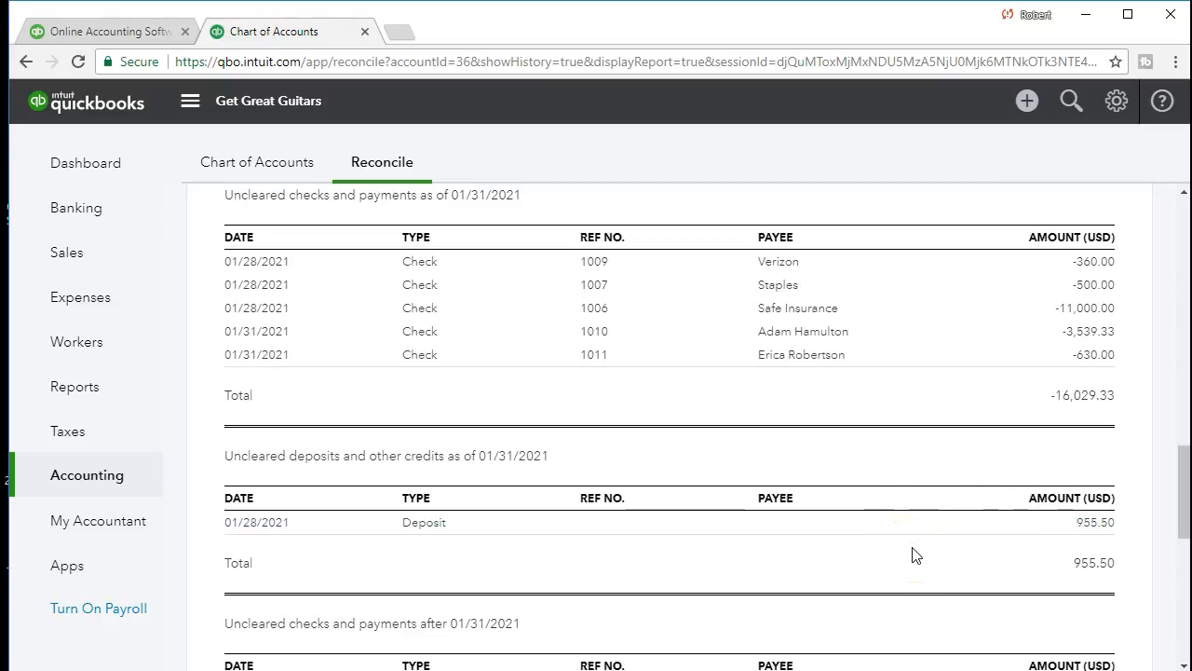
pyautogui.moveTo(878, 392); pyautogui.dragTo(809, 218)
pyautogui.click(533, 495)
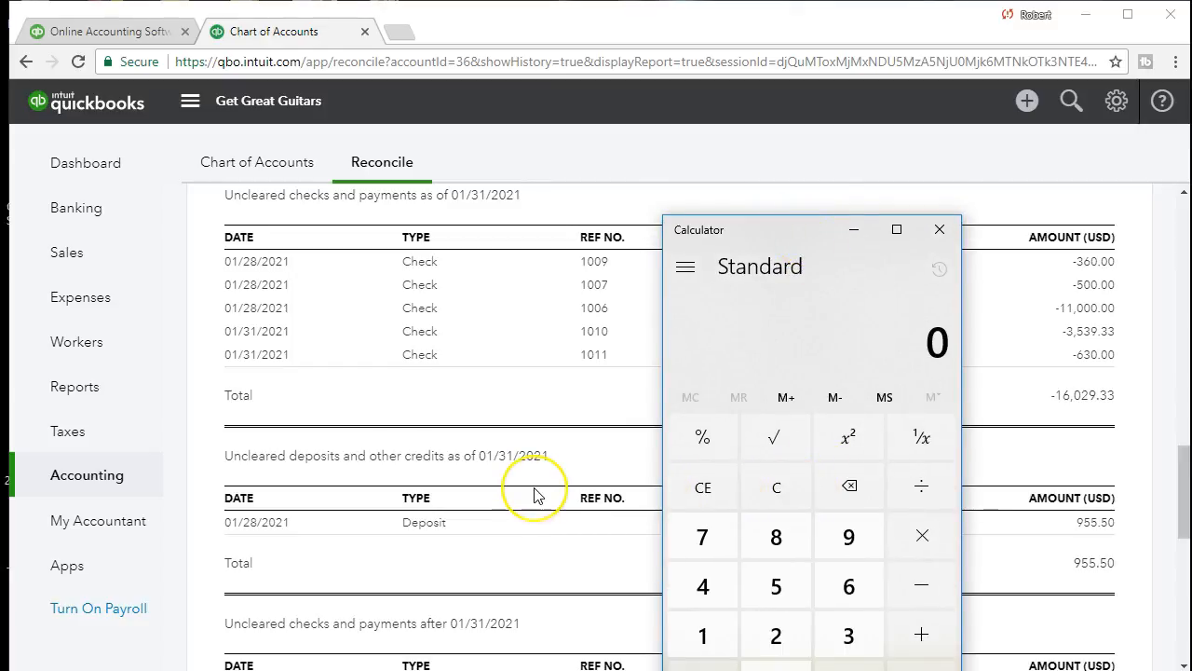
pyautogui.write('16,0')
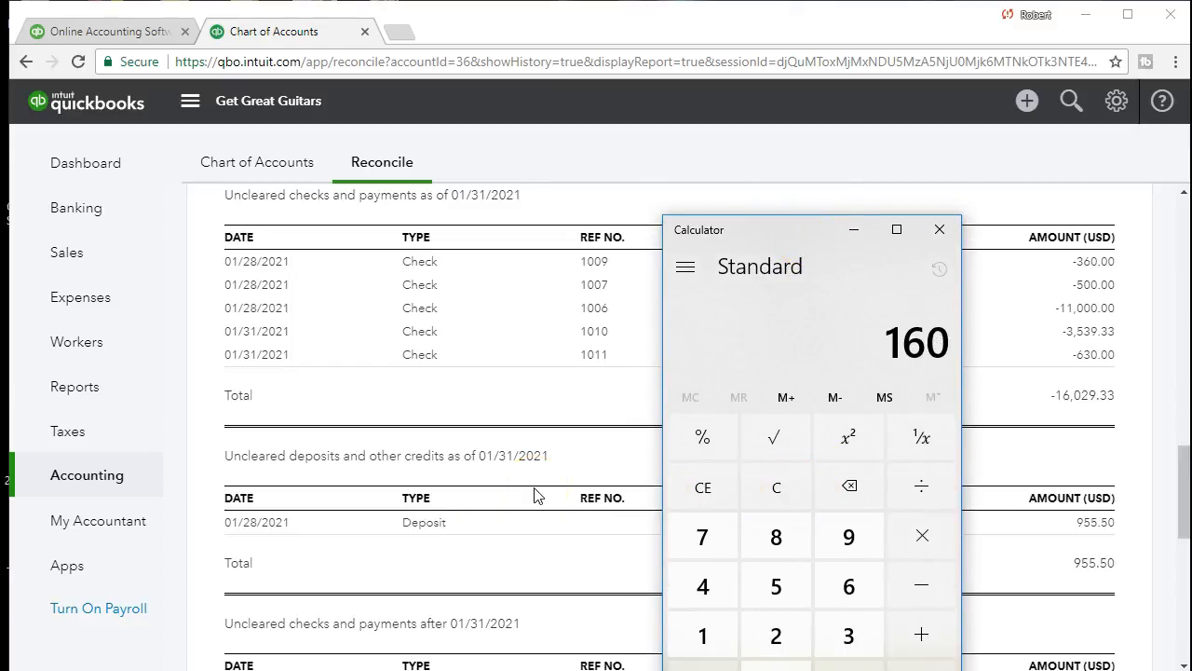
pyautogui.write('29')
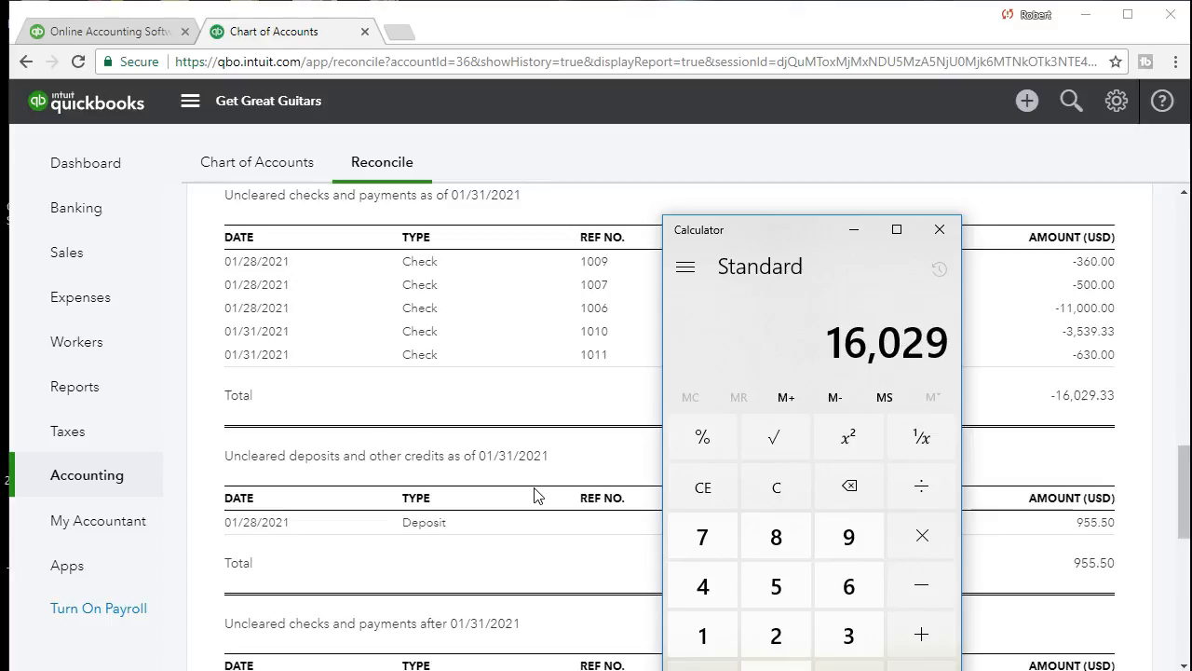
pyautogui.write('.33')
pyautogui.press('-')
pyautogui.click(1057, 573)
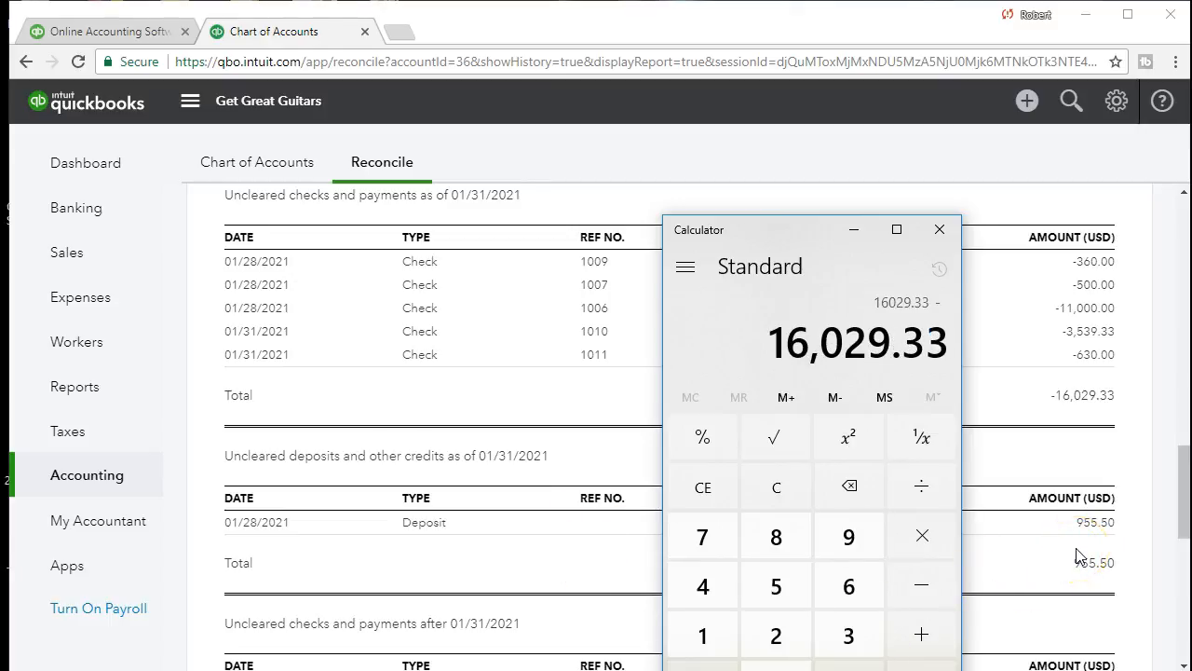
pyautogui.write('955.5')
pyautogui.press('Return')
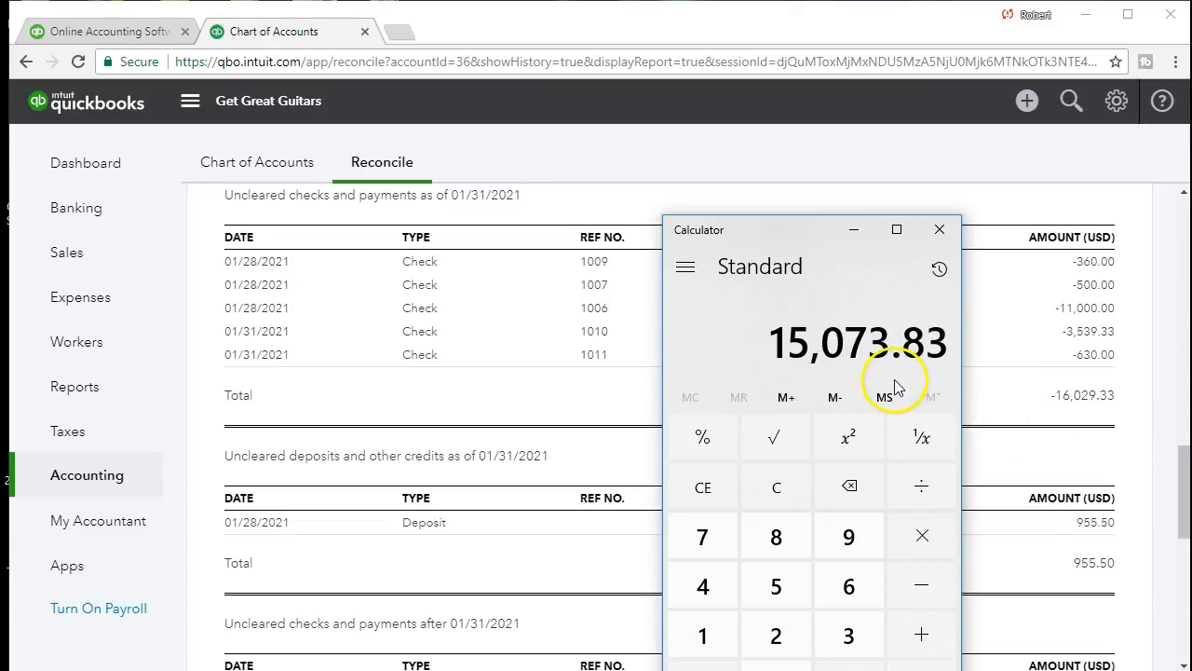
pyautogui.moveTo(808, 231); pyautogui.dragTo(1191, 257)
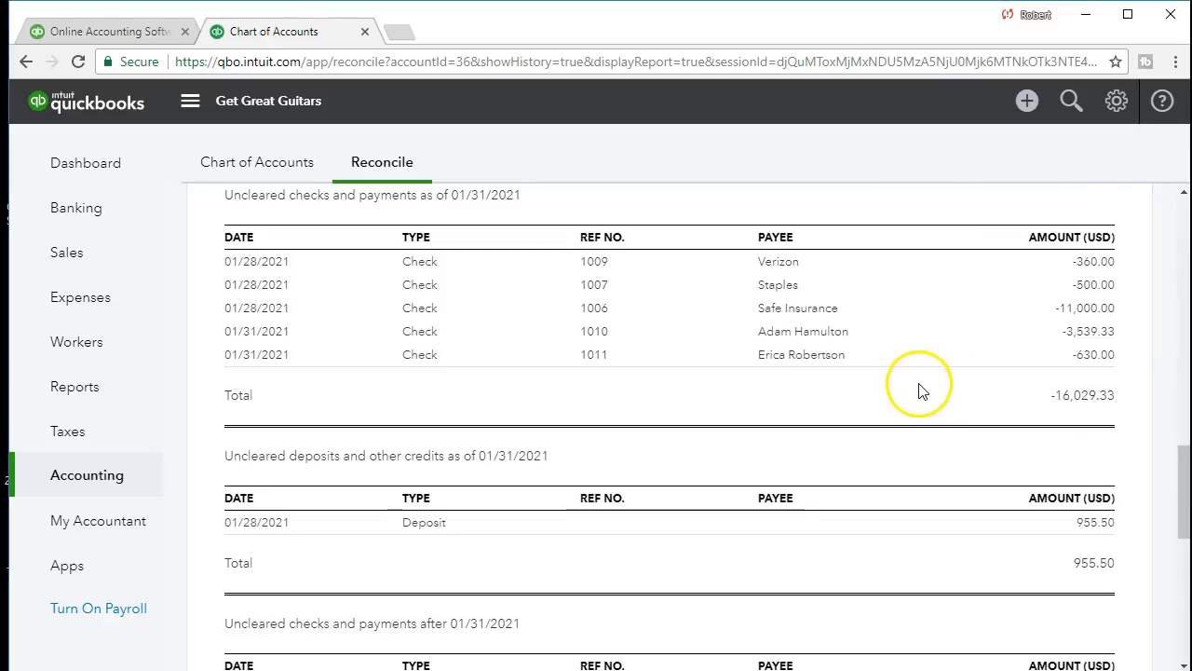
# Compare the report summary's uncleared transactions and balances with the bank statement in the Excel workbook, and return to the report.
pyautogui.scroll(10, 918, 401)
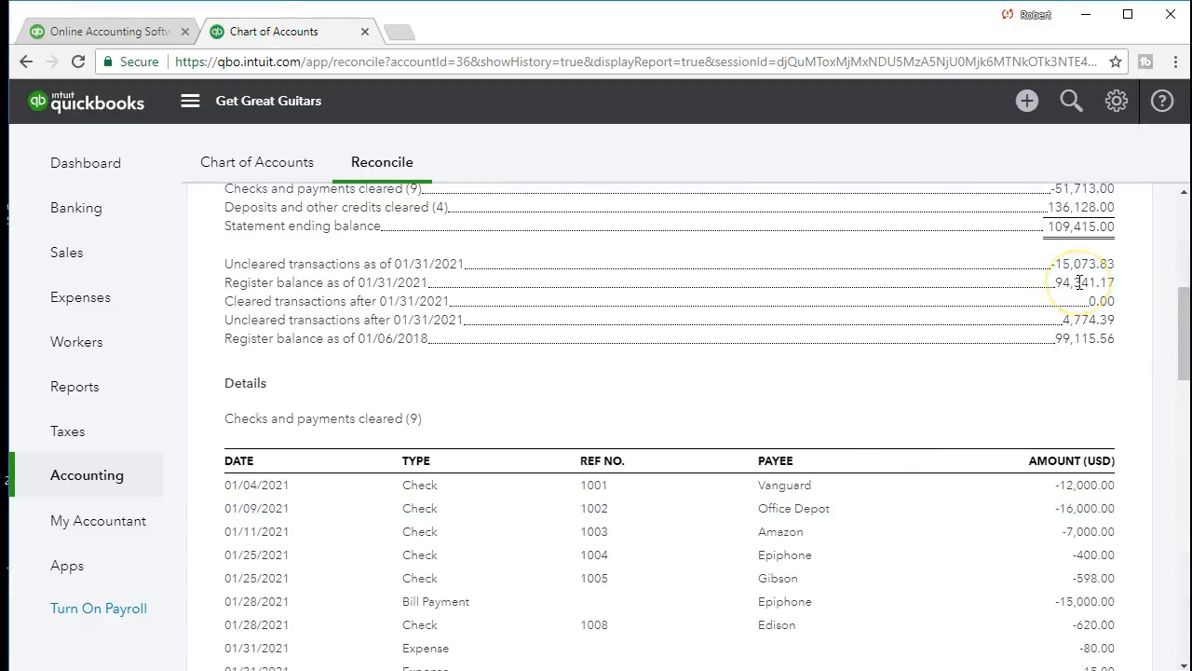
pyautogui.scroll(1, 1012, 347)
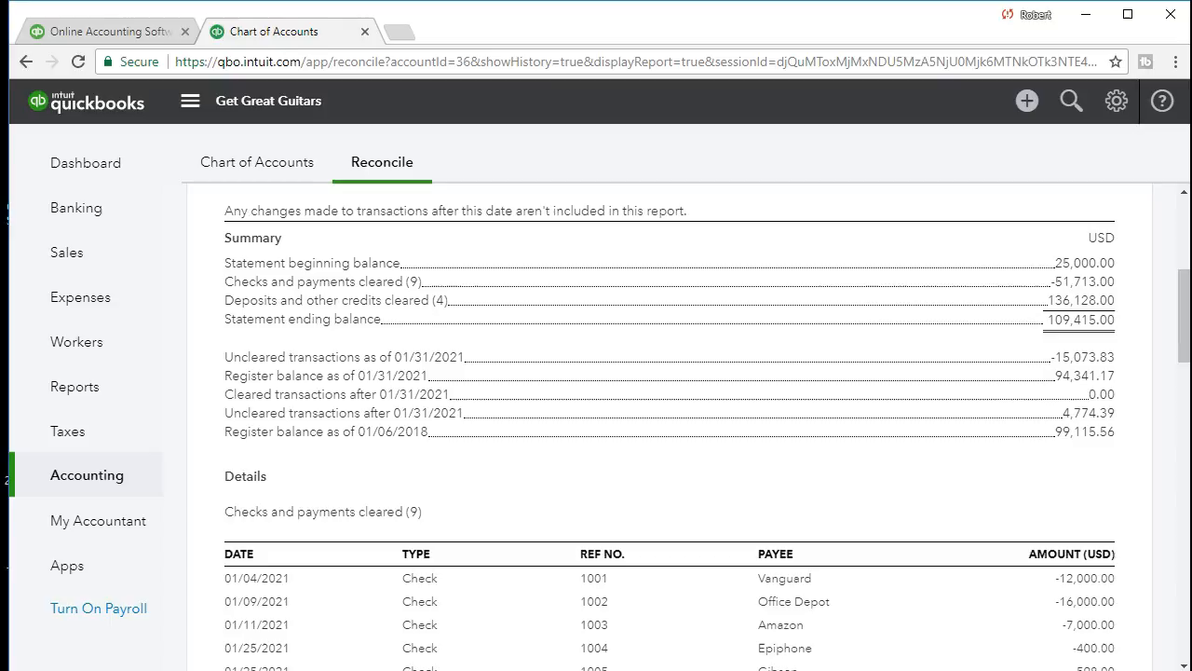
pyautogui.click(546, 670)
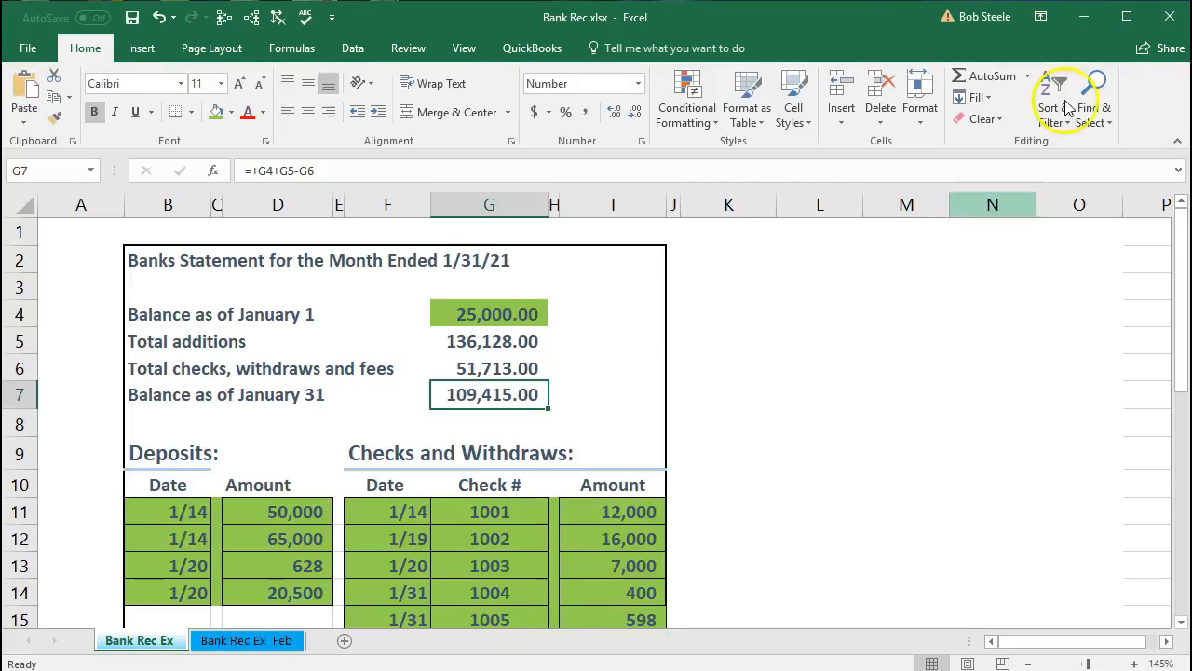
pyautogui.click(1085, 17)
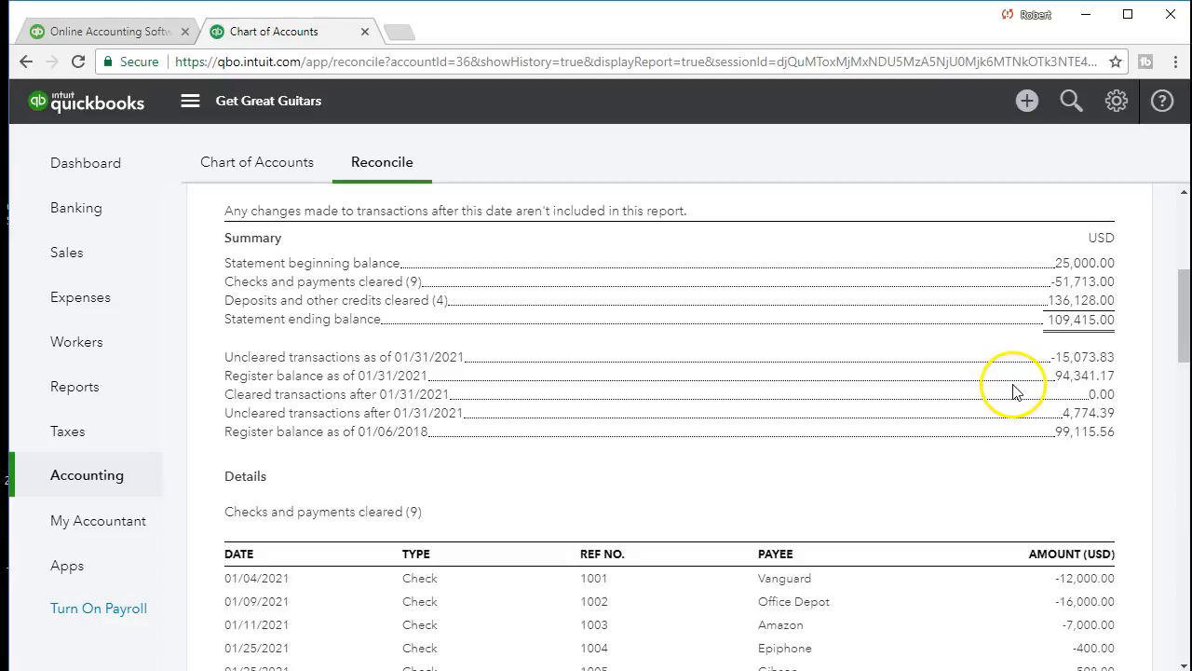
# Review the report's cleared payments and deposits, uncleared items as of 01/31/2021, and uncleared payments after that date.
pyautogui.scroll(-1, 522, 482)
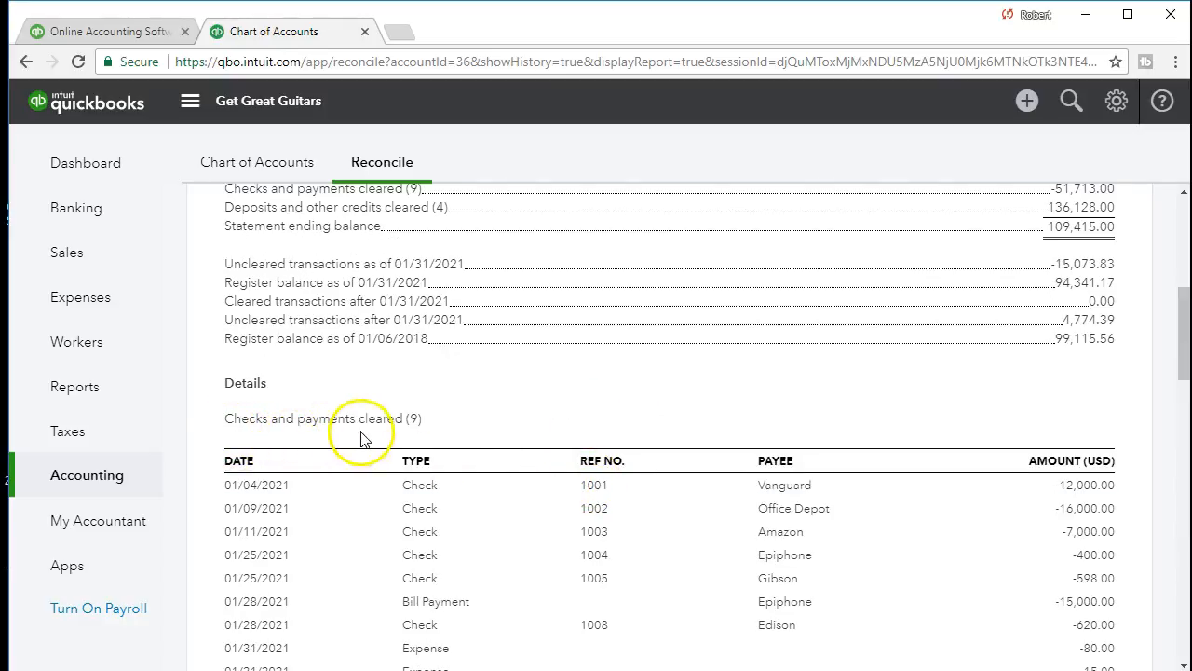
pyautogui.scroll(-1, 373, 438)
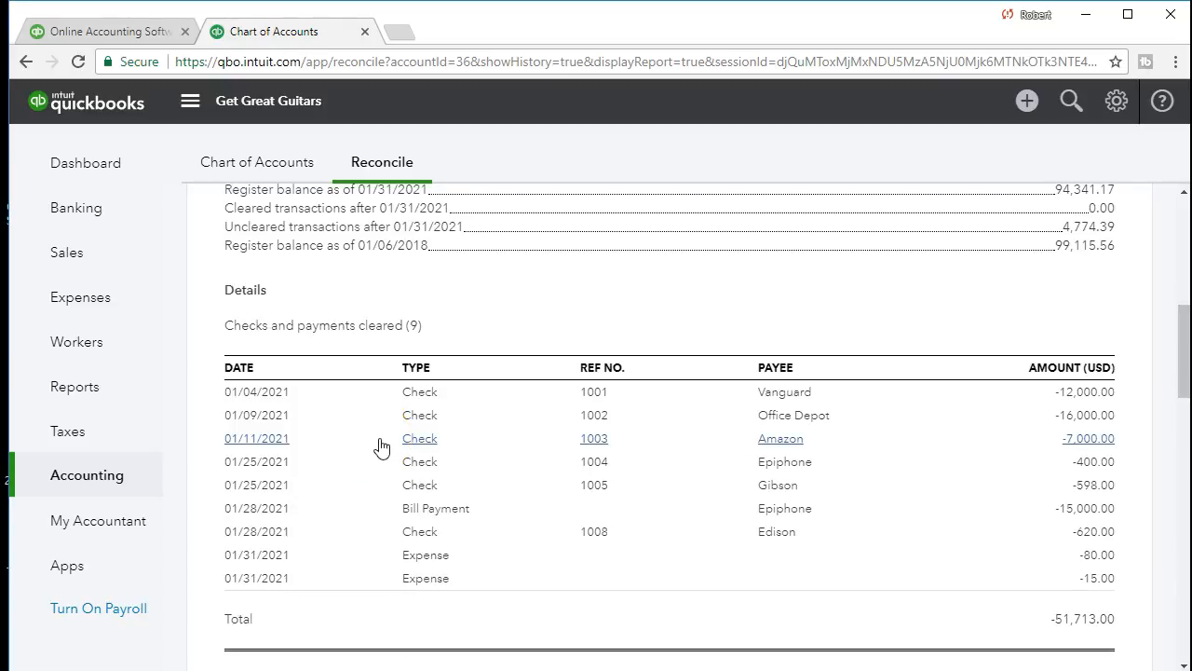
pyautogui.scroll(-3, 380, 447)
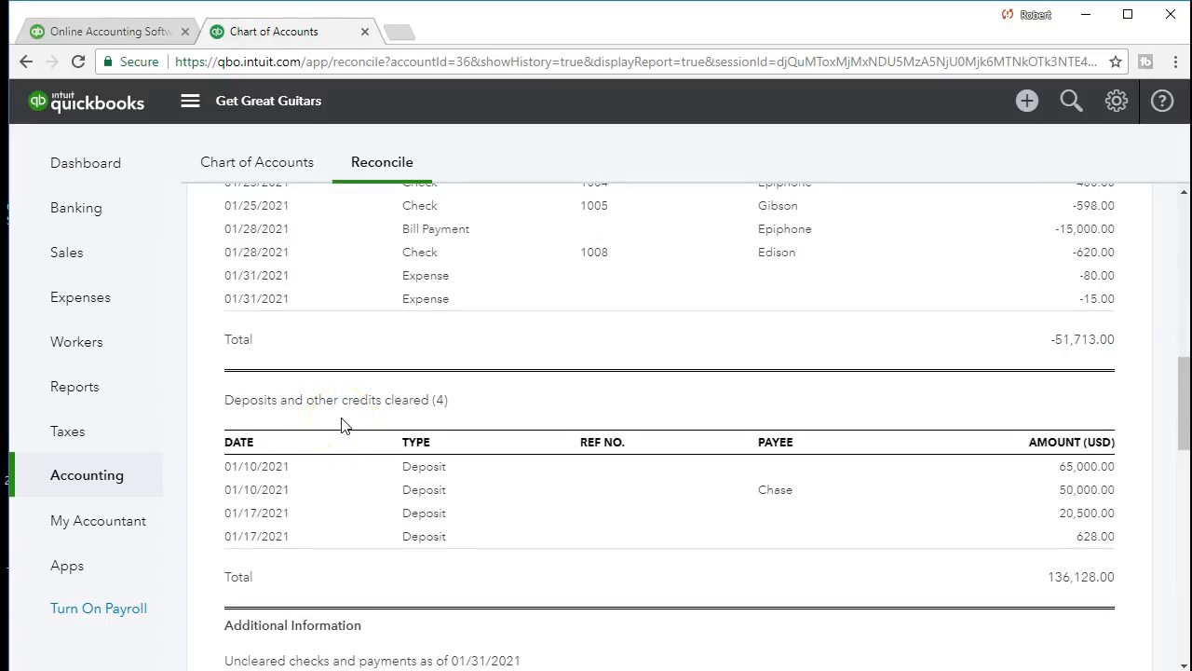
pyautogui.scroll(-4, 342, 425)
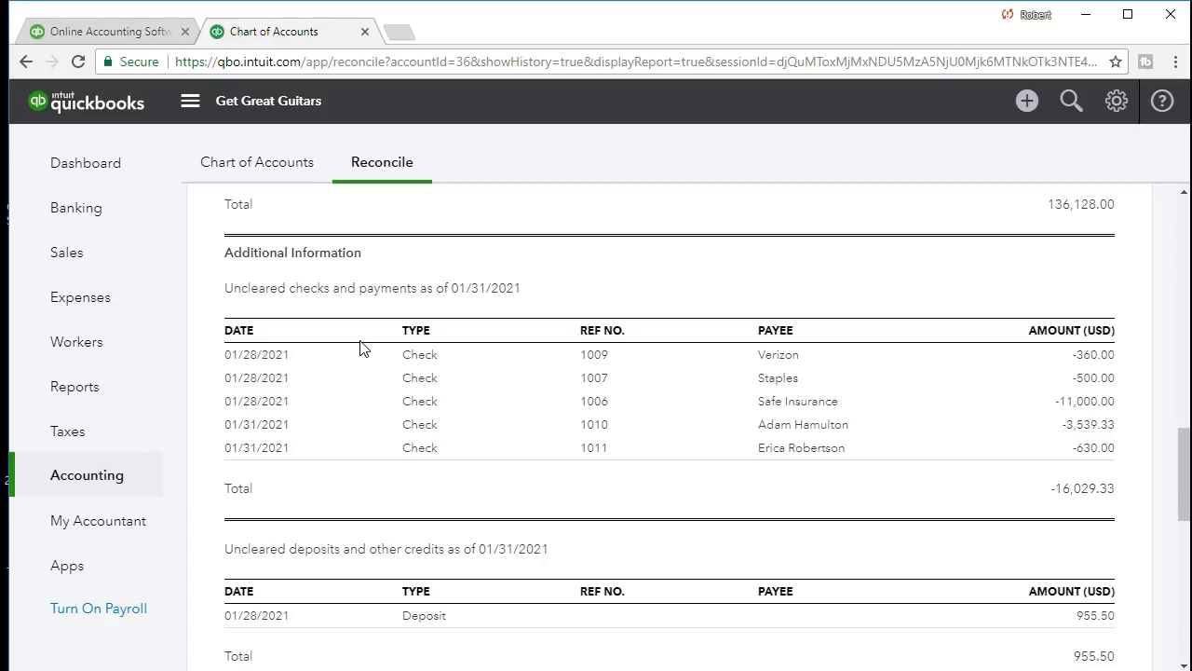
pyautogui.scroll(-1, 372, 493)
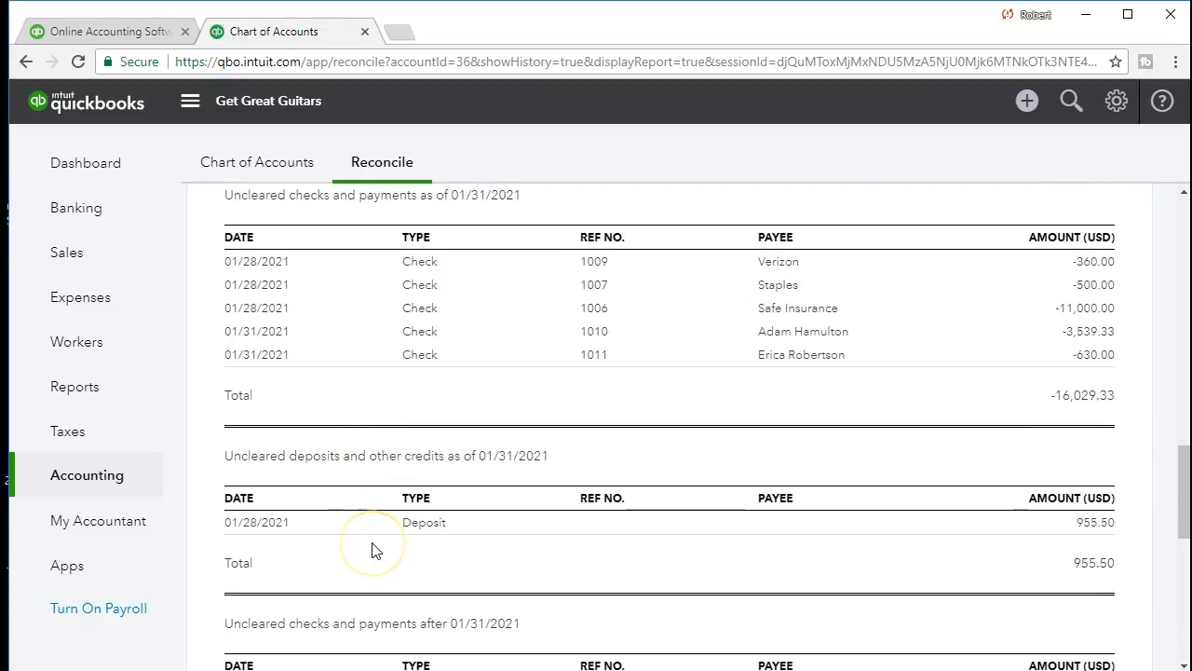
pyautogui.scroll(-1, 375, 550)
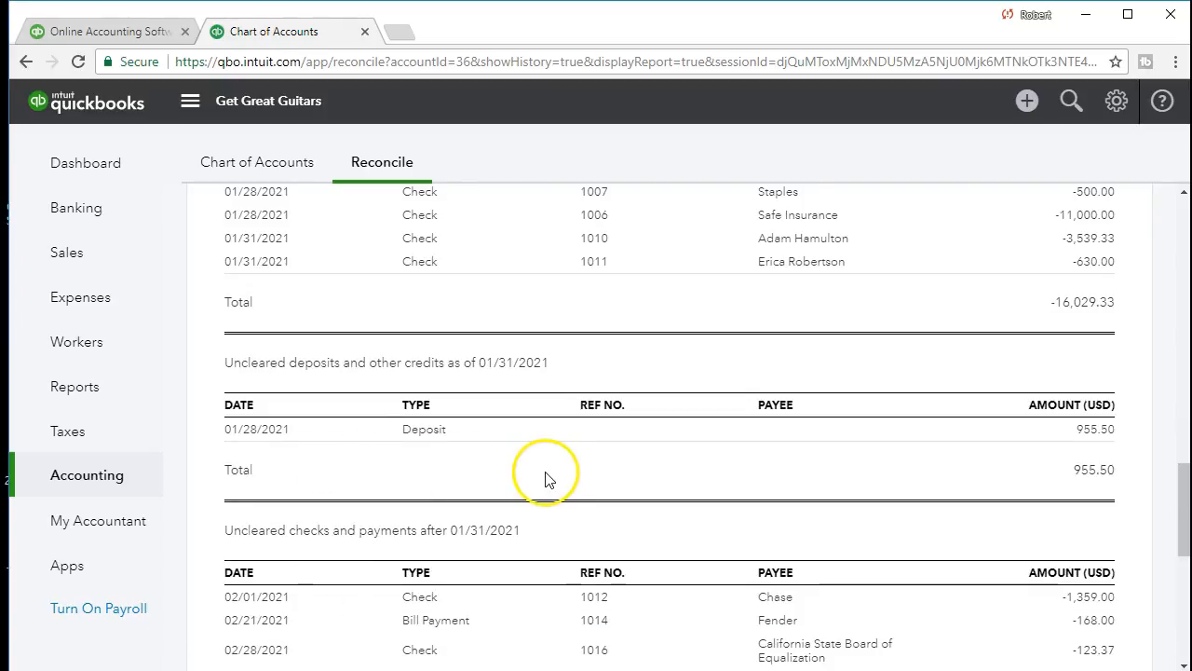
pyautogui.scroll(-1, 565, 477)
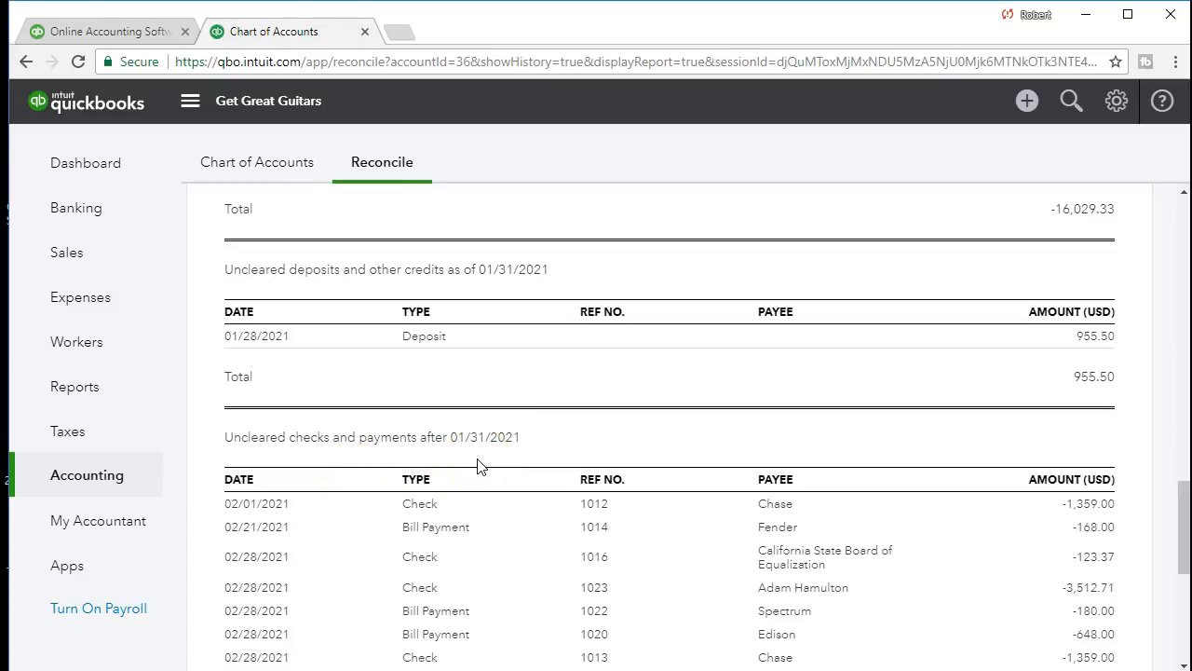
pyautogui.scroll(5, 568, 480)
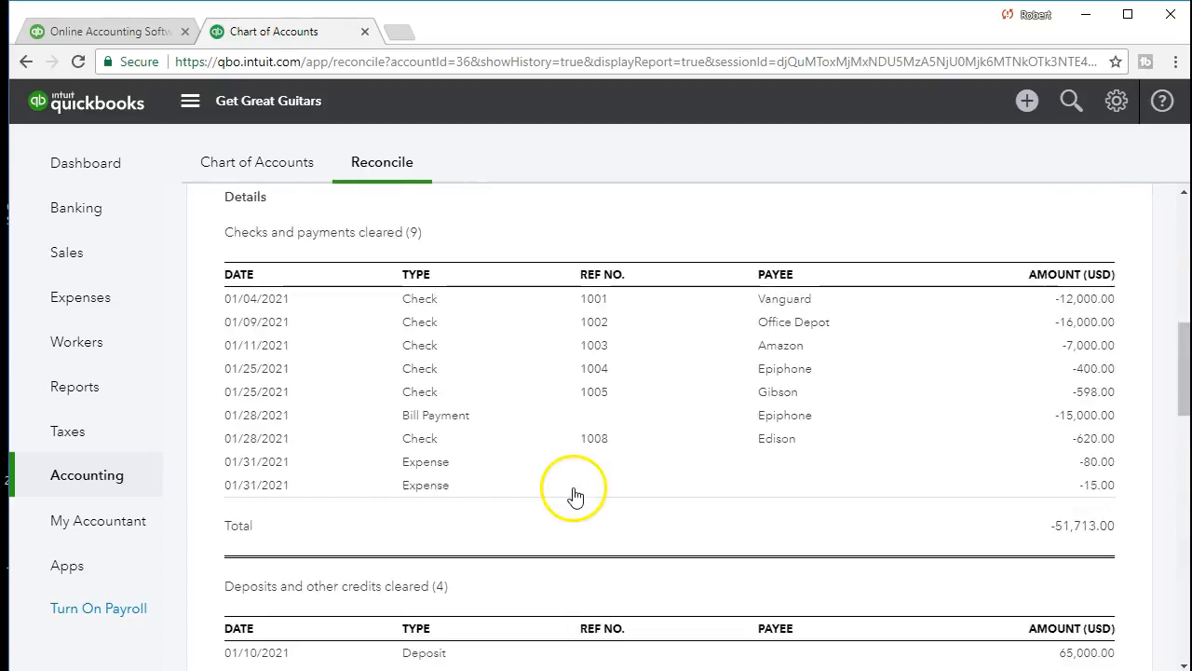
pyautogui.scroll(5, 574, 494)
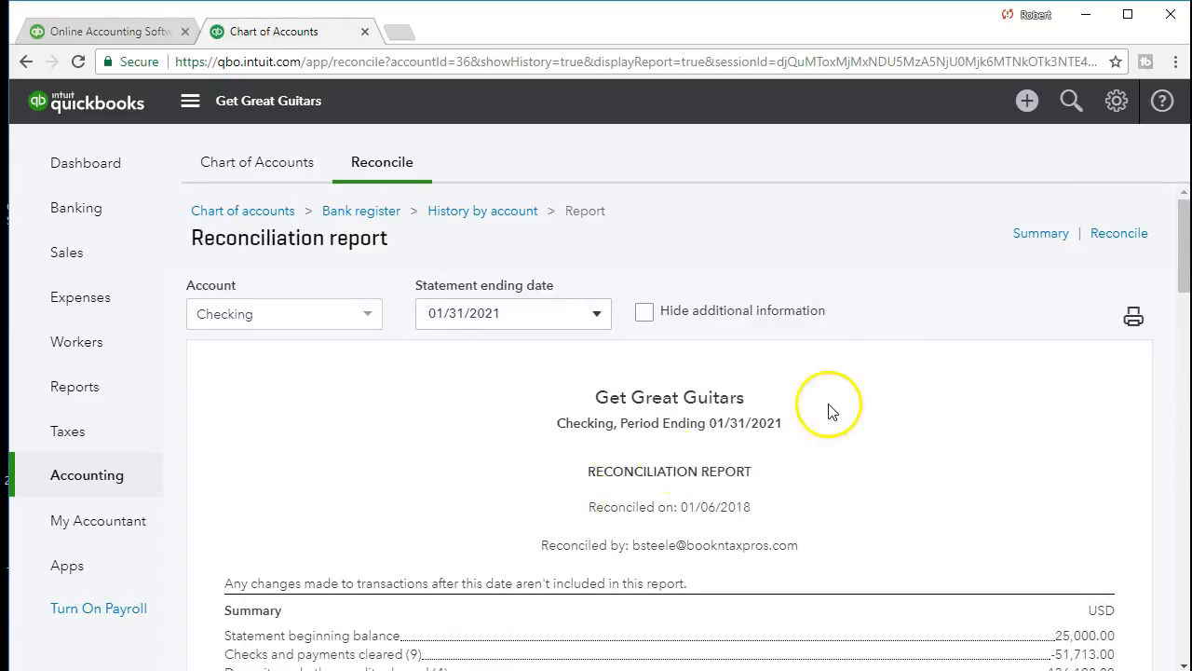
# Open the print preview of the reconciliation report and choose CutePDF Writer as the destination.
pyautogui.click(1131, 320)
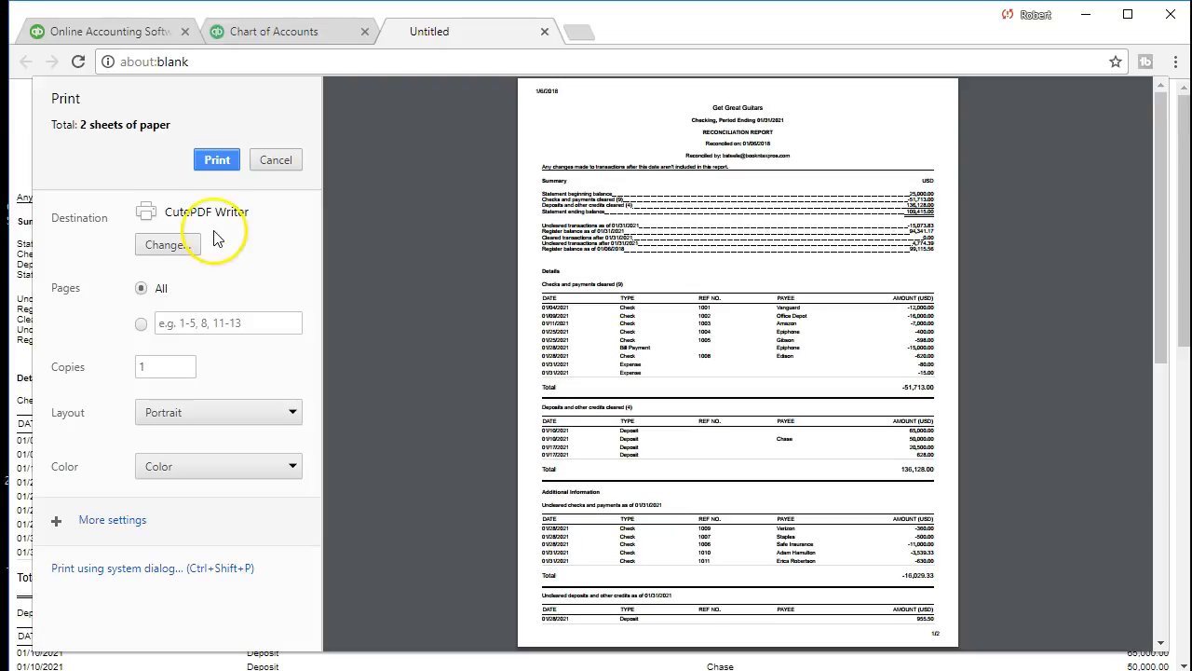
pyautogui.click(184, 249)
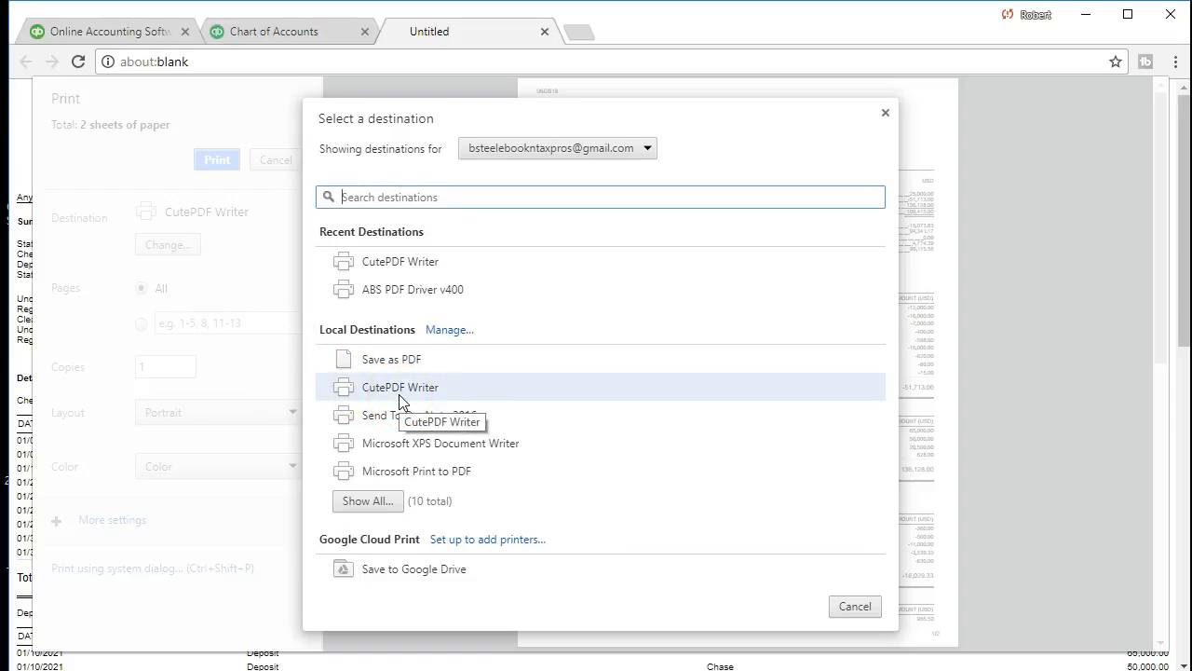
pyautogui.click(454, 393)
pyautogui.click(458, 394)
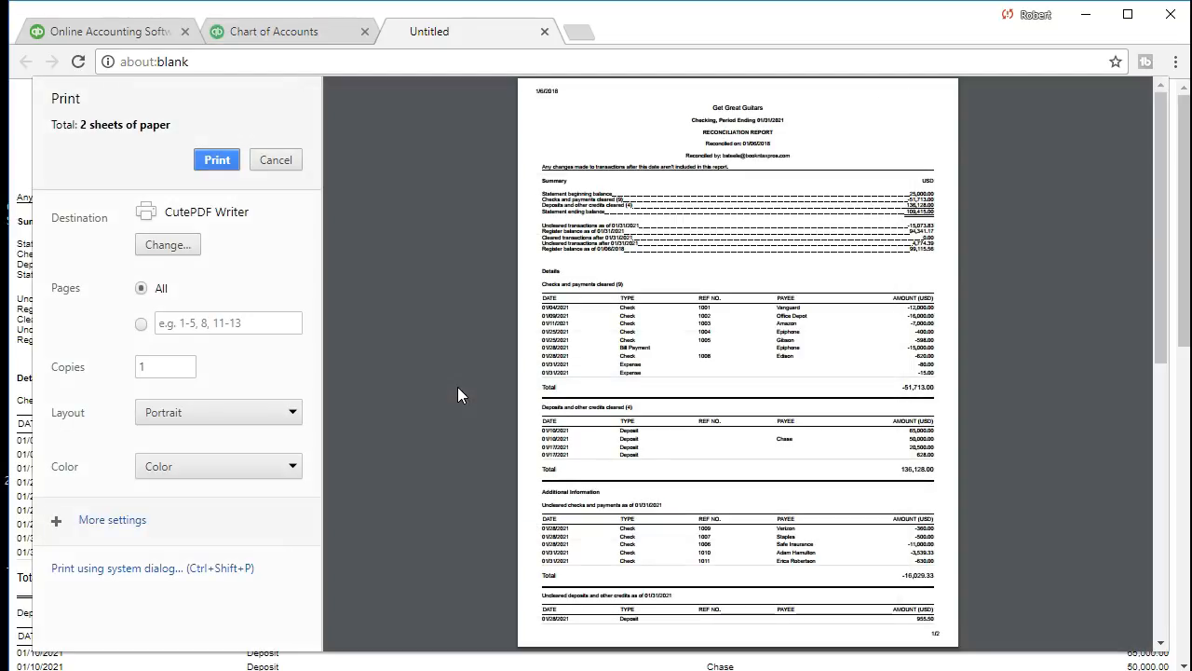
# Print the report with CutePDF Writer and open a new folder named Docs 9 inside Excel Docs on TOSHIBA EXT (E:) for saving it.
pyautogui.click(381, 331)
pyautogui.click(216, 162)
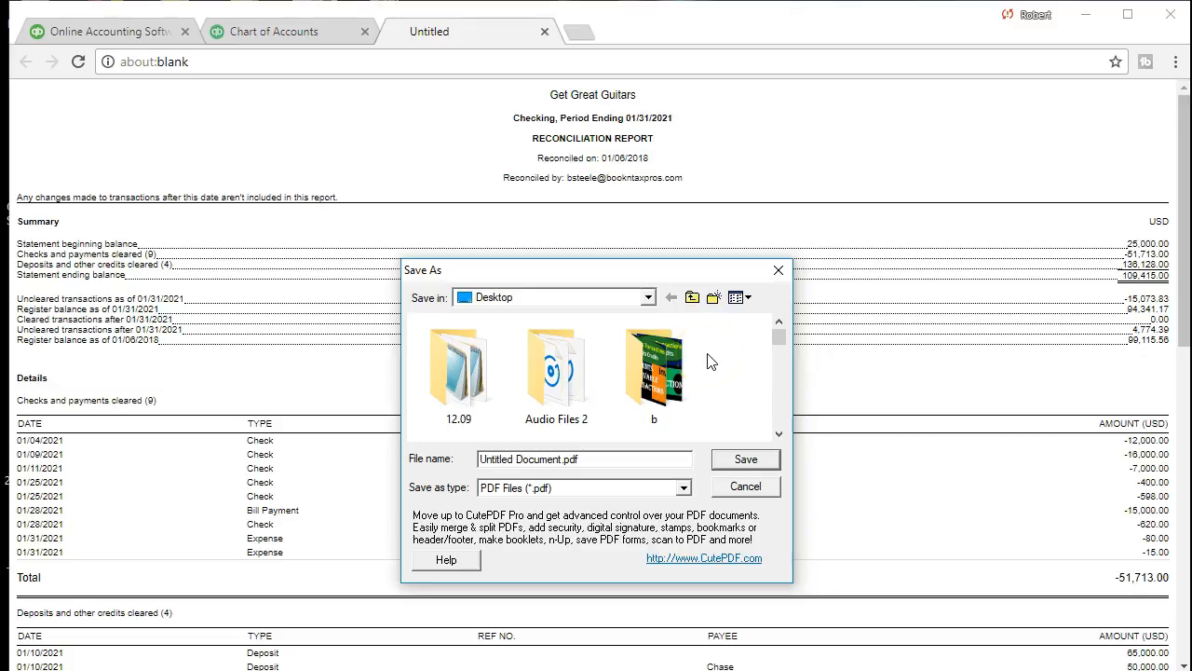
pyautogui.click(649, 300)
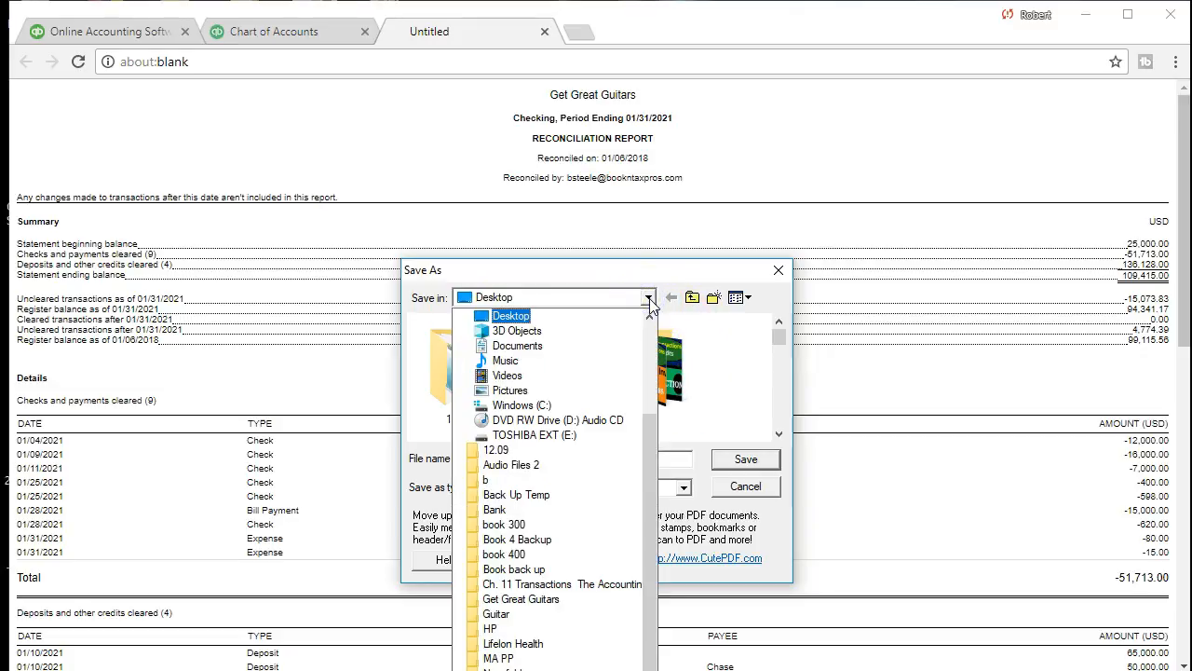
pyautogui.click(559, 435)
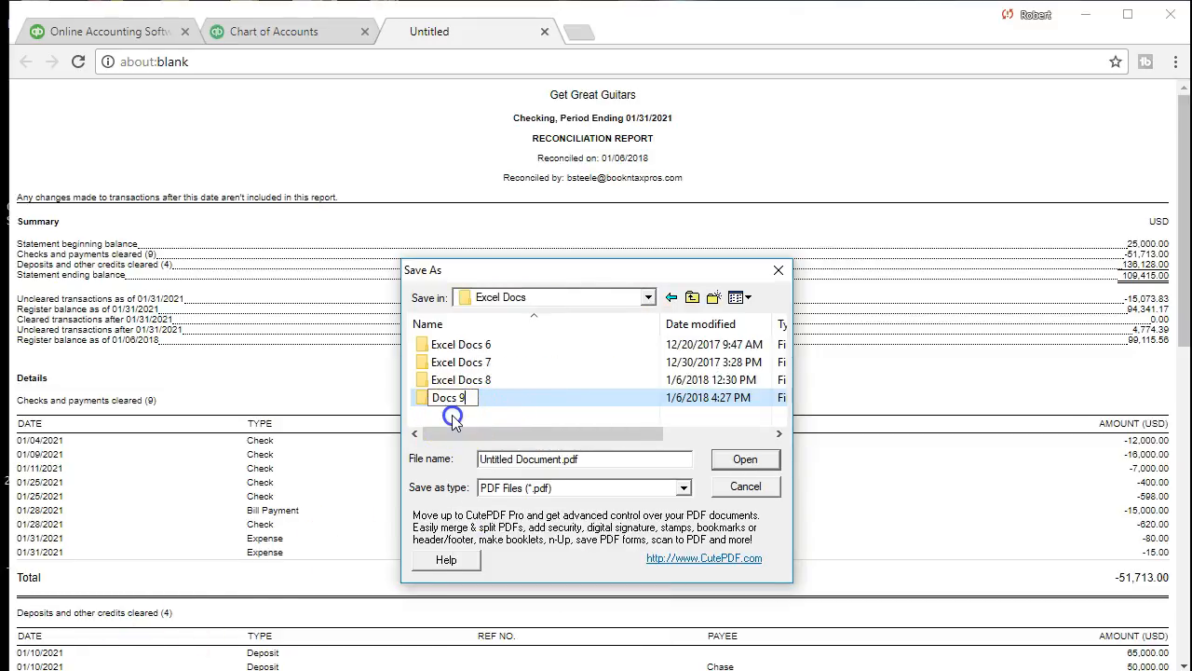
pyautogui.press('Return')
pyautogui.doubleClick(427, 397)
# Name the PDF Bank Rec 01.31.21.pdf and save it in the Docs 9 folder.
pyautogui.click(547, 458)
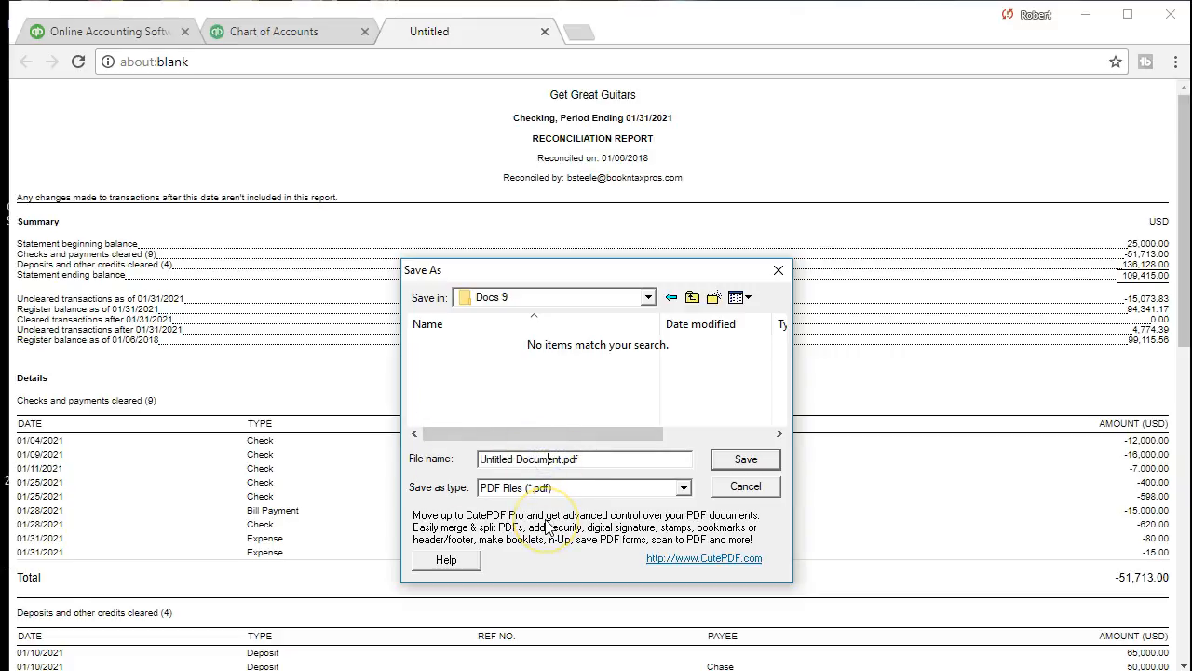
pyautogui.press('Right')
pyautogui.press('BackSpace')
pyautogui.press('BackSpace')
pyautogui.press('BackSpace')
pyautogui.press('BackSpace')
pyautogui.press('BackSpace')
pyautogui.press('BackSpace')
pyautogui.press('BackSpace')
pyautogui.press('BackSpace')
pyautogui.press('BackSpace')
pyautogui.press('BackSpace')
pyautogui.press('BackSpace')
pyautogui.press('BackSpace')
pyautogui.press('BackSpace')
pyautogui.press('BackSpace')
pyautogui.press('BackSpace')
pyautogui.press('BackSpace')
pyautogui.press('BackSpace')
pyautogui.write('Bank ')
pyautogui.write('Rec ')
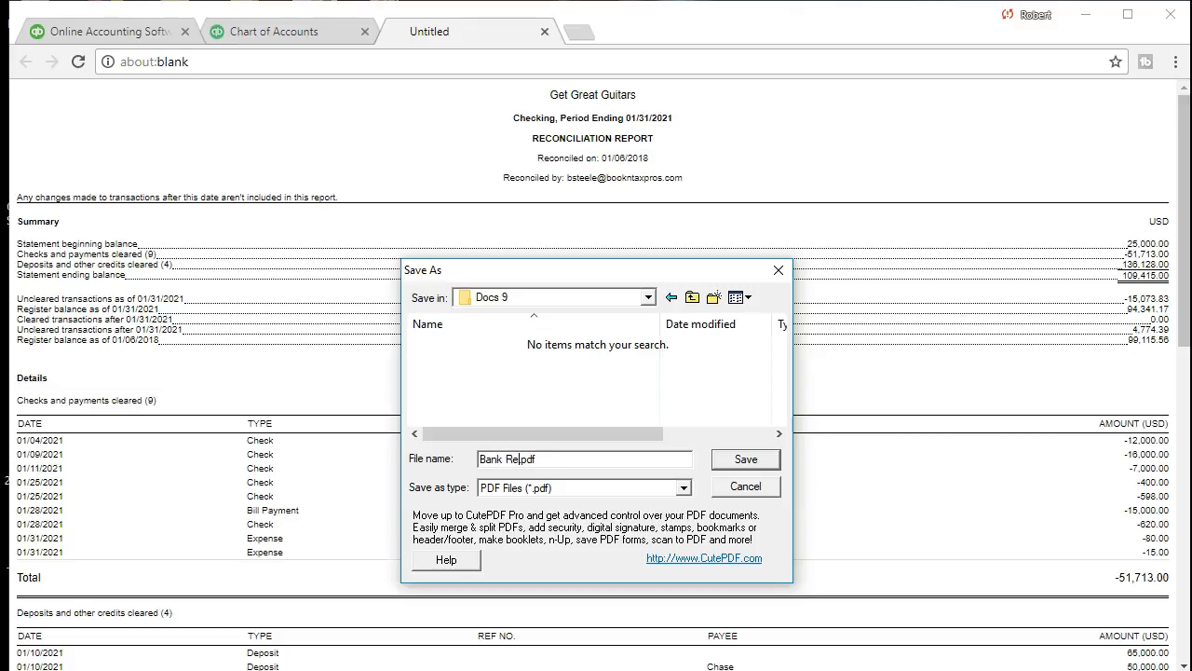
pyautogui.write('01.31.')
pyautogui.write('.21')
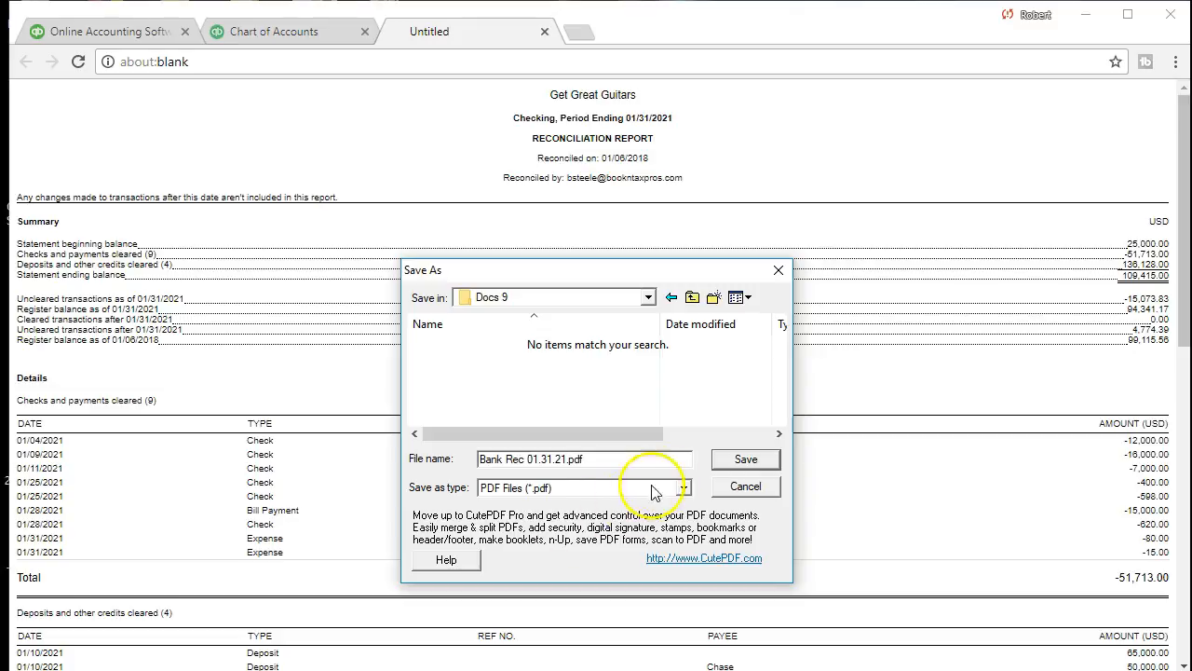
pyautogui.click(716, 458)
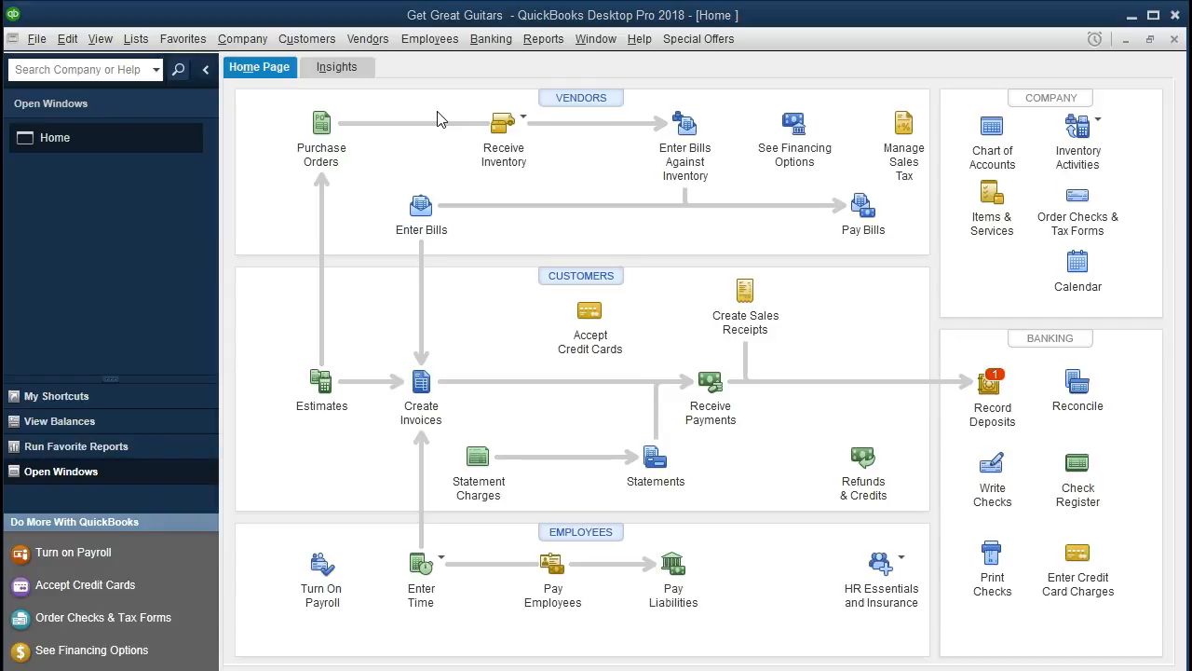
pyautogui.click(36, 39)
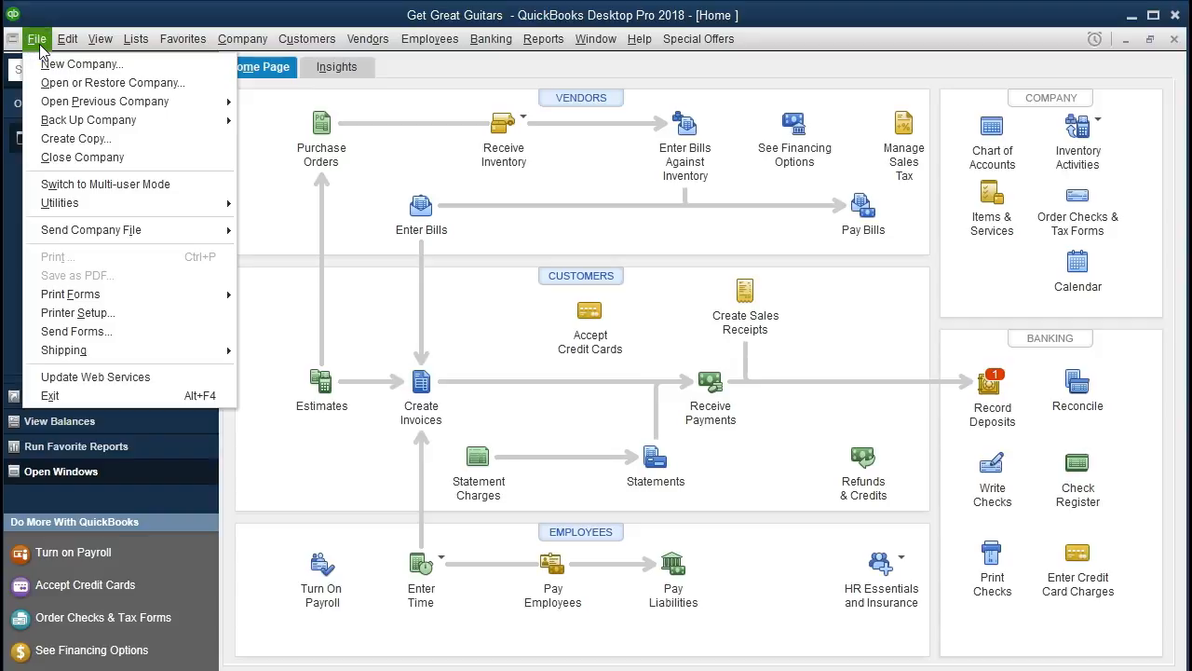
pyautogui.click(38, 41)
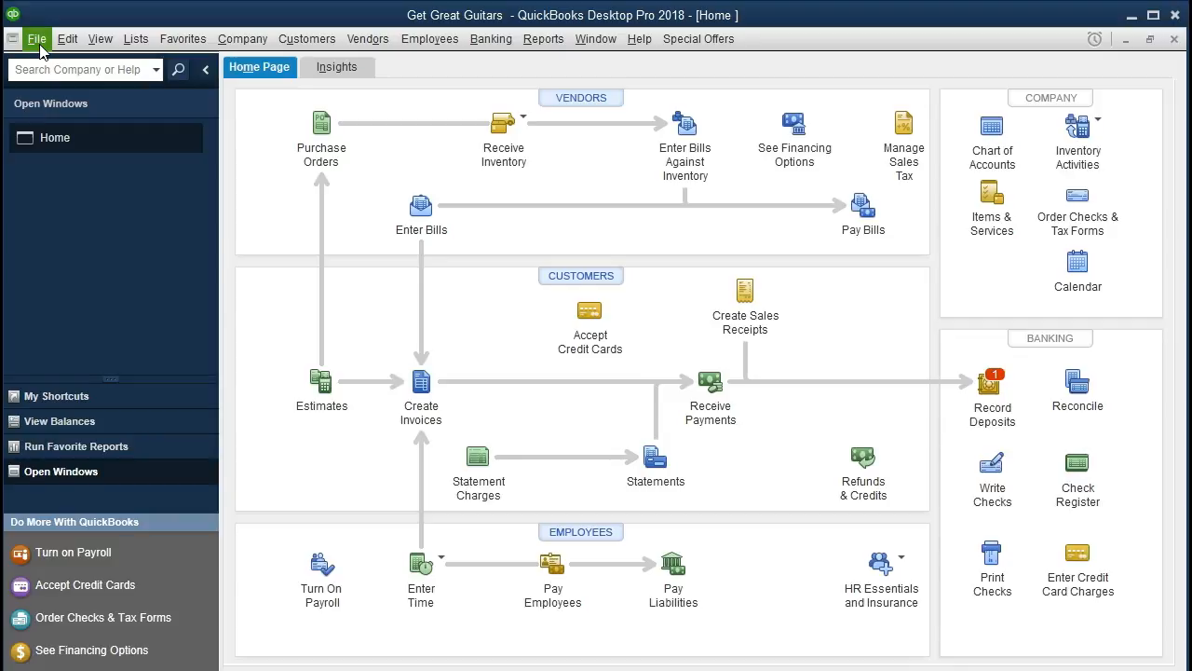
pyautogui.click(102, 42)
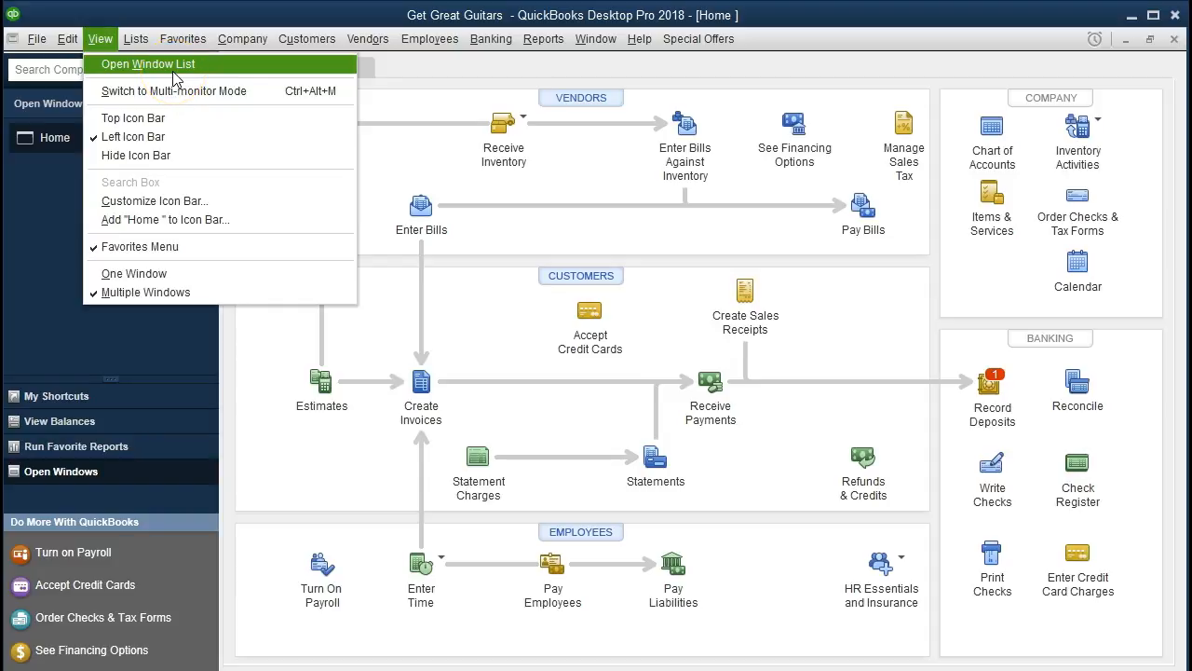
pyautogui.click(57, 190)
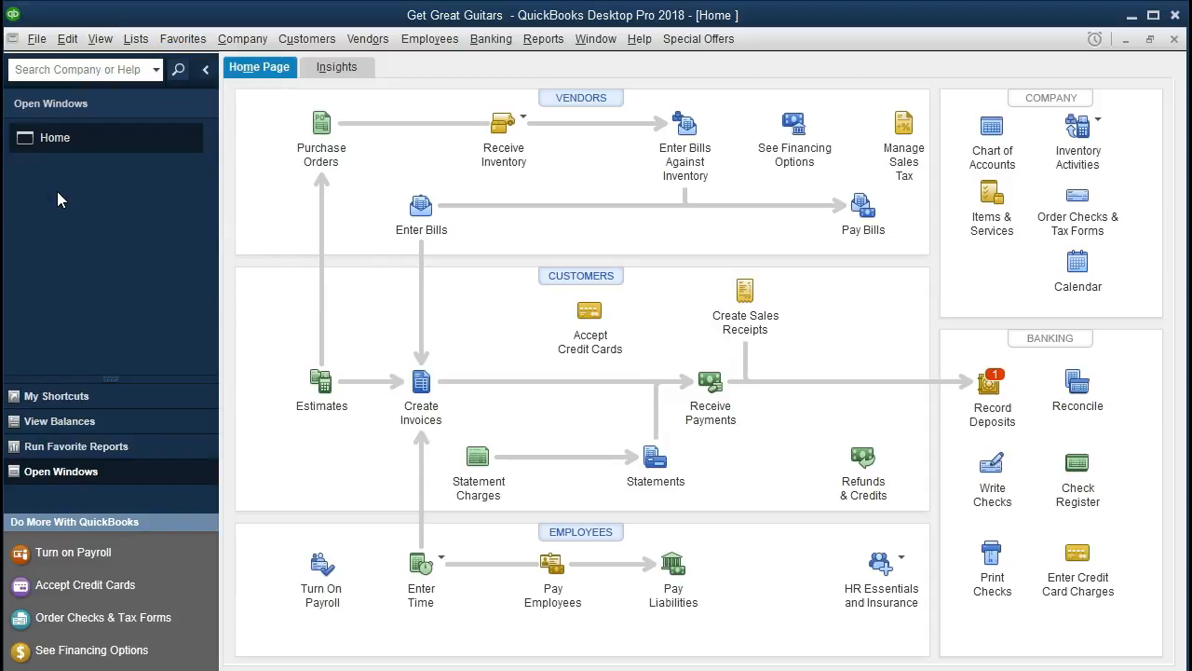
pyautogui.click(233, 39)
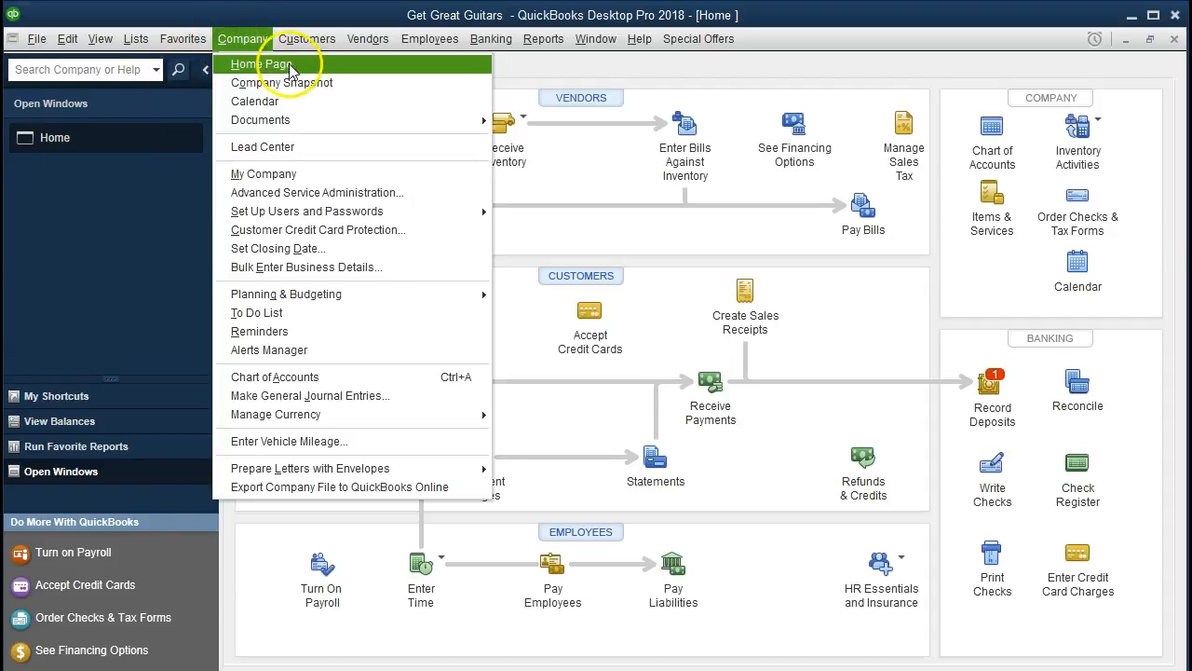
pyautogui.click(115, 218)
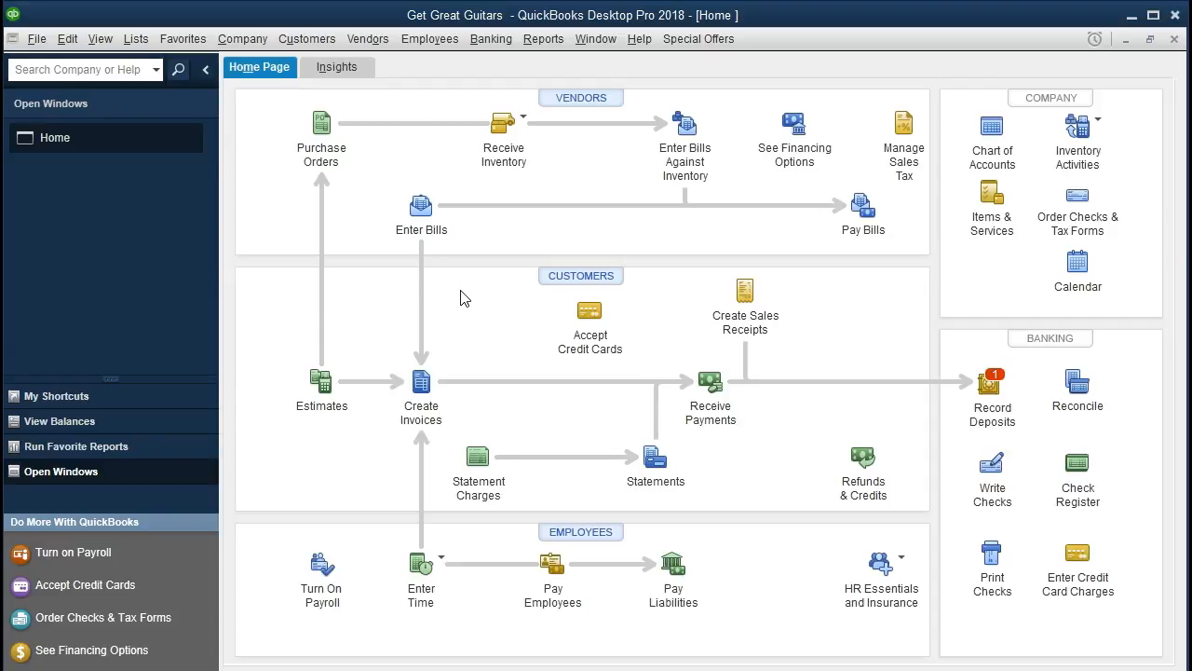
# In QuickBooks Desktop, open the Balance Sheet Standard report and set its as-of date to 01/31/2021.
pyautogui.click(544, 41)
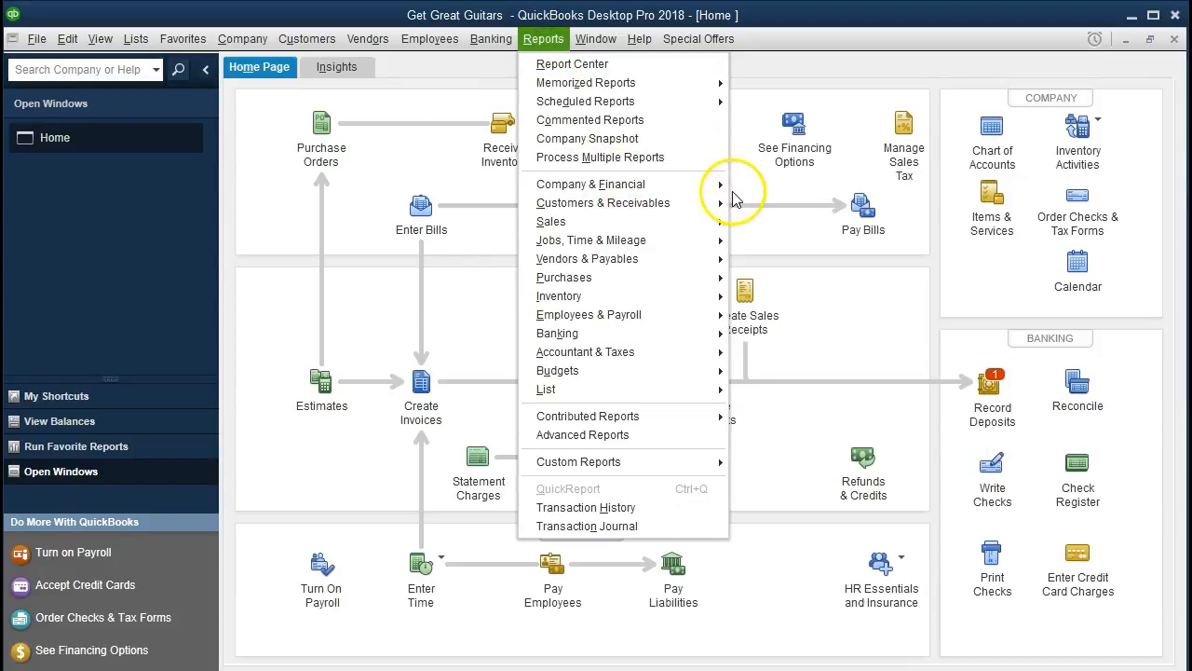
pyautogui.moveTo(715, 186)
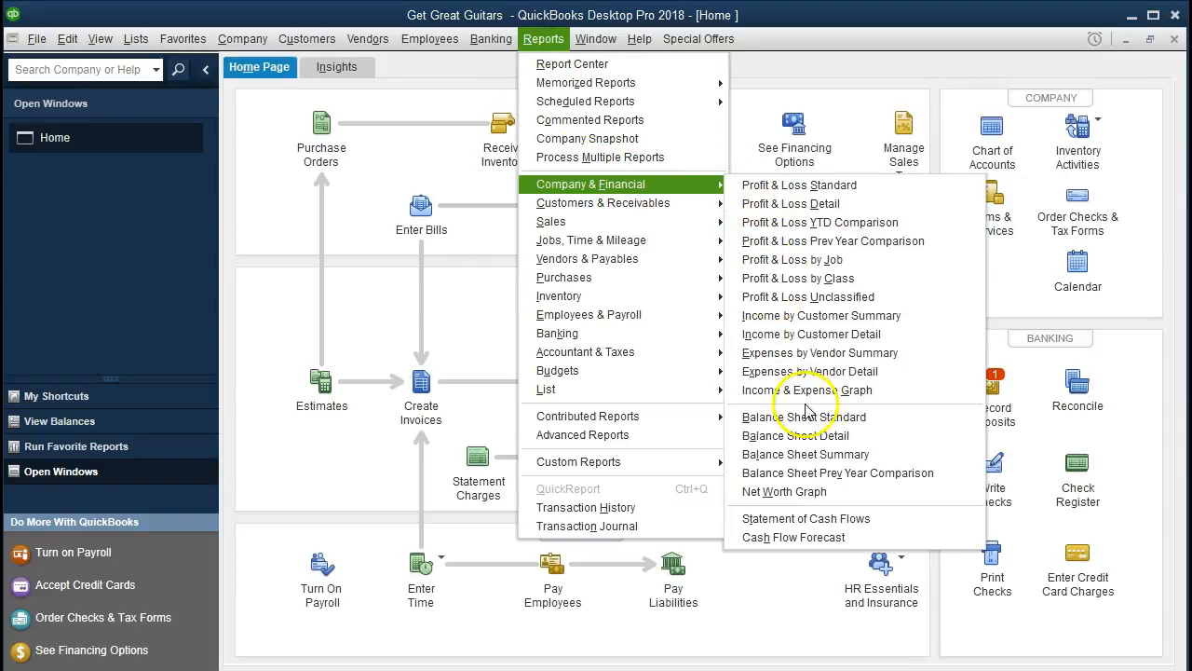
pyautogui.click(890, 431)
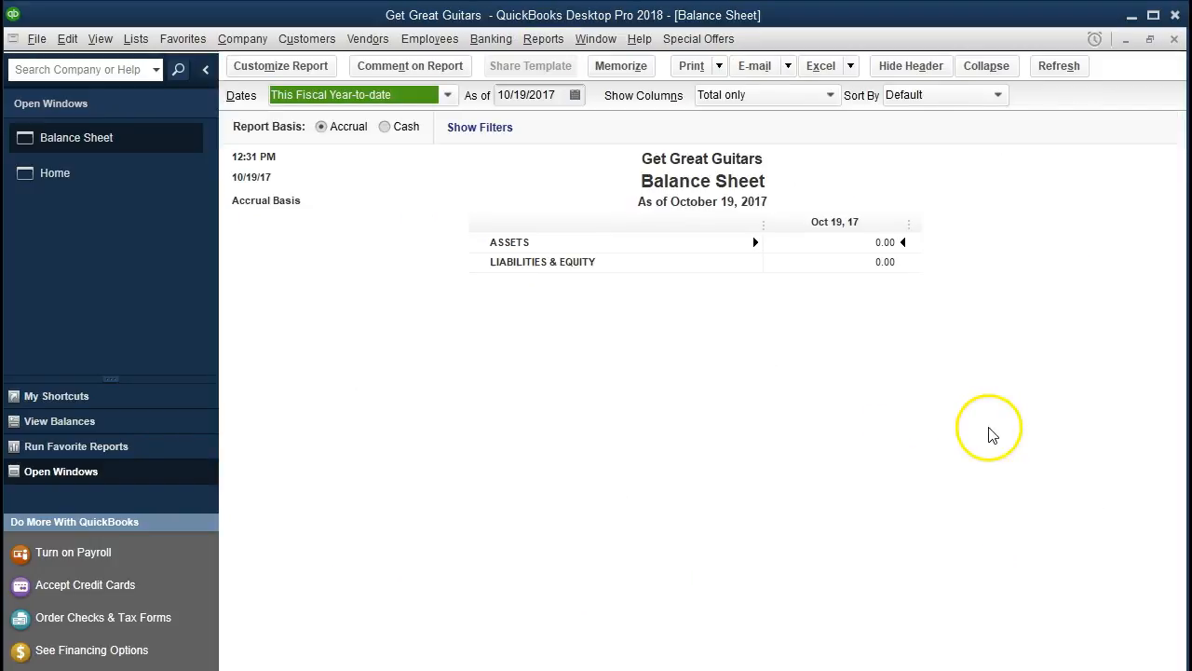
pyautogui.press('Tab')
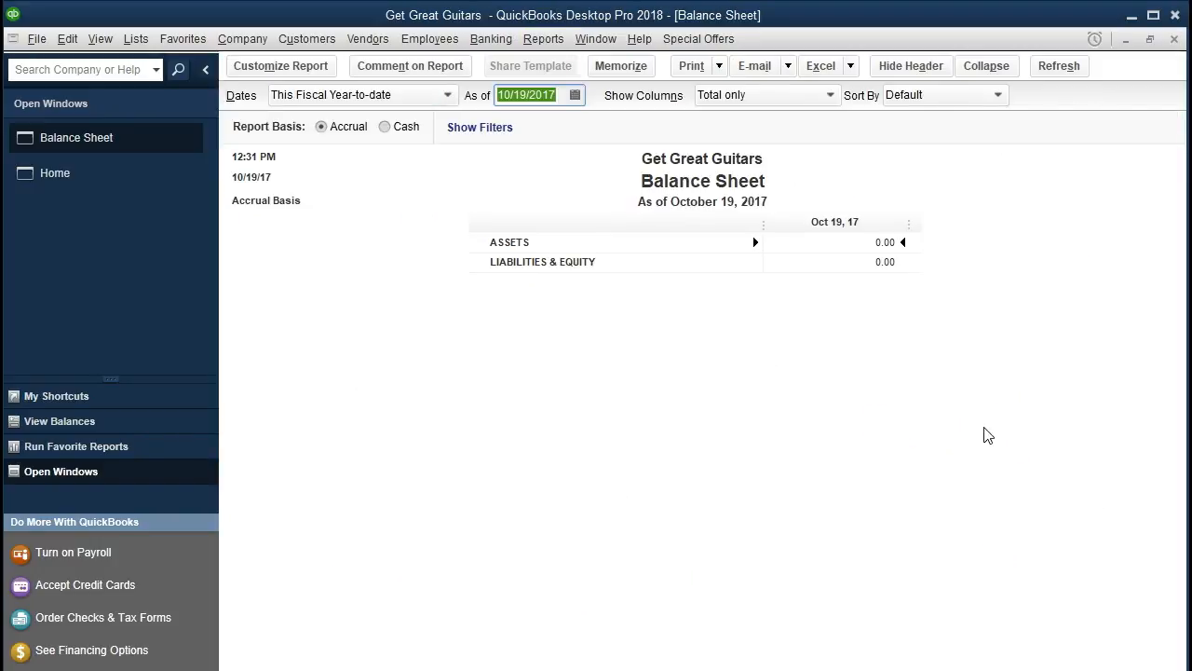
pyautogui.write('01/31/202')
pyautogui.write('1')
pyautogui.press('Tab')
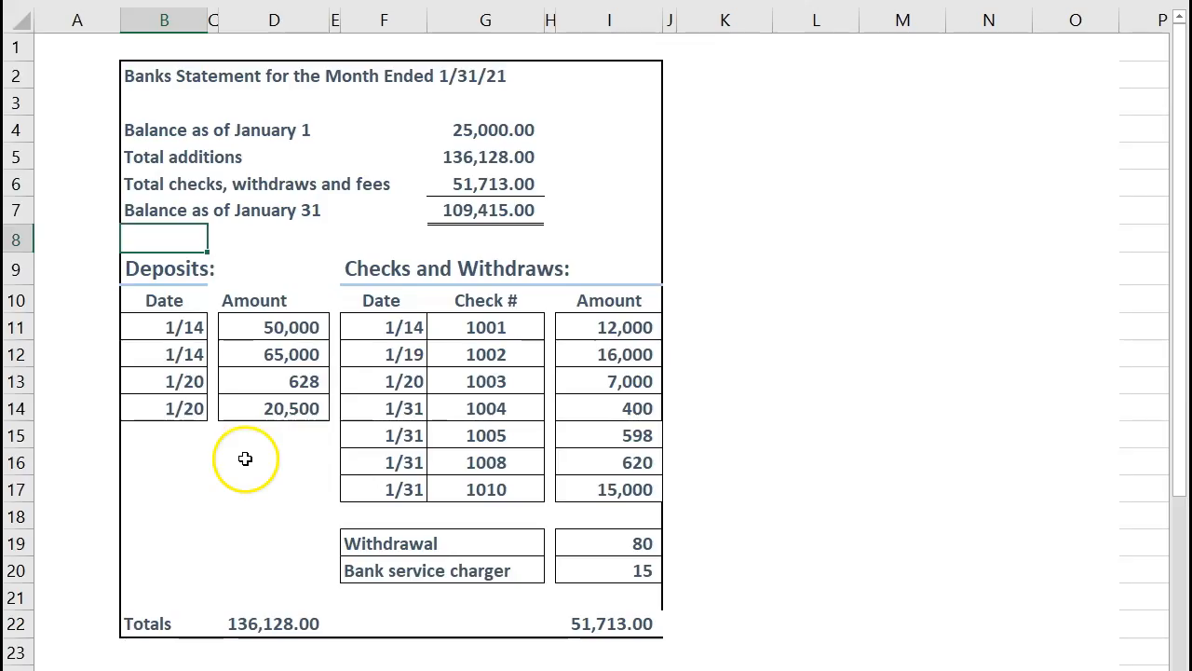
# In the Excel workbook, review the bank statement's beginning balance, additions, withdrawals, ending balance and individual deposits.
pyautogui.click(93, 257)
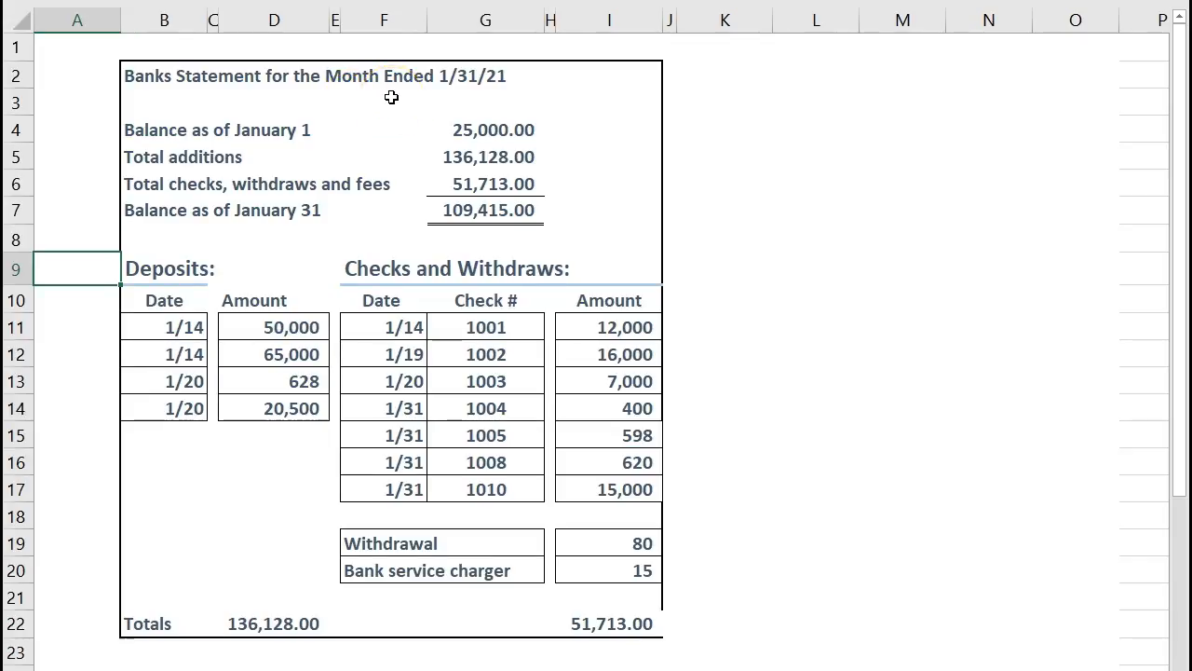
pyautogui.click(437, 127)
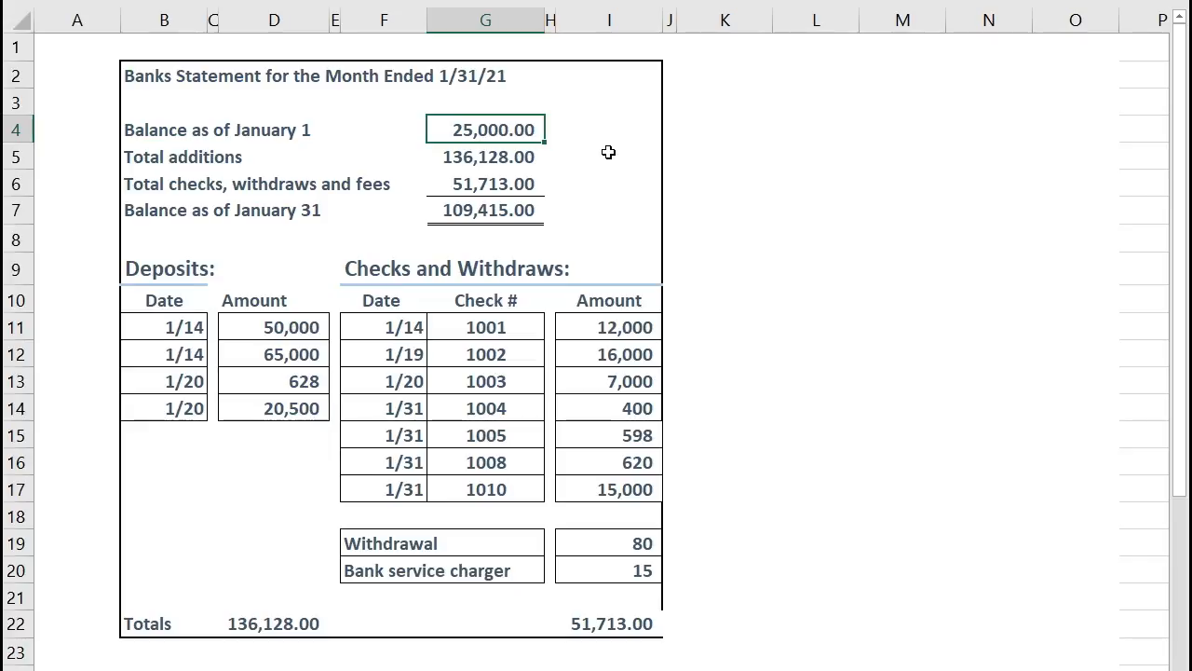
pyautogui.press('Down')
pyautogui.press('Down')
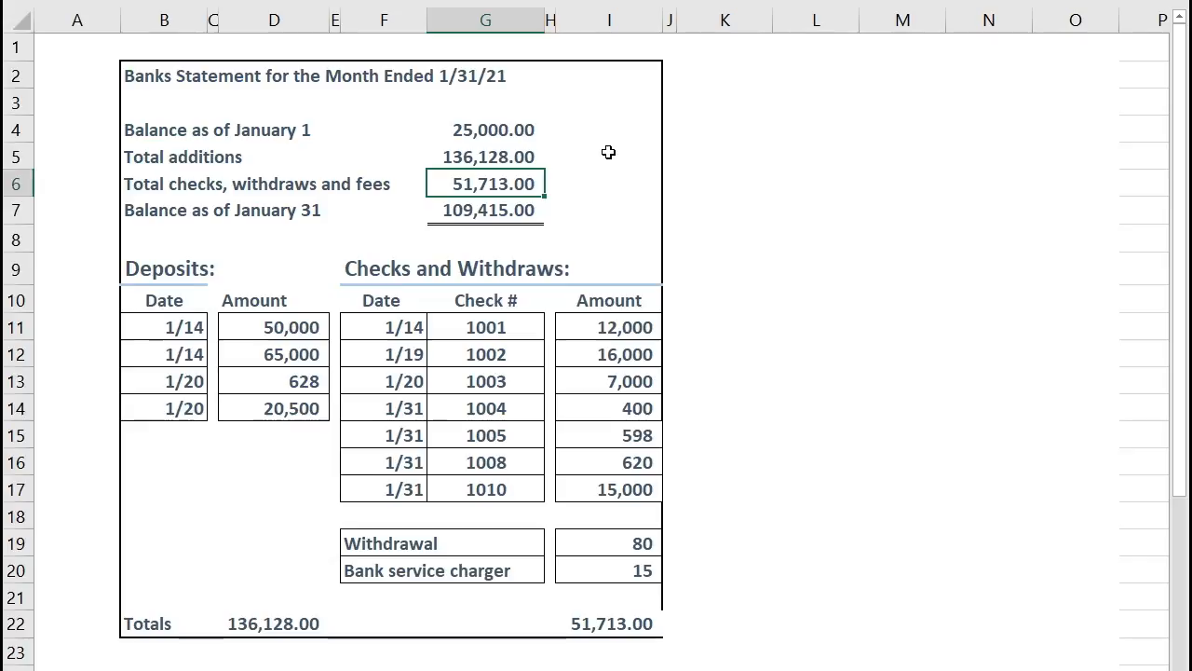
pyautogui.press('Down')
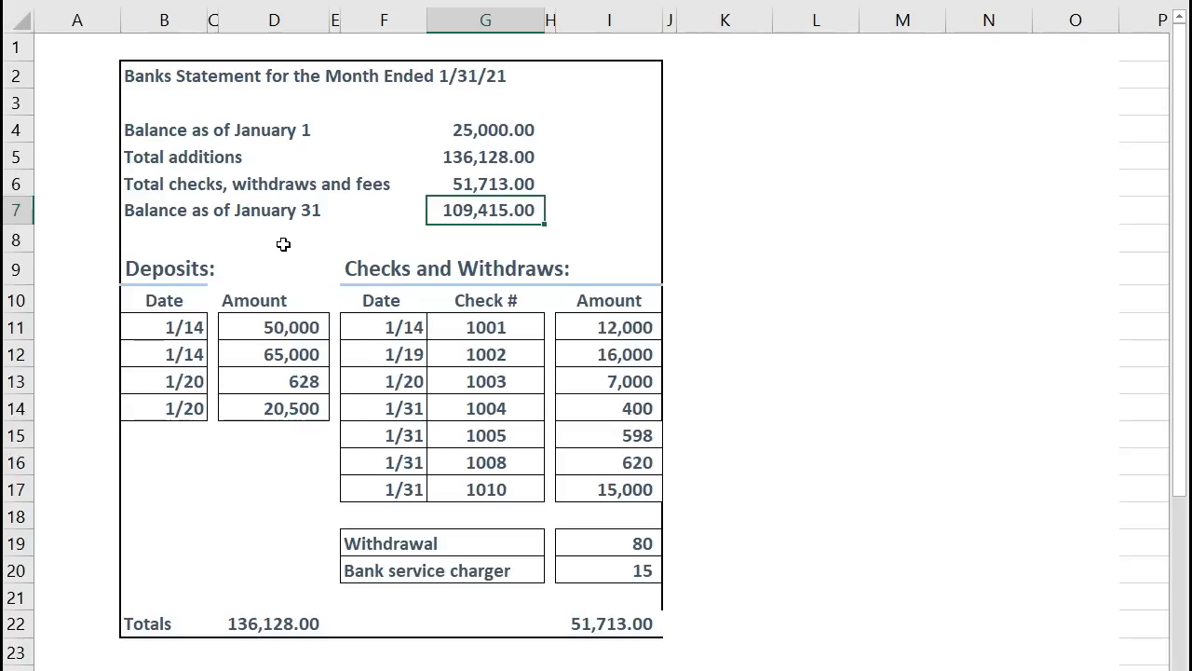
pyautogui.moveTo(273, 340); pyautogui.dragTo(279, 359)
pyautogui.press('Down')
pyautogui.press('Down')
pyautogui.press('Down')
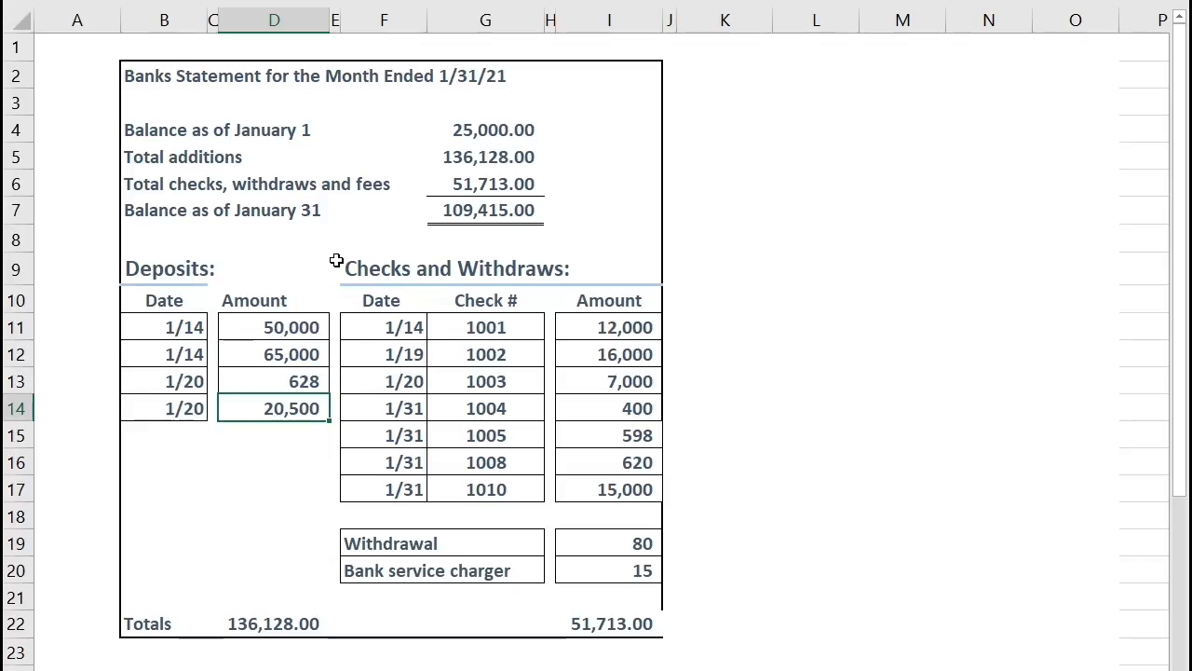
# Examine the statement's cleared check dates, numbers and amounts, plus the withdrawal and bank service charge entries.
pyautogui.click(569, 335)
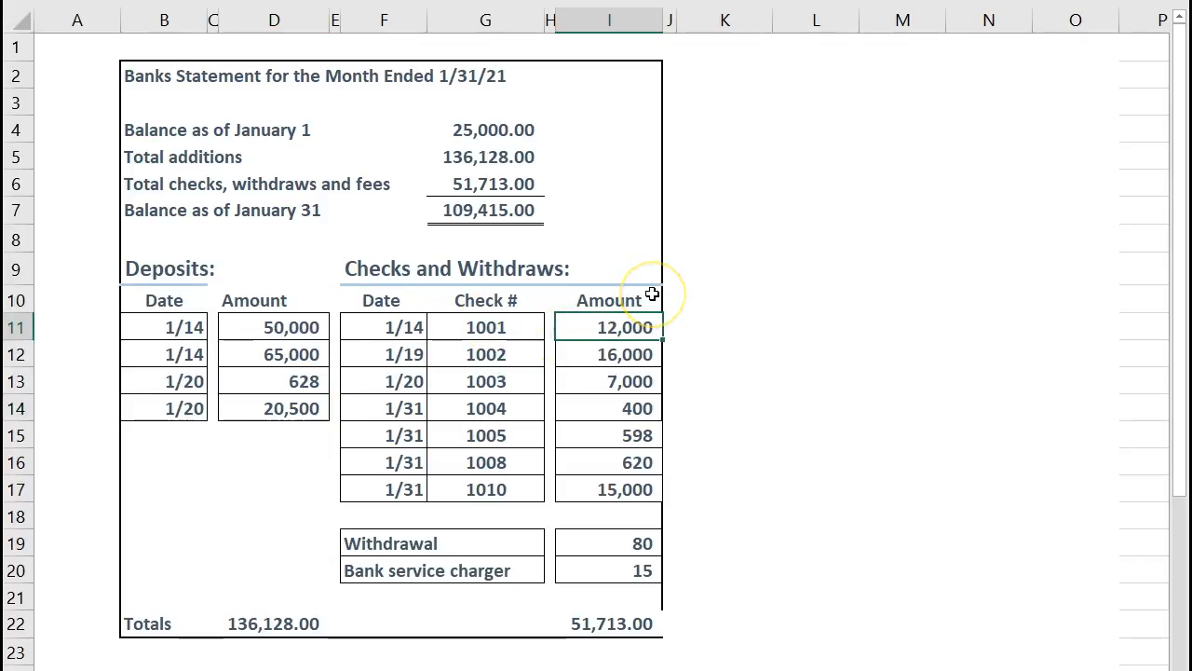
pyautogui.press('Left')
pyautogui.press('Left')
pyautogui.press('Left')
pyautogui.press('Right')
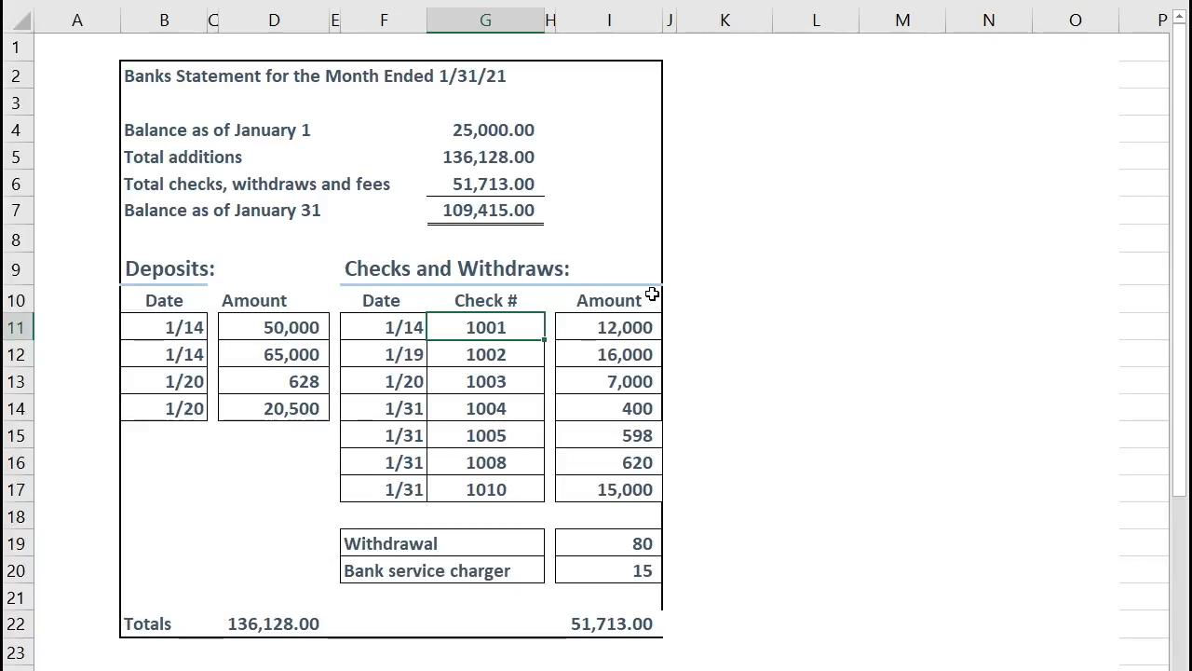
pyautogui.press('Right')
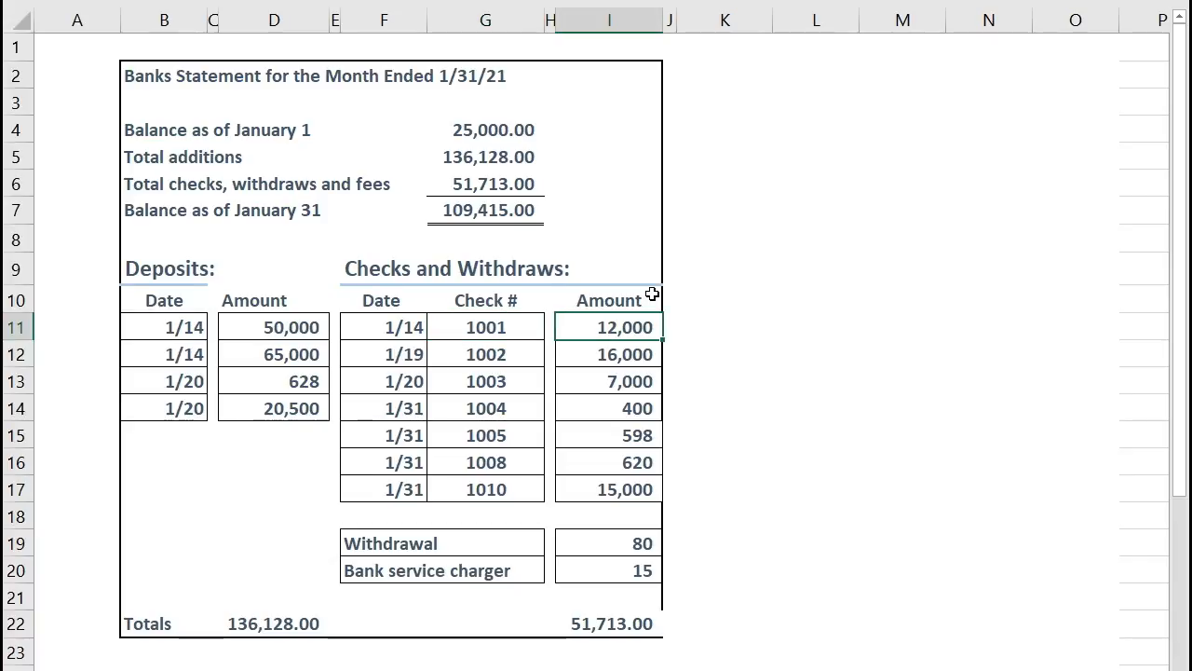
pyautogui.press('Down')
pyautogui.press('Down')
pyautogui.press('Down')
pyautogui.press('Down')
pyautogui.press('Down')
pyautogui.press('Down')
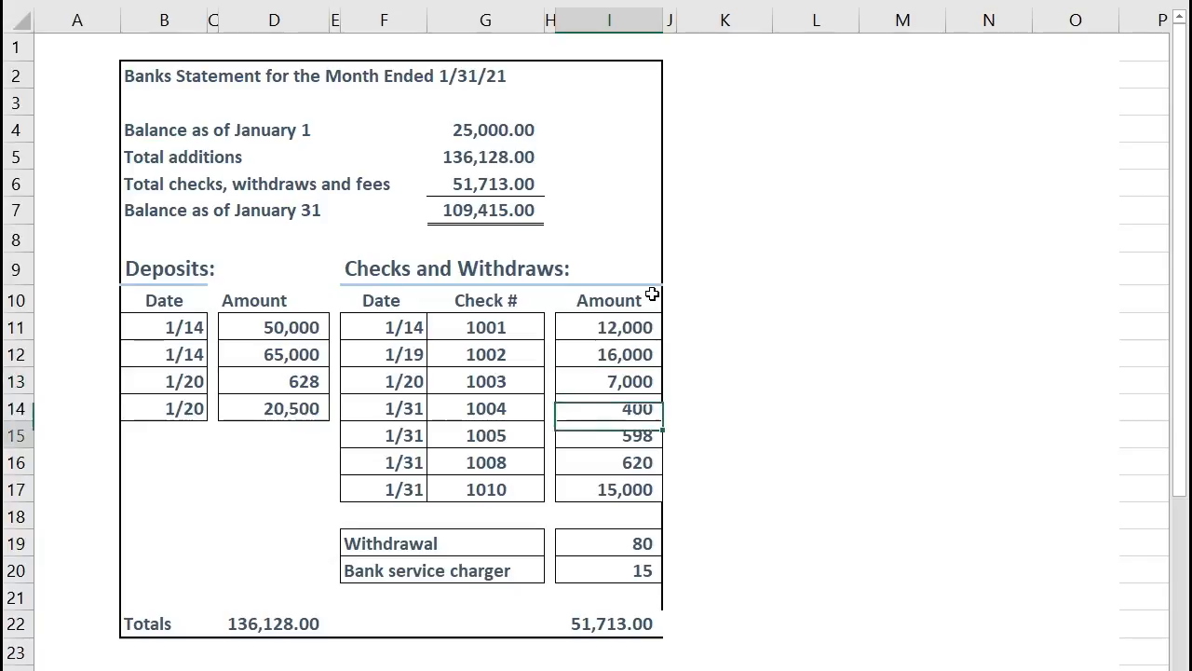
pyautogui.press('Down')
pyautogui.press('Down')
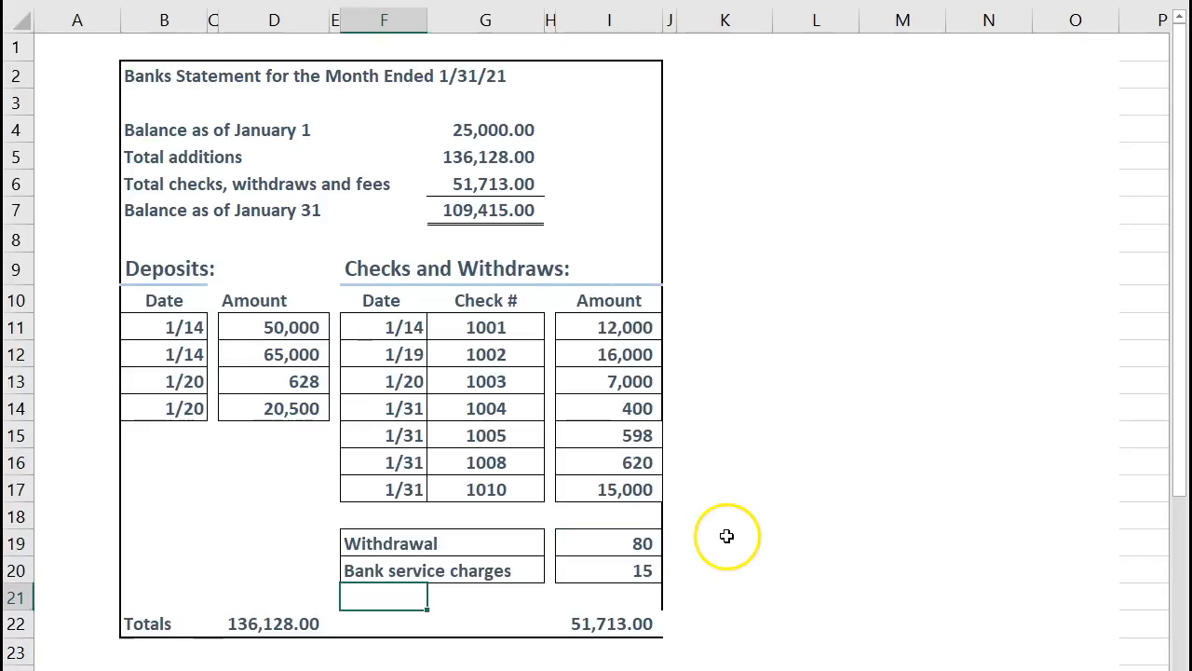
pyautogui.moveTo(500, 543); pyautogui.dragTo(588, 565)
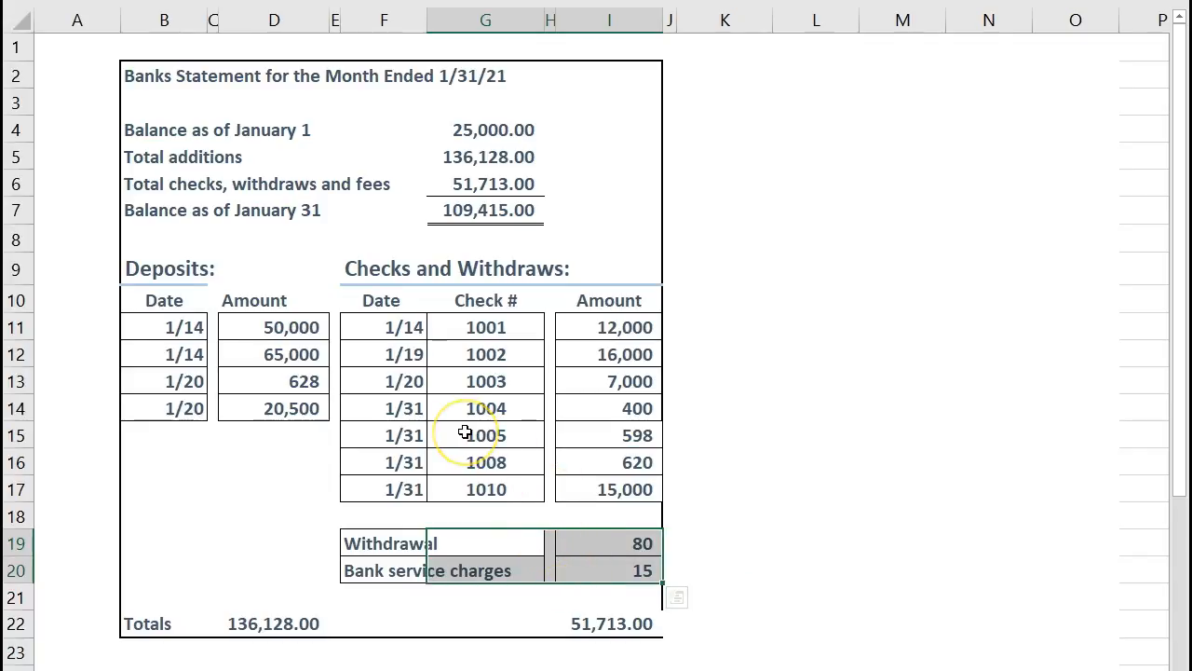
pyautogui.click(294, 466)
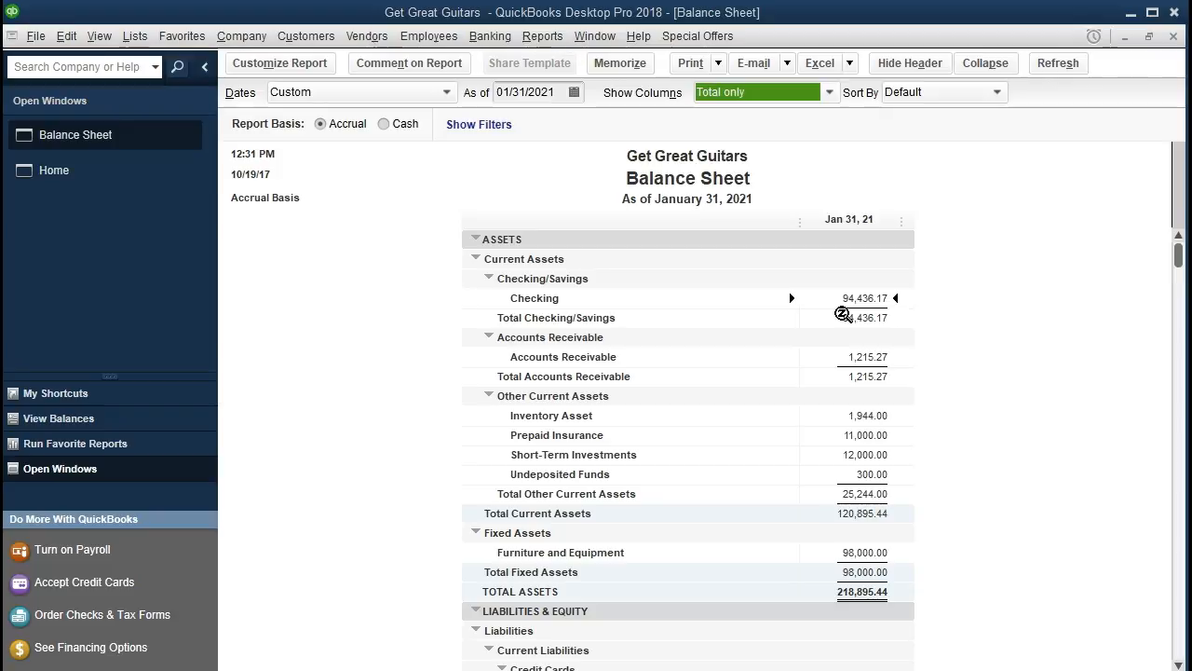
# In QuickBooks Desktop, begin reconciling the Checking account and enter 109,415.00 as the statement's ending balance.
pyautogui.click(493, 39)
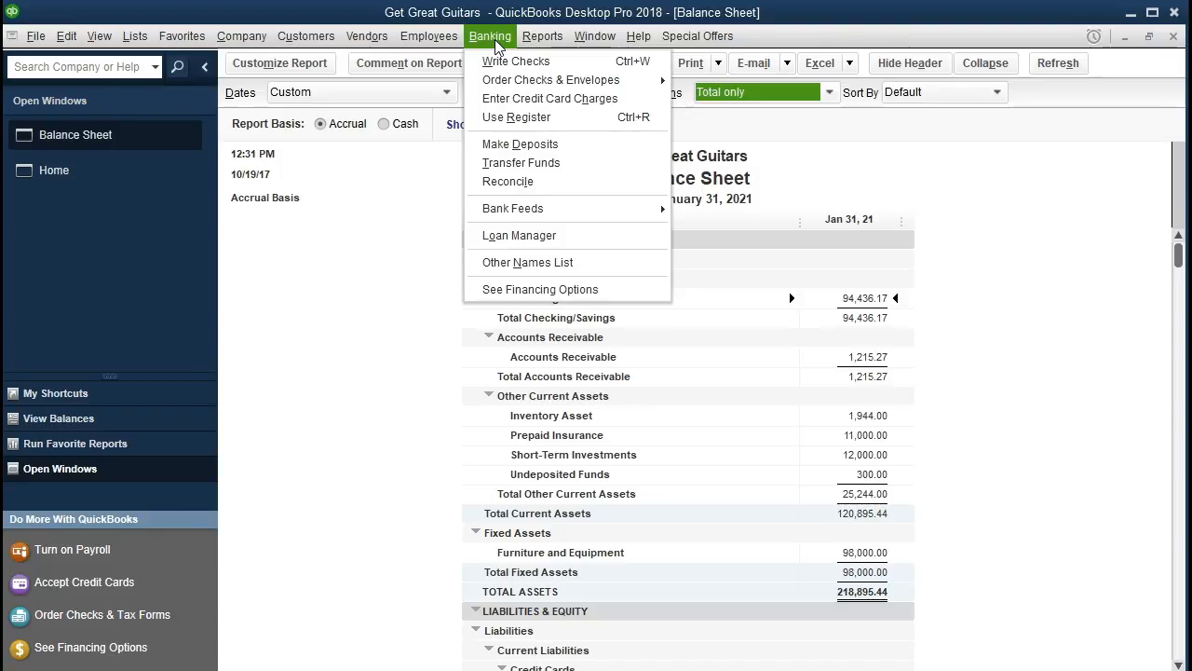
pyautogui.click(548, 182)
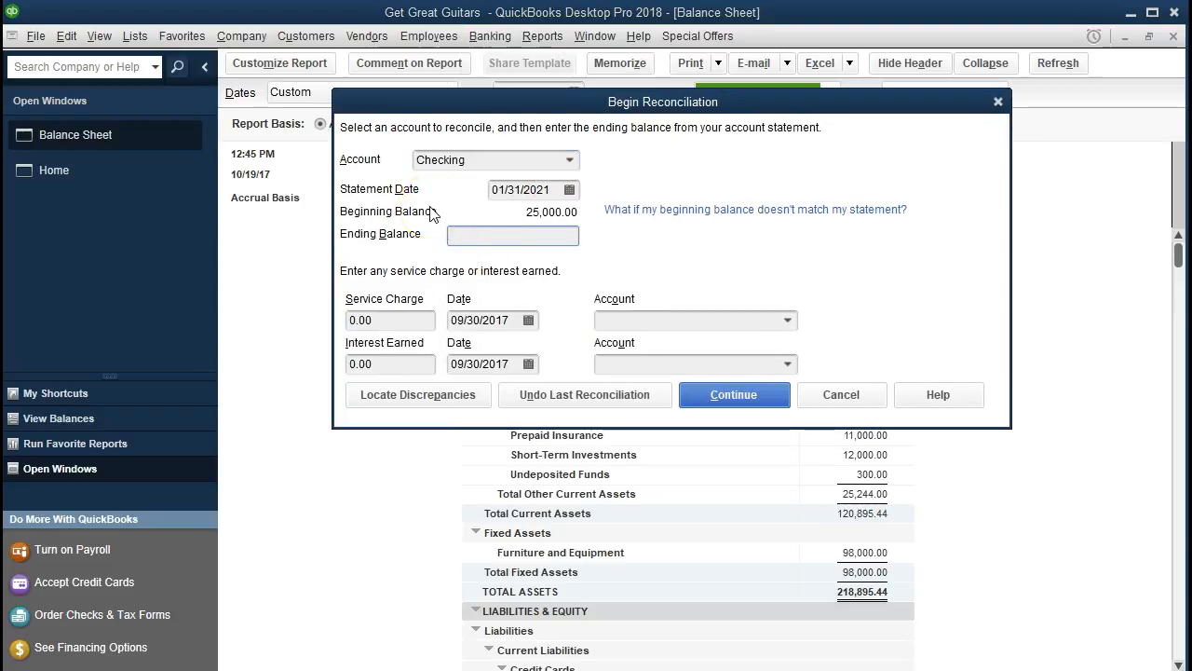
pyautogui.click(496, 220)
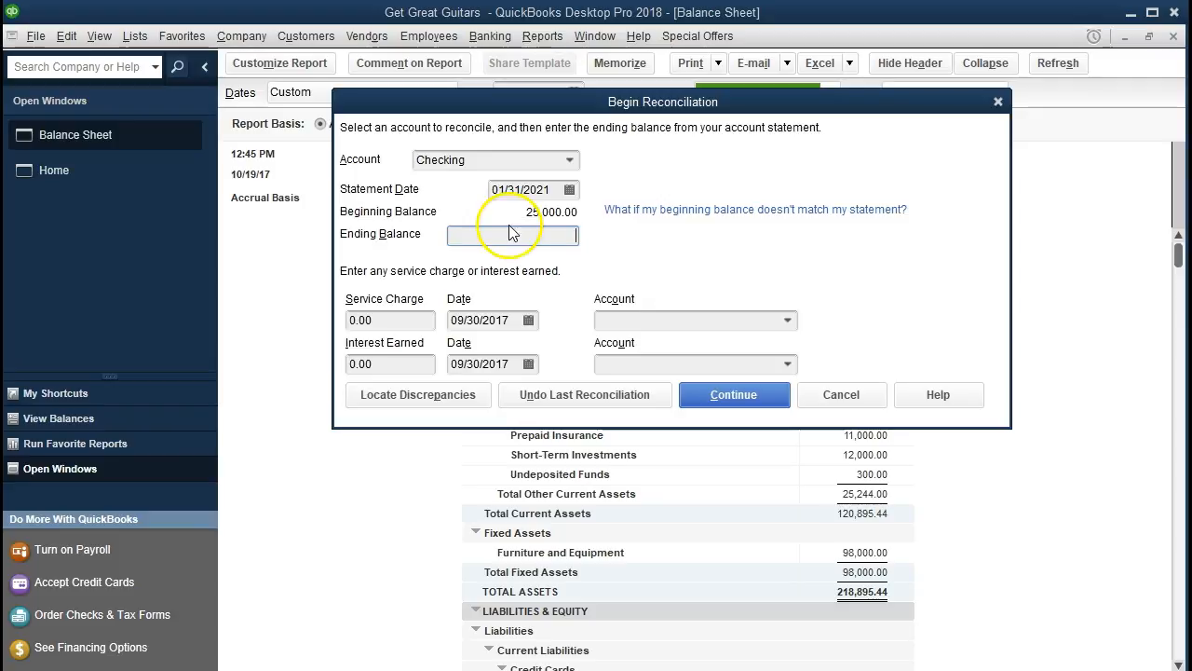
pyautogui.click(515, 236)
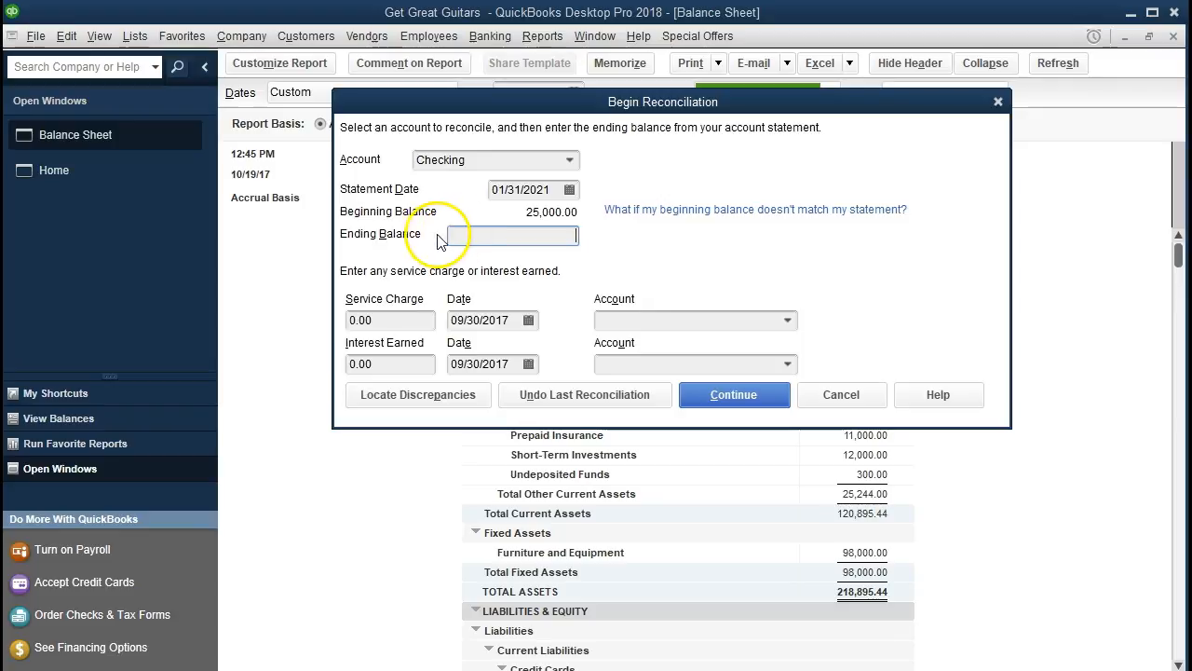
pyautogui.write('109,415.00')
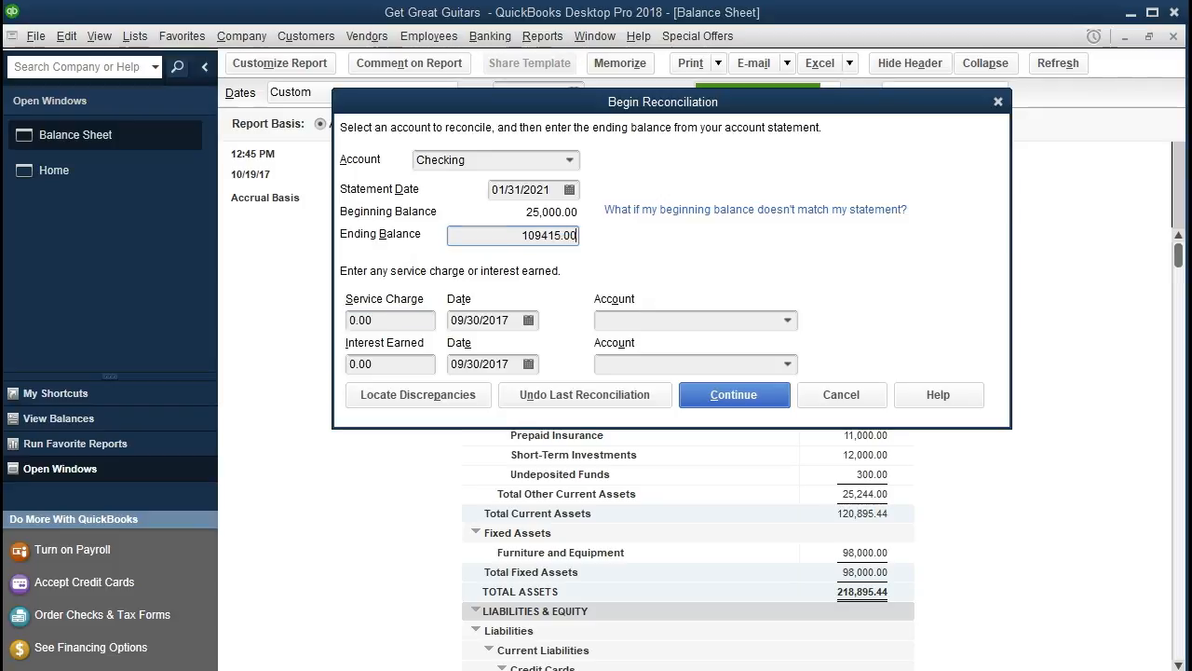
# Proceed to the Checking reconciliation's transaction lists with the service charge and interest earned left at 0.00.
pyautogui.press('Tab')
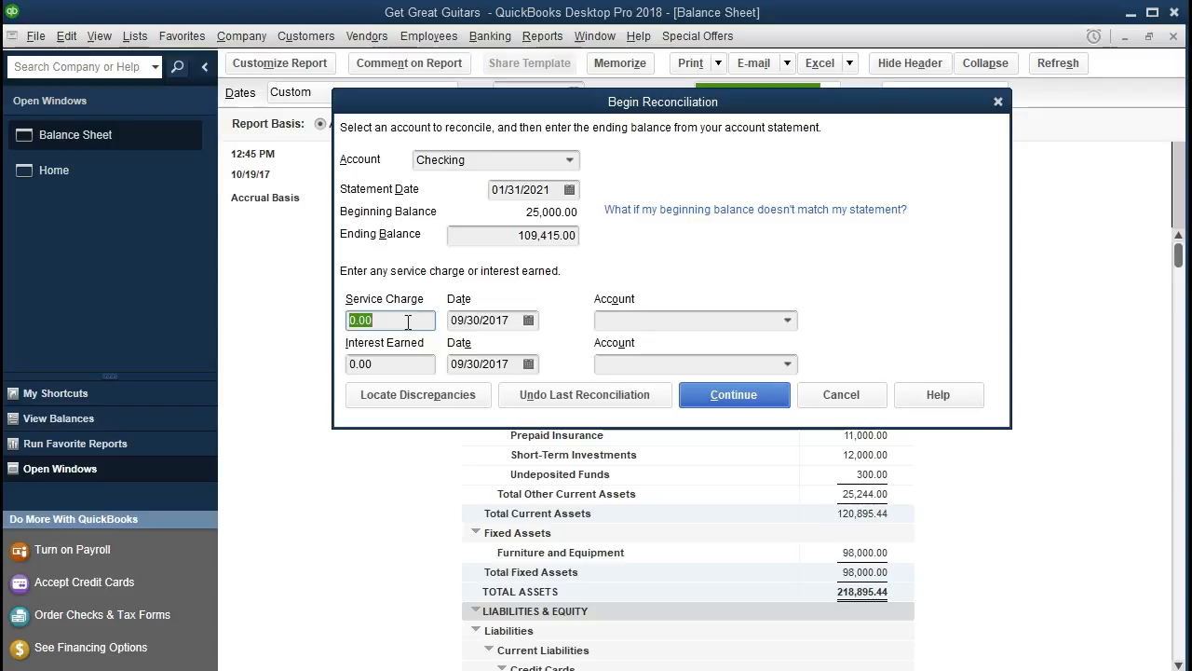
pyautogui.click(393, 369)
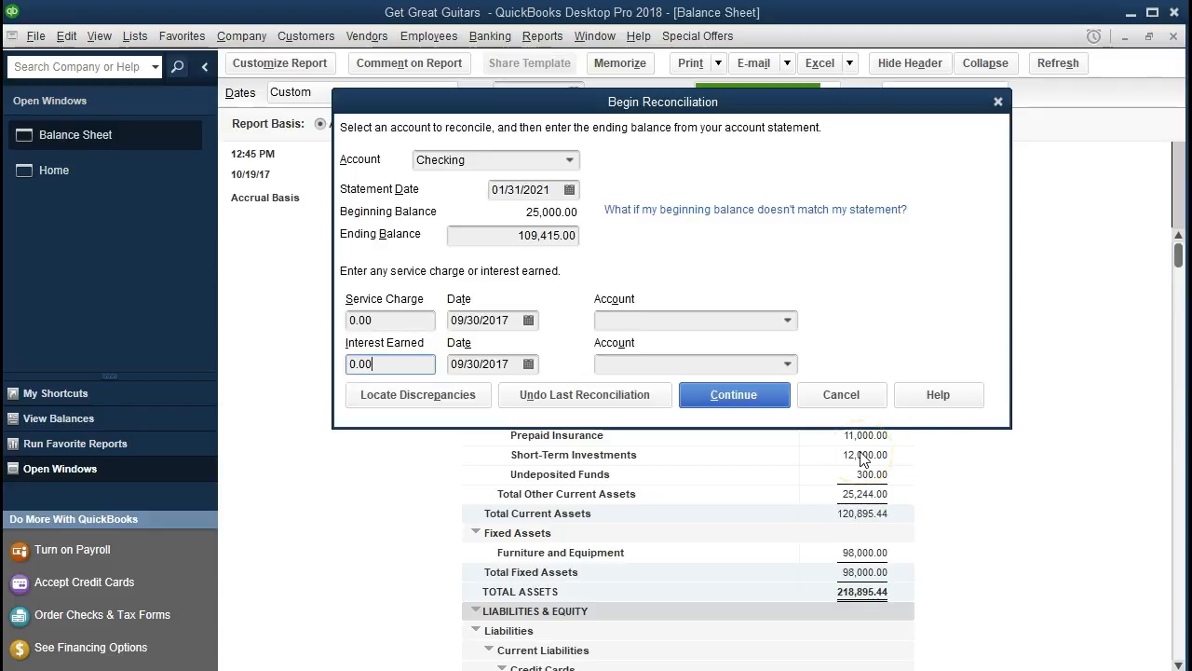
pyautogui.click(735, 395)
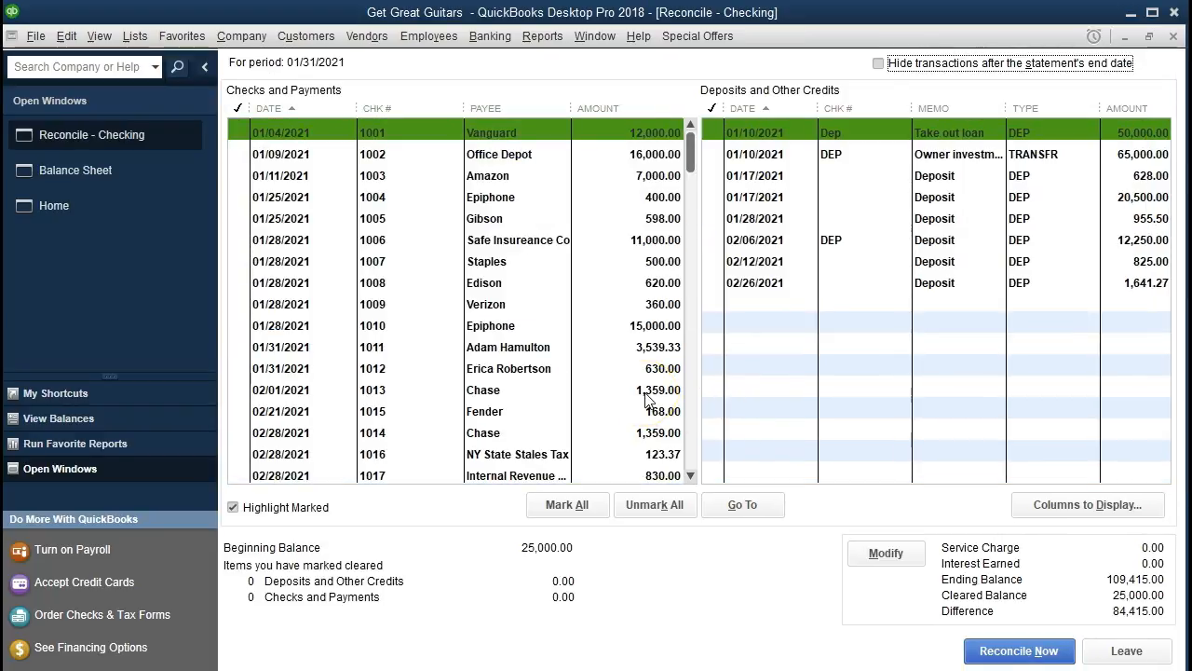
pyautogui.click(288, 110)
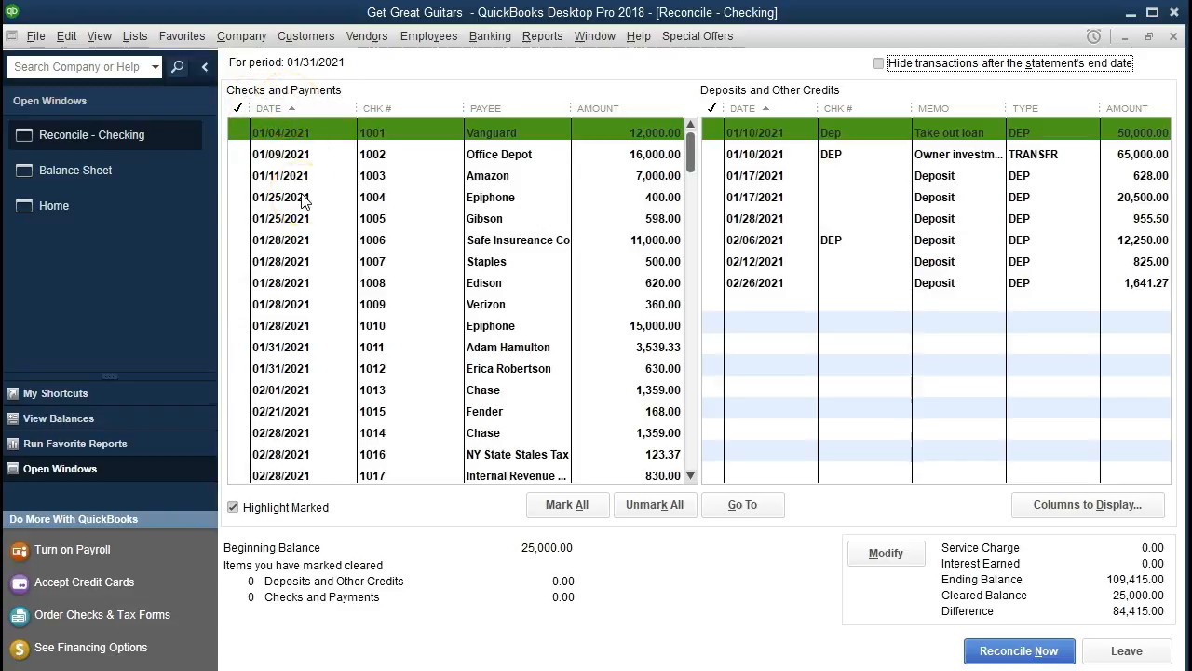
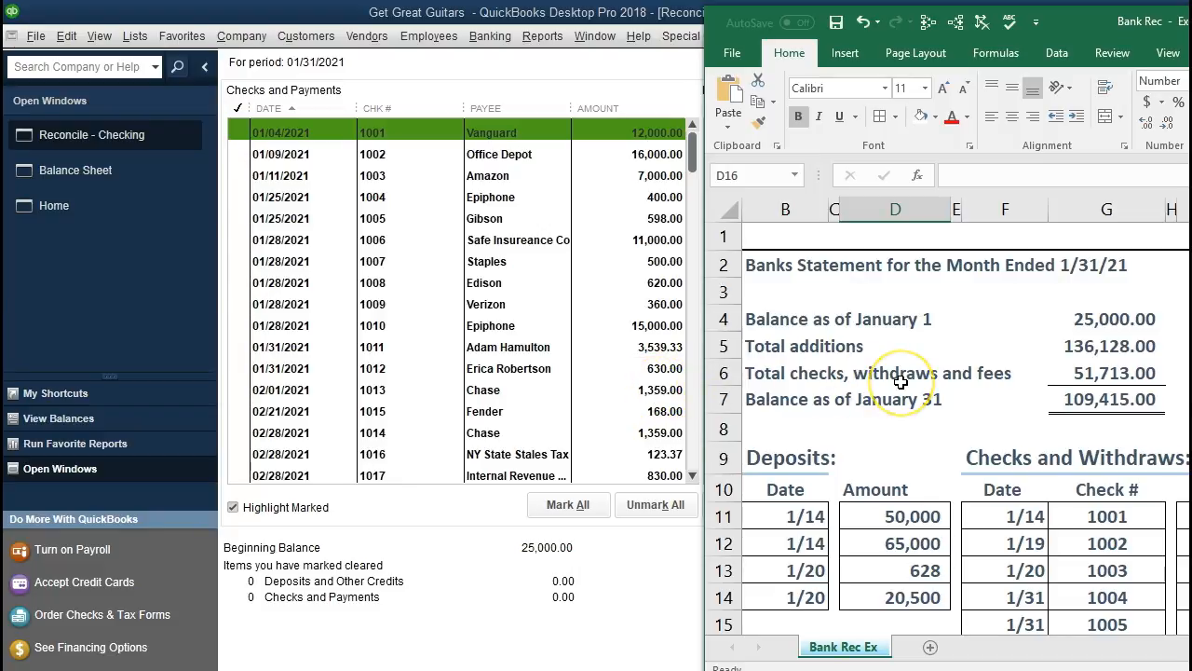
# In the Excel bank statement, examine the cleared checks' dates, numbers and amounts, and compare check 1001 with the QuickBooks payments list.
pyautogui.scroll(-3, 900, 382)
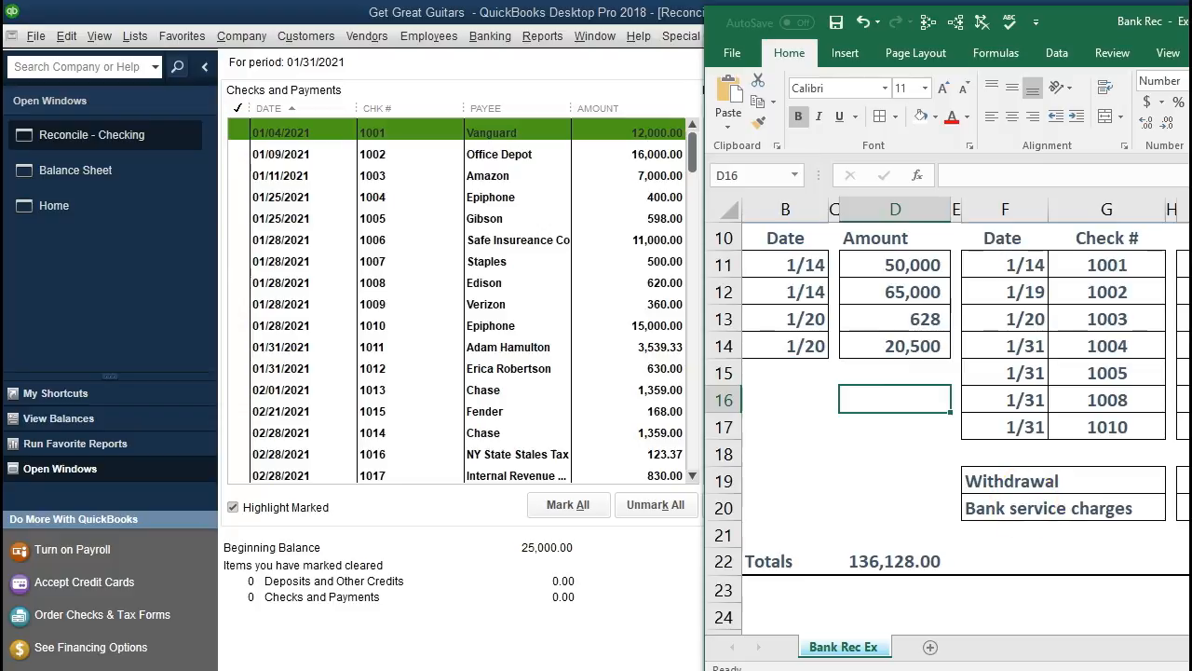
pyautogui.hscroll(3, 1091, 512)
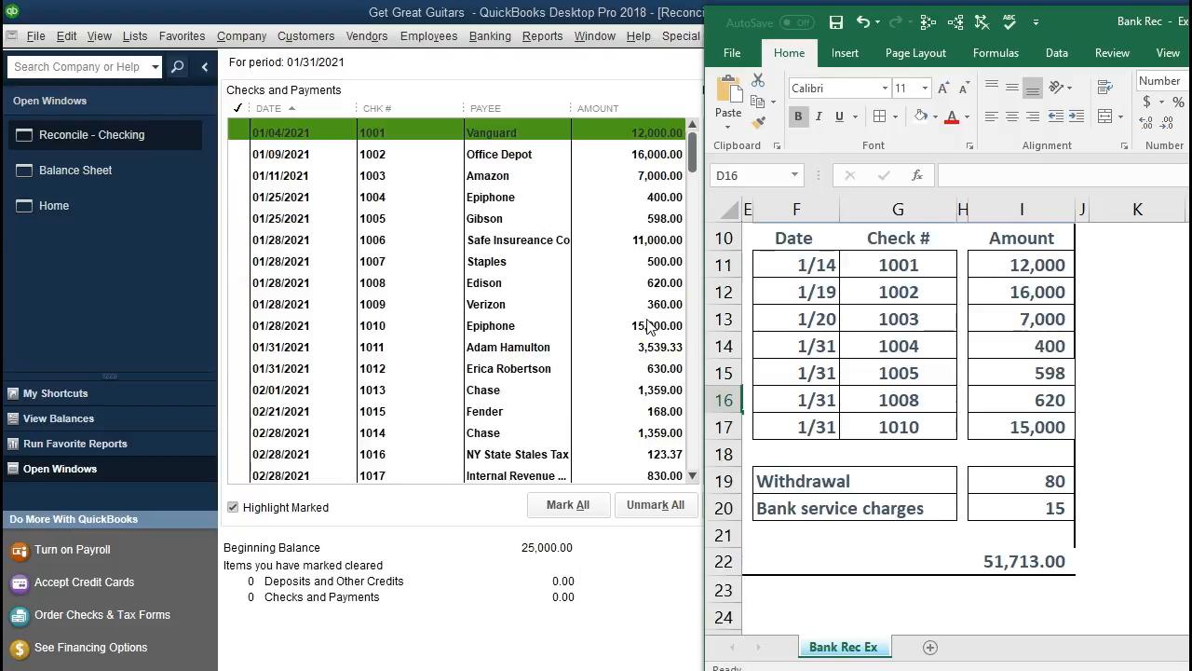
pyautogui.click(782, 311)
pyautogui.scroll(2, 980, 474)
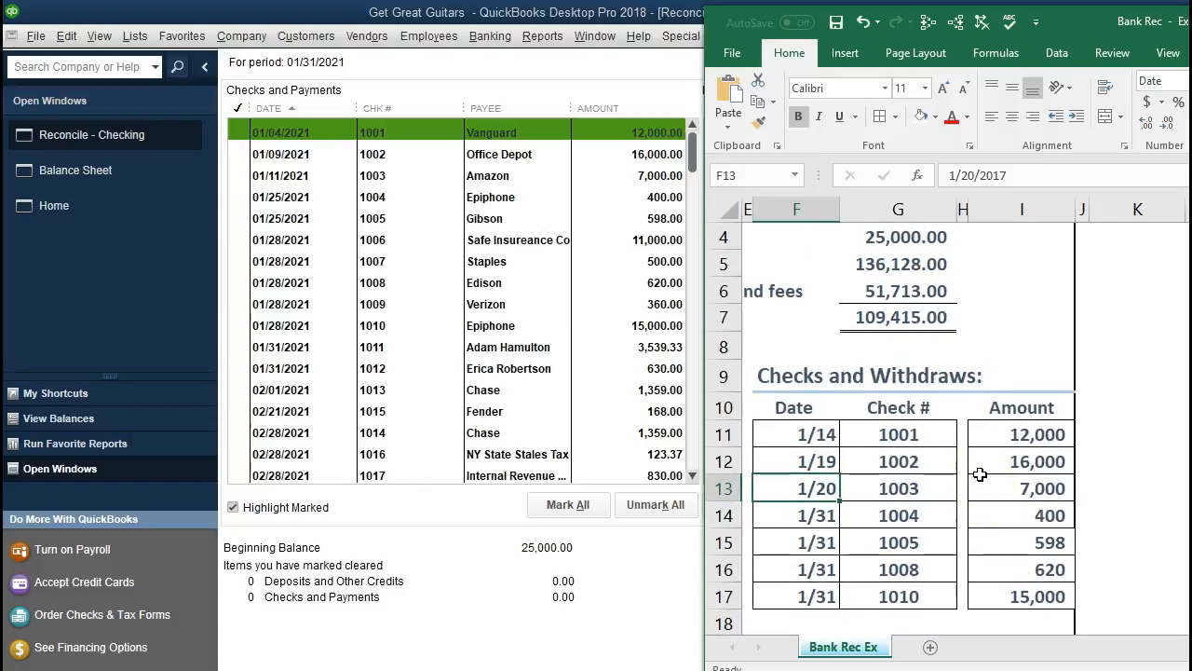
pyautogui.scroll(-1, 971, 480)
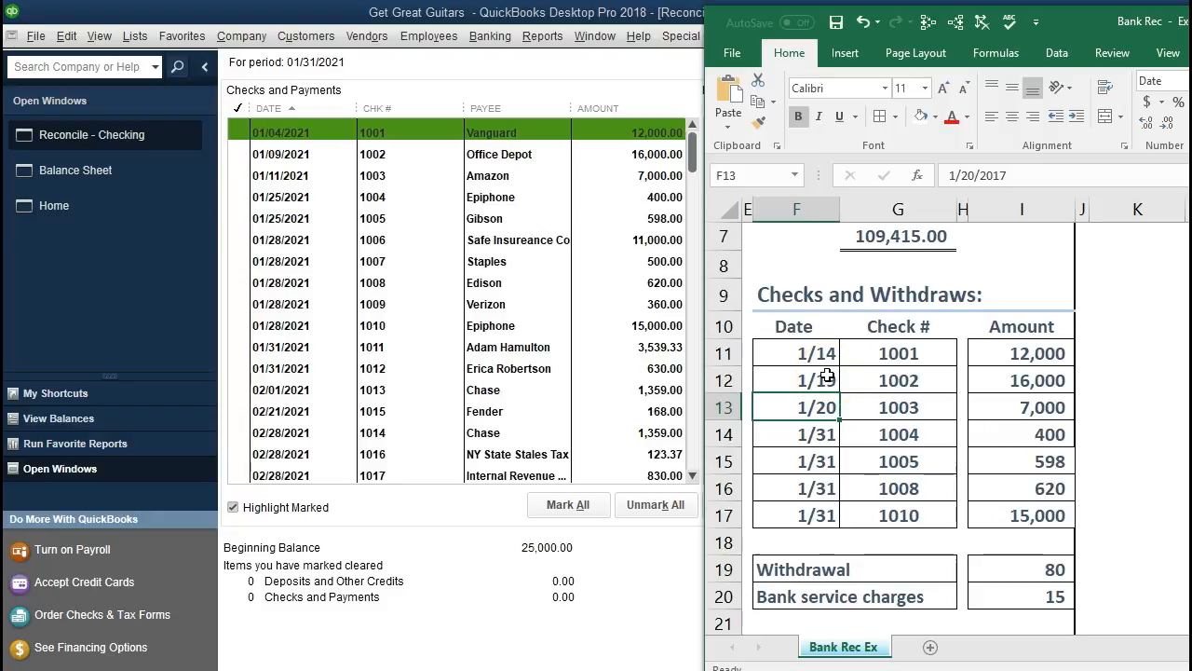
pyautogui.click(806, 350)
pyautogui.click(878, 350)
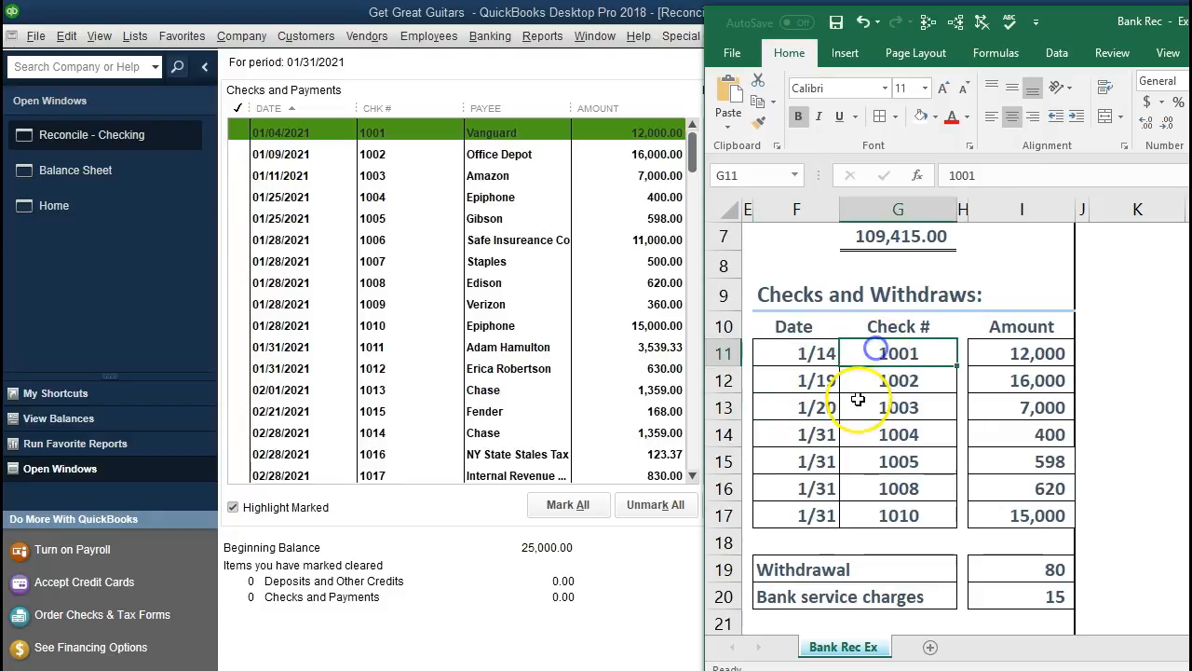
pyautogui.click(979, 356)
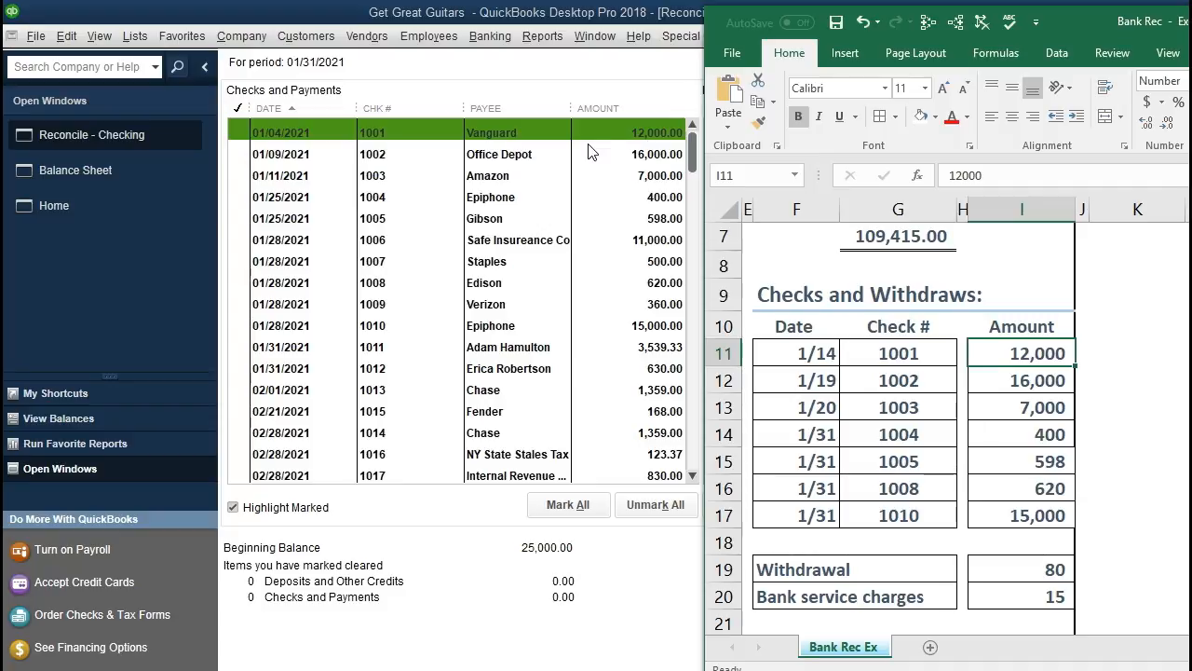
pyautogui.click(997, 378)
# Fill the statement row for check 1001 light green in Excel and mark the 12,000.00 Vanguard check as cleared in QuickBooks.
pyautogui.moveTo(812, 356); pyautogui.dragTo(983, 353)
pyautogui.rightClick(983, 354)
pyautogui.click(1023, 323)
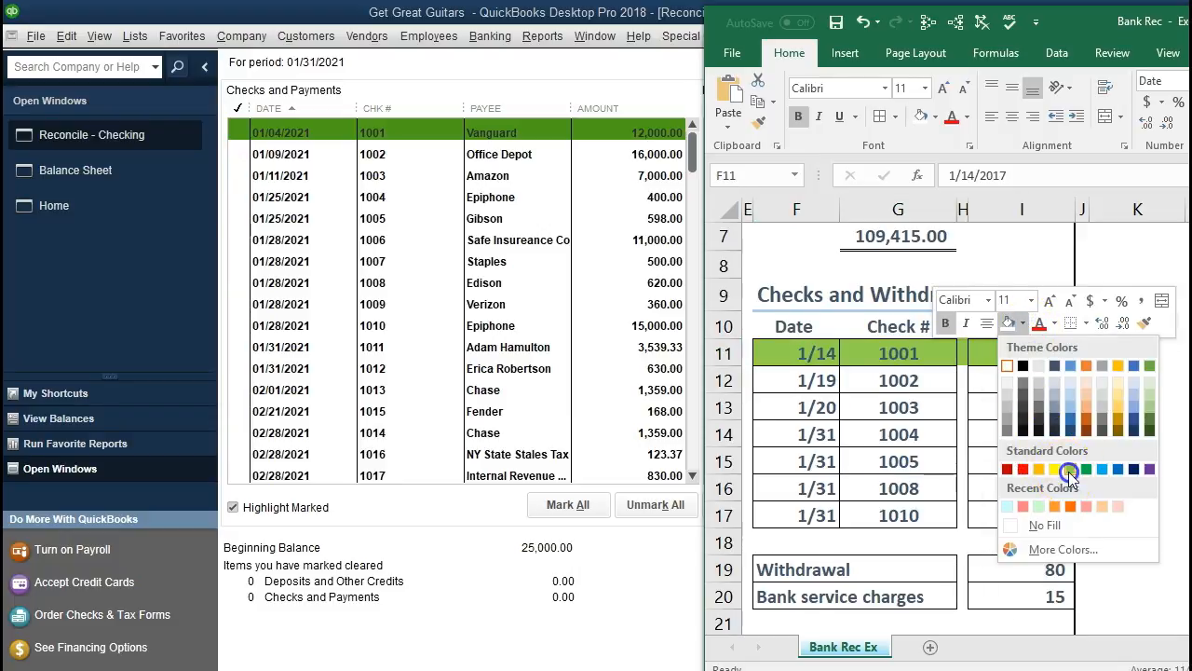
pyautogui.click(1069, 471)
pyautogui.click(237, 130)
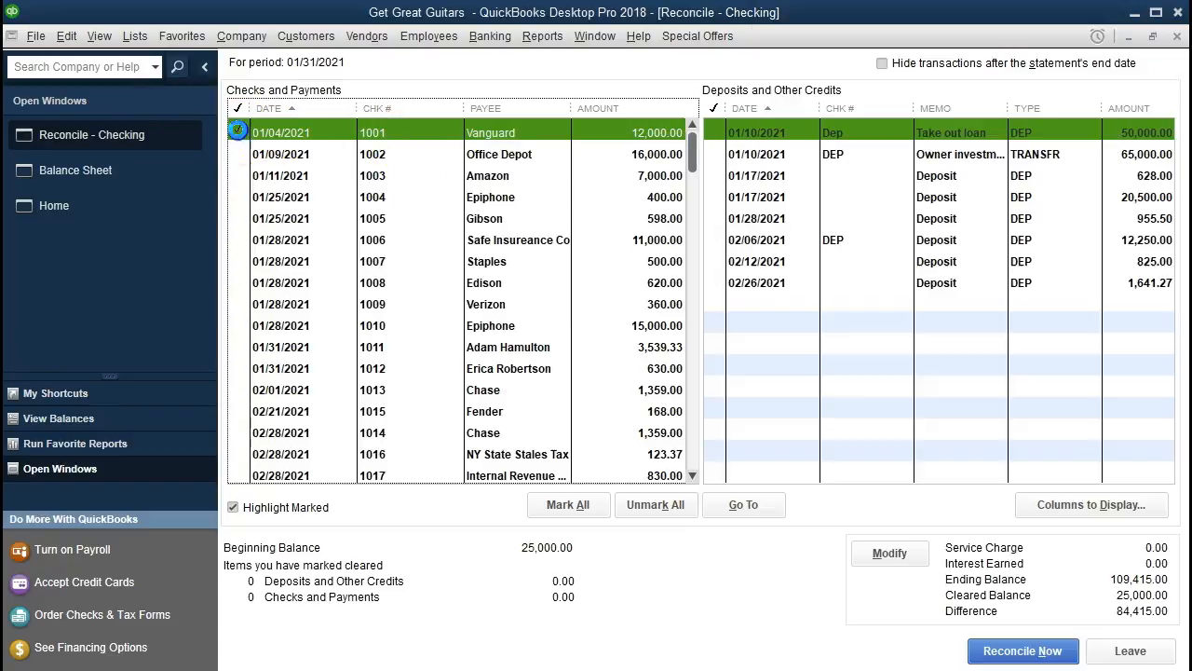
# Fill the statement row for check 1002 light green in Excel and mark the 16,000.00 Office Depot check as cleared in QuickBooks.
pyautogui.hotkey('alt', 'Tab')
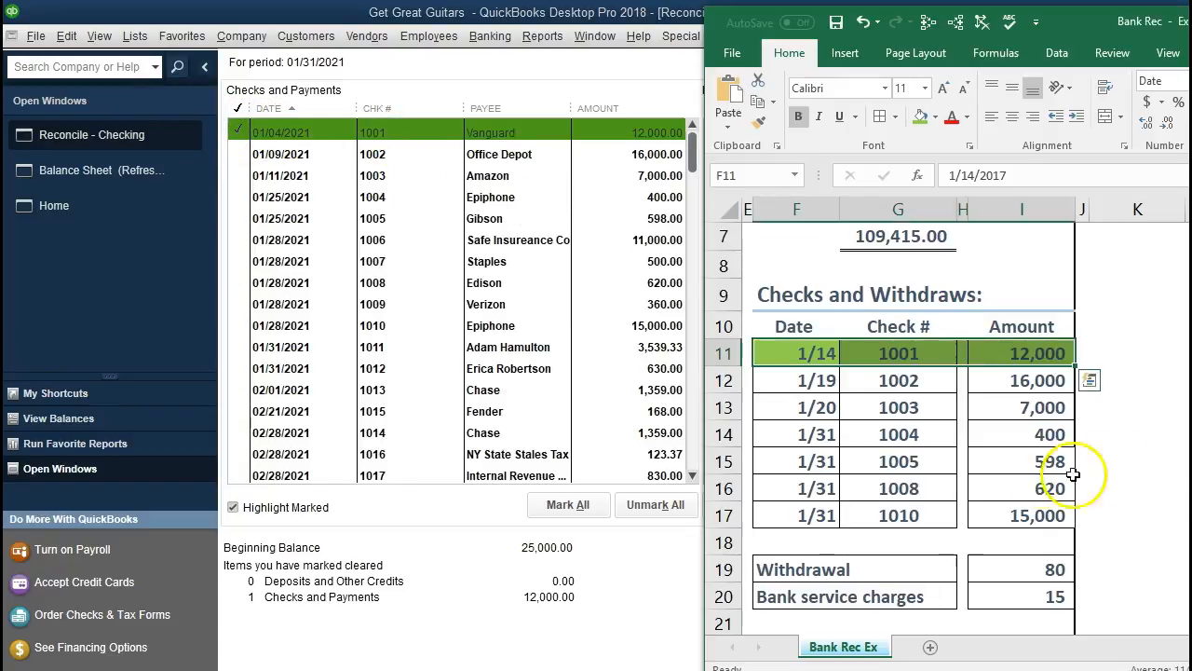
pyautogui.moveTo(1024, 378); pyautogui.dragTo(812, 378)
pyautogui.rightClick(804, 381)
pyautogui.press('Escape')
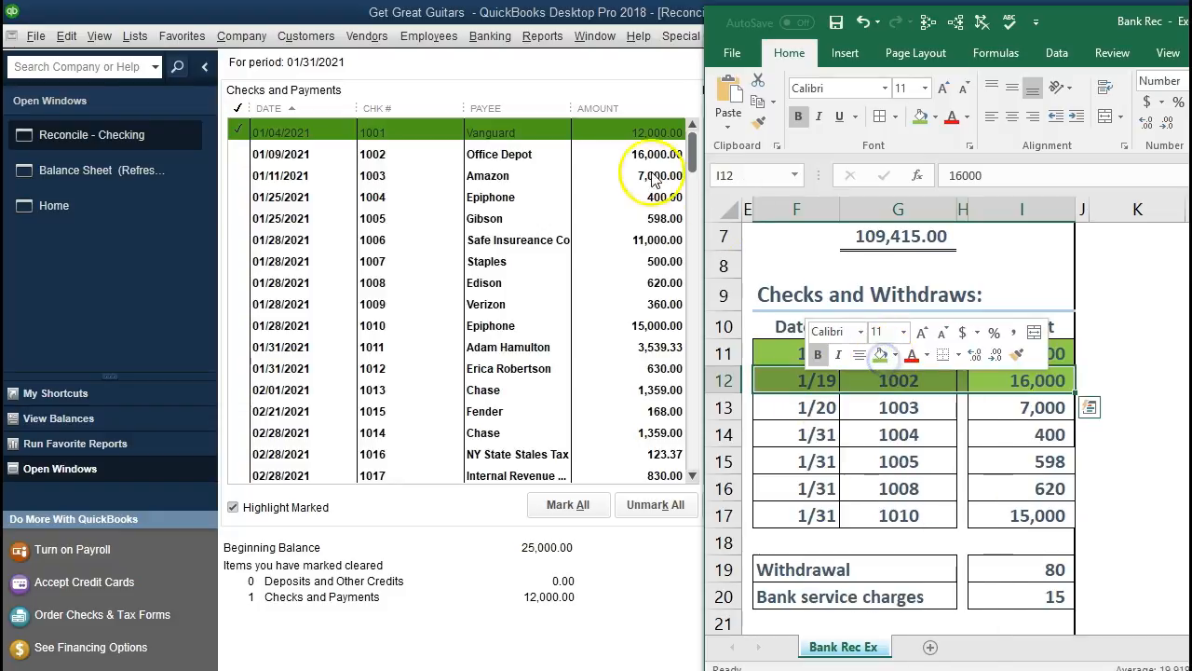
pyautogui.click(631, 149)
pyautogui.click(621, 154)
# Fill the statement row for check 1003 light green in Excel and mark the 7,000.00 Amazon check as cleared in QuickBooks.
pyautogui.hotkey('alt', 'Tab')
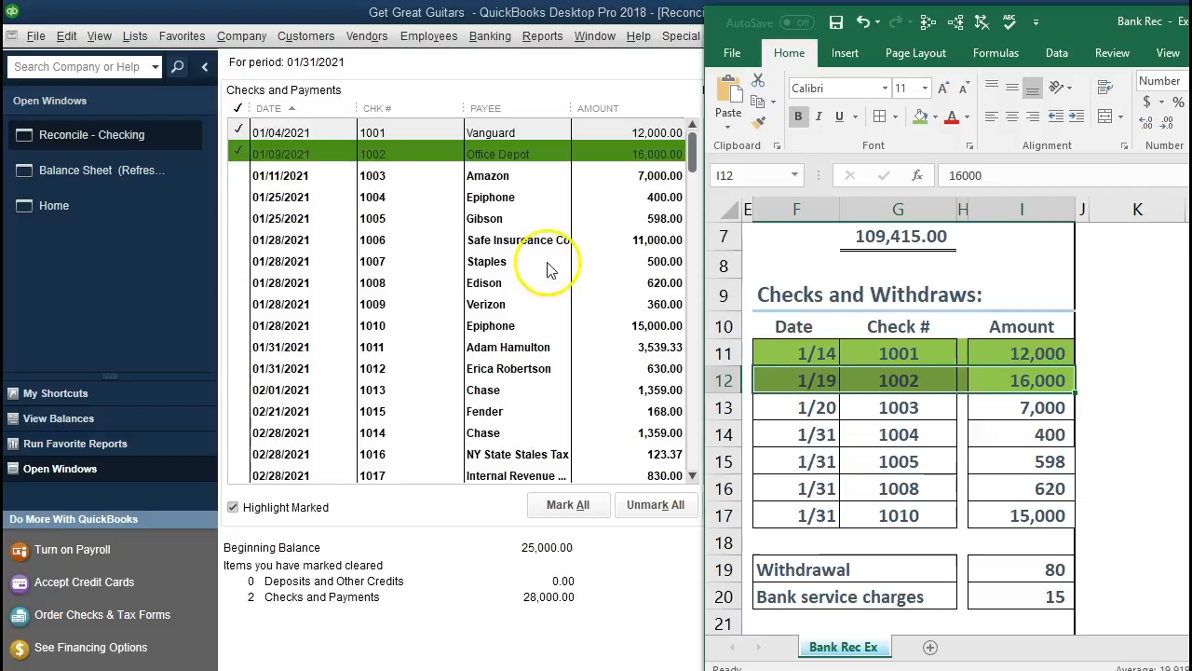
pyautogui.click(846, 388)
pyautogui.moveTo(812, 407); pyautogui.dragTo(1000, 416)
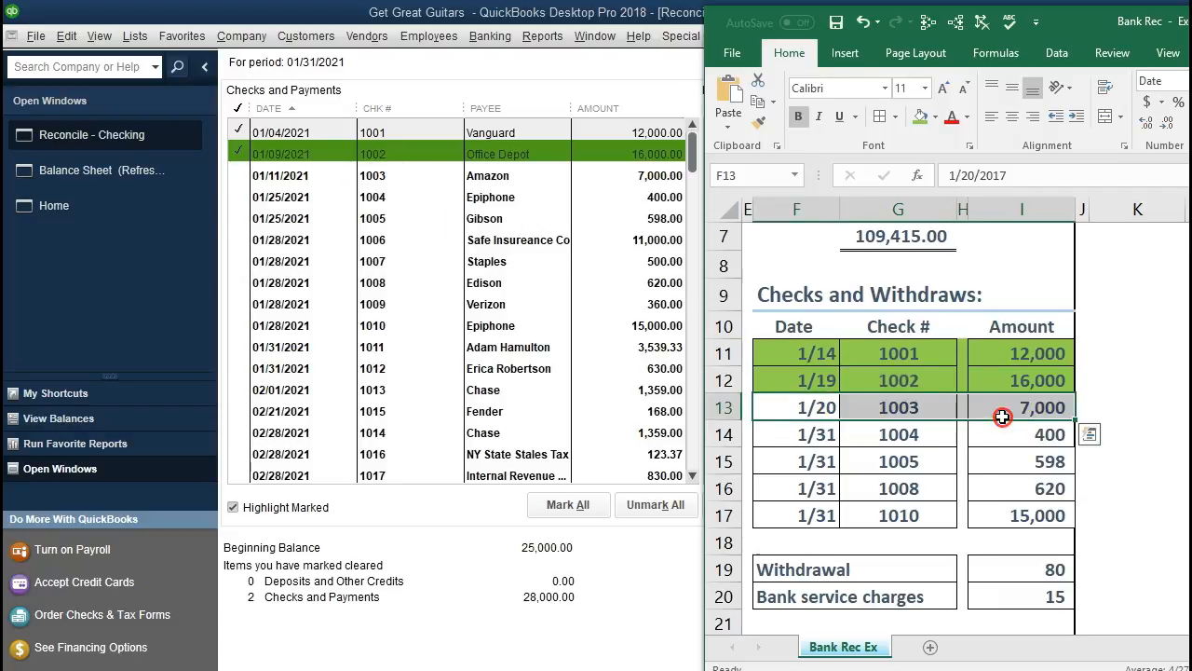
pyautogui.rightClick(1037, 419)
pyautogui.click(833, 468)
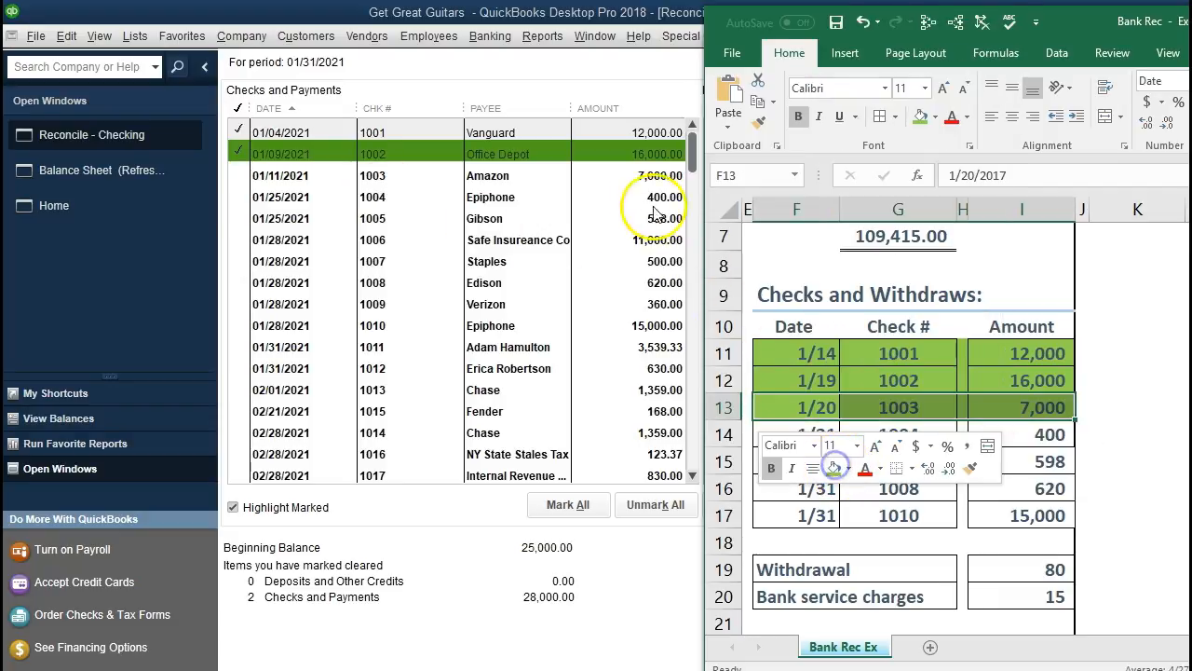
pyautogui.click(629, 179)
# Mark the 400.00 Epiphone check 1004 as cleared in QuickBooks and fill its statement row light green in Excel.
pyautogui.hotkey('alt', 'Tab')
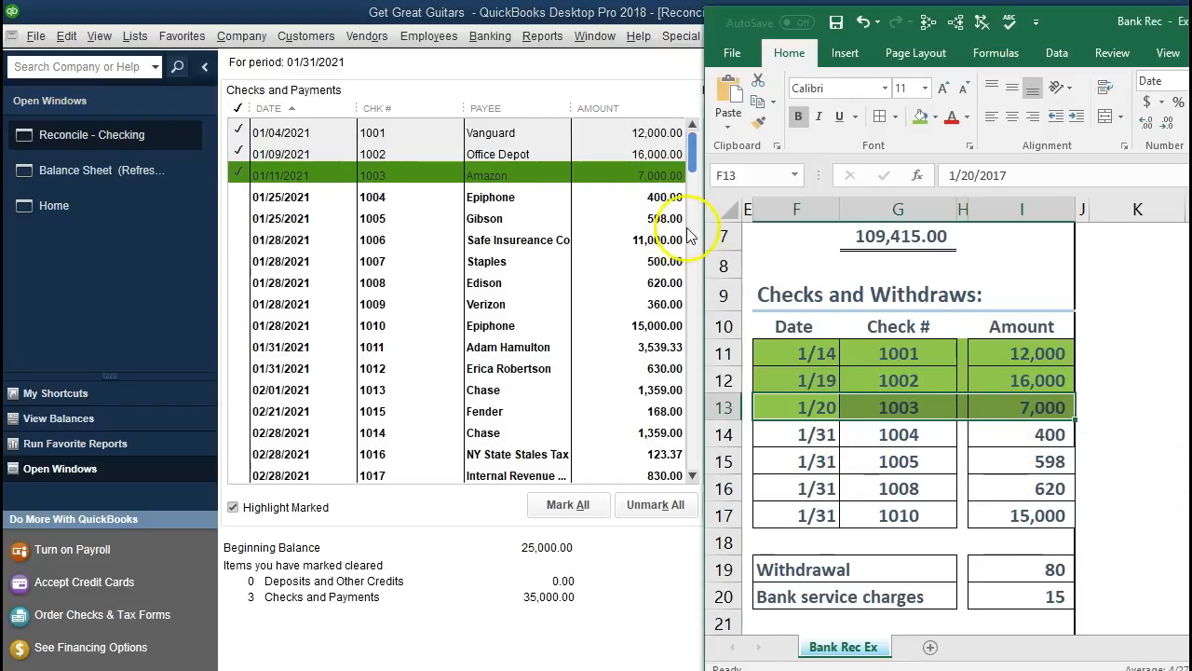
pyautogui.click(665, 197)
pyautogui.hotkey('alt', 'Tab')
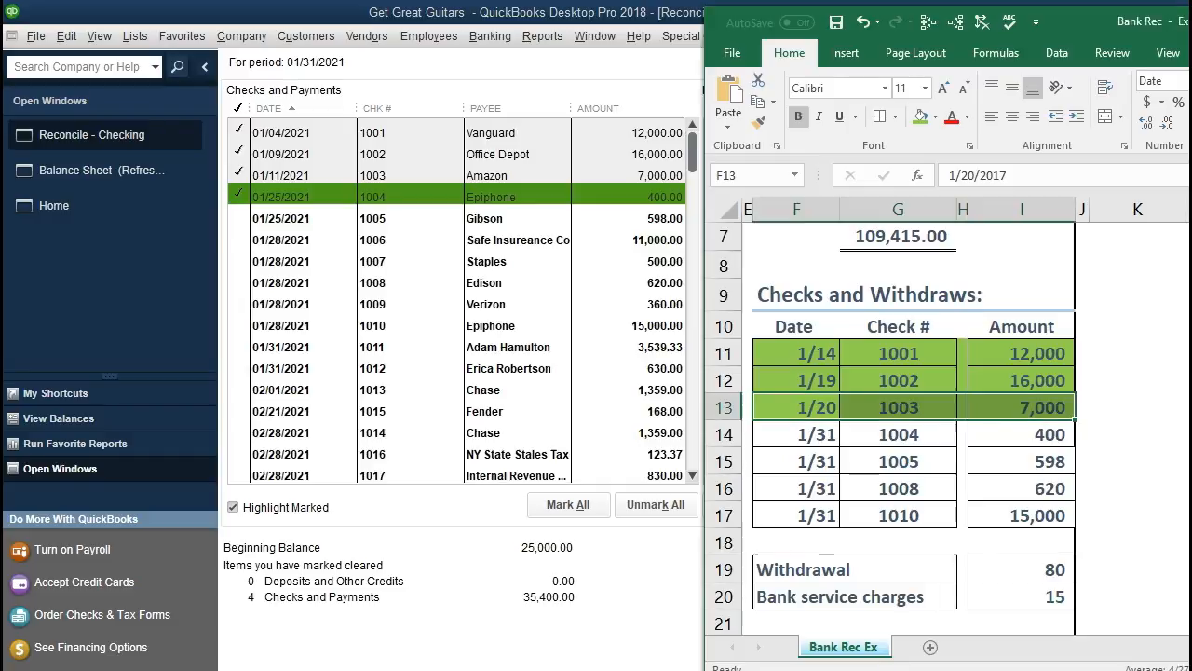
pyautogui.moveTo(862, 434); pyautogui.dragTo(1001, 435)
pyautogui.rightClick(1001, 435)
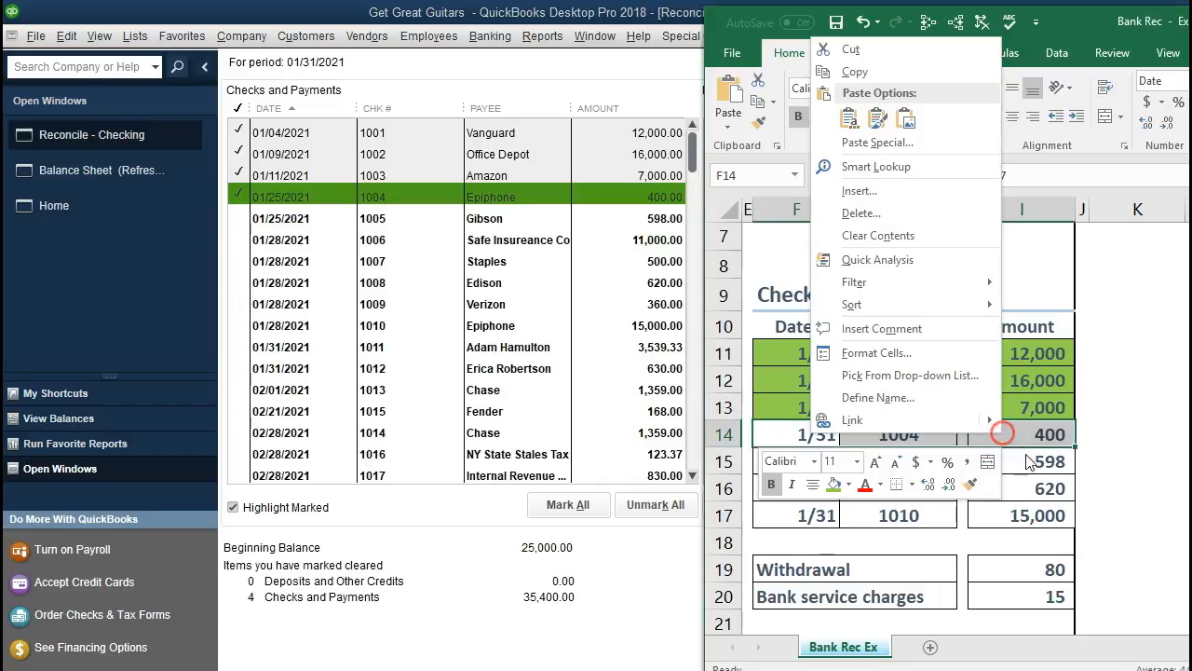
pyautogui.click(834, 484)
# Fill the statement row for check 1005 light green in Excel and mark the 598.00 Gibson check as cleared in QuickBooks.
pyautogui.click(1043, 458)
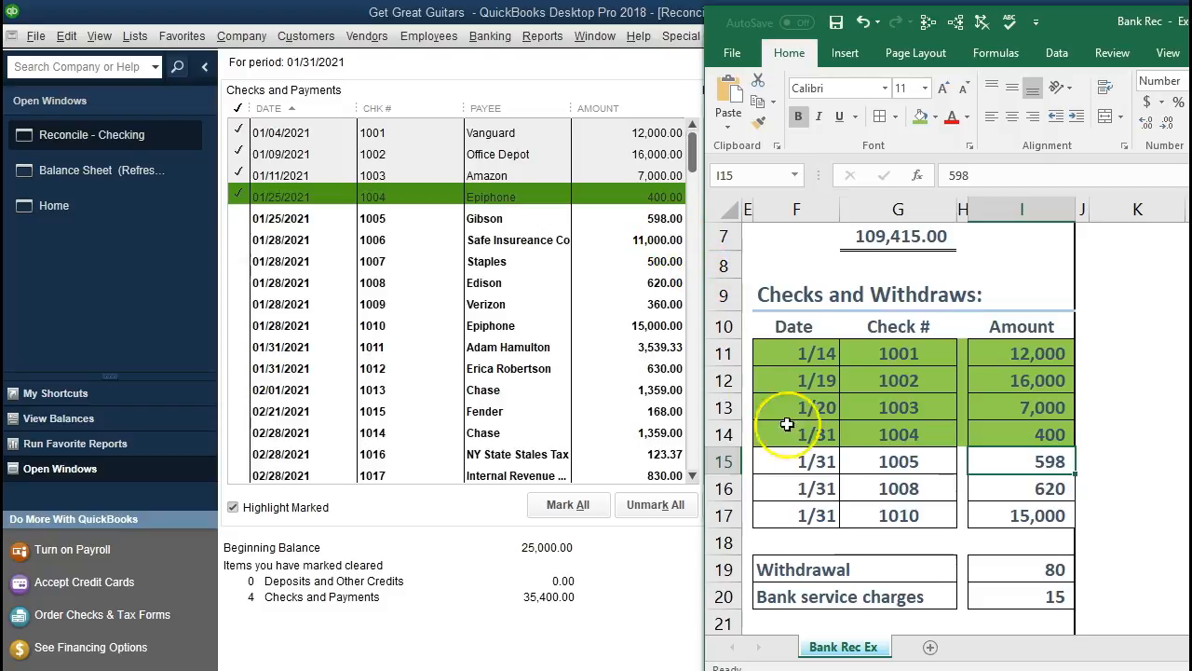
pyautogui.click(801, 461)
pyautogui.moveTo(801, 460); pyautogui.dragTo(987, 461)
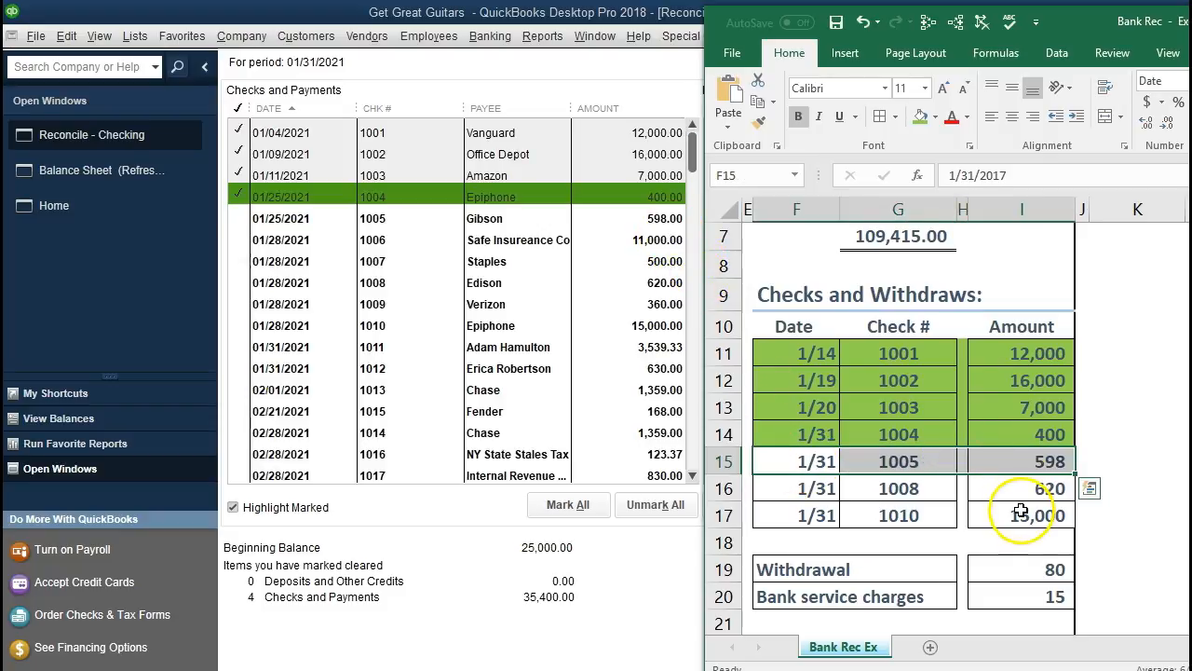
pyautogui.rightClick(1014, 472)
pyautogui.click(845, 521)
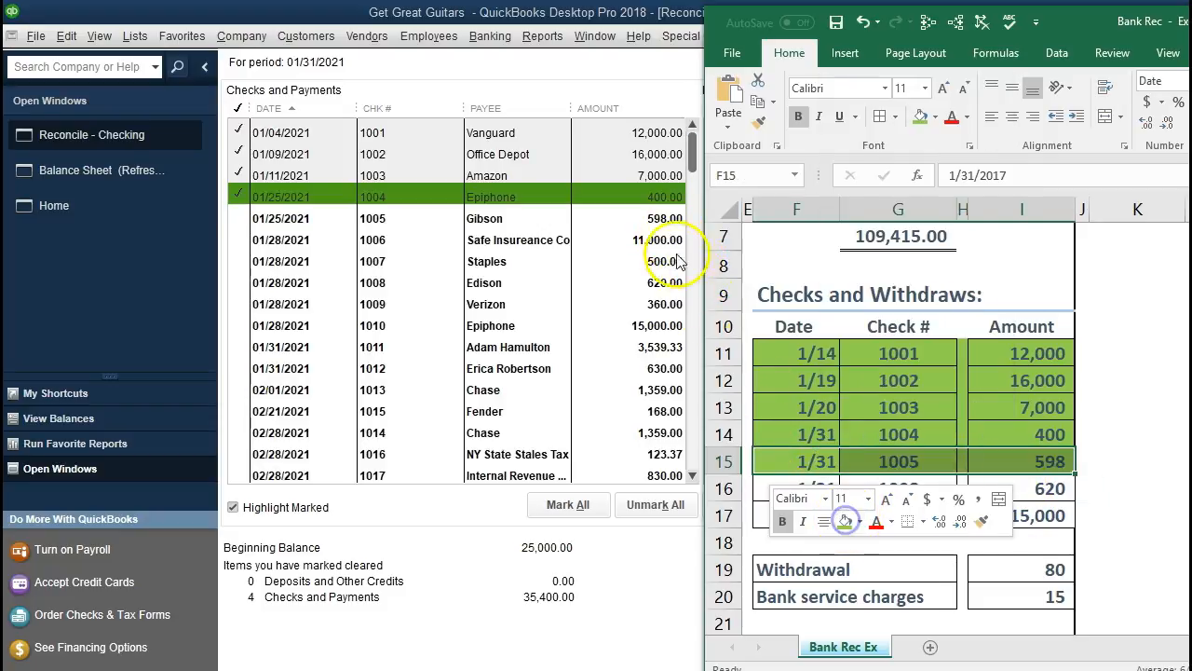
pyautogui.click(641, 223)
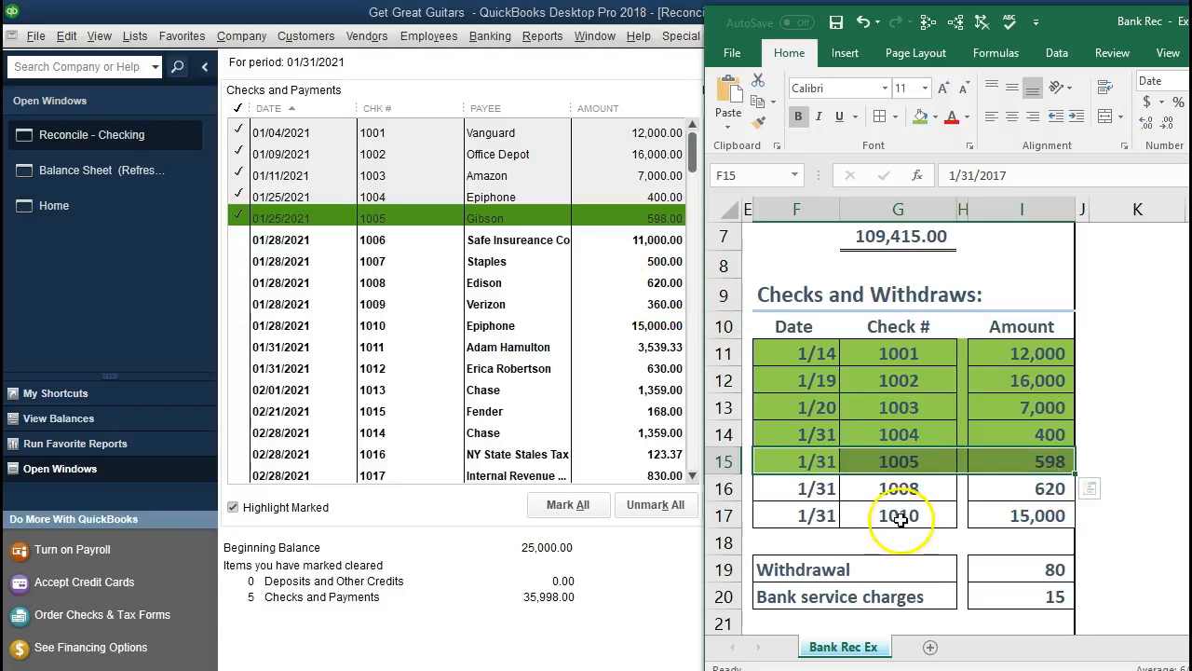
# Mark the 620.00 Edison check 1008 as cleared in QuickBooks and fill its statement row light green in Excel.
pyautogui.click(620, 282)
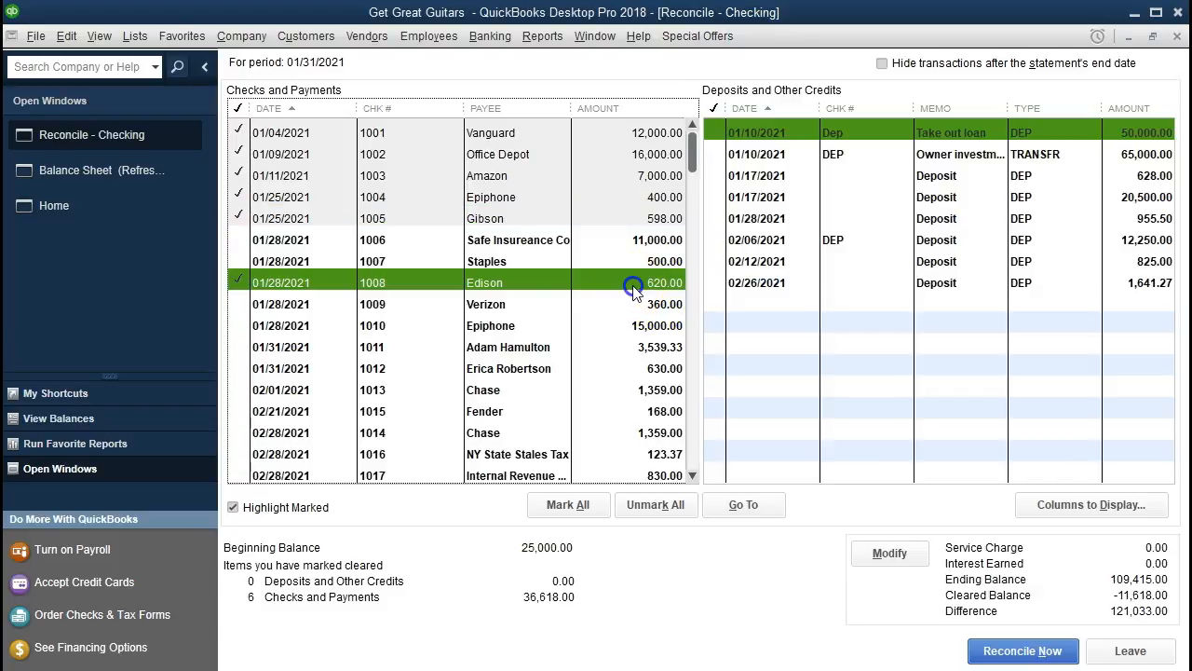
pyautogui.hotkey('alt', 'Tab')
pyautogui.moveTo(806, 488); pyautogui.dragTo(997, 493)
pyautogui.rightClick(996, 494)
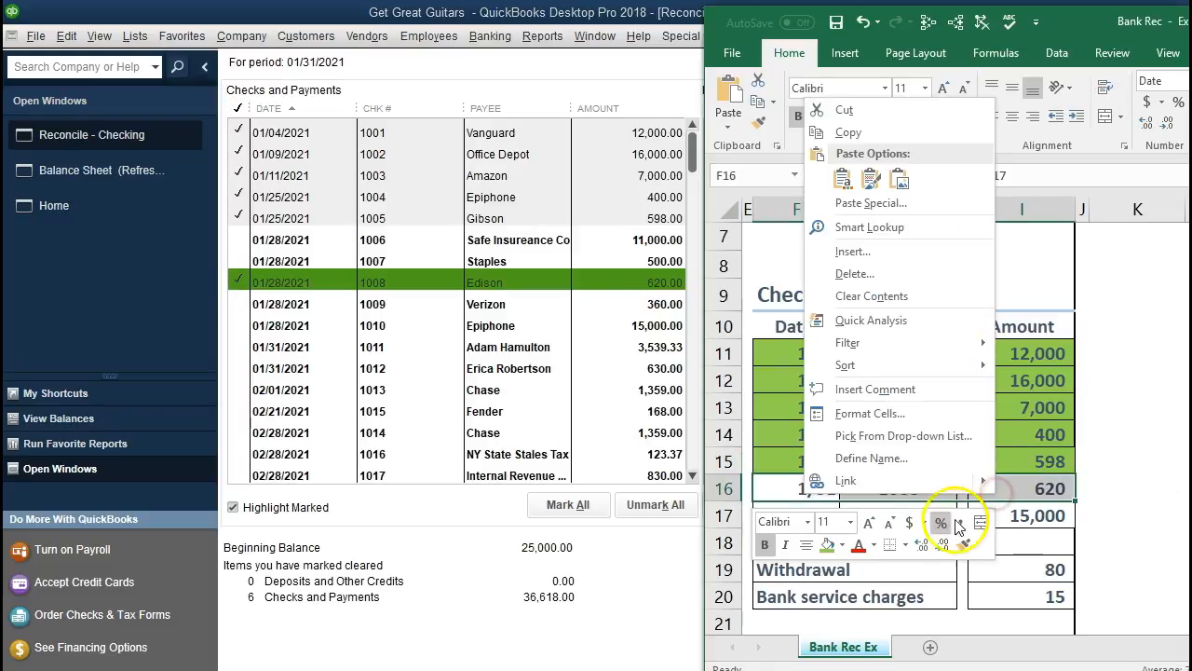
pyautogui.click(827, 546)
# Mark the 15,000.00 Epiphone check 1010 as cleared in QuickBooks and fill its statement row light green in Excel.
pyautogui.click(1024, 515)
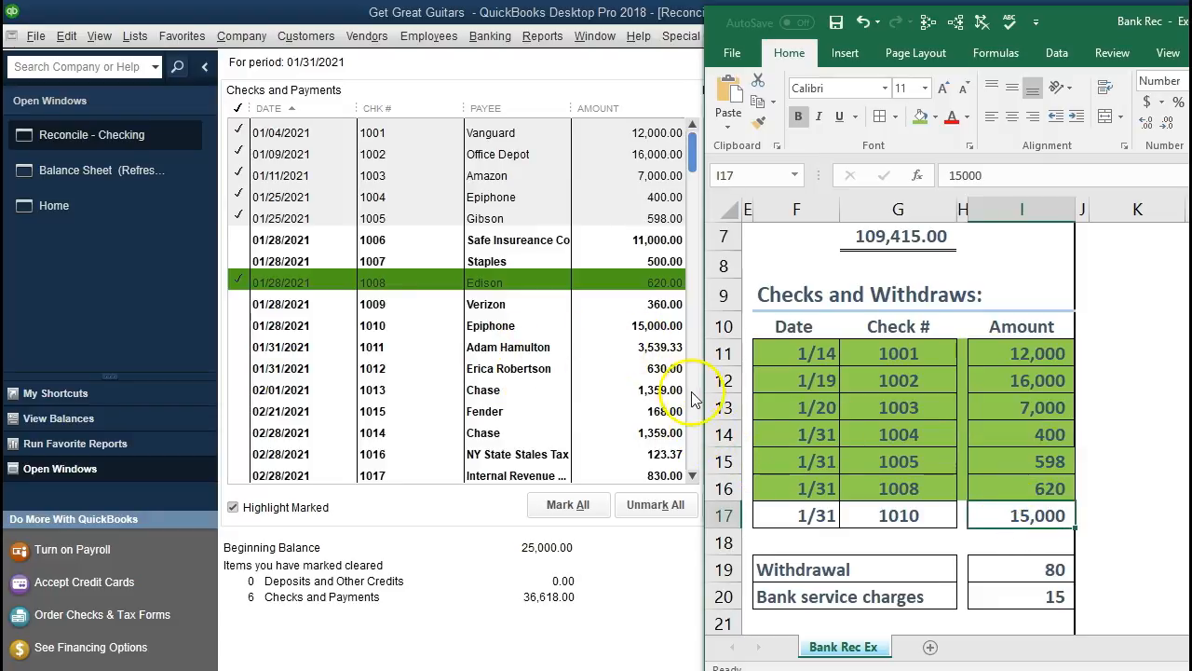
pyautogui.click(645, 331)
pyautogui.hotkey('alt', 'Tab')
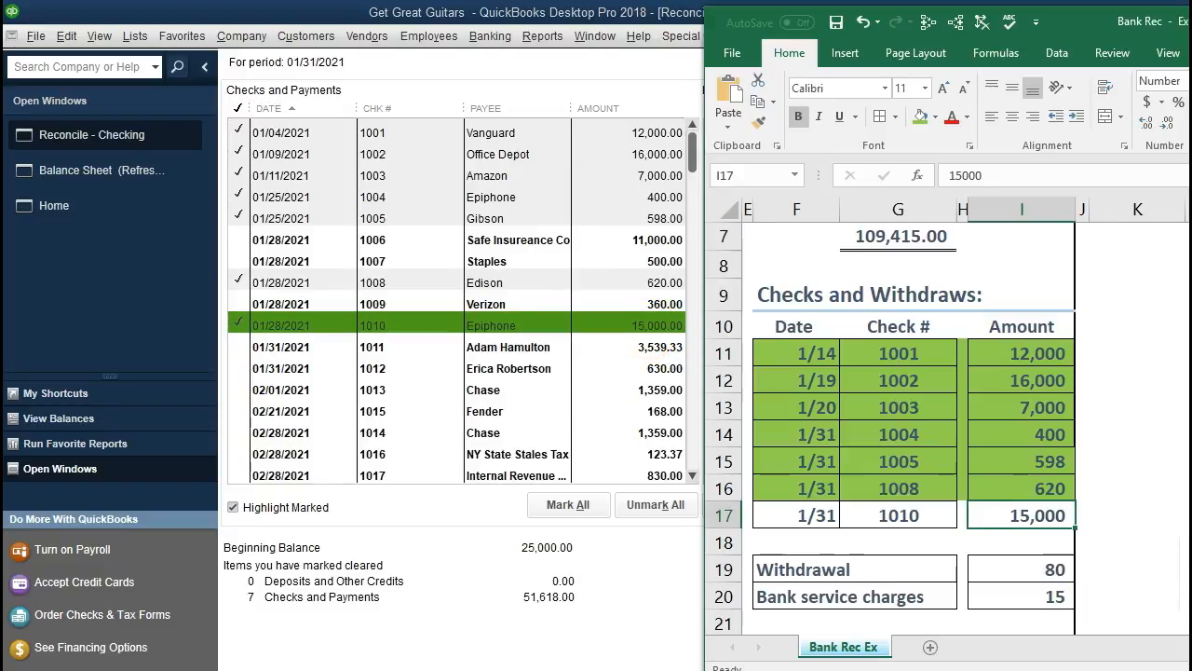
pyautogui.moveTo(819, 511); pyautogui.dragTo(1067, 516)
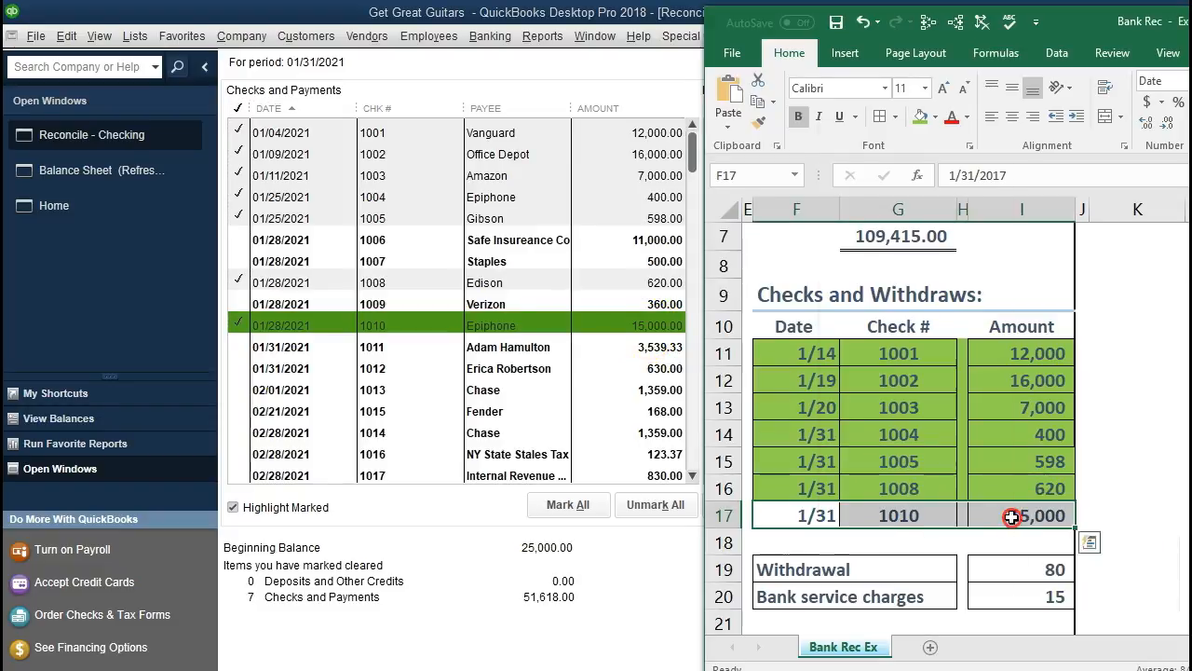
pyautogui.rightClick(1012, 518)
pyautogui.click(843, 570)
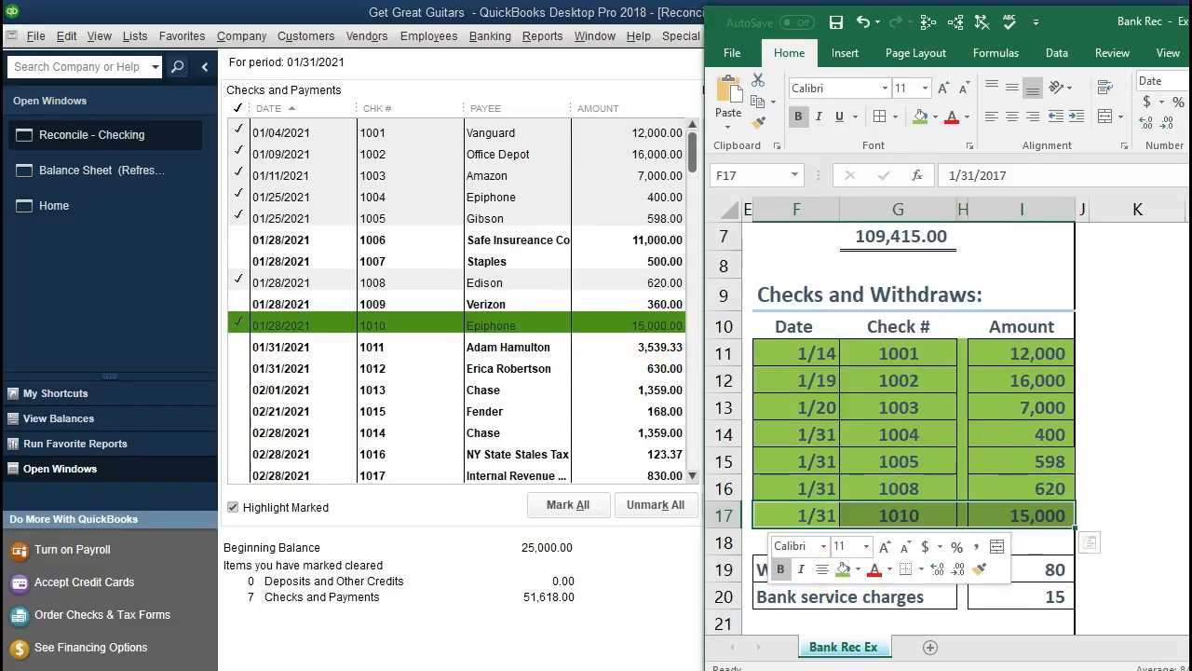
# Compare the statement's withdrawal and bank service charge amounts with the uncleared payments in QuickBooks.
pyautogui.click(1125, 572)
pyautogui.click(1060, 570)
pyautogui.click(1062, 594)
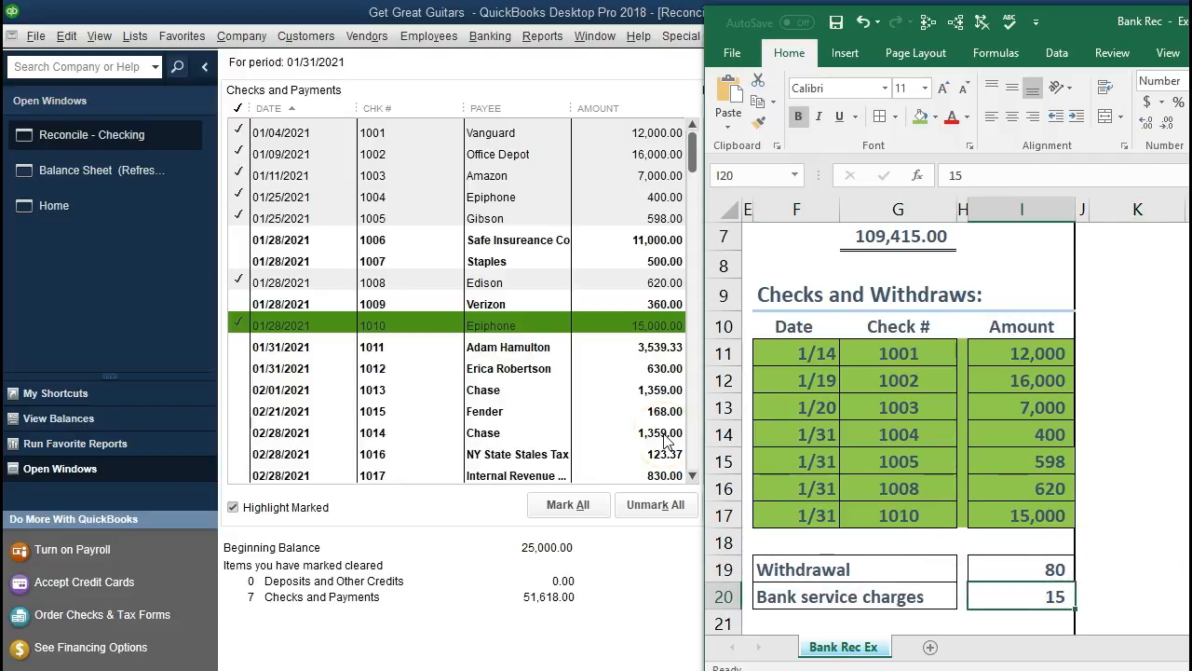
pyautogui.click(634, 474)
# Arrange the windows so the QuickBooks deposits and other credits list sits beside the Excel statement's deposits.
pyautogui.click(844, 406)
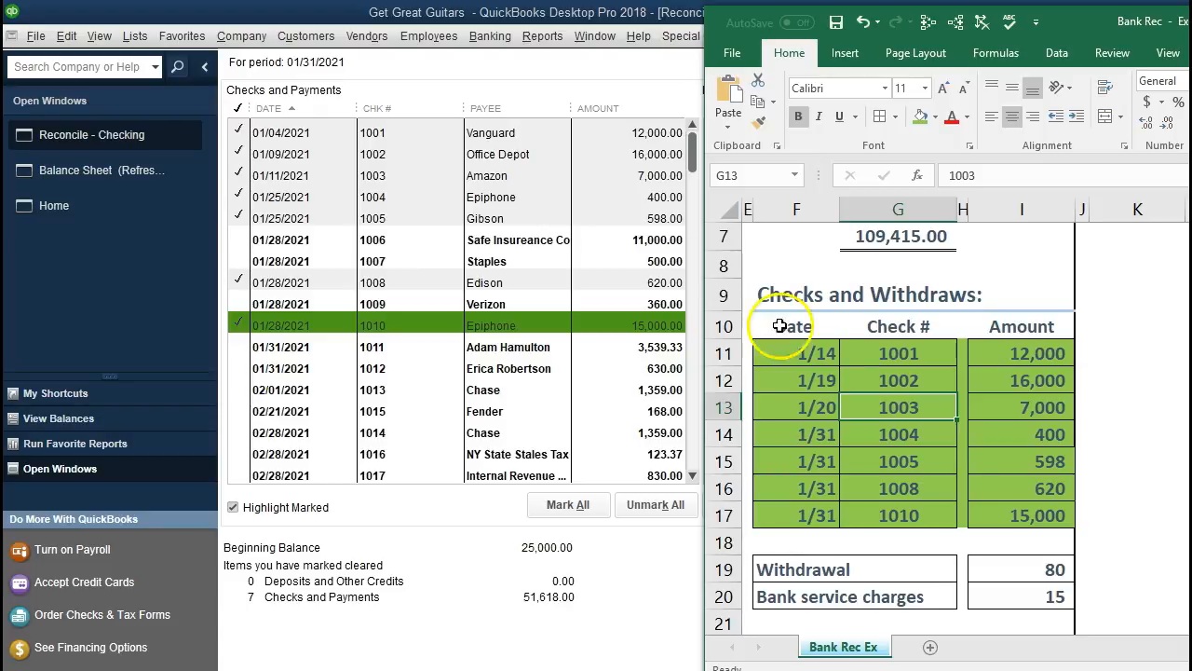
pyautogui.click(908, 372)
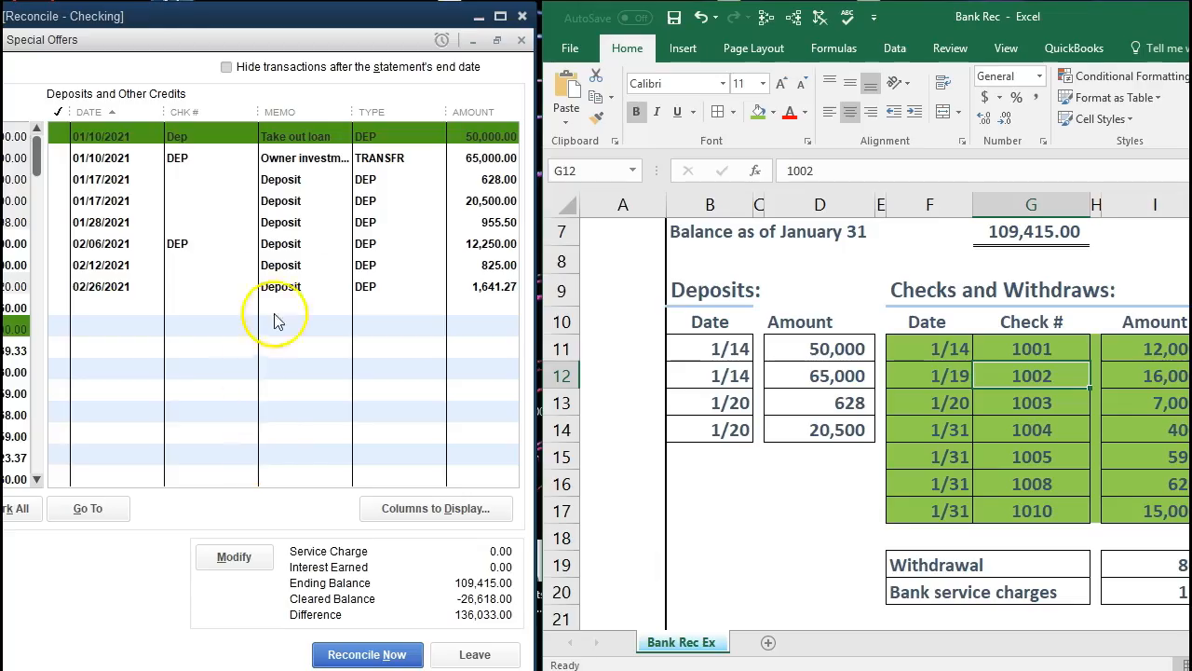
pyautogui.click(333, 18)
pyautogui.moveTo(333, 19); pyautogui.dragTo(330, 18)
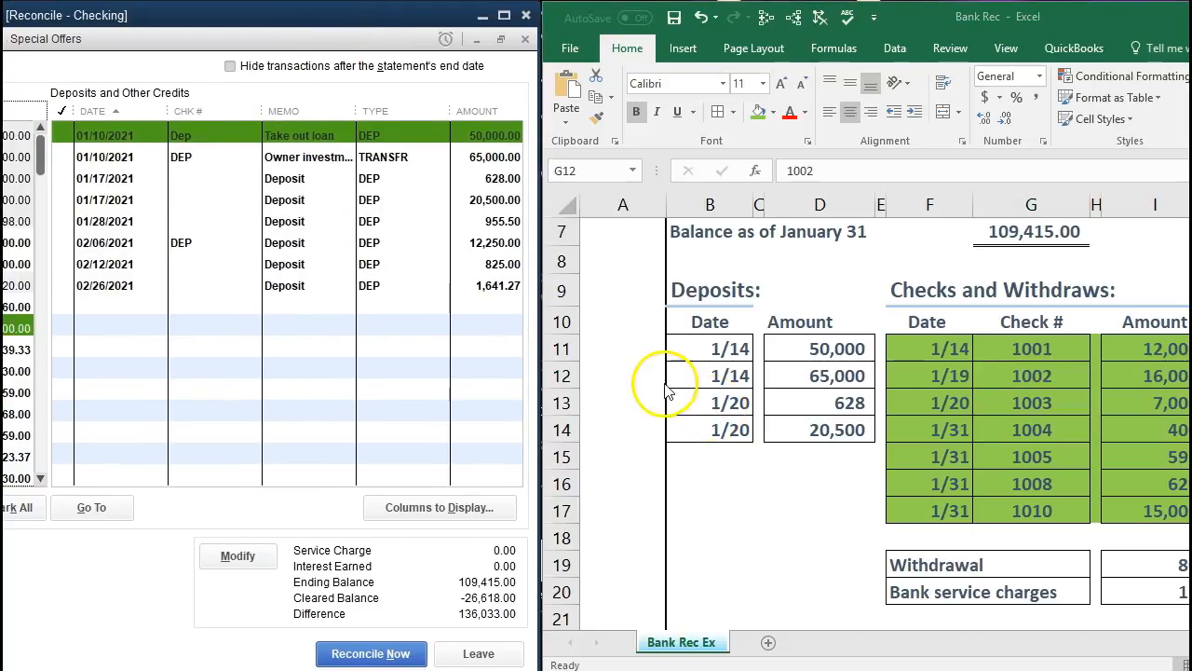
# Fill the statement's 50,000 deposit row light green in Excel and mark the 50,000.00 loan deposit as cleared in QuickBooks.
pyautogui.click(741, 372)
pyautogui.click(768, 348)
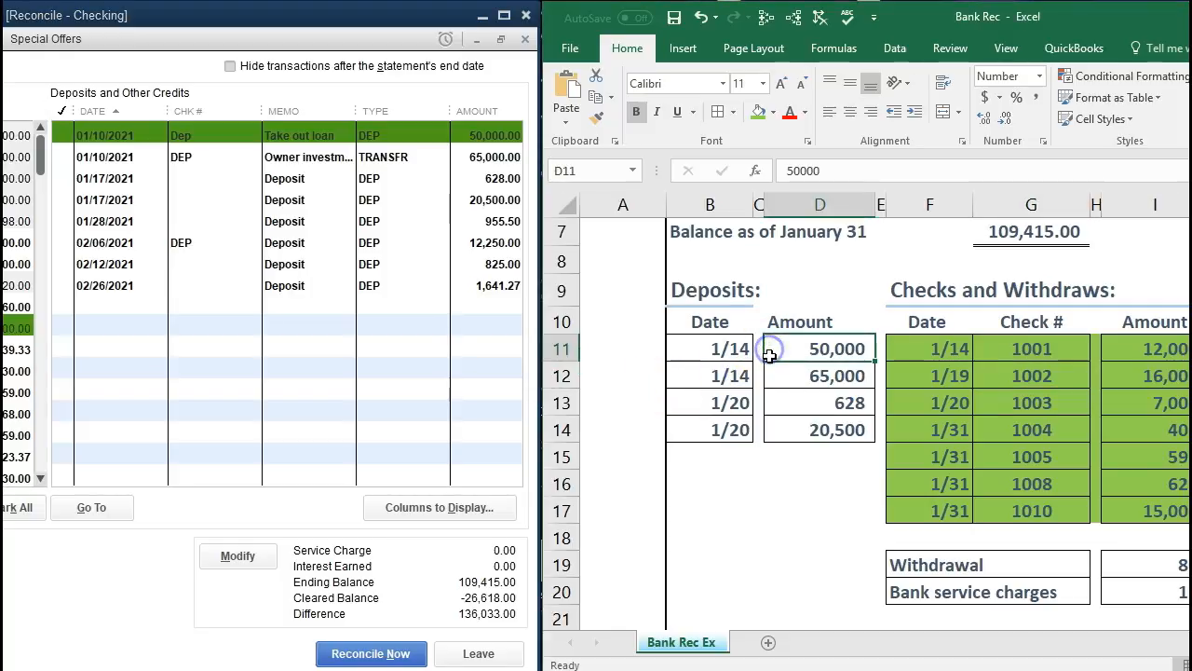
pyautogui.moveTo(732, 347); pyautogui.dragTo(772, 347)
pyautogui.rightClick(775, 347)
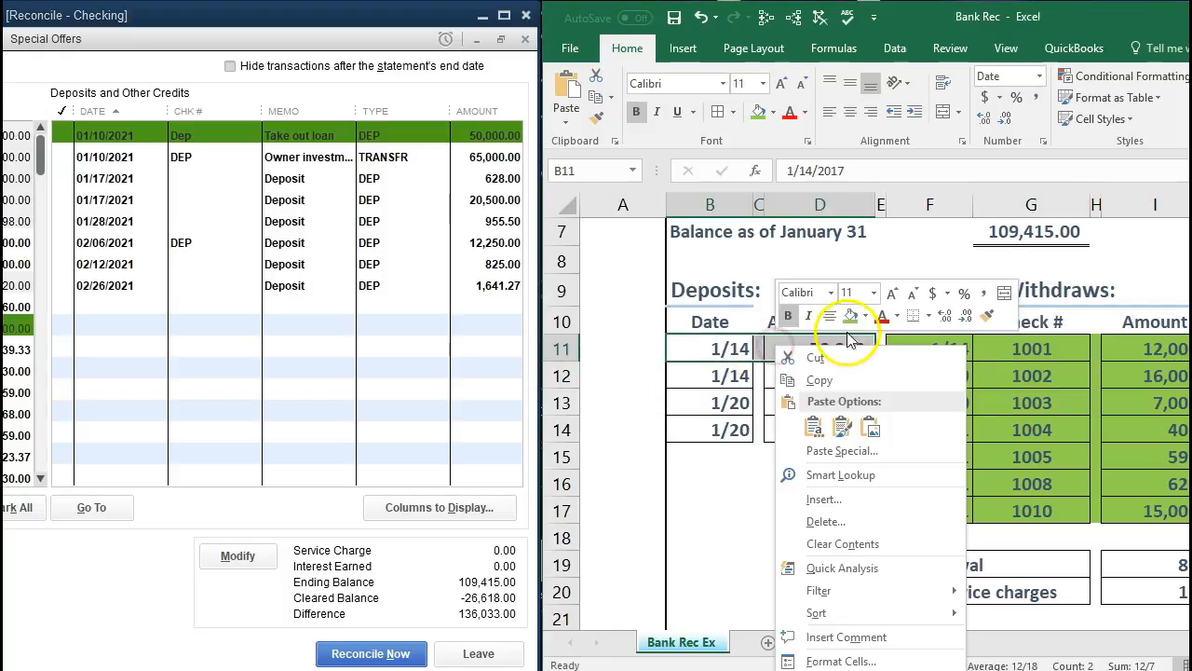
pyautogui.click(850, 314)
pyautogui.click(492, 136)
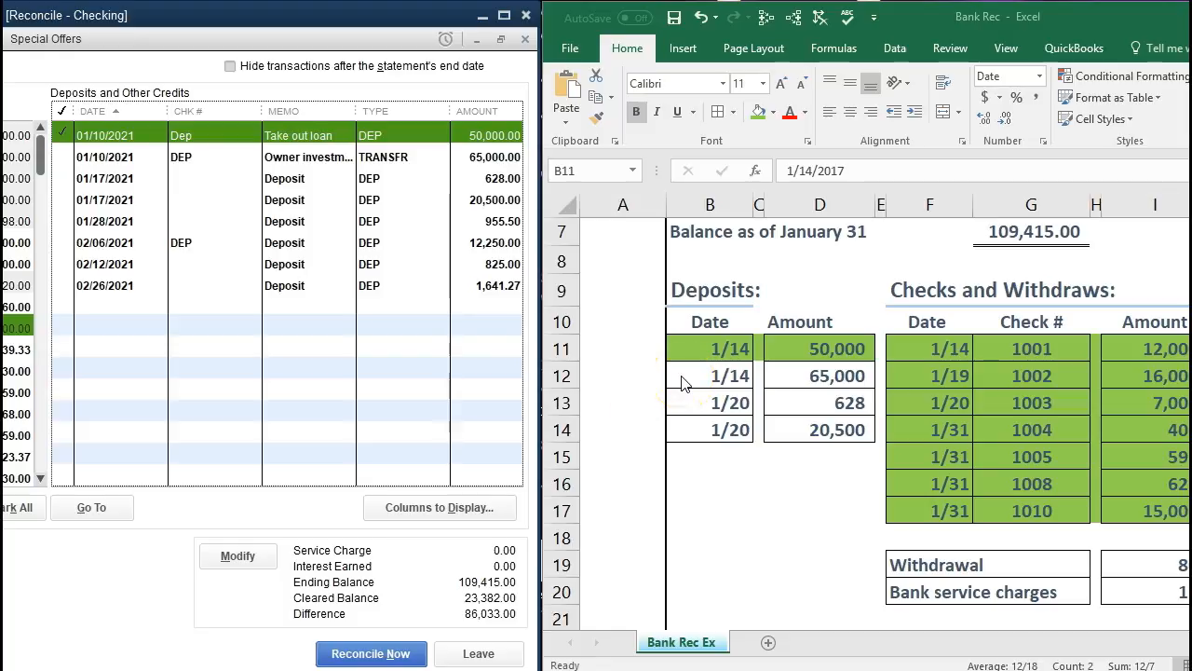
# Fill the statement's 65,000 deposit row light green in Excel and mark the 65,000.00 owner investment transfer as cleared in QuickBooks.
pyautogui.click(811, 449)
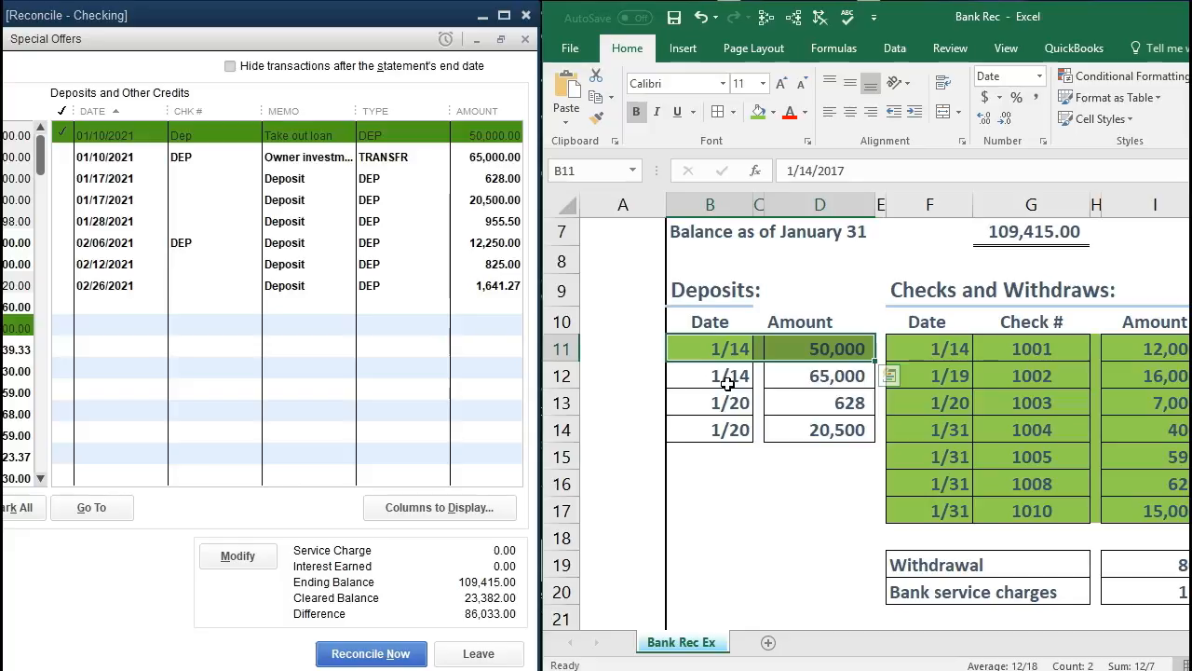
pyautogui.moveTo(717, 377); pyautogui.dragTo(817, 377)
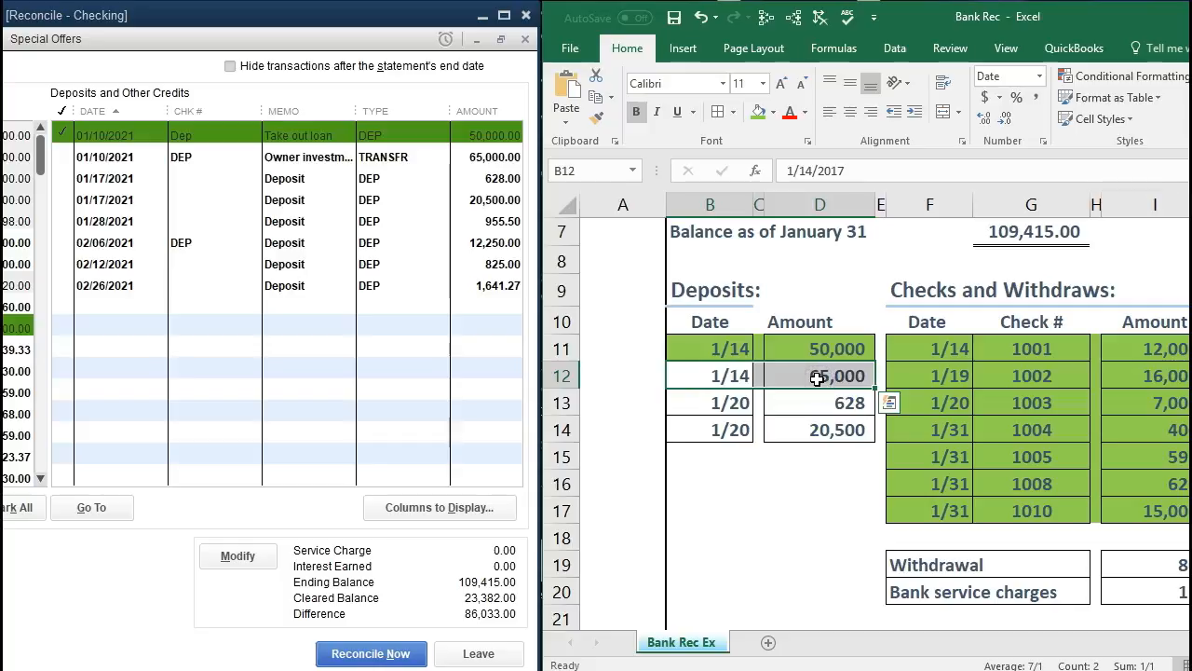
pyautogui.click(801, 408)
pyautogui.rightClick(783, 375)
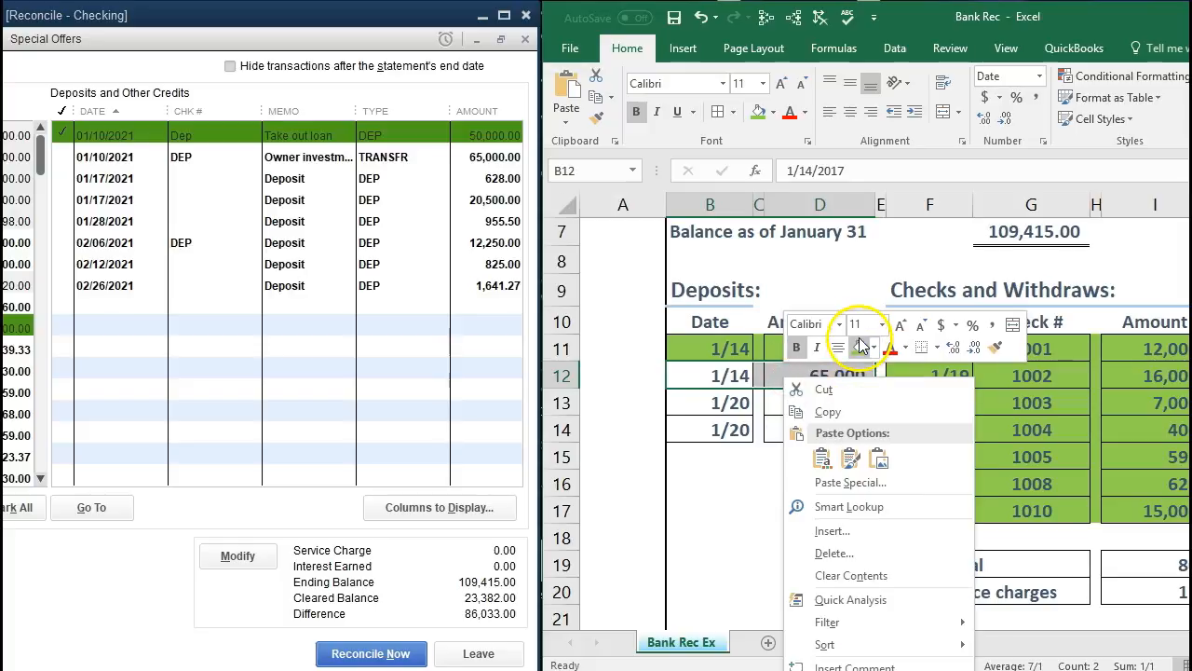
pyautogui.click(858, 342)
pyautogui.click(475, 157)
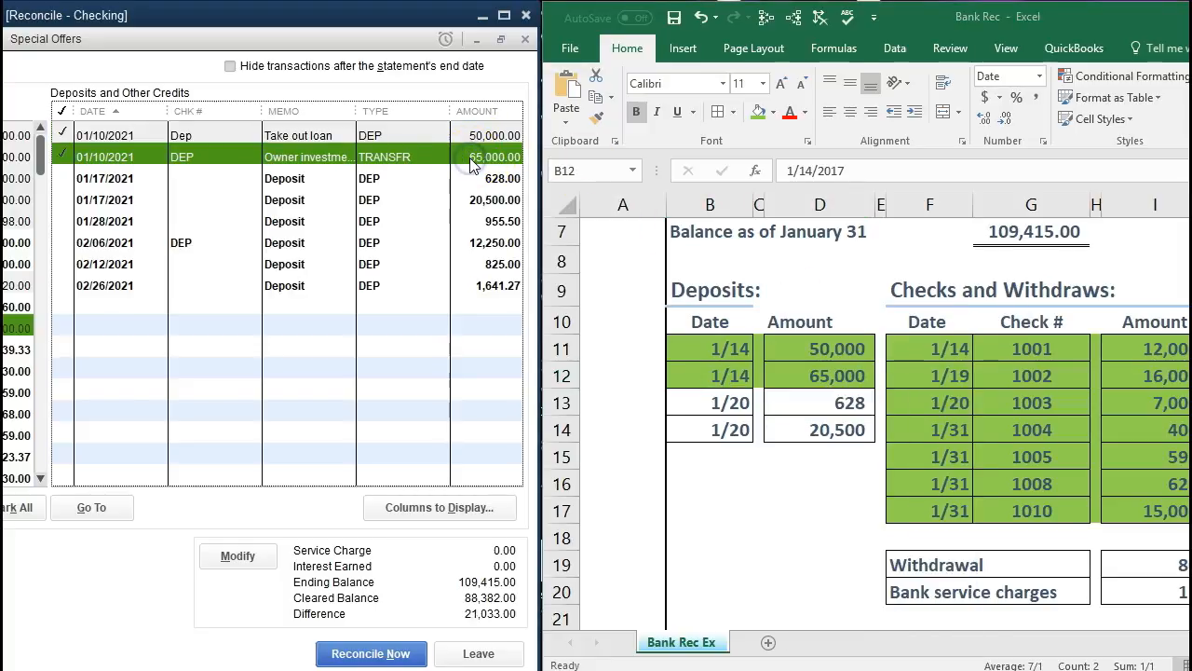
# Fill the statement's 628 deposit row light green in Excel and mark the 628.00 deposit as cleared in QuickBooks.
pyautogui.moveTo(710, 401); pyautogui.dragTo(785, 405)
pyautogui.rightClick(785, 404)
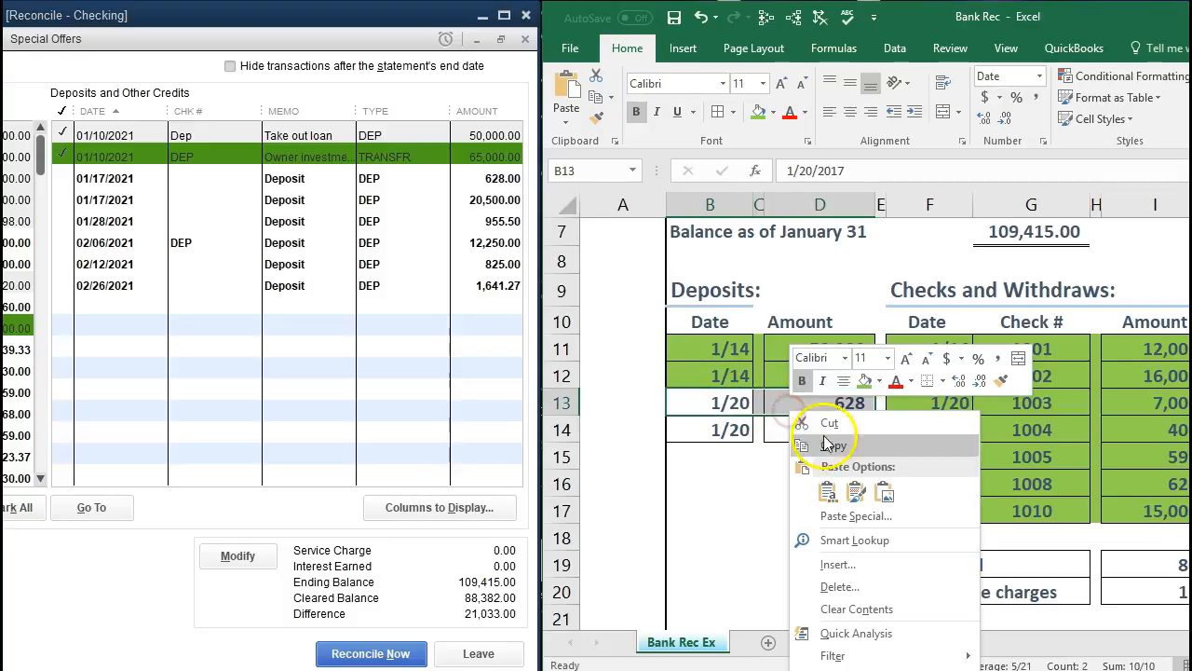
pyautogui.click(861, 381)
pyautogui.click(475, 179)
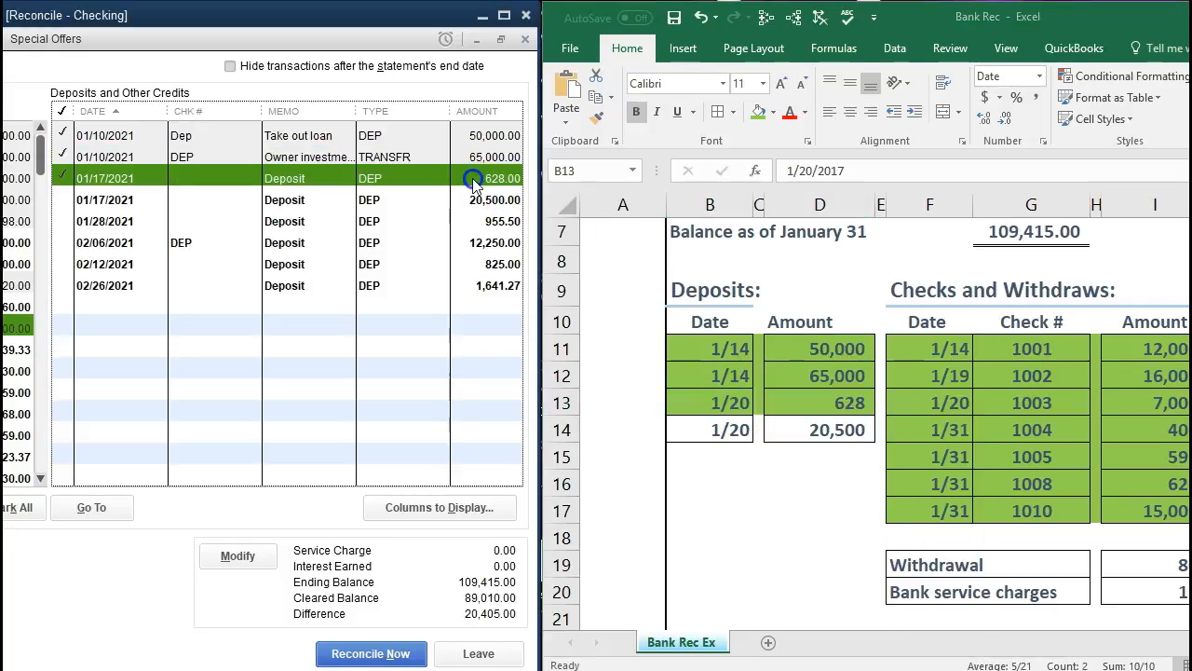
# Mark the 20,500.00 deposit as cleared in QuickBooks and fill its statement row light green in Excel.
pyautogui.click(471, 199)
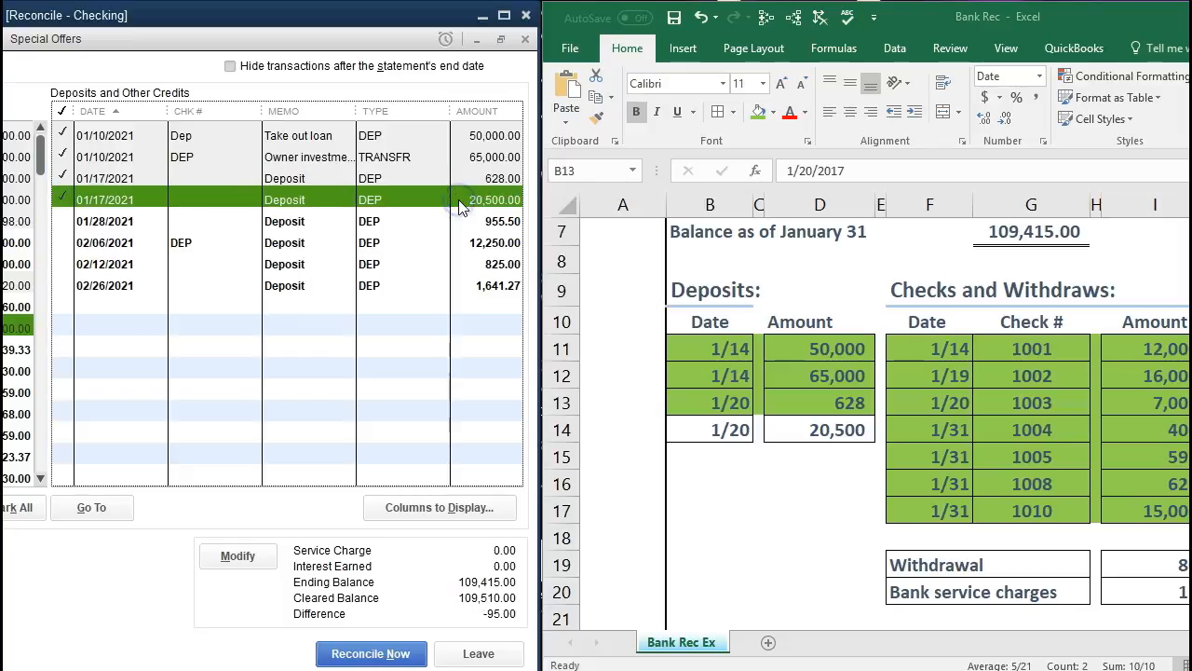
pyautogui.moveTo(699, 430); pyautogui.dragTo(798, 429)
pyautogui.rightClick(797, 428)
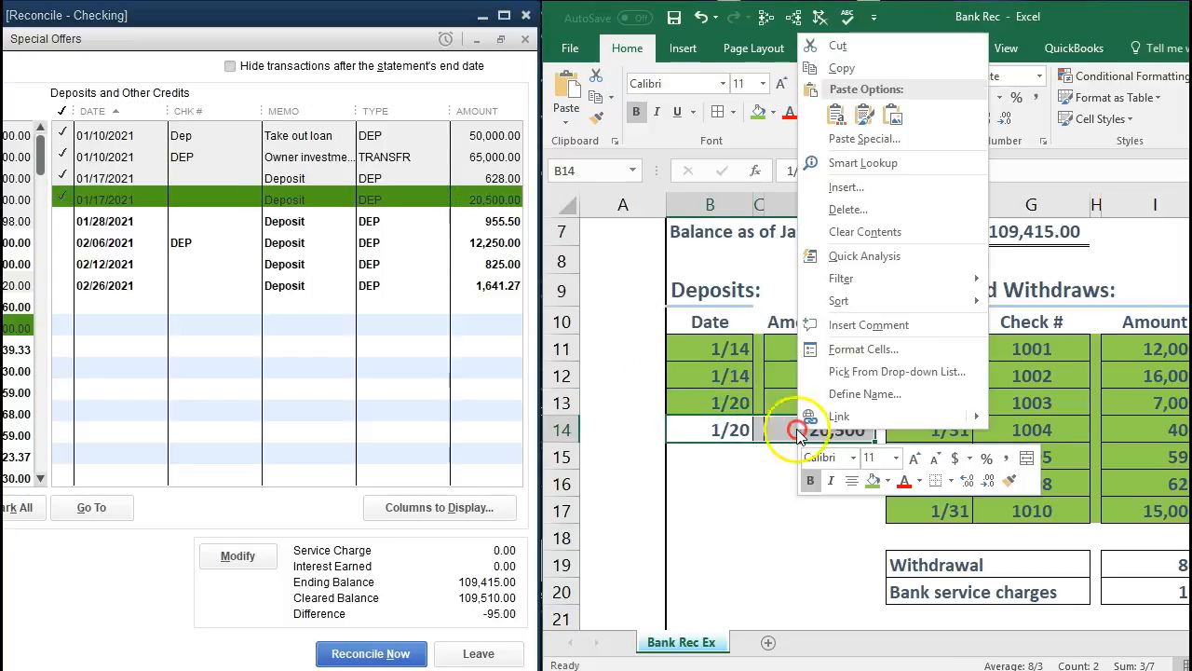
pyautogui.click(872, 480)
pyautogui.click(743, 546)
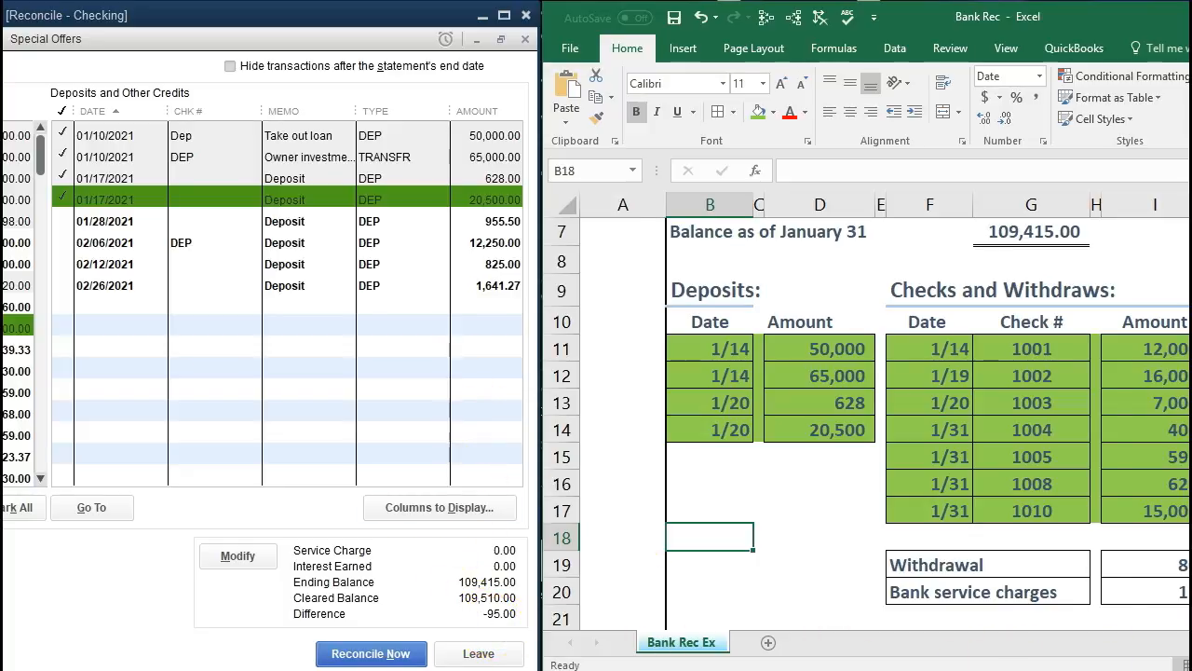
# Examine the statement's unmatched withdrawal and bank service charges in Excel, and open the Checking account register in QuickBooks.
pyautogui.hscroll(3, 881, 411)
pyautogui.scroll(-1, 1074, 535)
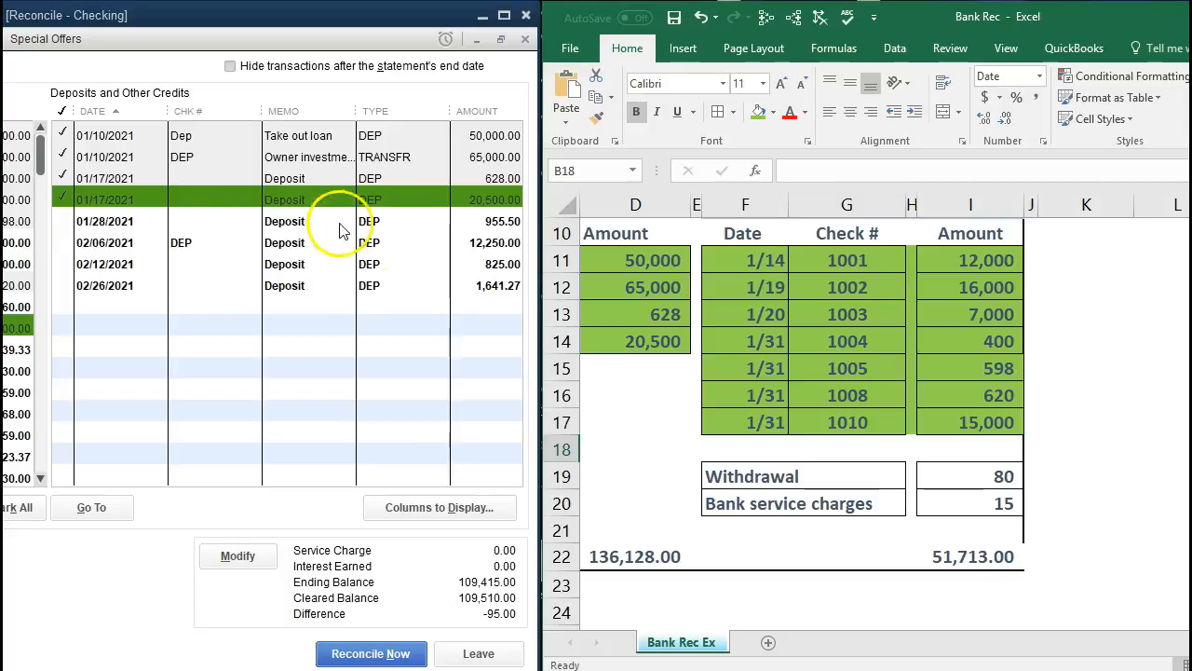
pyautogui.click(733, 341)
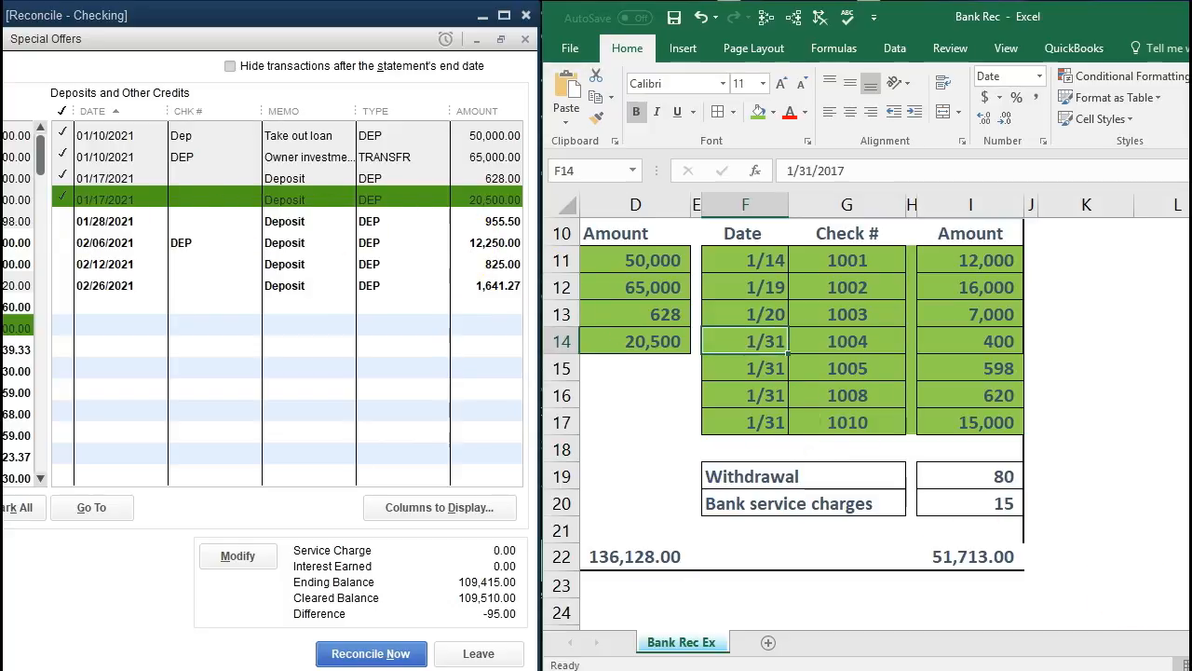
pyautogui.hscroll(-3, 876, 447)
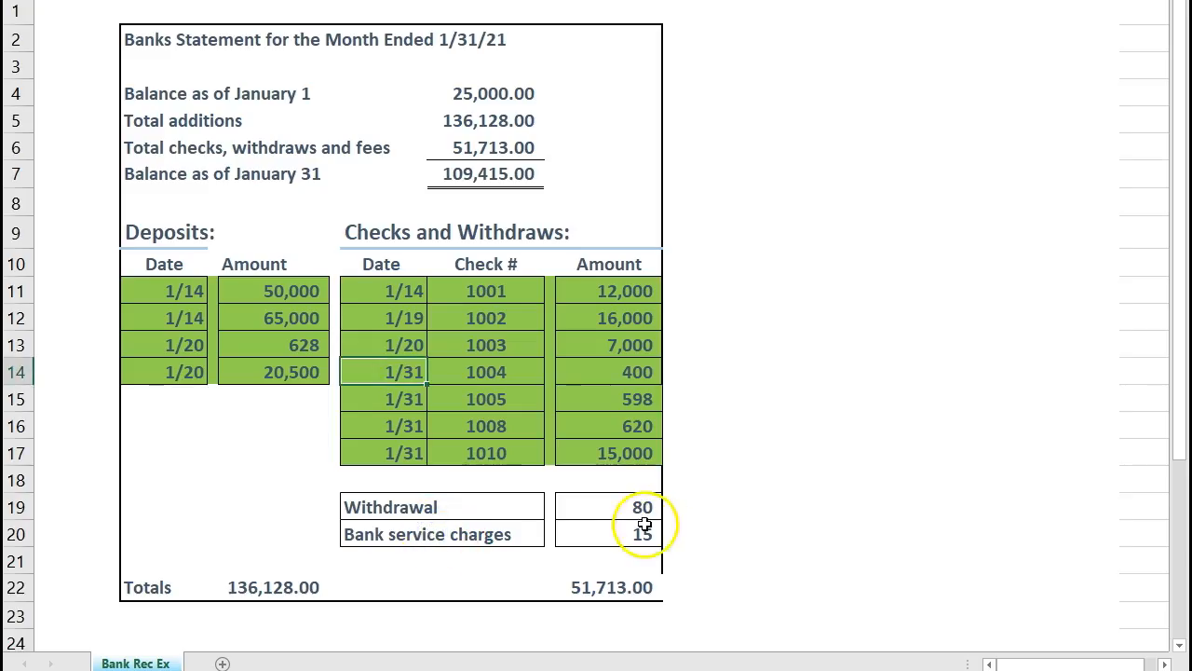
pyautogui.click(644, 518)
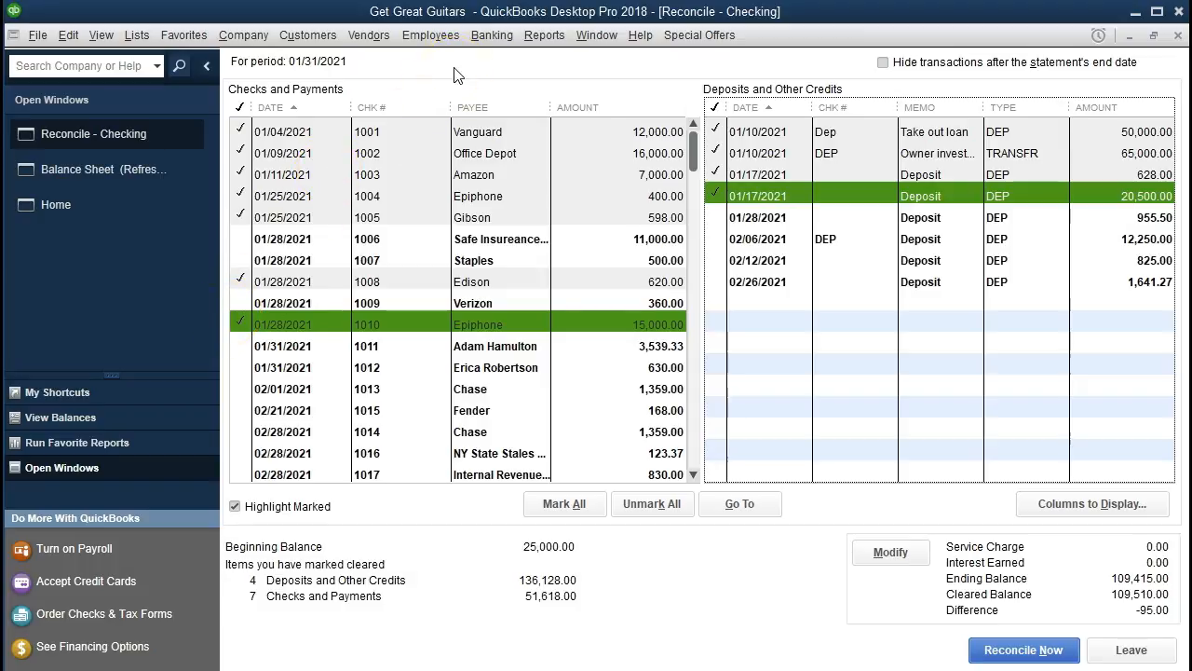
pyautogui.click(492, 39)
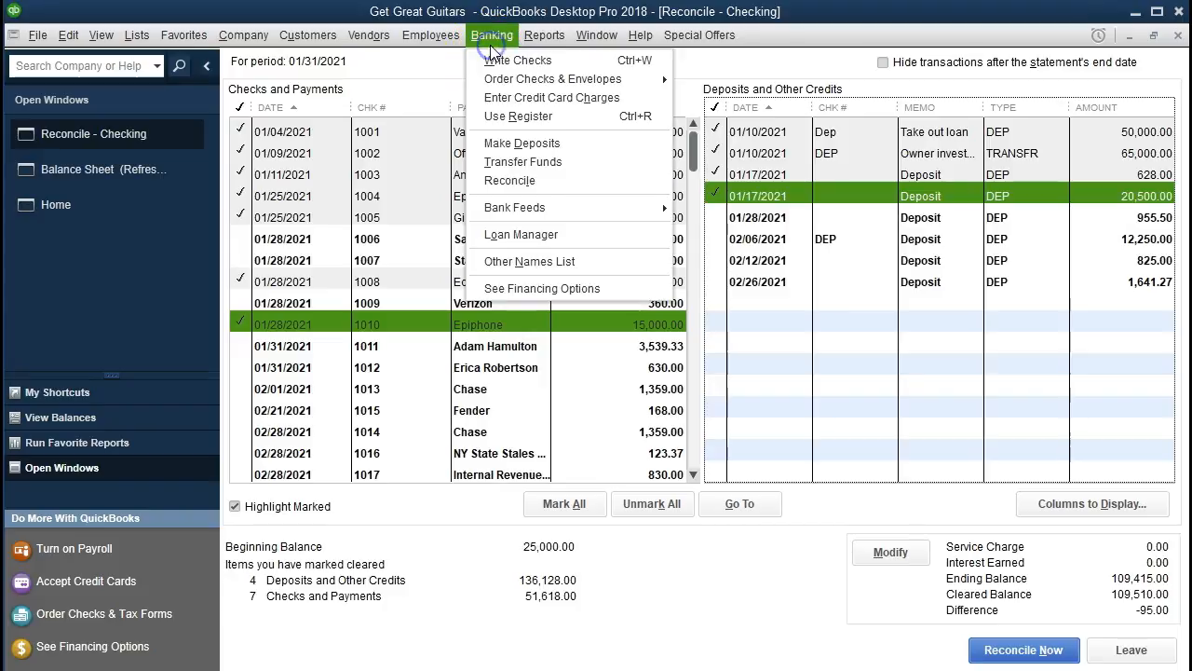
pyautogui.click(563, 121)
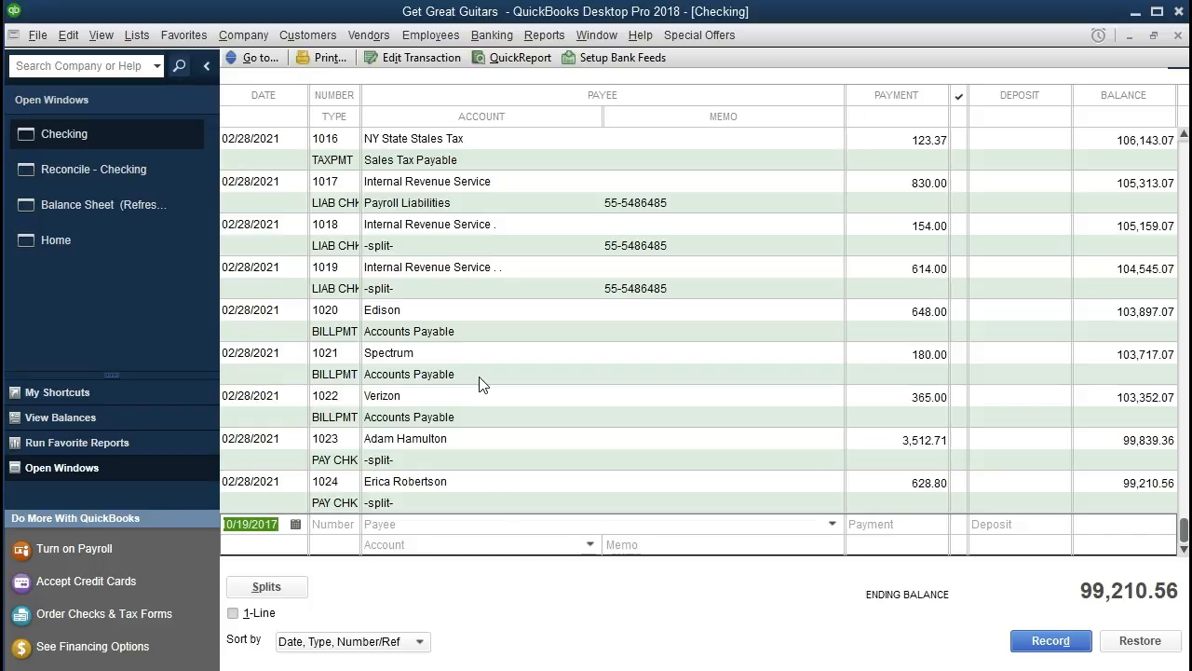
# Start a new Checking register entry dated 01/31/2021 with number Other and a payment of 80.00.
pyautogui.write('01/31/')
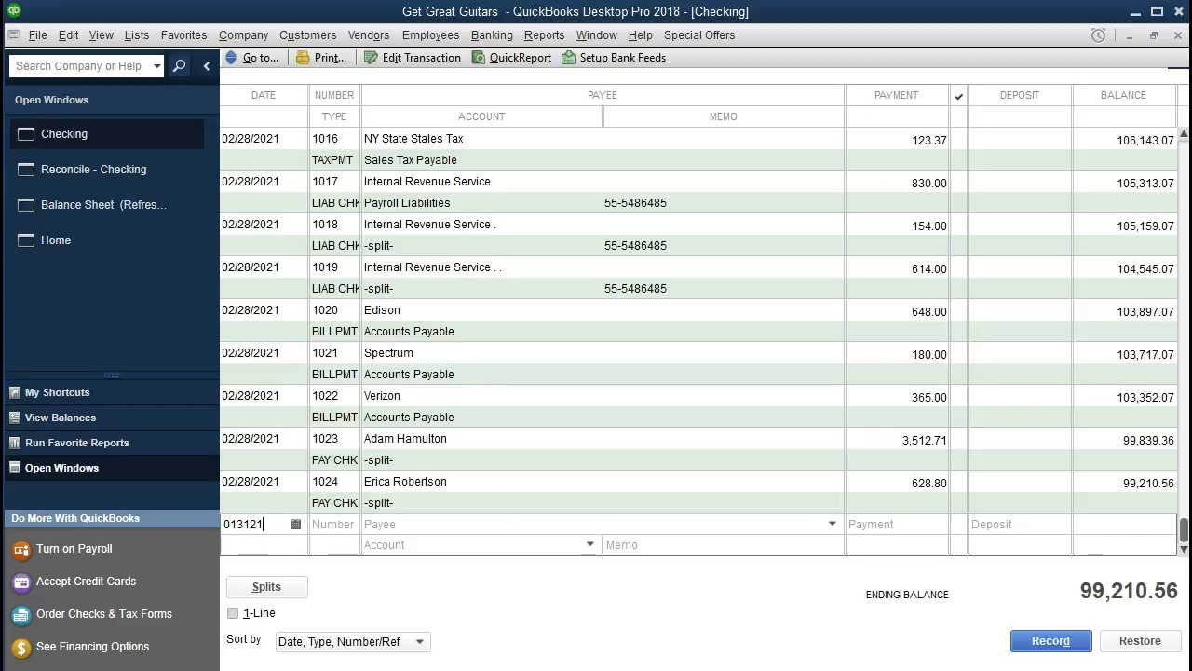
pyautogui.write('2021')
pyautogui.press('Tab')
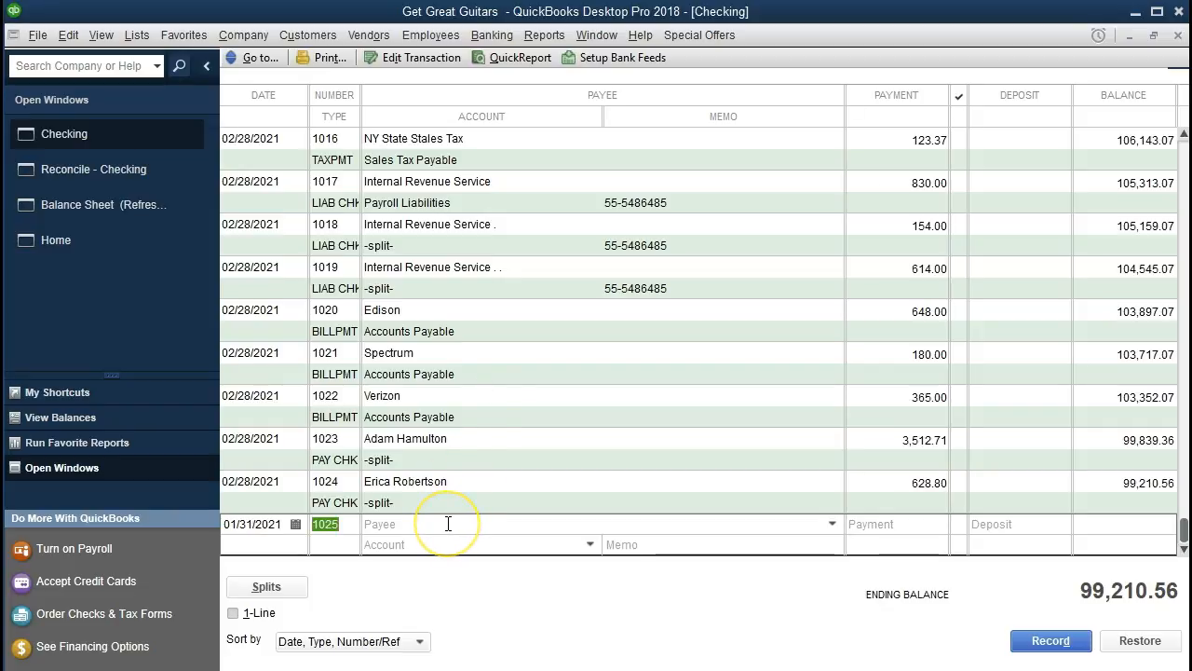
pyautogui.write('Other')
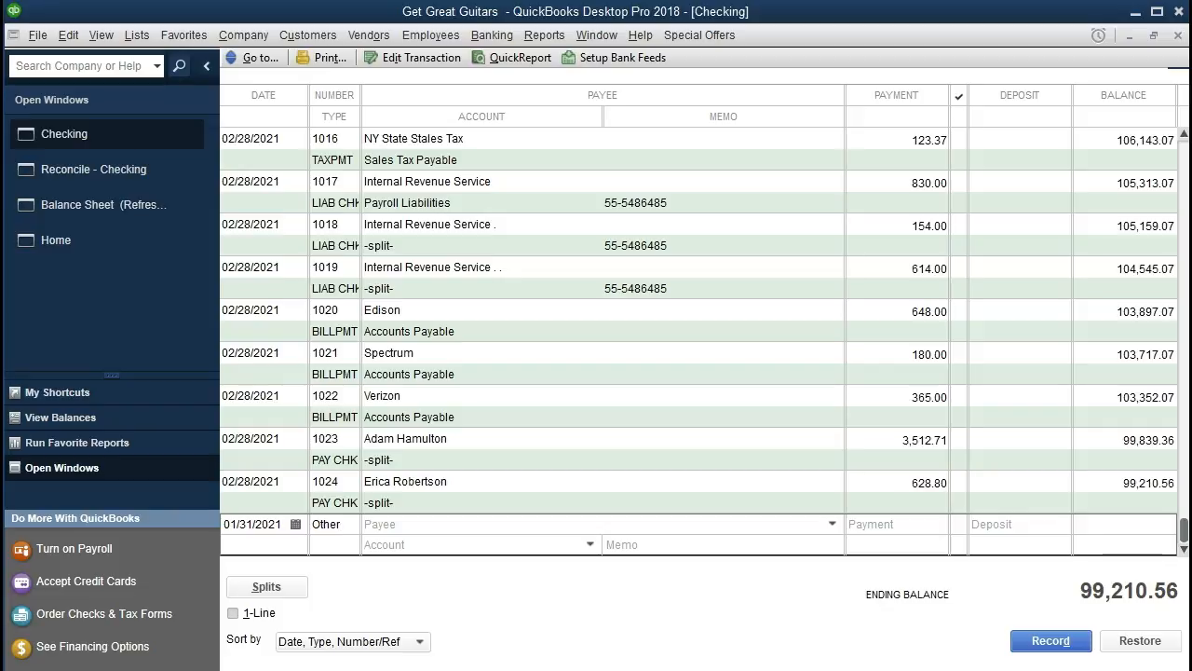
pyautogui.click(448, 523)
pyautogui.press('Tab')
pyautogui.write('8')
pyautogui.press('Tab')
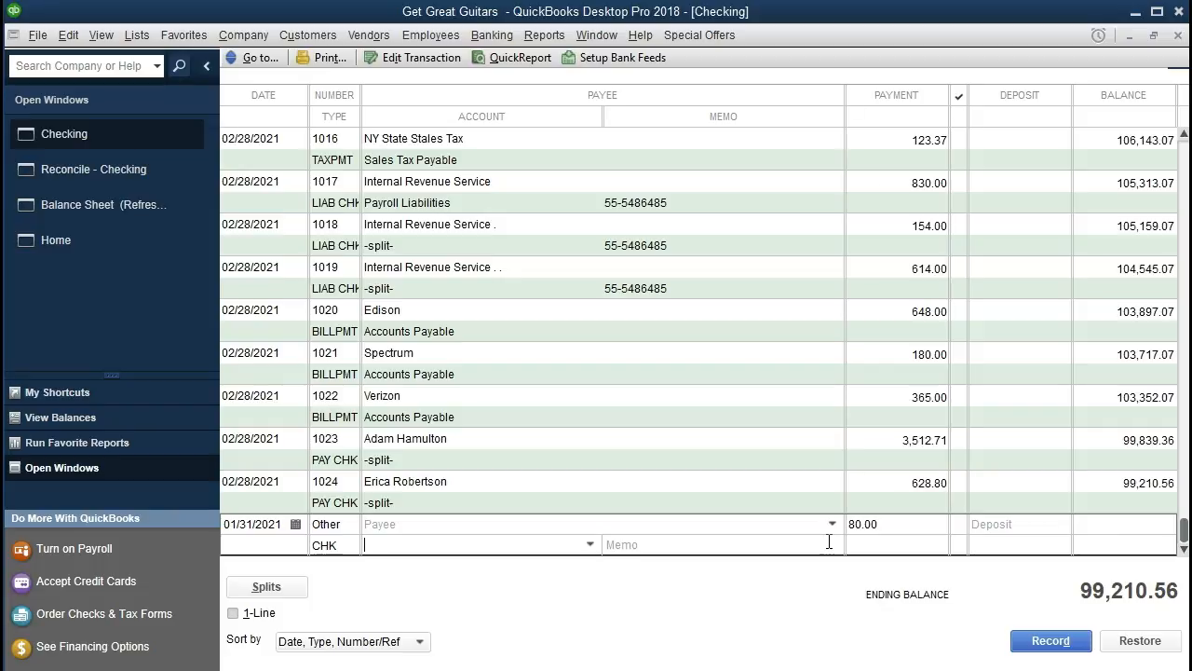
# Look through the account list for the withdrawal and enter Misc Expense as the entry's account.
pyautogui.click(589, 544)
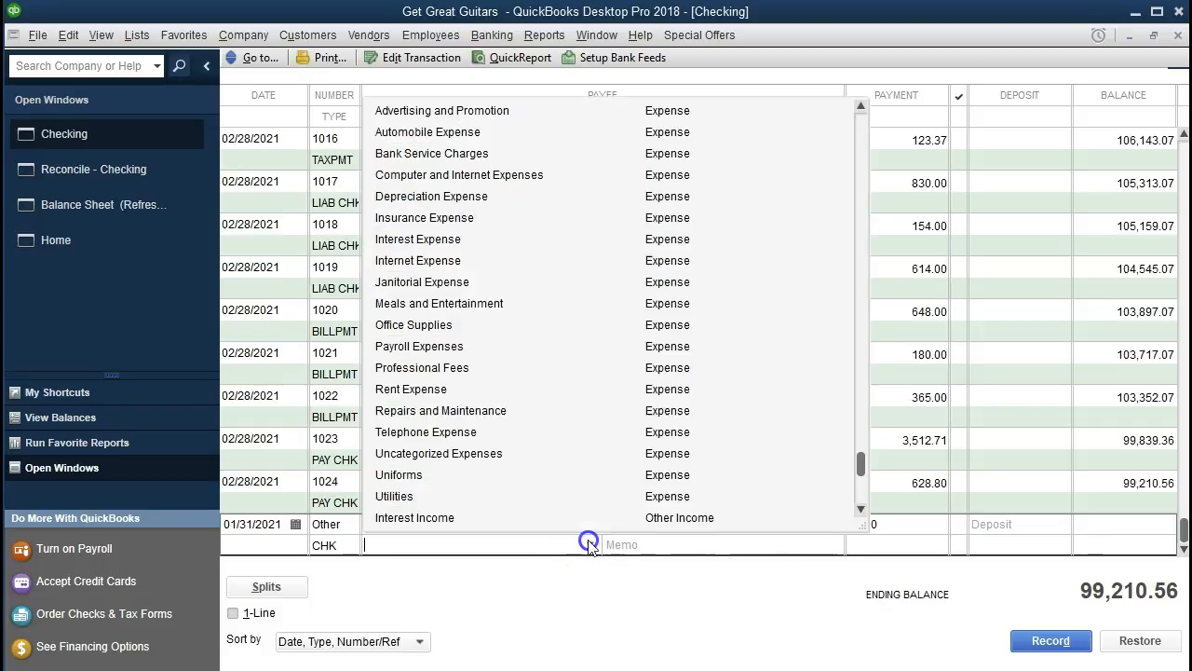
pyautogui.scroll(2, 594, 410)
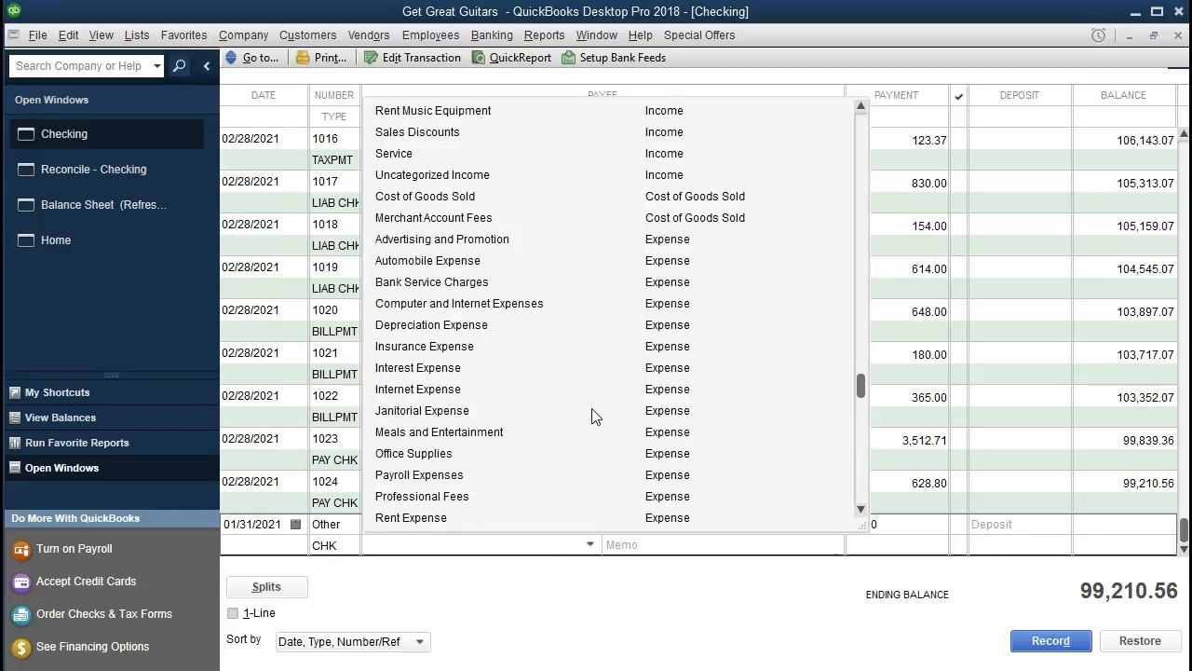
pyautogui.scroll(2, 593, 416)
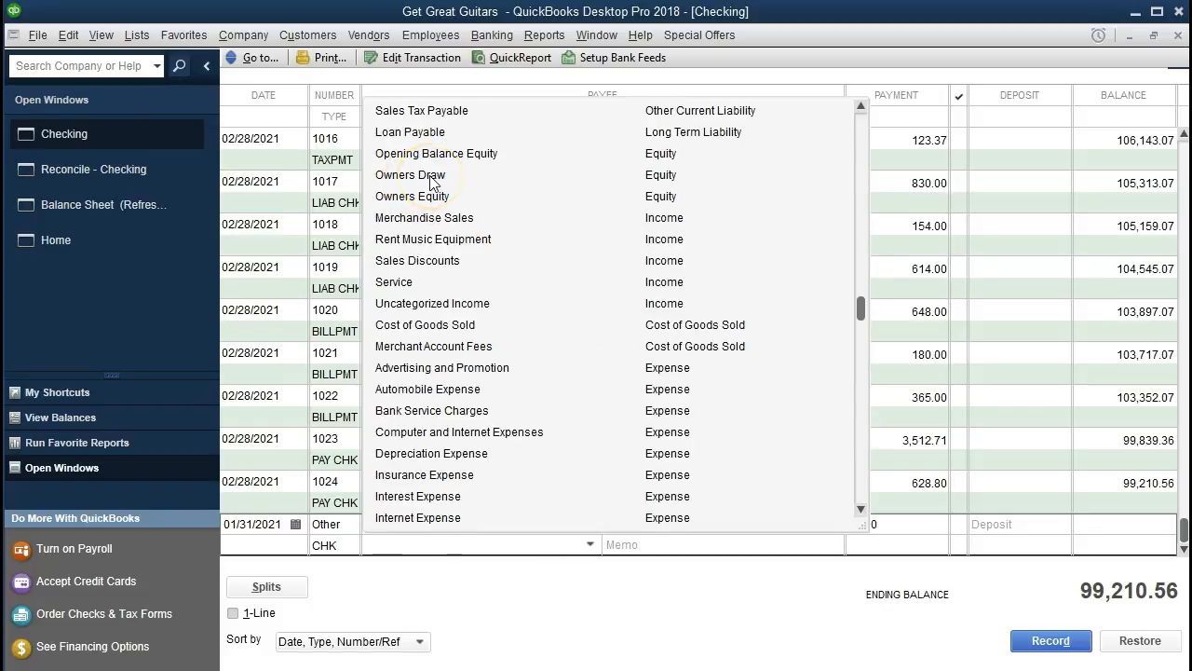
pyautogui.click(425, 205)
pyautogui.scroll(-2, 506, 427)
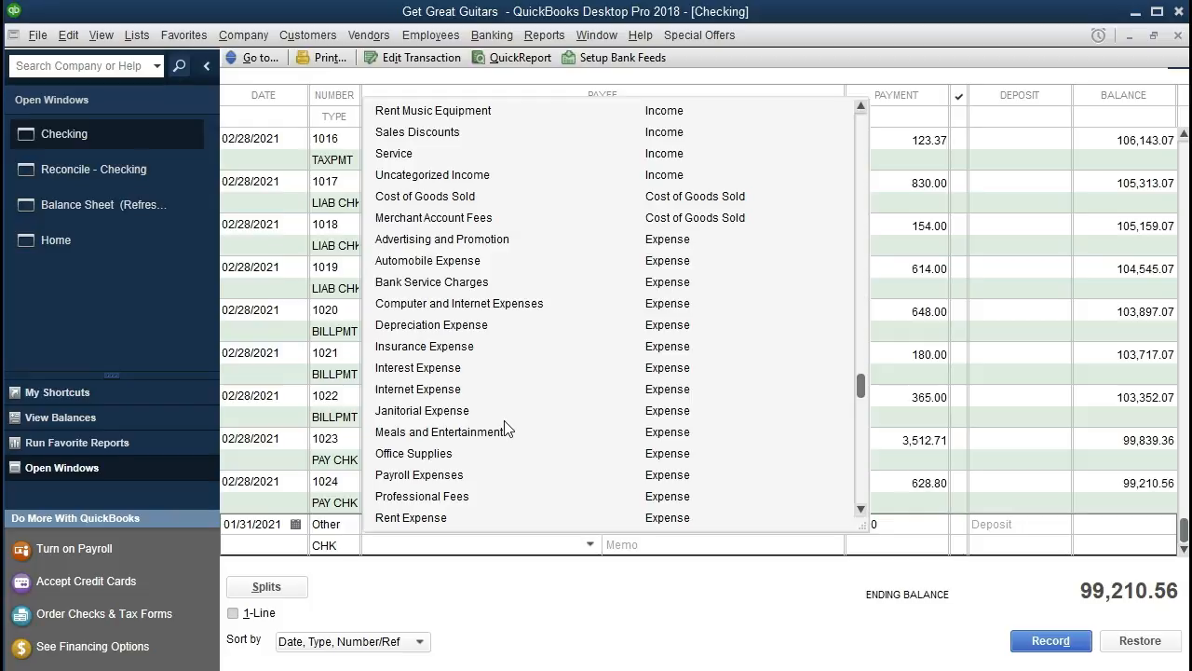
pyautogui.scroll(-3, 506, 428)
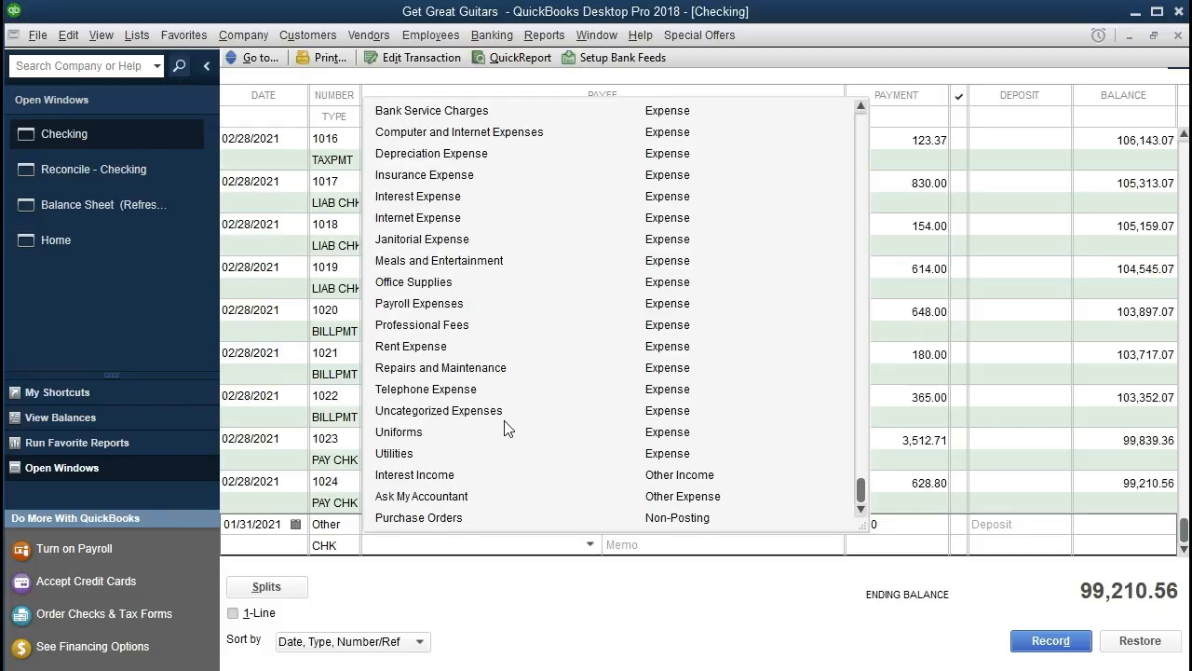
pyautogui.click(401, 544)
pyautogui.write('Mi')
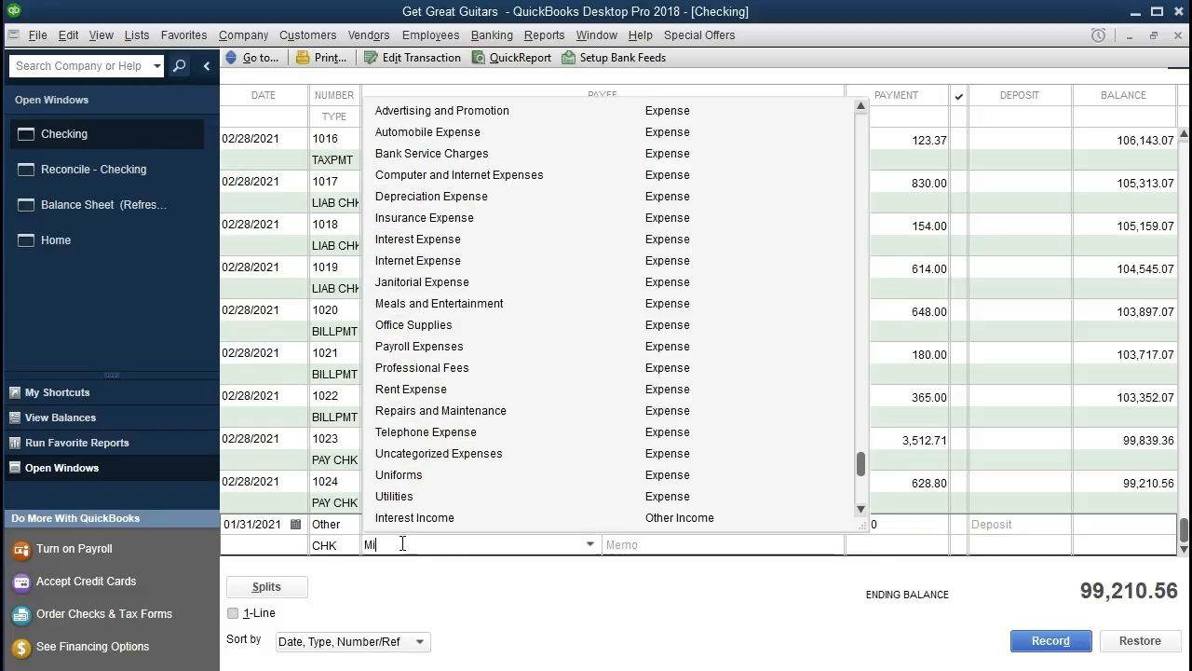
pyautogui.write('sc Expense')
pyautogui.press('Tab')
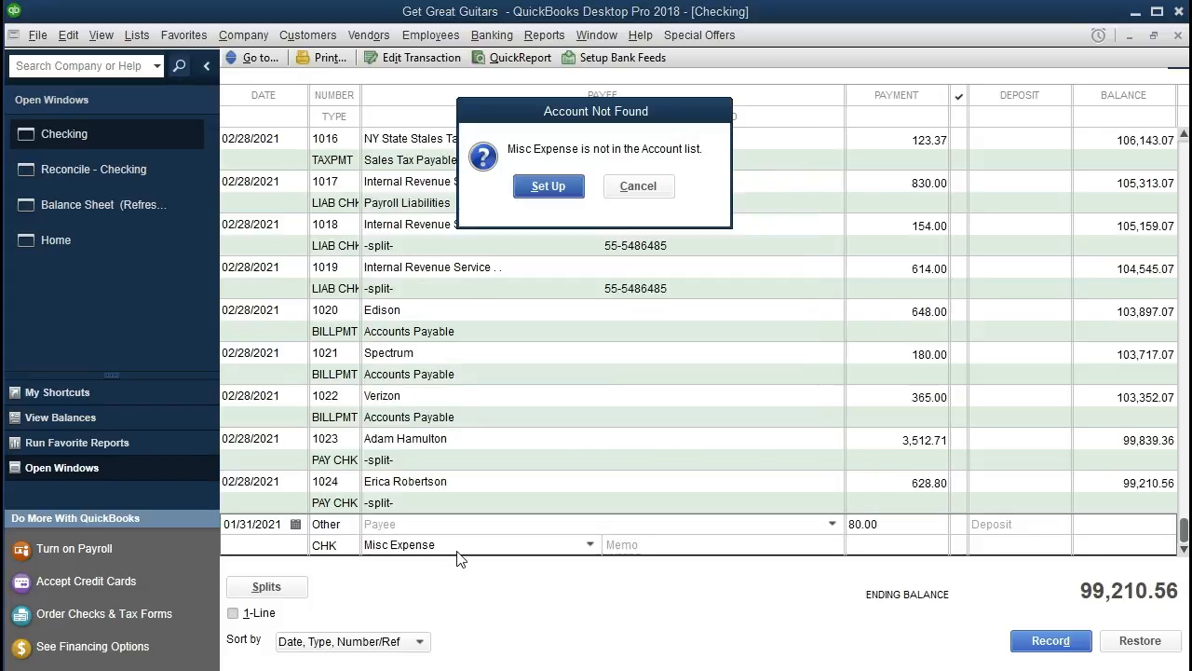
# Set up Misc Expense as a new Expense-type account with unassigned tax-line mapping, and record the 80.00 register entry.
pyautogui.click(548, 190)
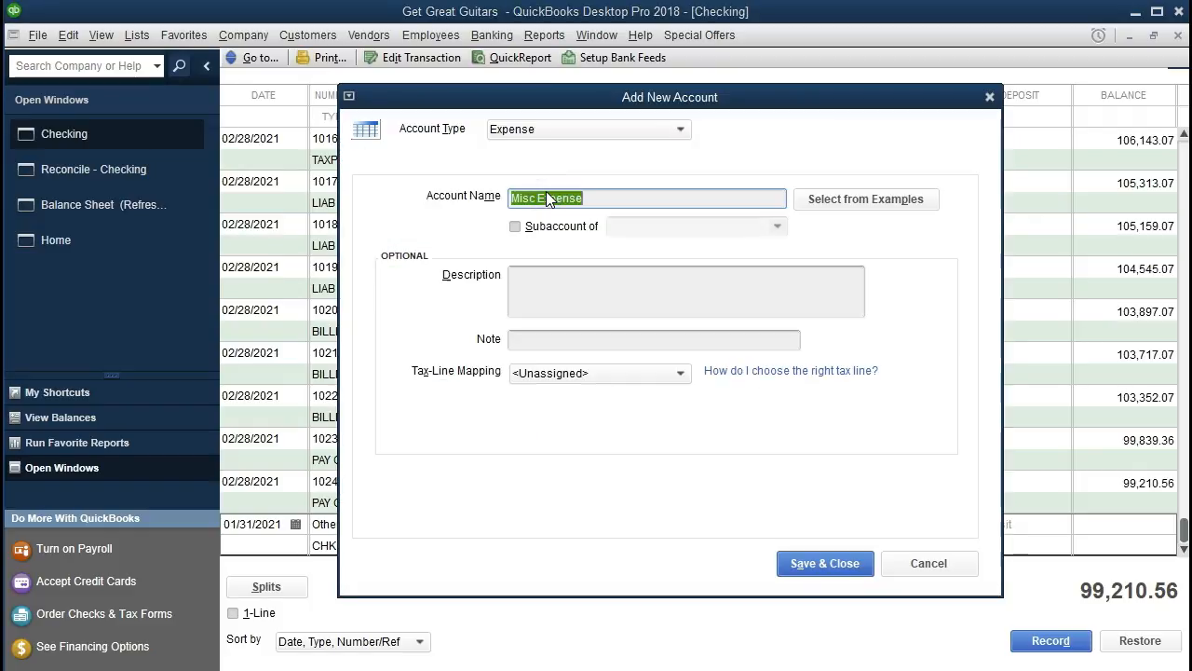
pyautogui.click(680, 130)
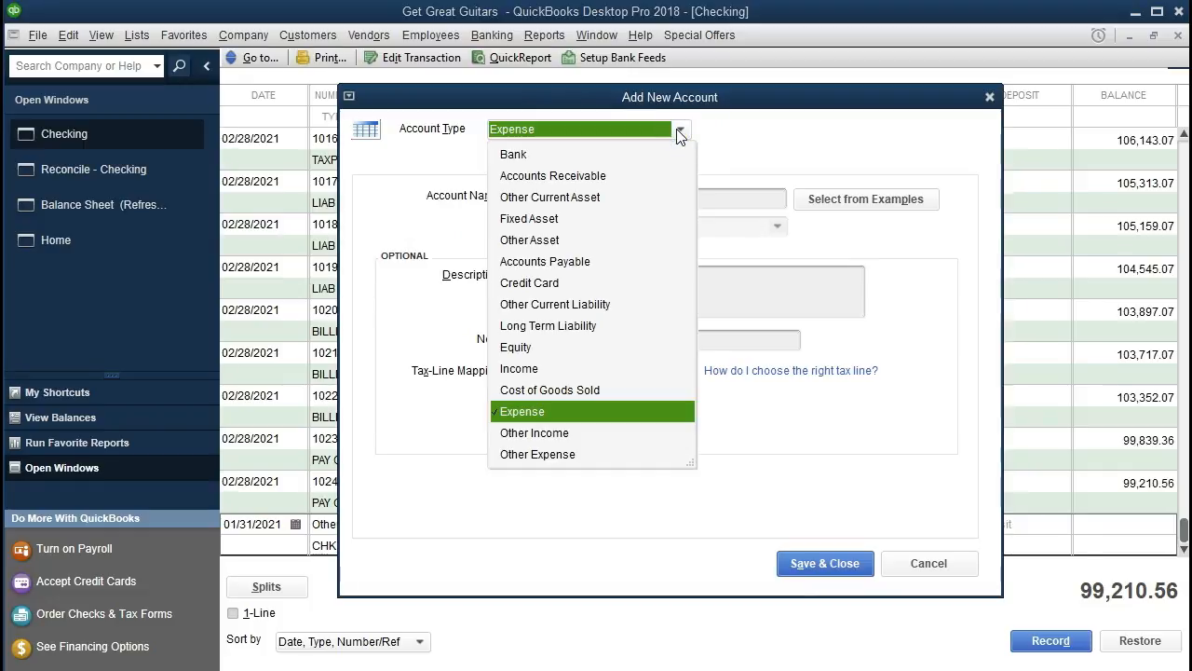
pyautogui.click(678, 130)
pyautogui.press('Tab')
pyautogui.press('Tab')
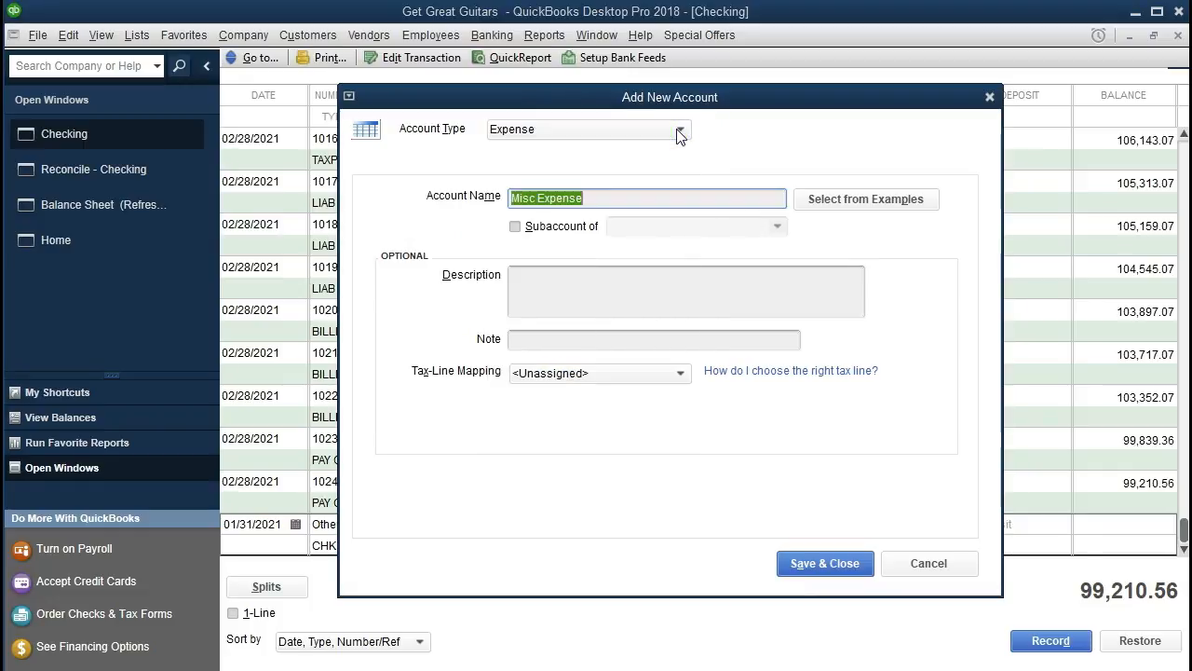
pyautogui.press('Tab')
pyautogui.press('Tab')
pyautogui.press('Tab')
pyautogui.press('Tab')
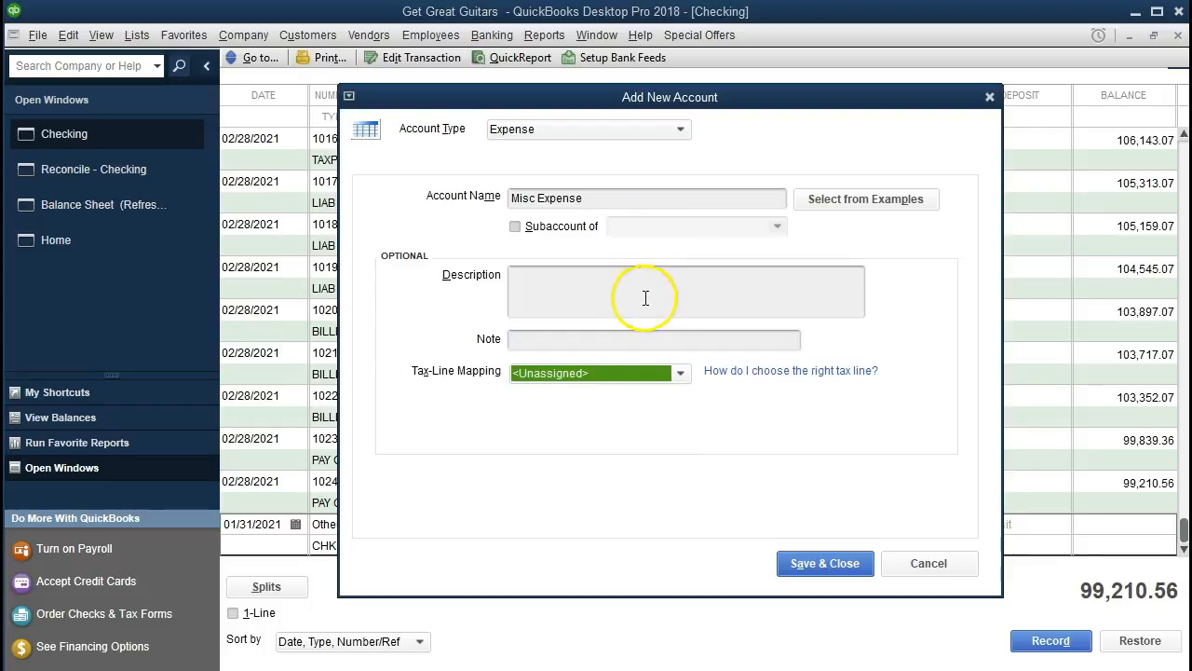
pyautogui.click(832, 564)
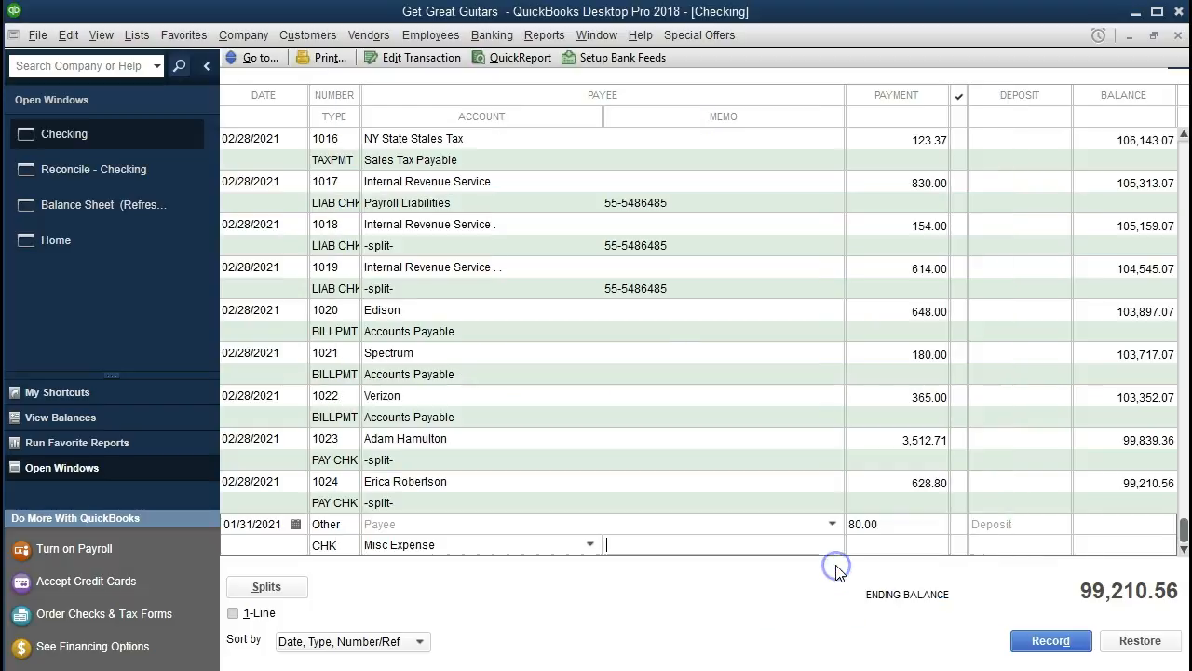
pyautogui.click(688, 546)
pyautogui.press('Return')
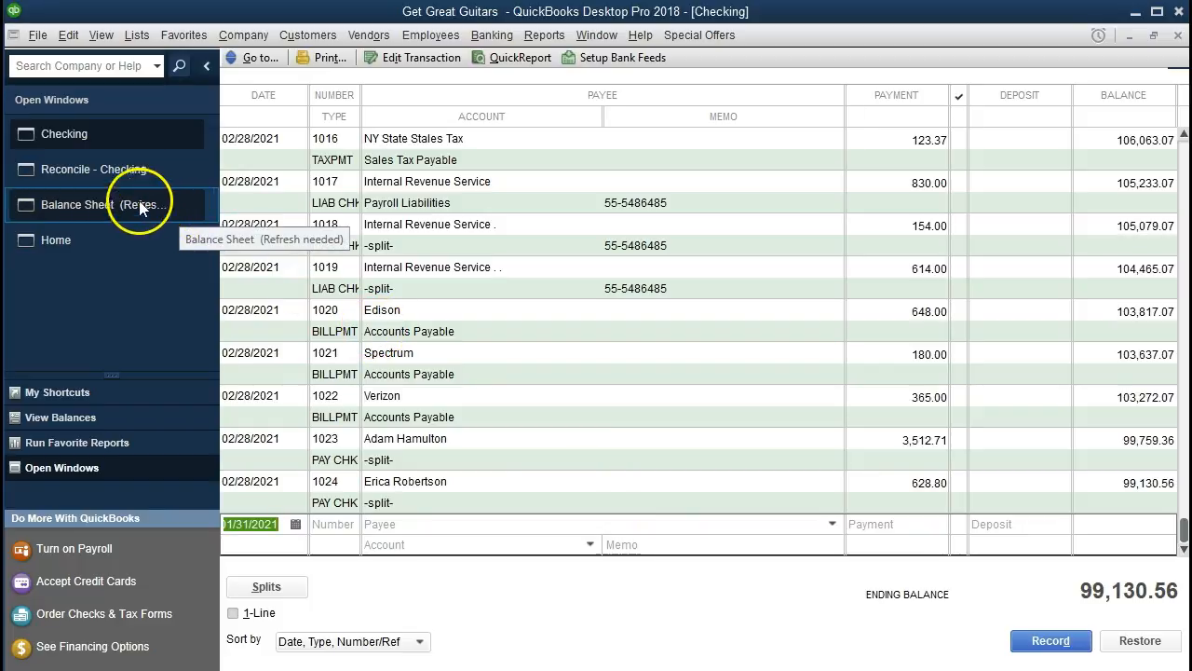
# Mark the 01/31/2021 Other payment of 80.00 as cleared in the Checking reconciliation, and check it against the Excel bank statement.
pyautogui.click(130, 172)
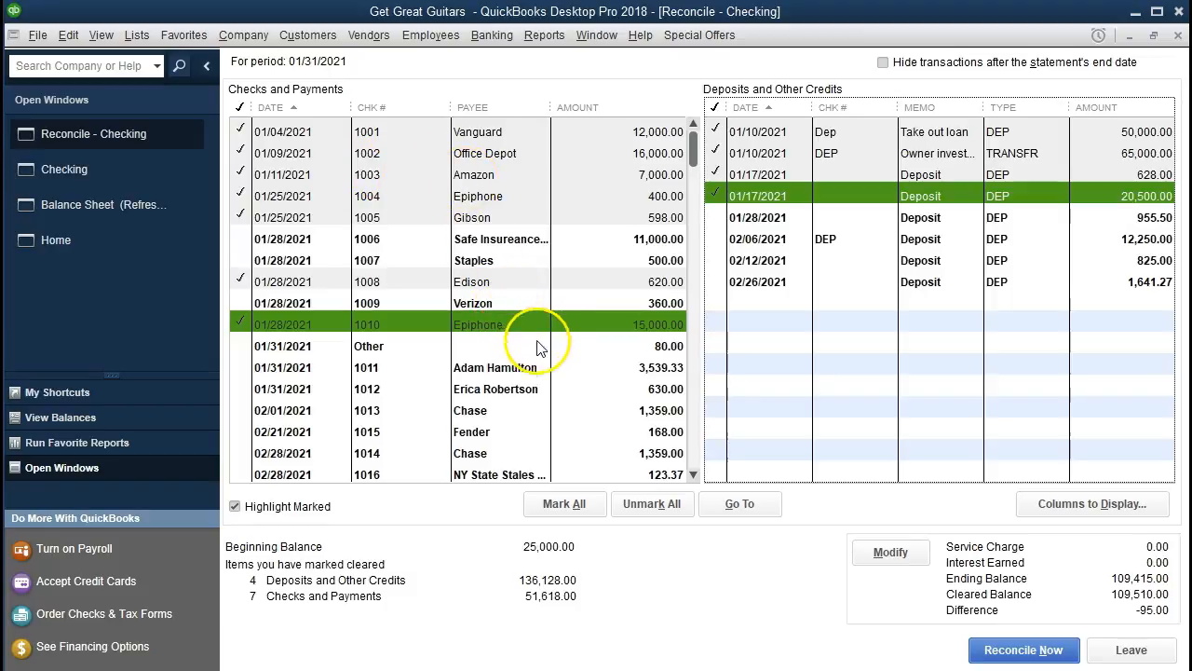
pyautogui.click(632, 350)
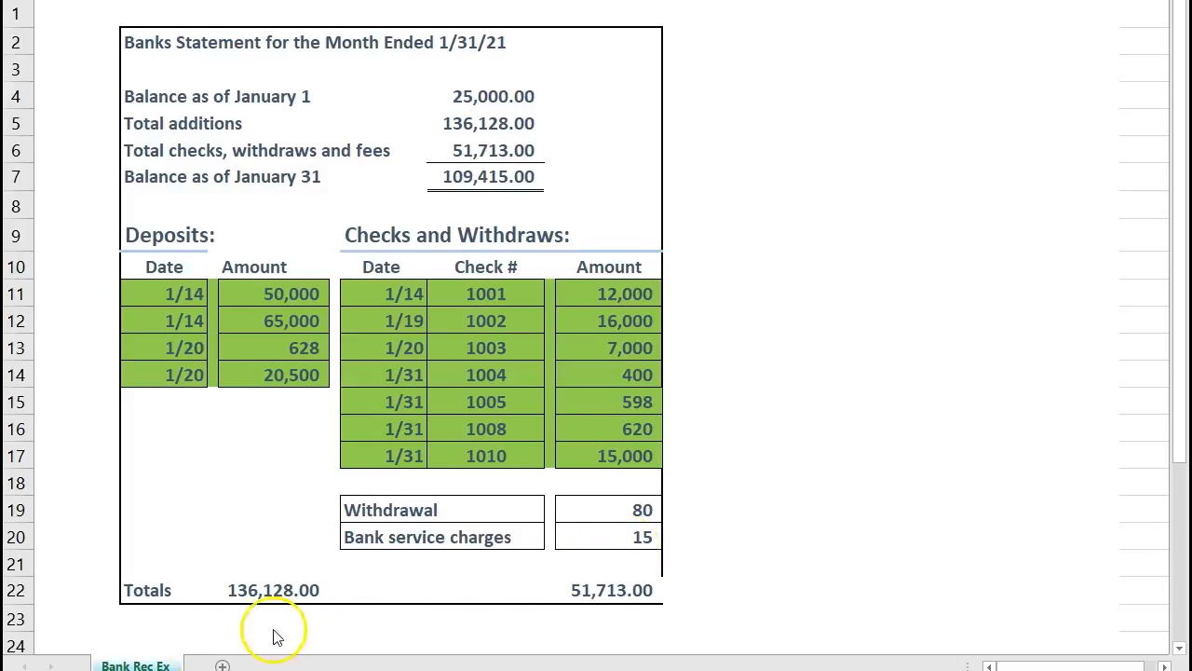
pyautogui.click(280, 669)
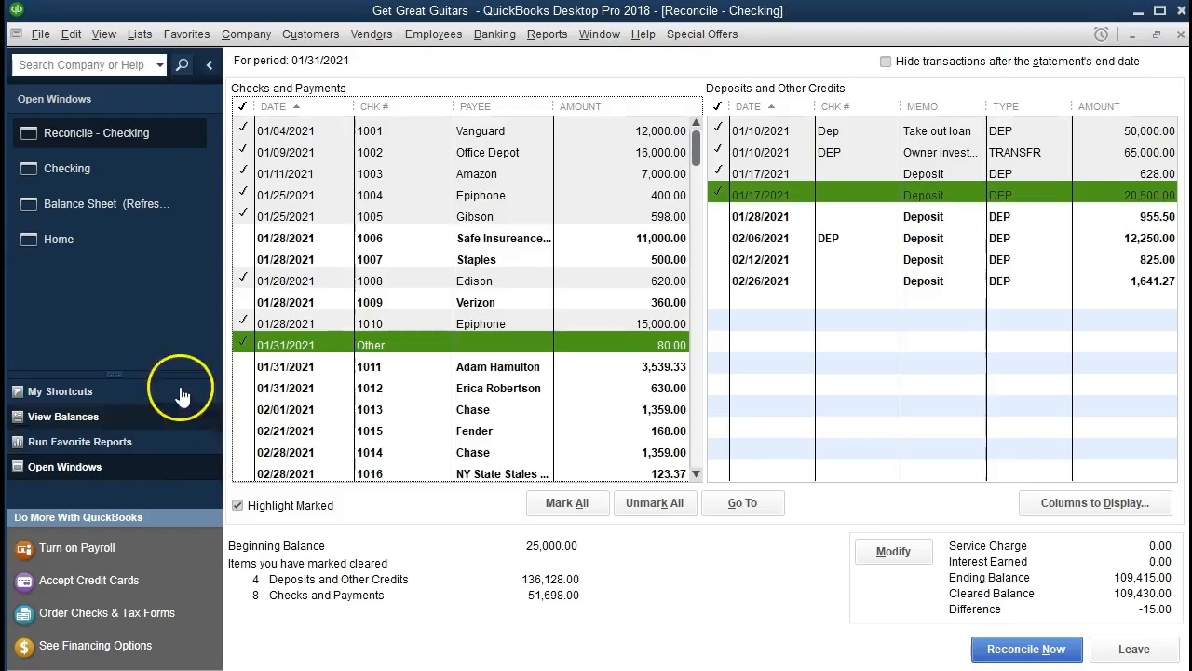
# Start another Checking register entry dated 01/31/2021 with number Other and a payment of 15.00.
pyautogui.click(89, 179)
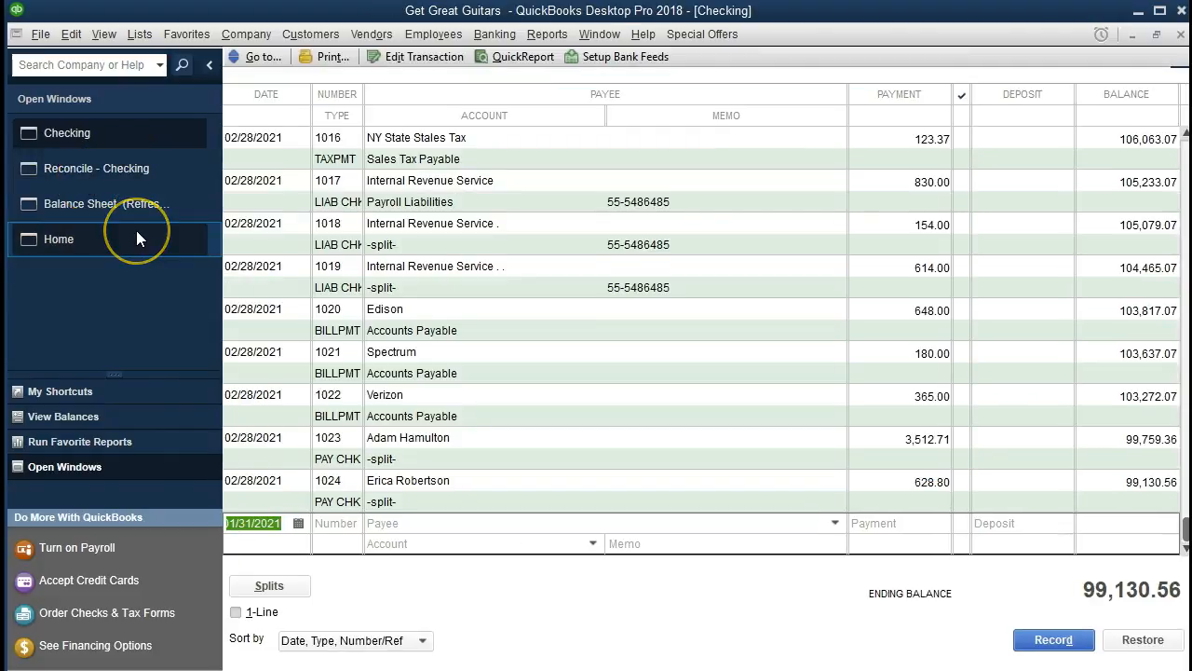
pyautogui.press('Tab')
pyautogui.write('Other')
pyautogui.press('Tab')
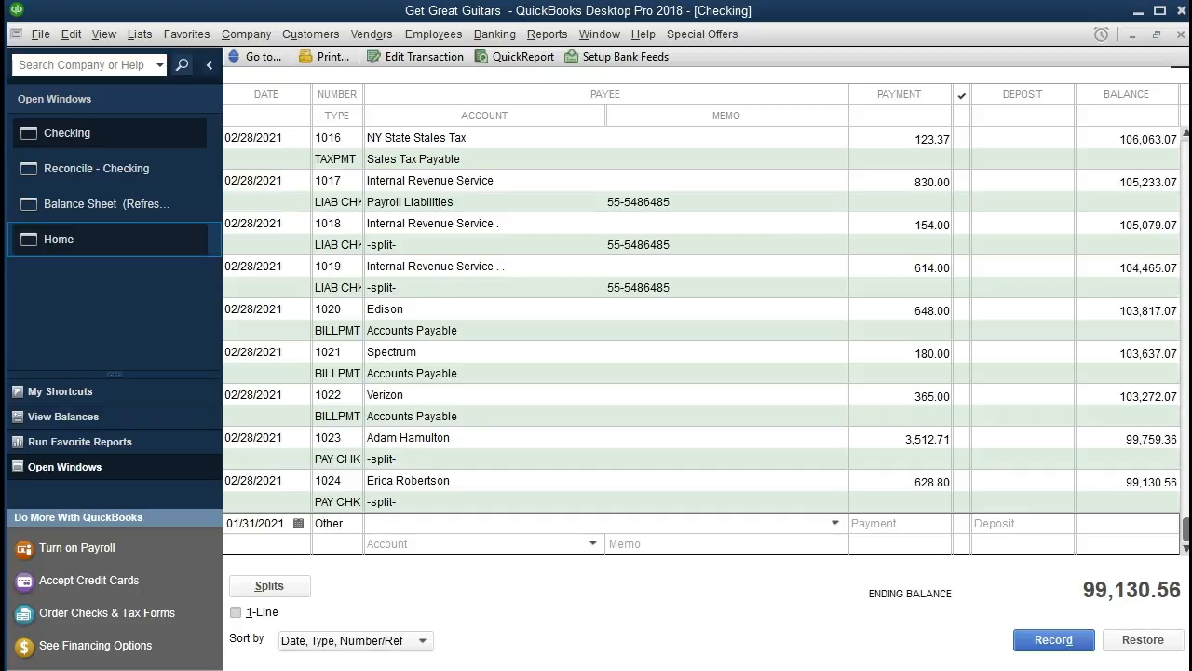
pyautogui.press('Tab')
pyautogui.write('15')
pyautogui.press('Tab')
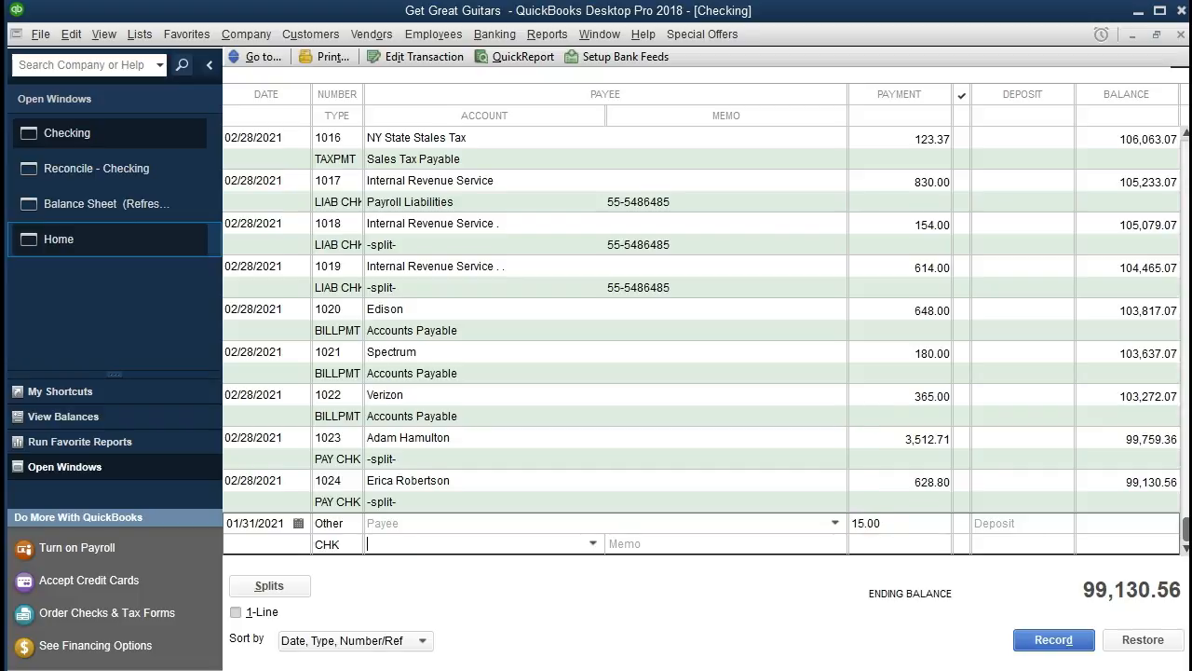
# Assign the Bank Service Charges account to the 15.00 entry and record it.
pyautogui.write('Bank Service Charges')
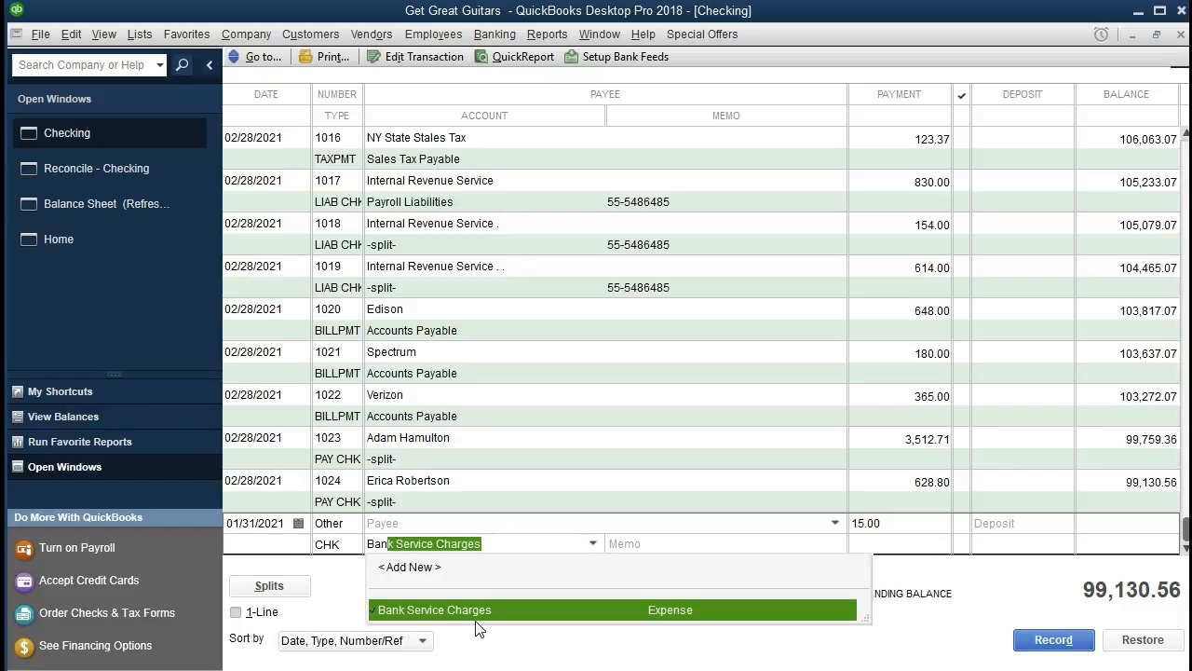
pyautogui.click(629, 608)
pyautogui.click(699, 543)
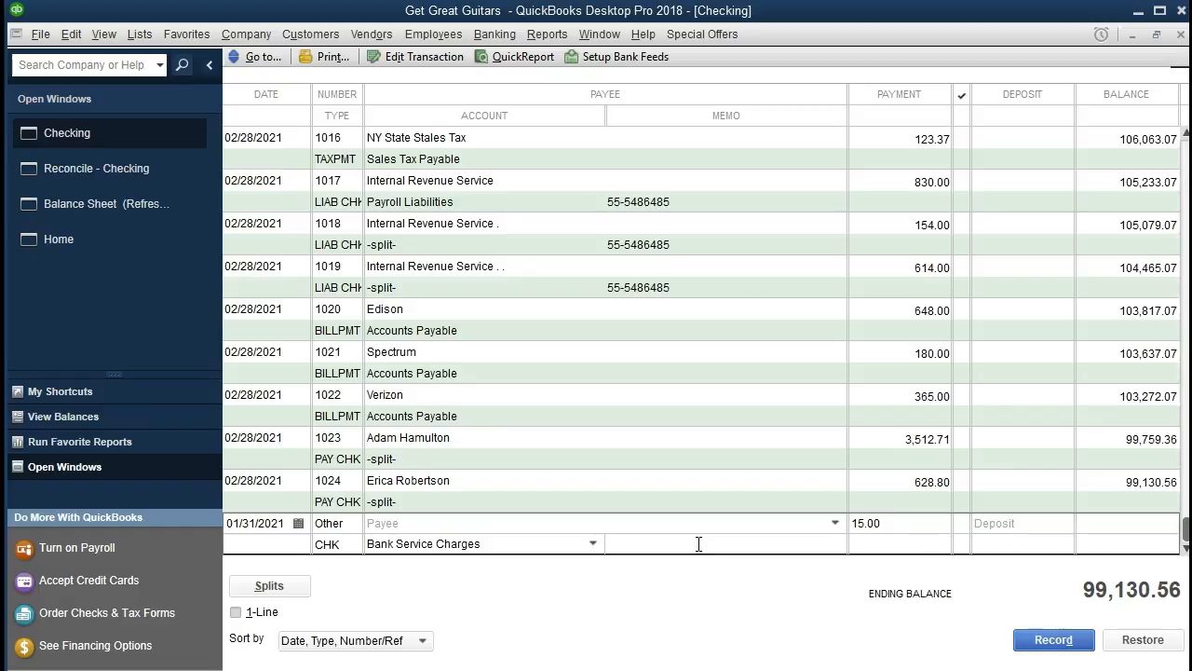
pyautogui.press('Return')
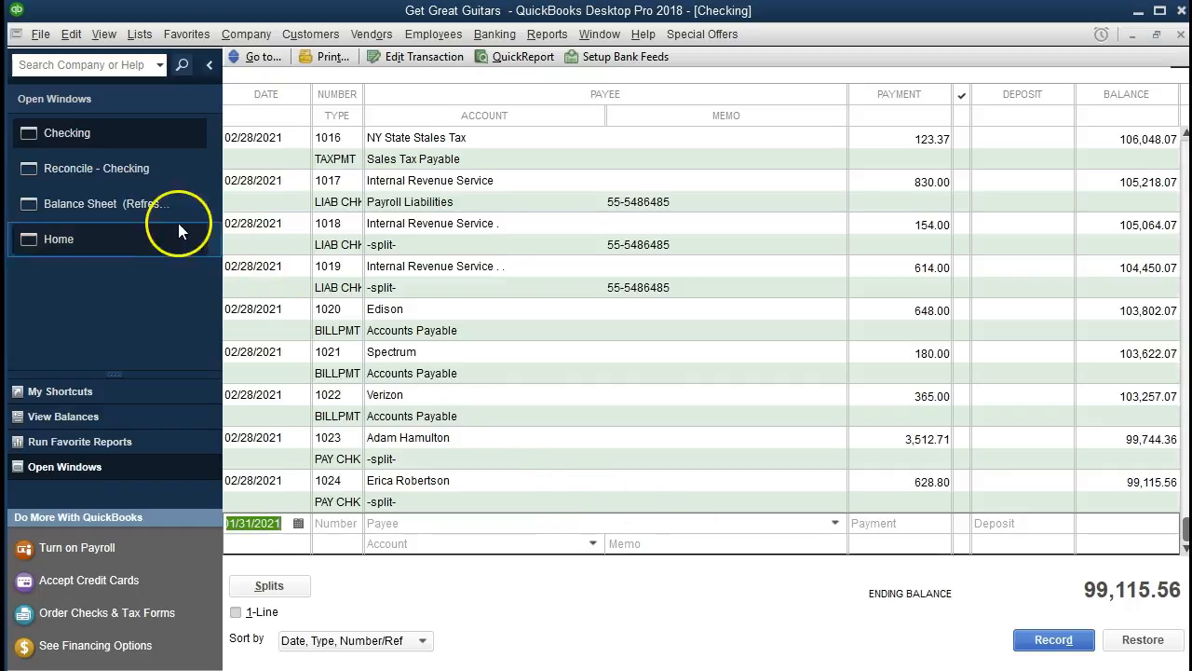
# Mark the 01/31/2021 Other payment of 15.00 as cleared in the Checking reconciliation, and review the Checking register.
pyautogui.click(105, 175)
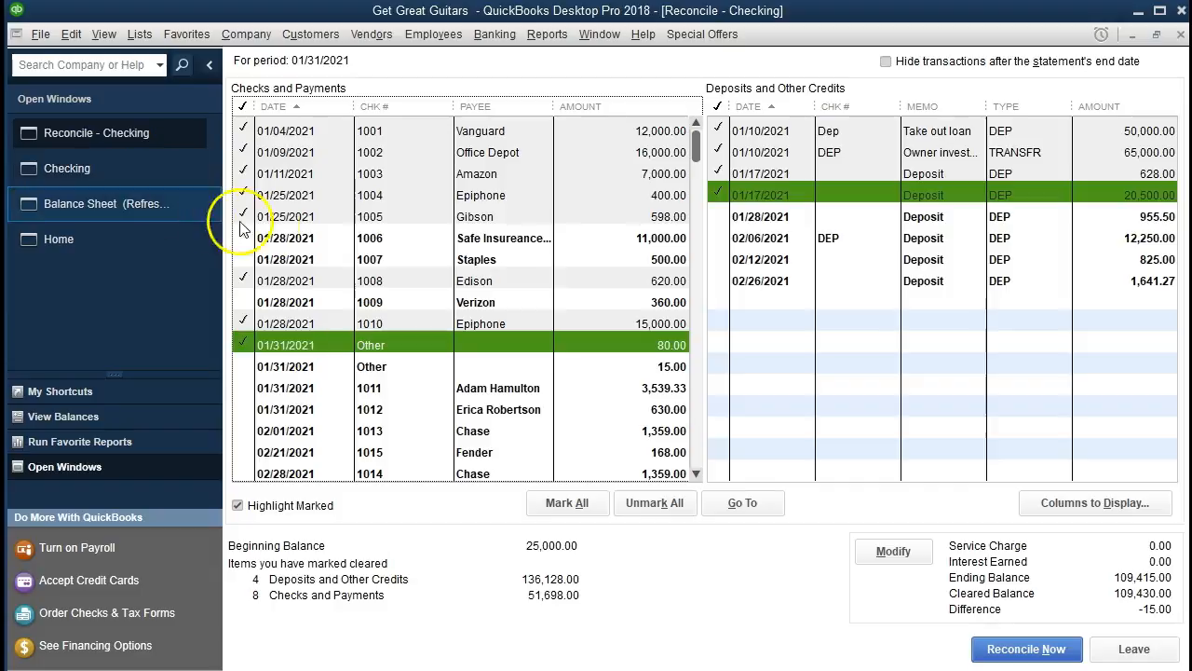
pyautogui.click(524, 366)
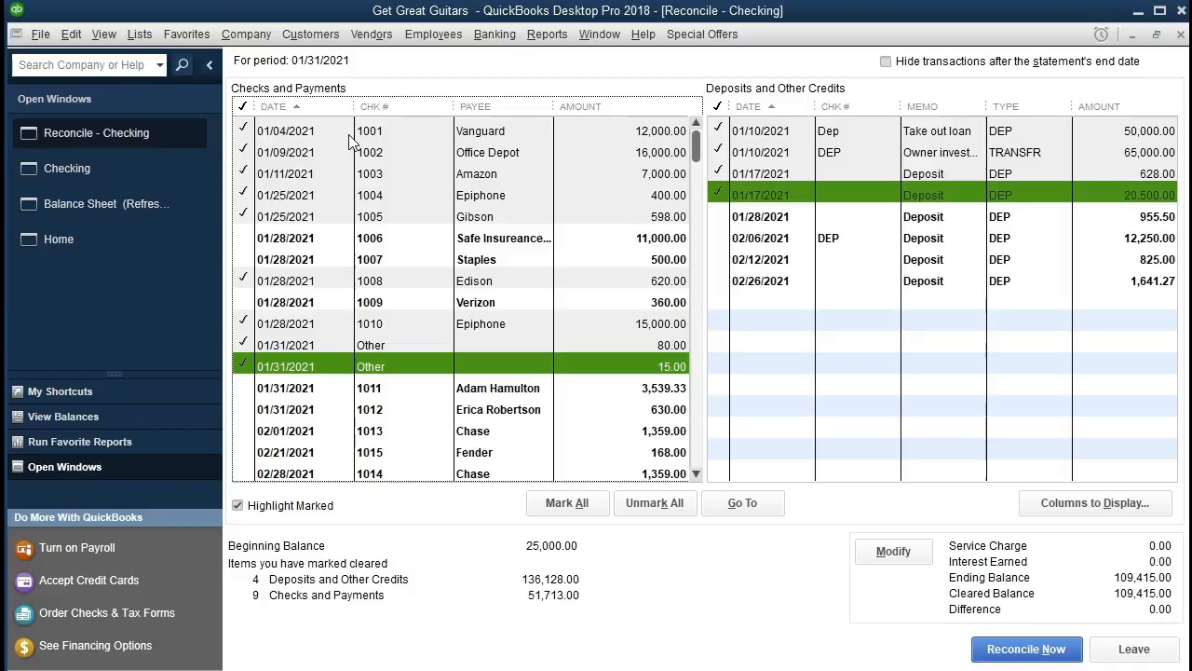
pyautogui.click(70, 169)
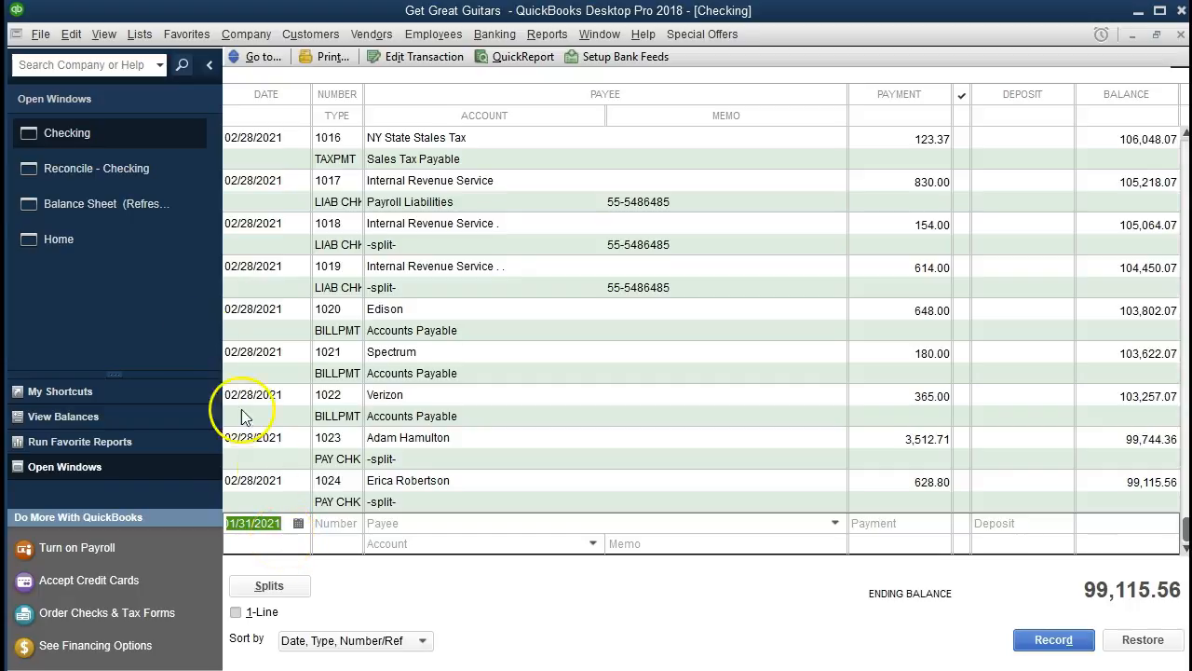
pyautogui.click(103, 172)
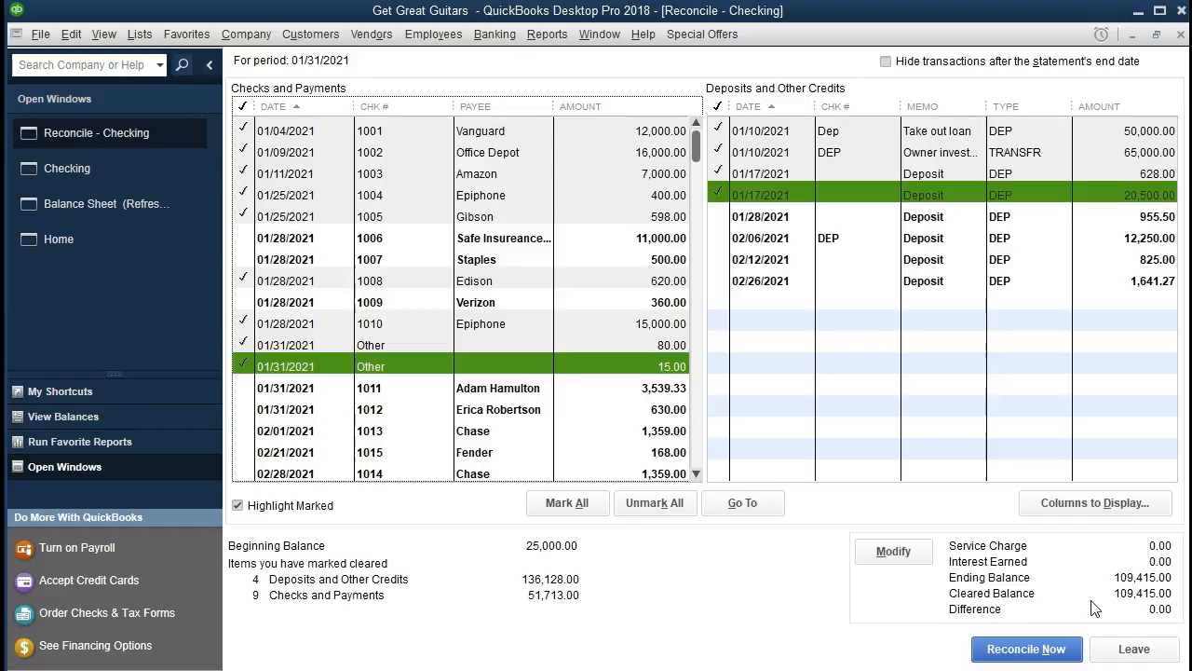
# Finalize the Checking reconciliation and display both the summary and detail reconciliation reports.
pyautogui.click(1050, 648)
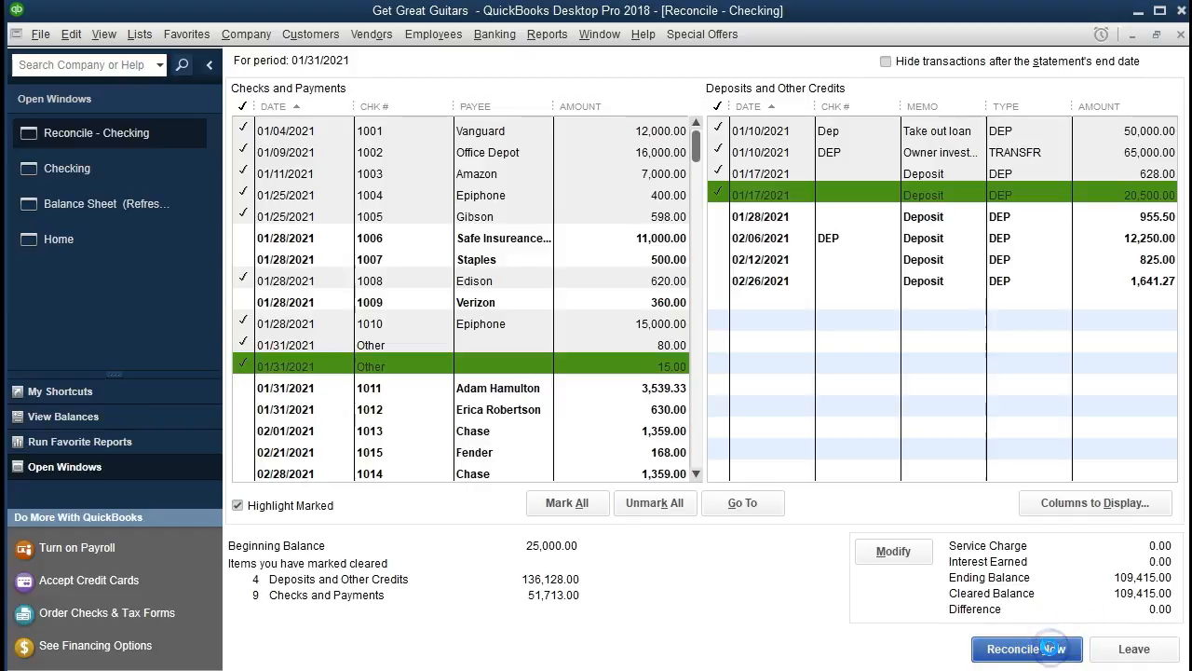
pyautogui.click(994, 644)
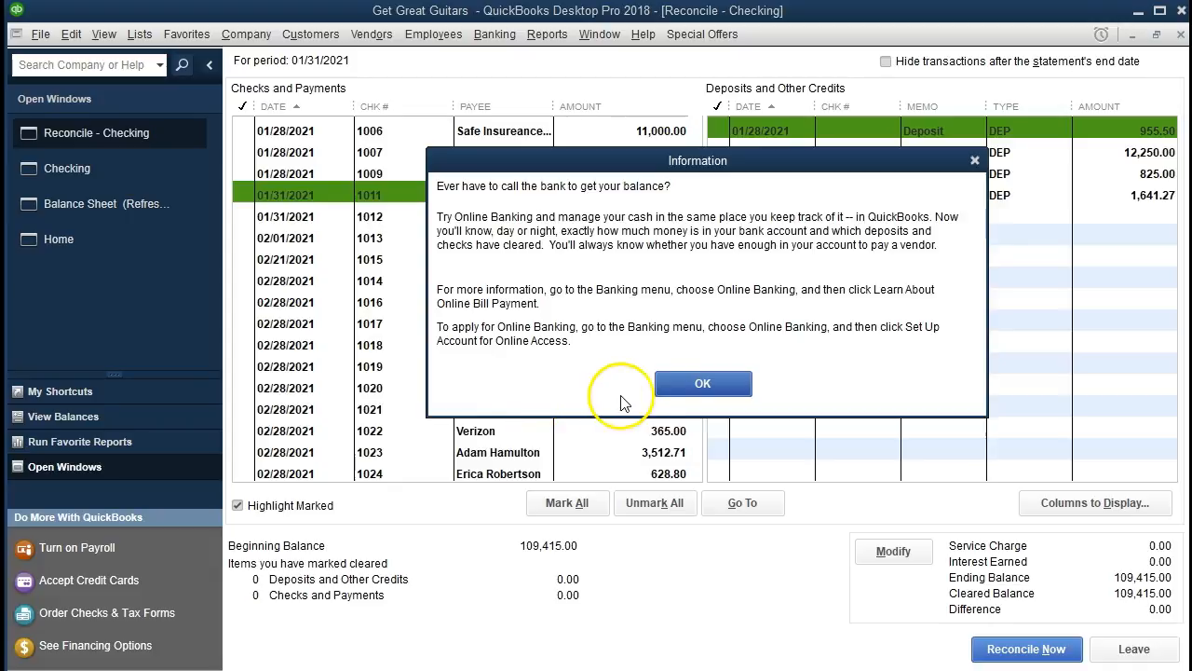
pyautogui.click(674, 393)
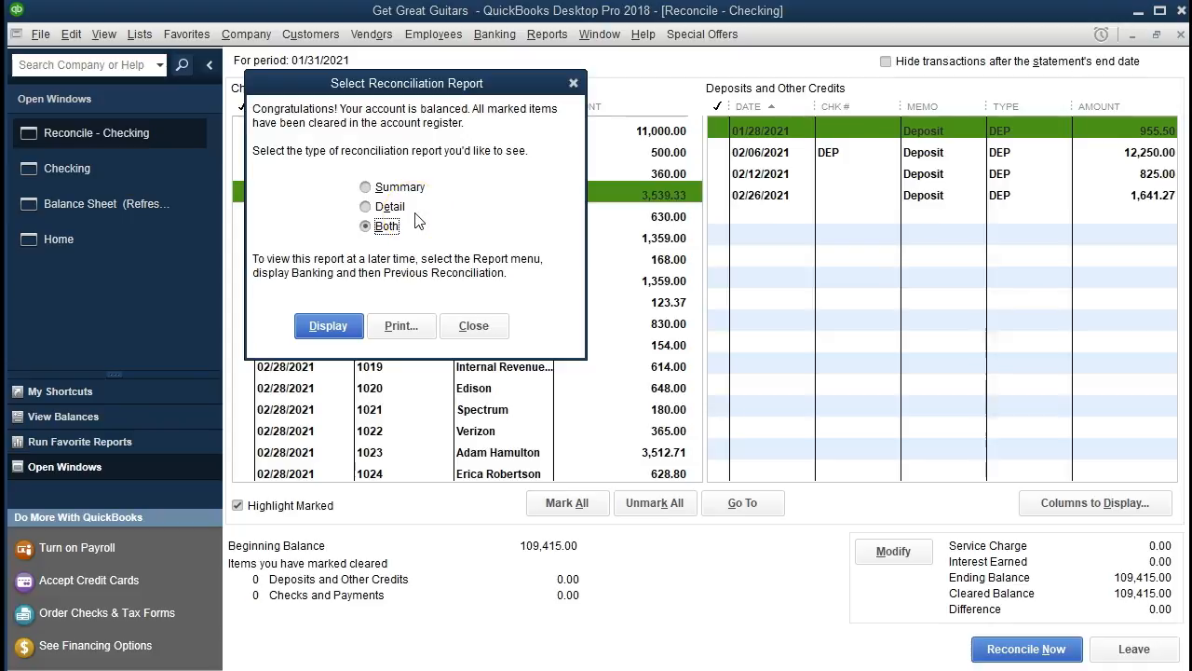
pyautogui.click(406, 228)
pyautogui.click(340, 335)
pyautogui.click(339, 332)
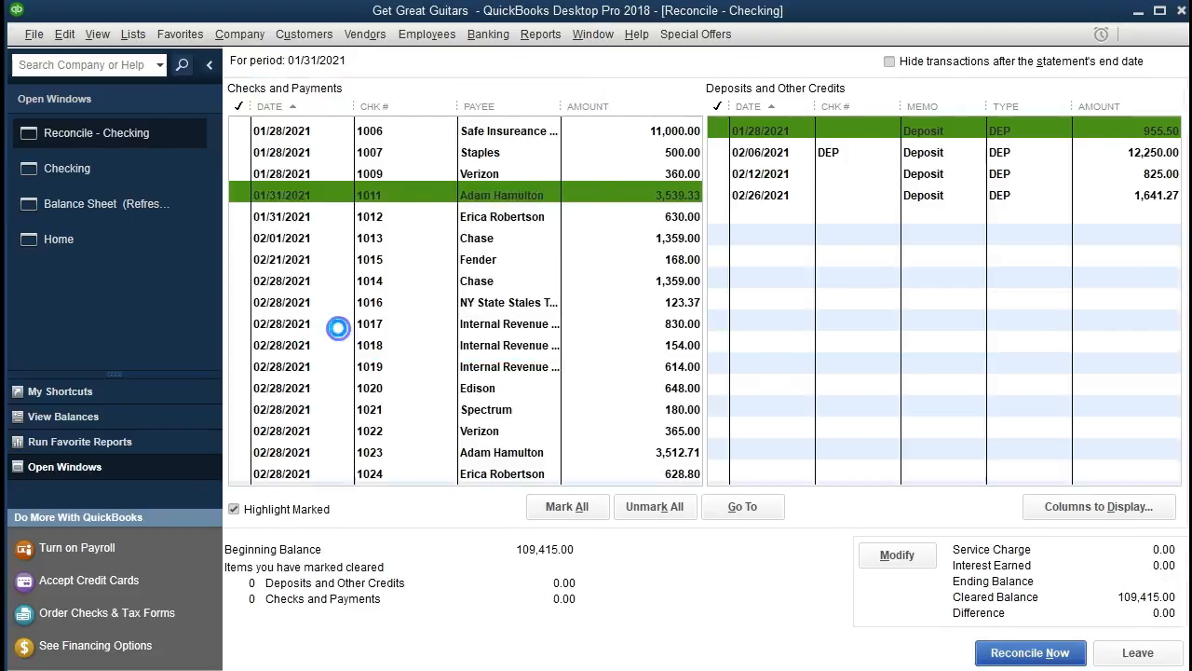
pyautogui.click(701, 319)
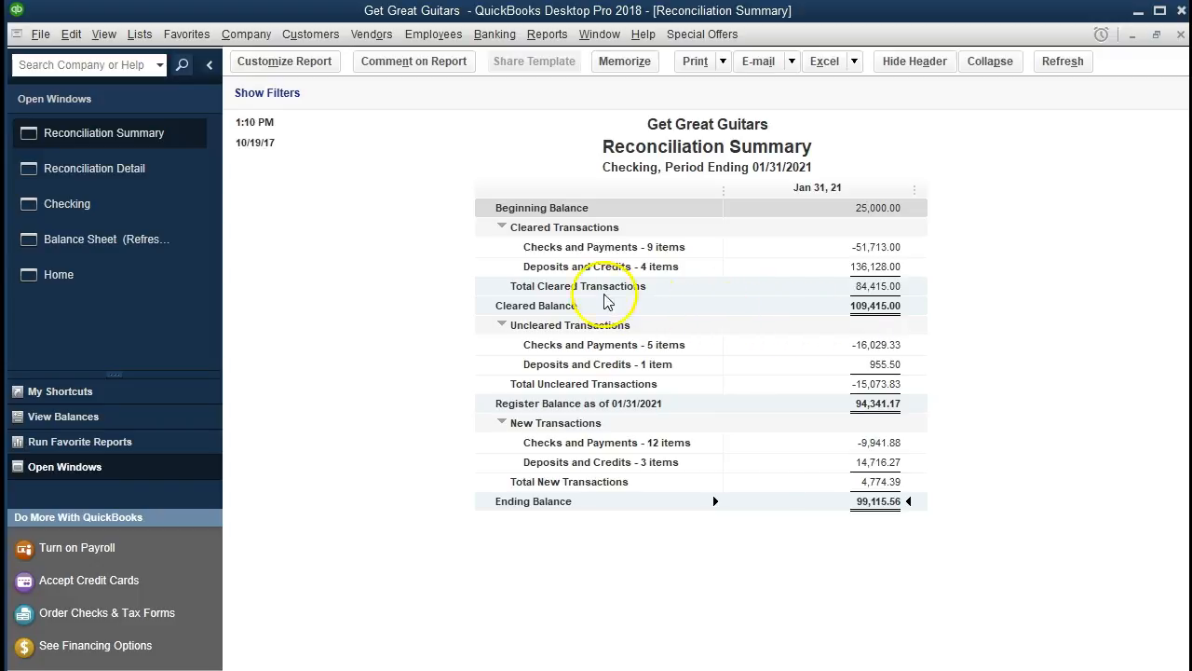
# Compare the Balance Sheet's Checking balance with the Reconciliation Summary, and set the Balance Sheet's as-of date to 12/31/2021.
pyautogui.click(157, 247)
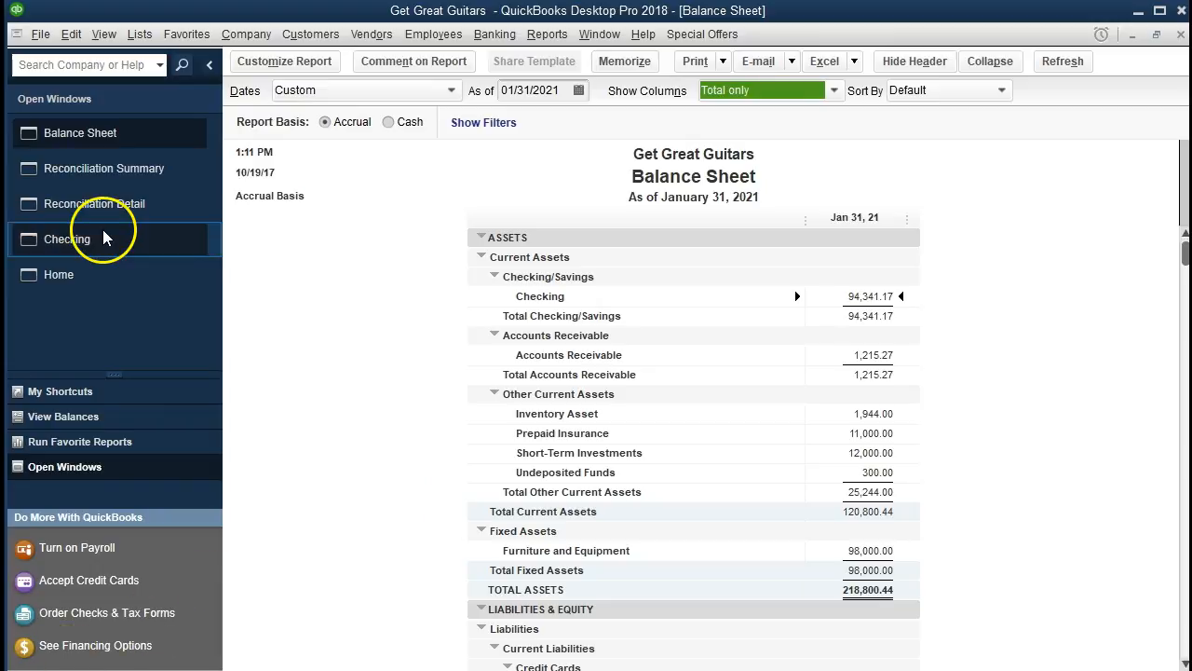
pyautogui.click(94, 175)
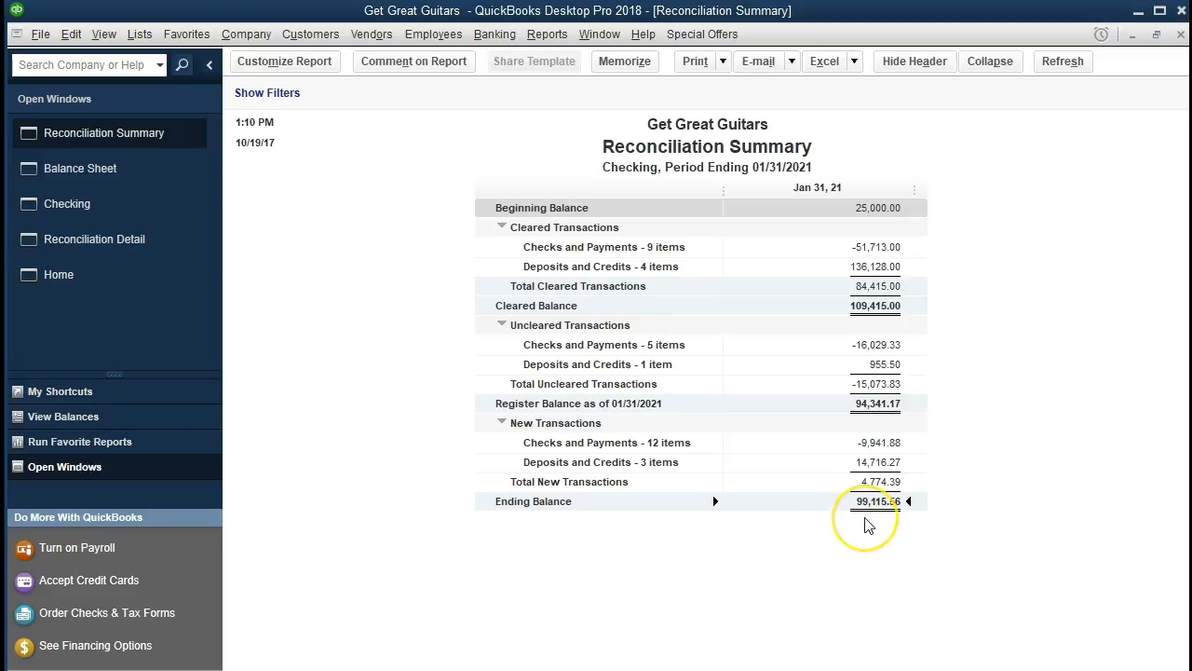
pyautogui.click(155, 178)
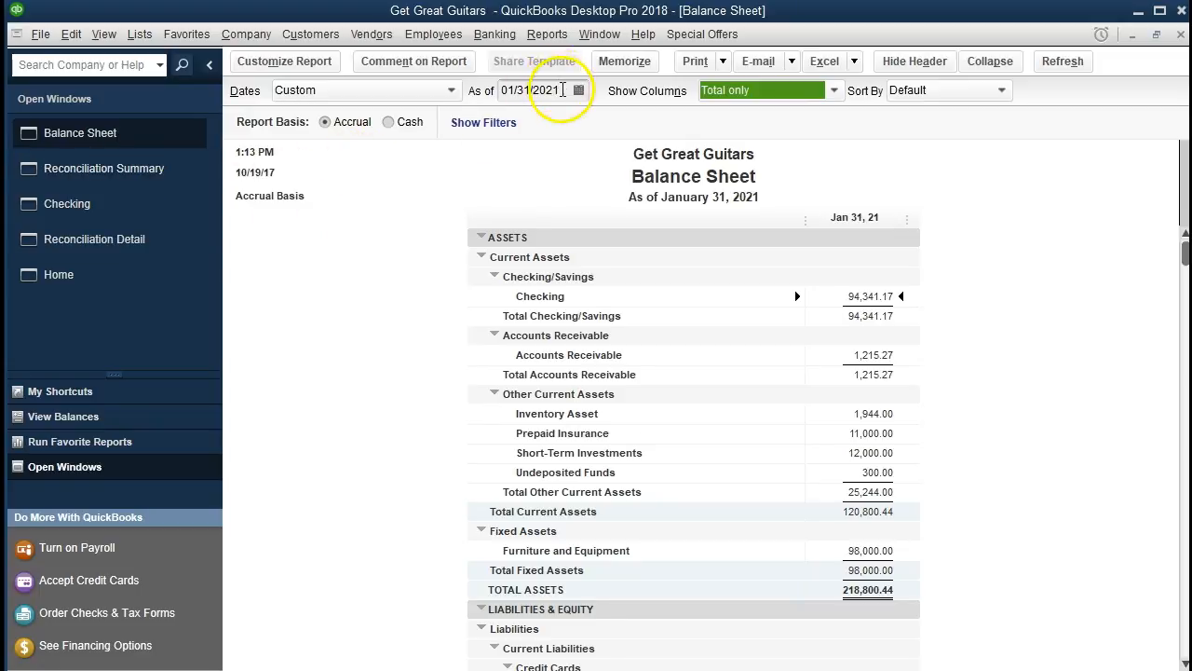
pyautogui.moveTo(564, 90); pyautogui.dragTo(472, 106)
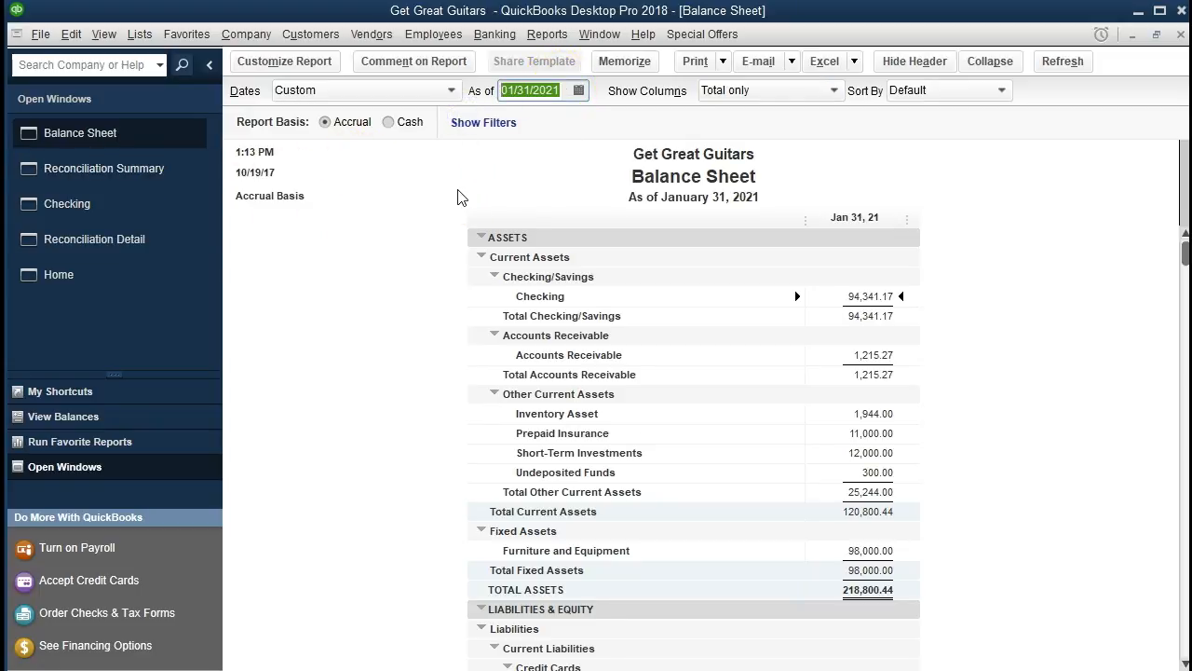
pyautogui.write('123')
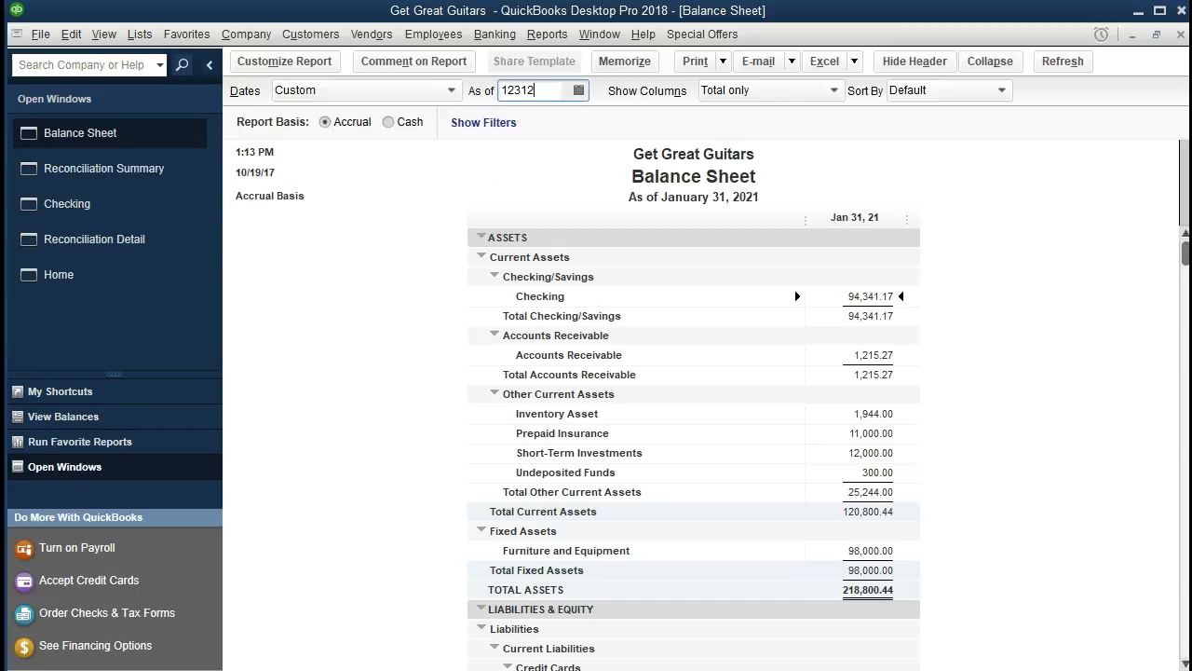
pyautogui.press('Tab')
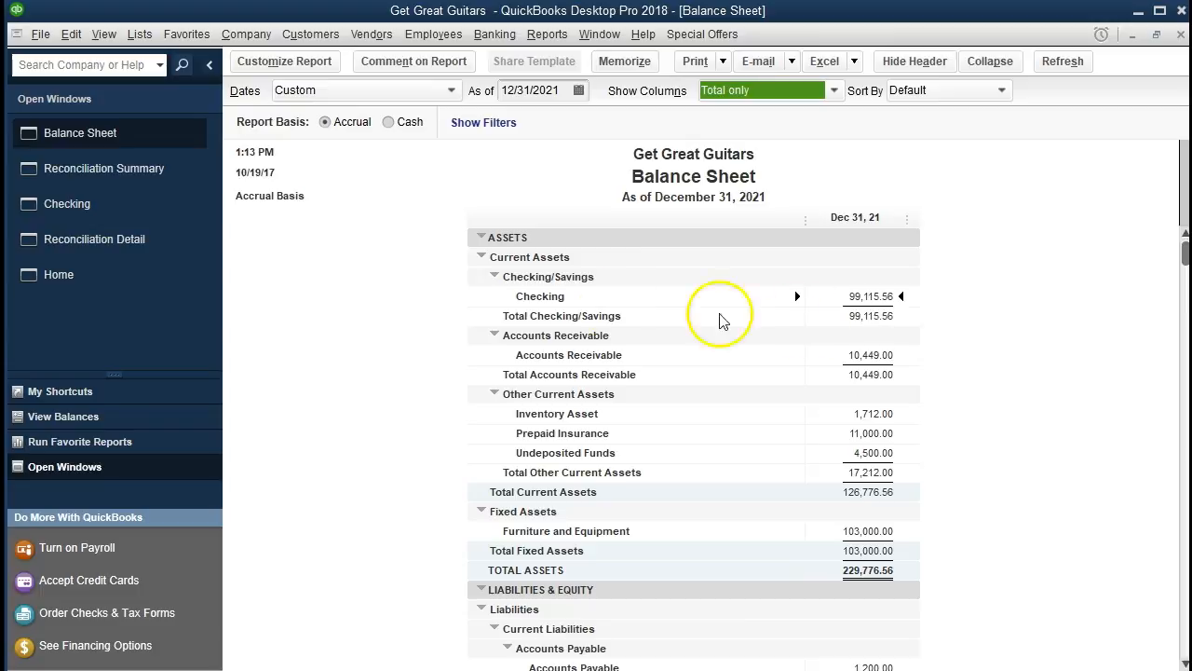
# Examine the cleared and uncleared payment and deposit amounts in the Reconciliation Summary.
pyautogui.click(144, 177)
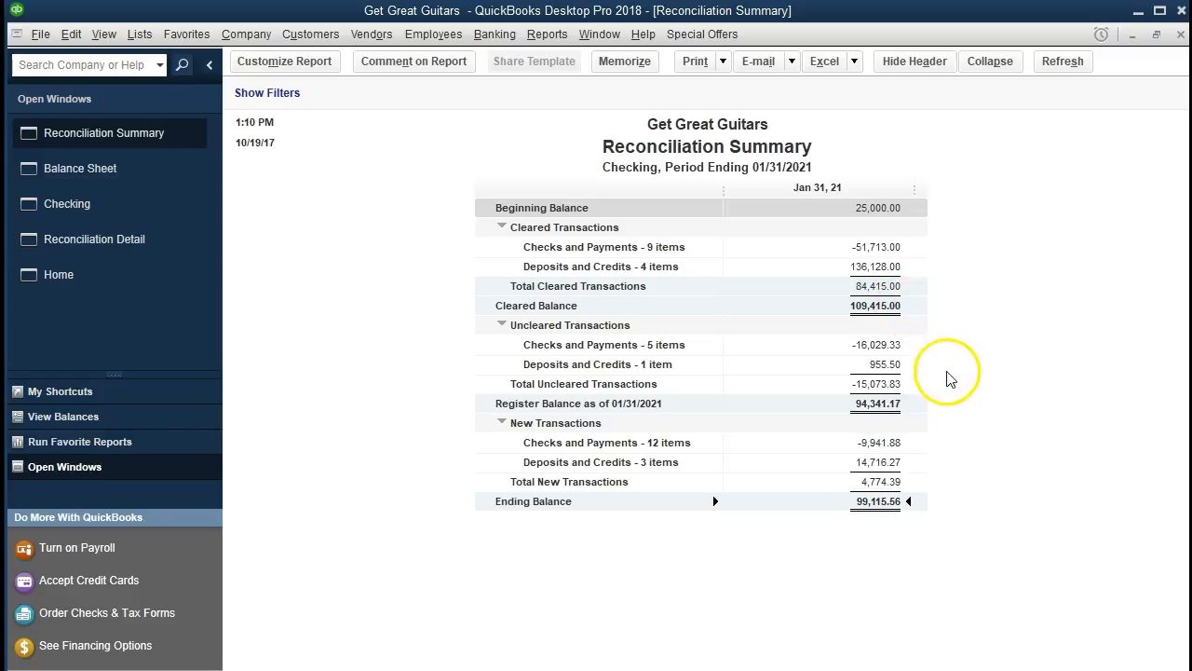
pyautogui.doubleClick(874, 345)
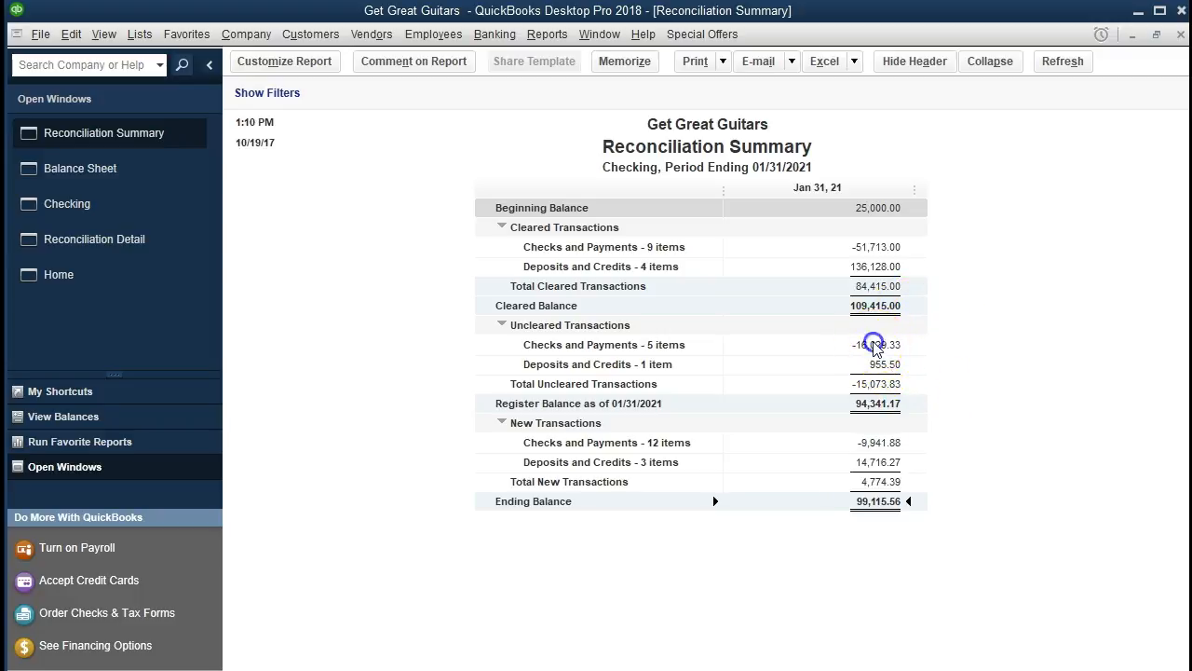
pyautogui.click(866, 347)
pyautogui.click(871, 366)
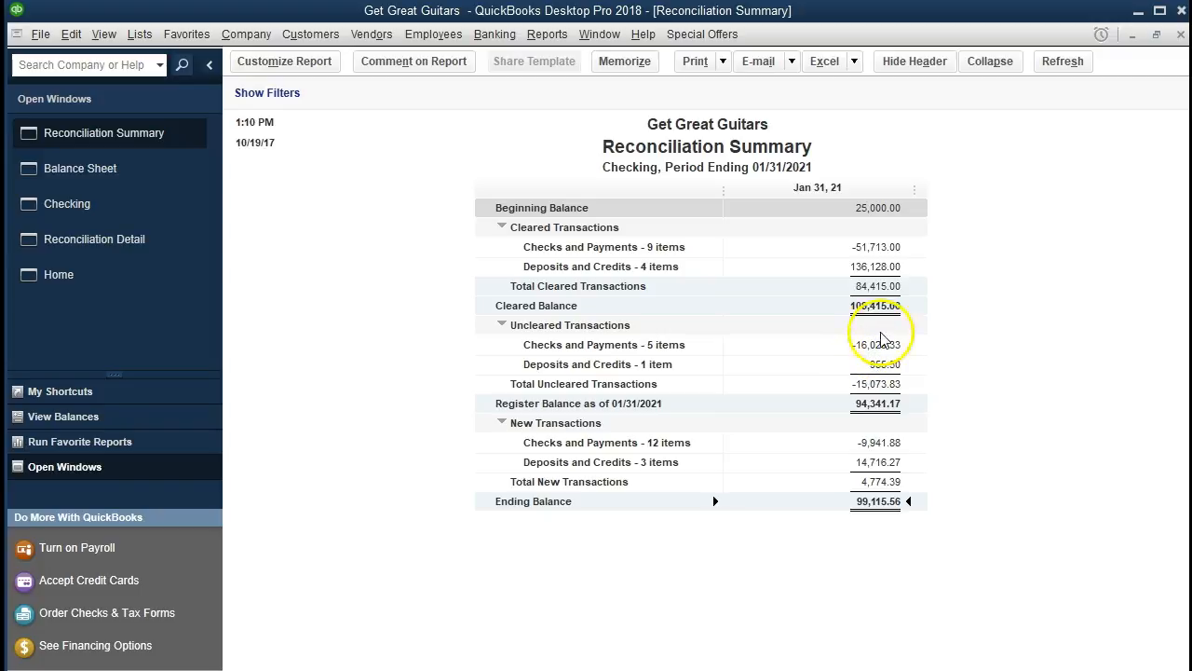
pyautogui.click(863, 269)
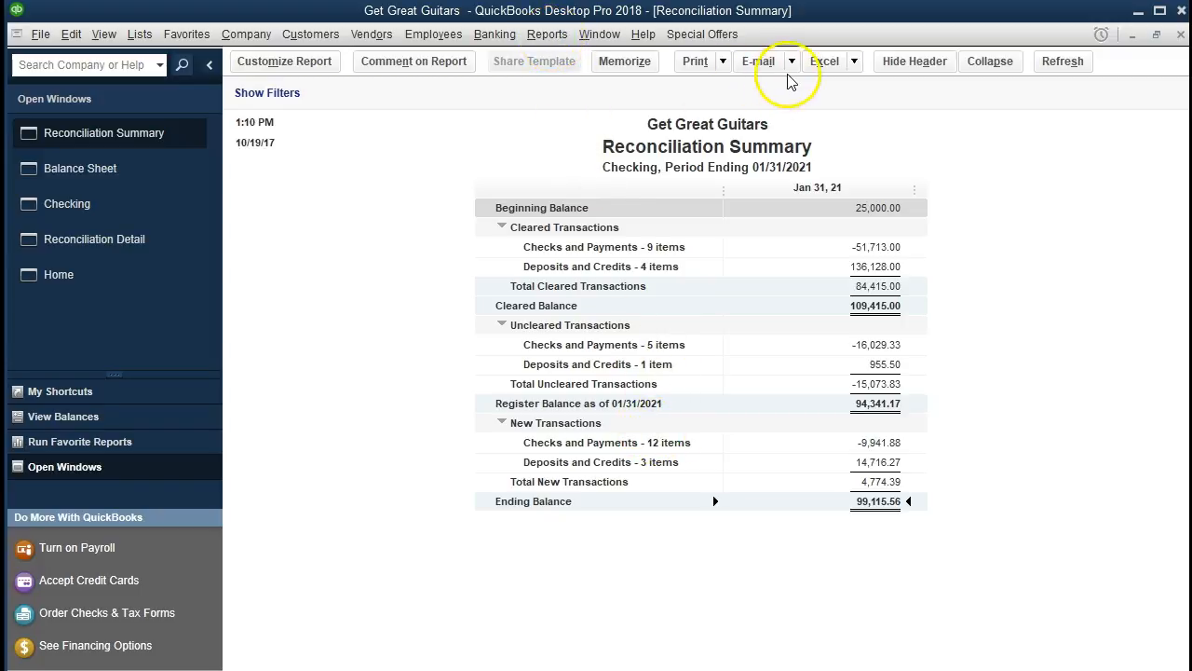
# Export the Reconciliation Summary to a new Excel worksheet in a new workbook.
pyautogui.click(852, 63)
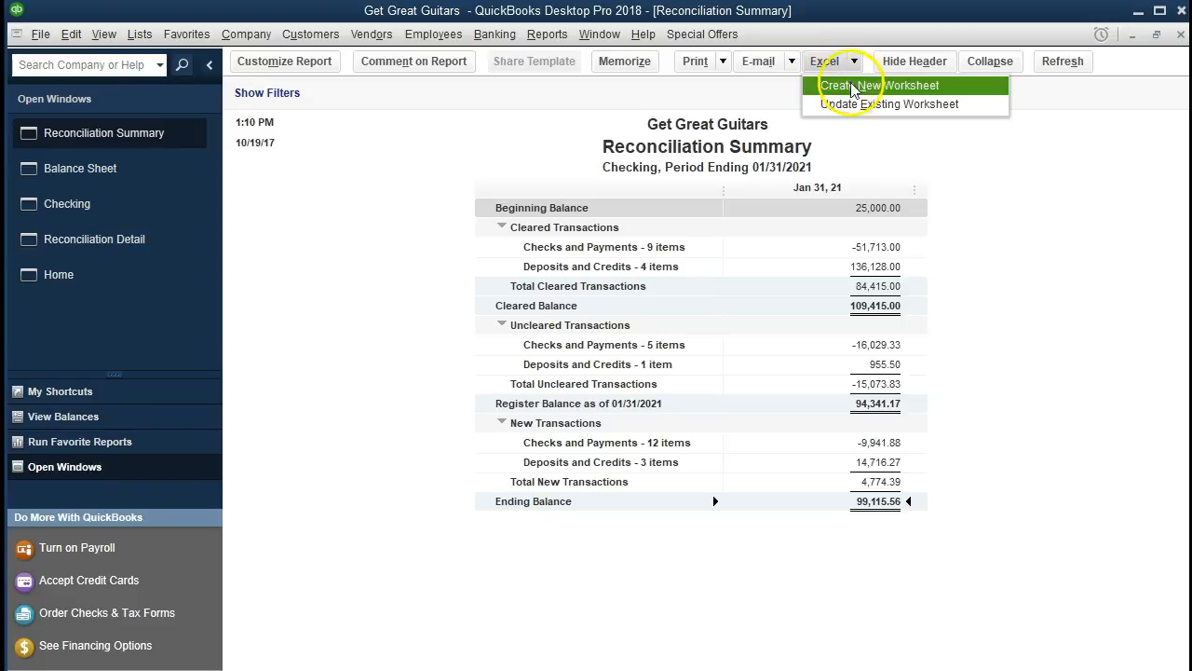
pyautogui.click(966, 91)
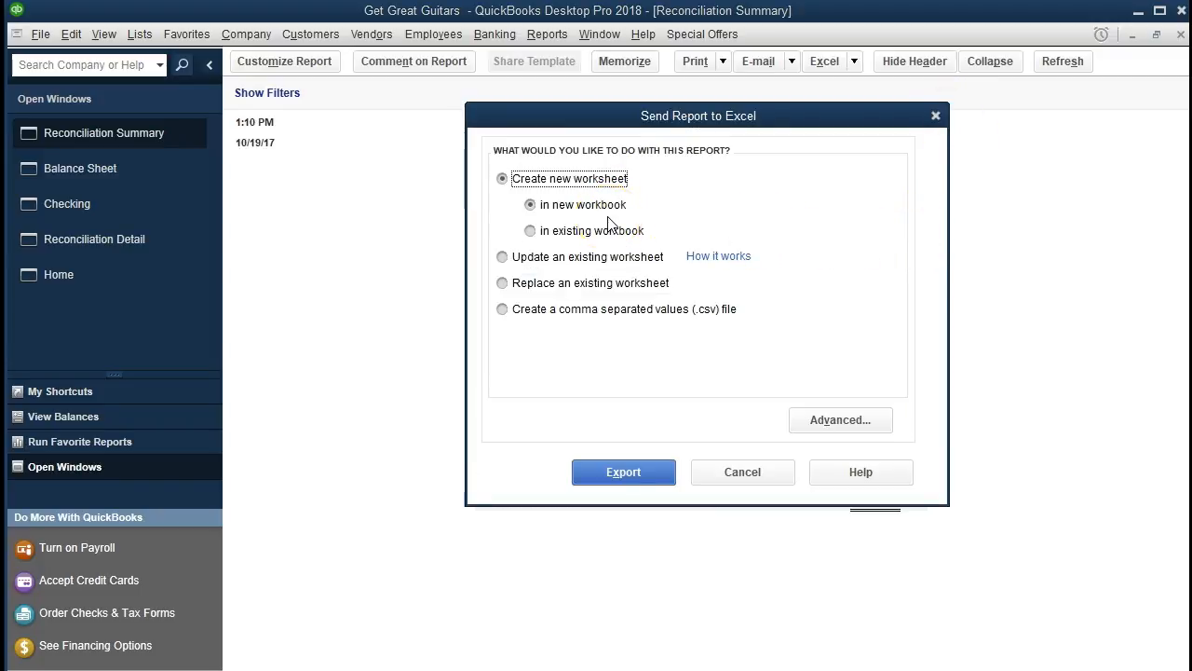
pyautogui.click(604, 483)
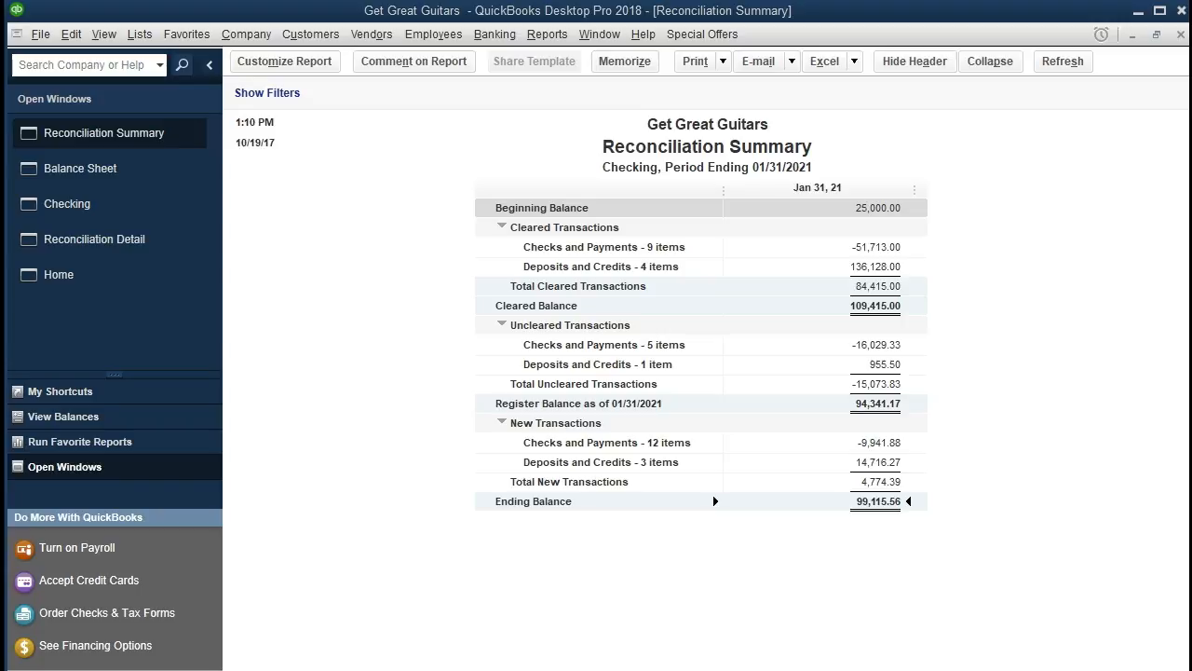
# Reposition and widen the exported report's Excel window, and remove the window split from Sheet1.
pyautogui.moveTo(1015, 19); pyautogui.dragTo(455, 21)
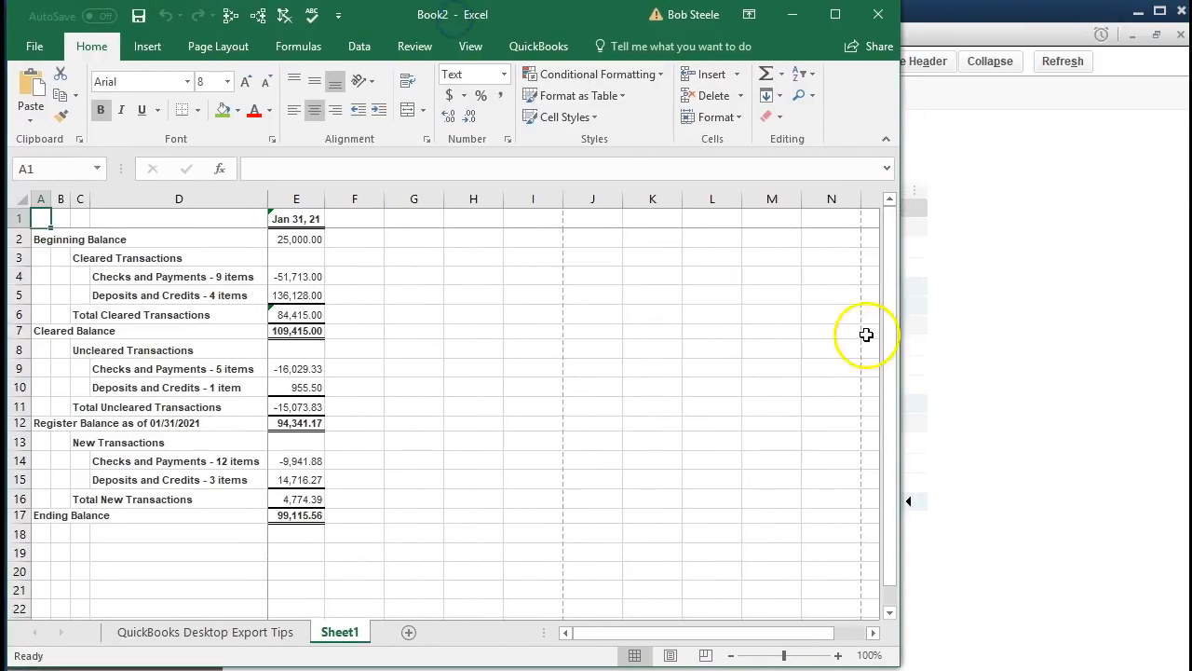
pyautogui.moveTo(959, 366); pyautogui.dragTo(1179, 380)
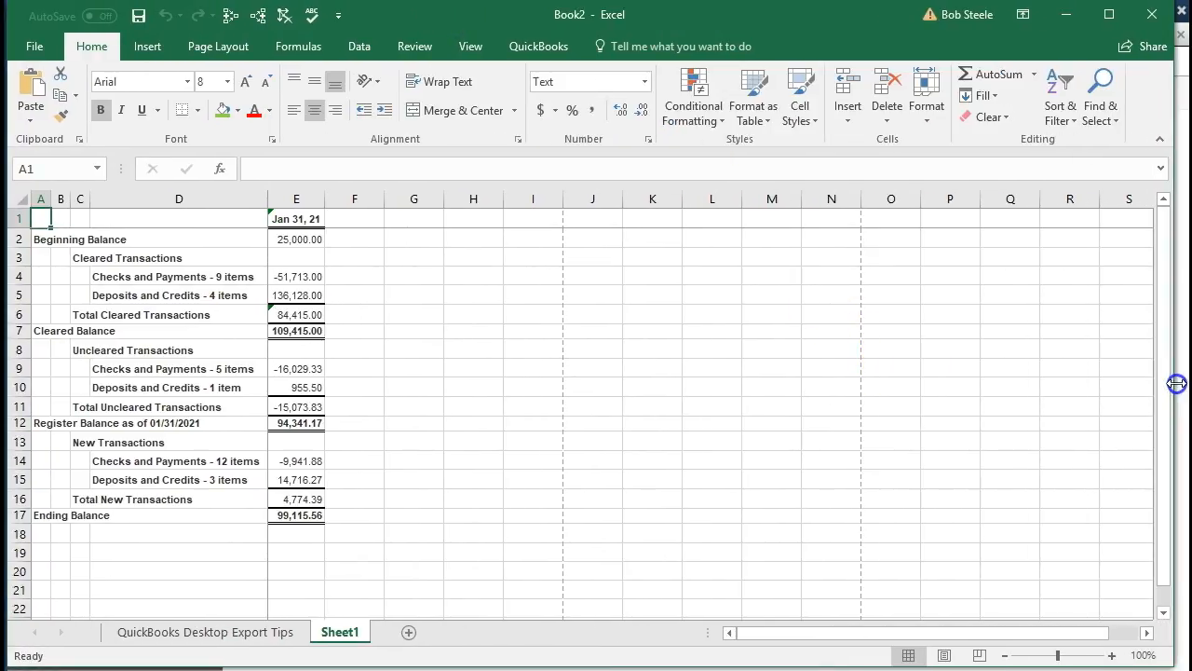
pyautogui.click(515, 353)
pyautogui.click(465, 49)
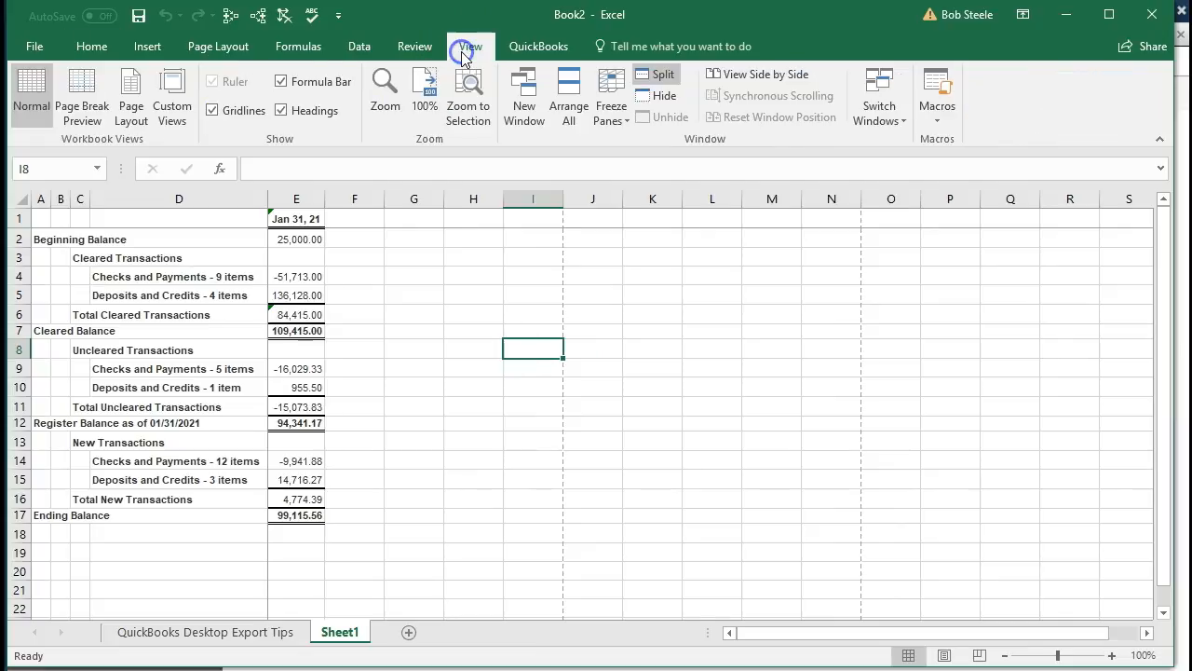
pyautogui.click(663, 76)
pyautogui.click(479, 351)
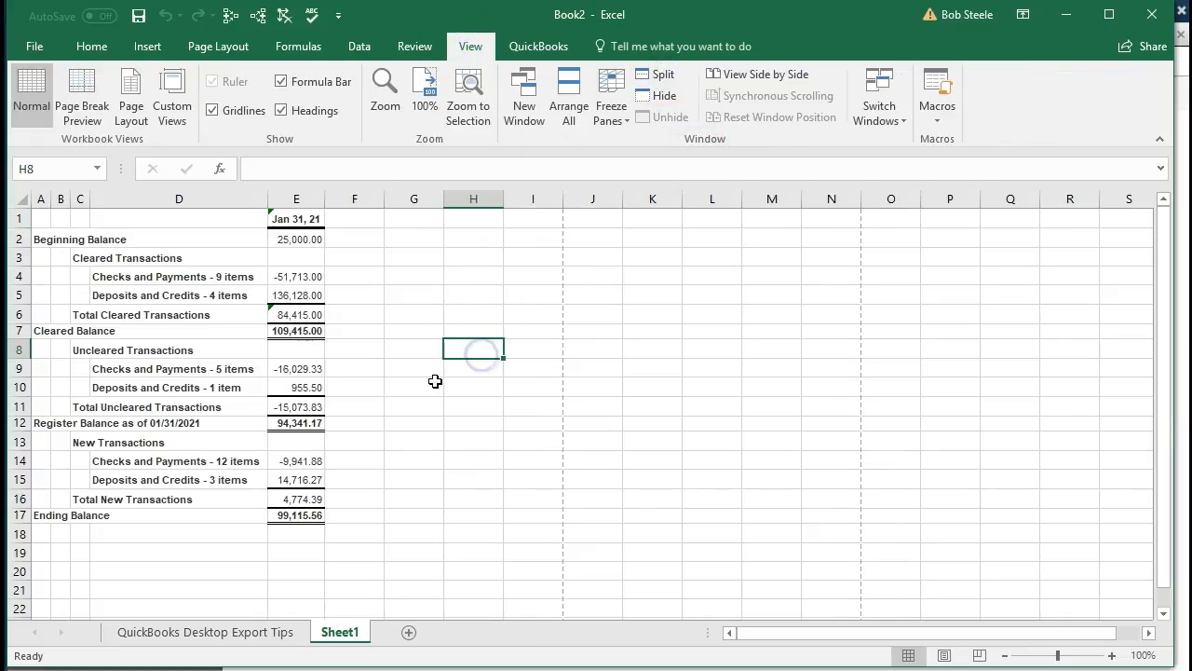
# Rename Sheet1 as Bank Rec Sum.
pyautogui.doubleClick(339, 633)
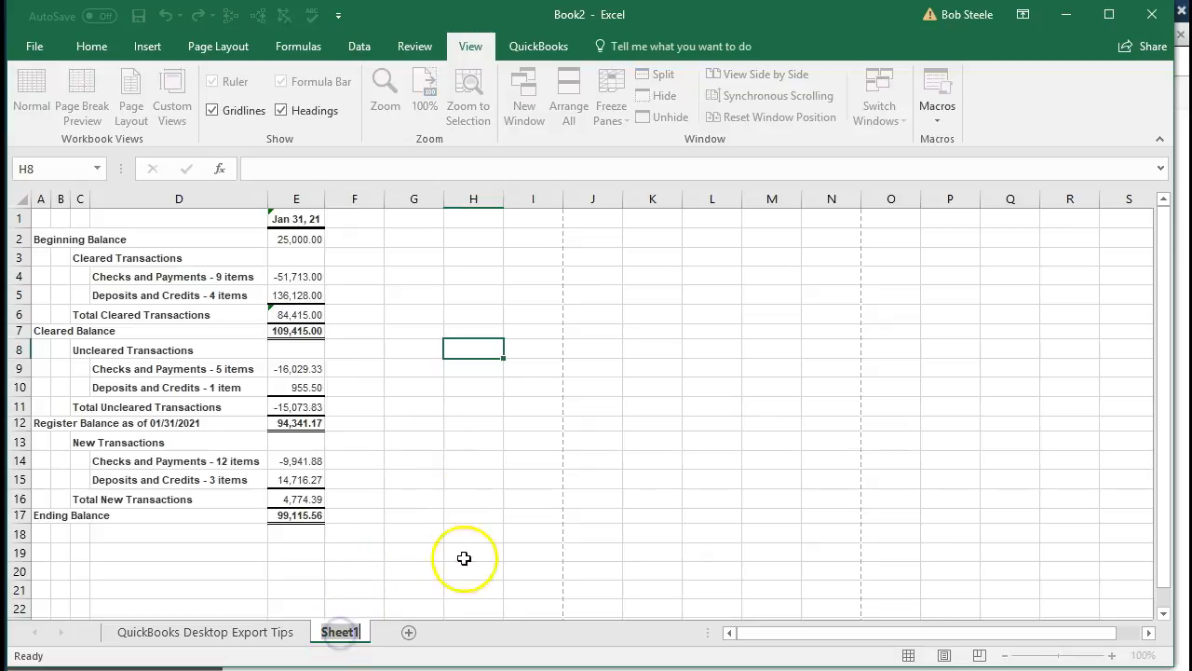
pyautogui.write('Bank')
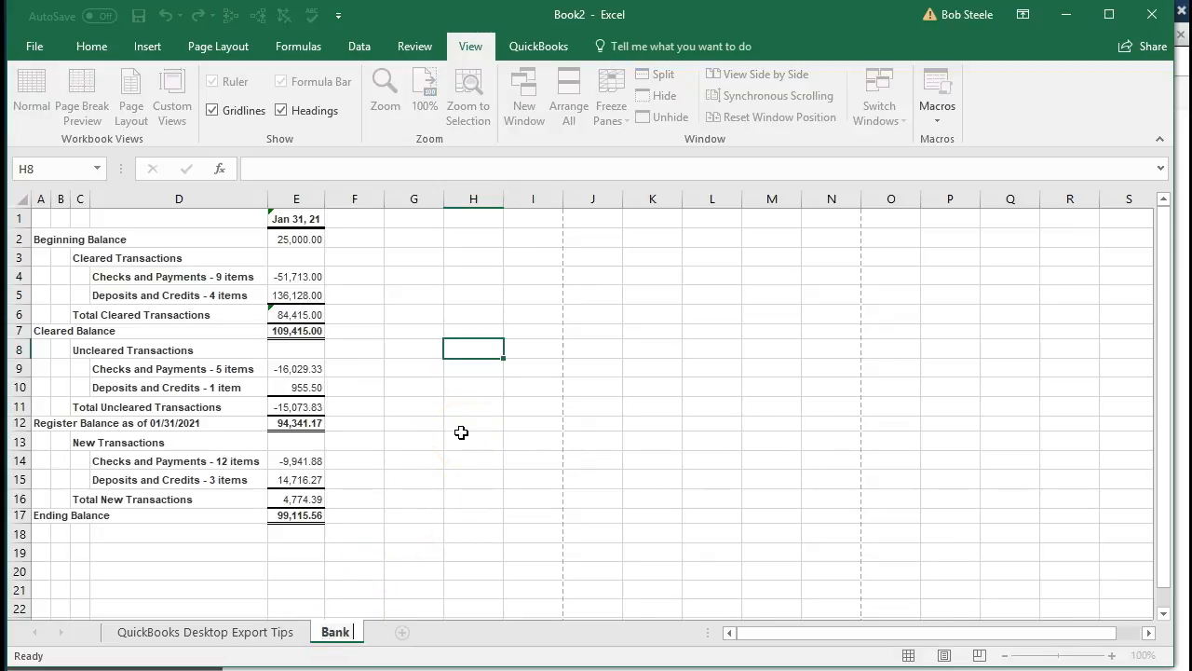
pyautogui.write(' Rec Sum')
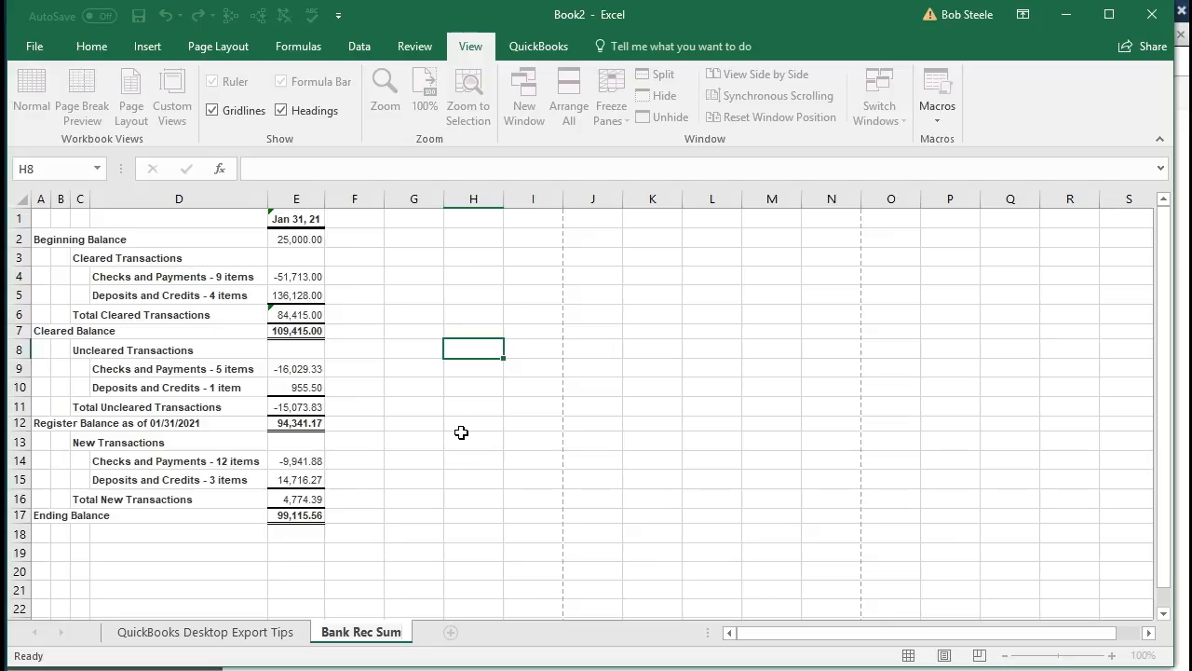
pyautogui.click(461, 434)
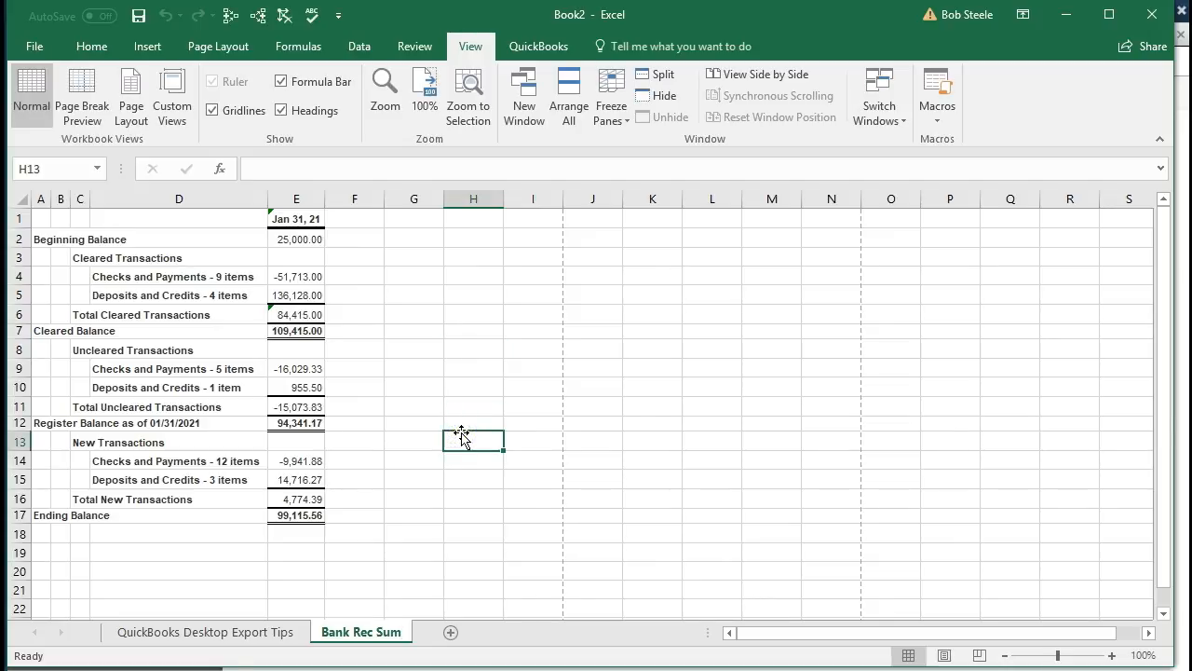
# Check the report header of the Bank Rec Sum sheet in Page Layout view, and return to Normal view.
pyautogui.click(946, 657)
pyautogui.click(447, 291)
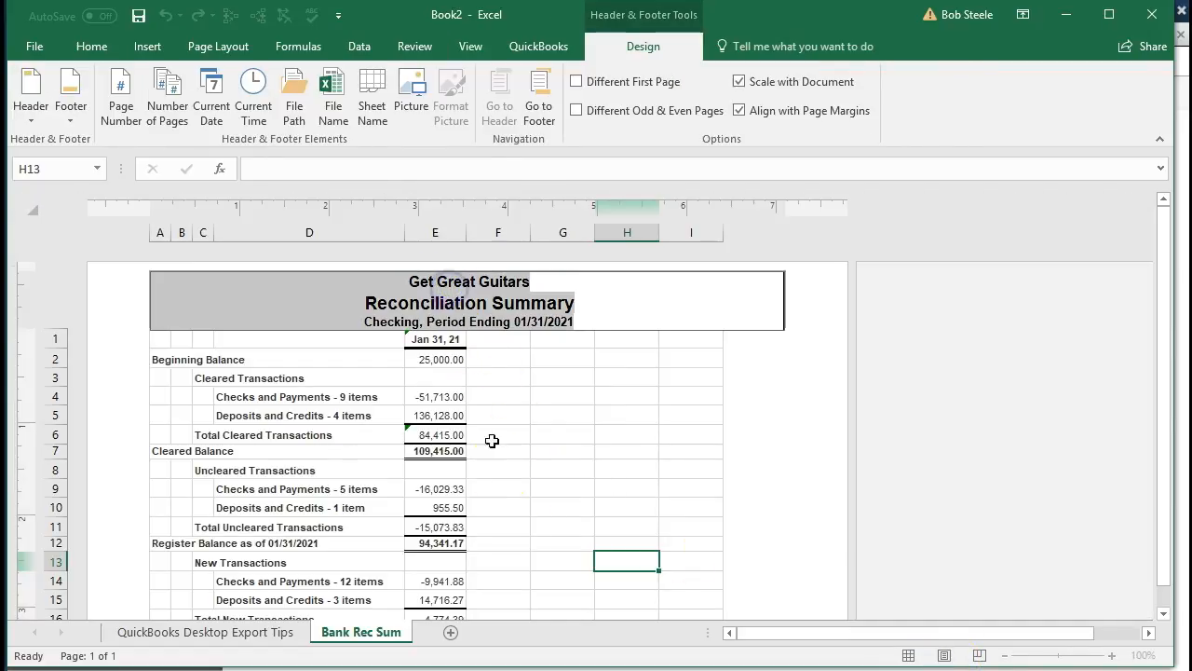
pyautogui.click(499, 469)
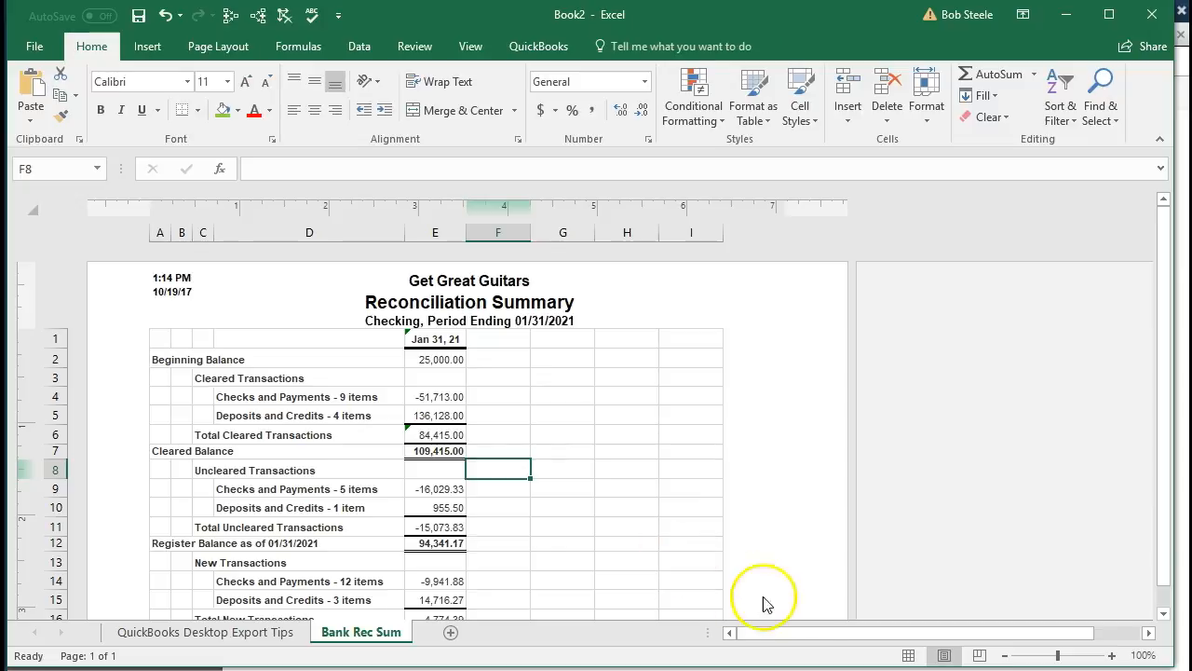
pyautogui.click(908, 657)
pyautogui.click(478, 549)
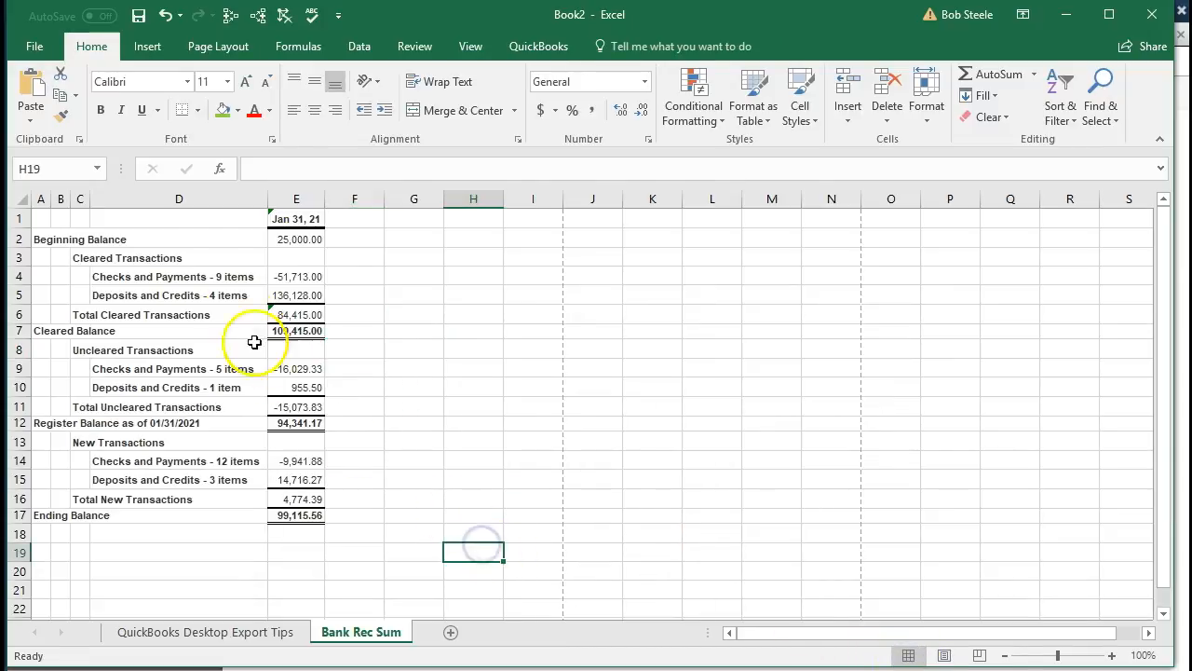
# Start saving the workbook under a new name and browse to the Get Great Guitars folder on the Desktop.
pyautogui.click(37, 46)
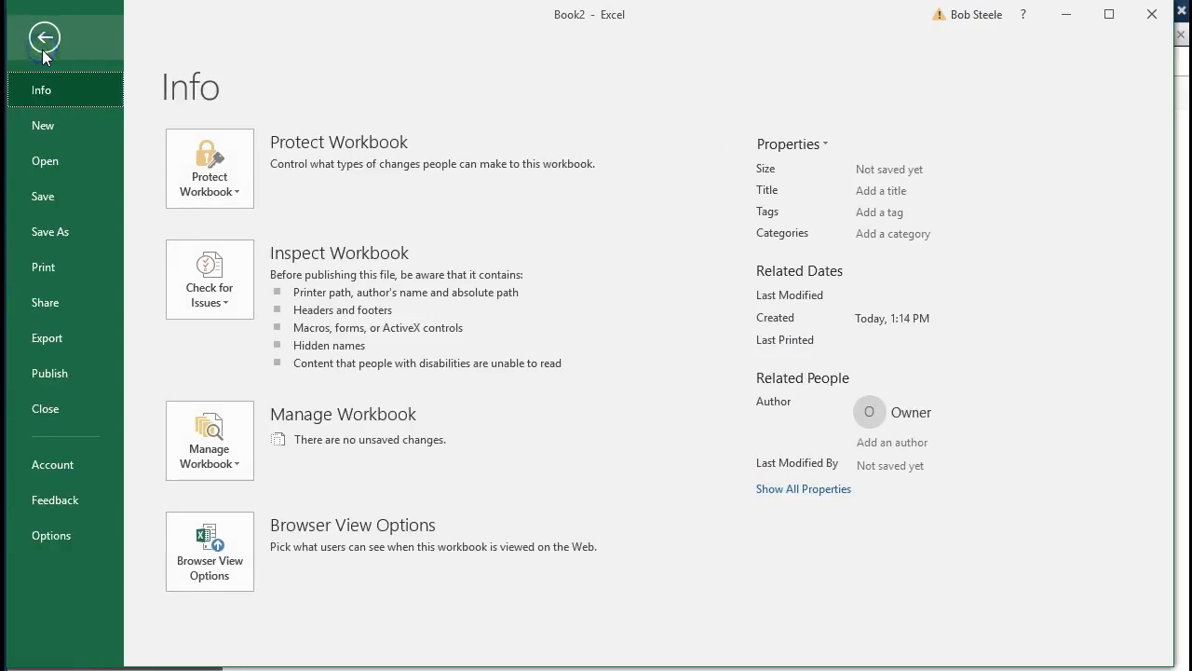
pyautogui.click(81, 231)
pyautogui.click(235, 372)
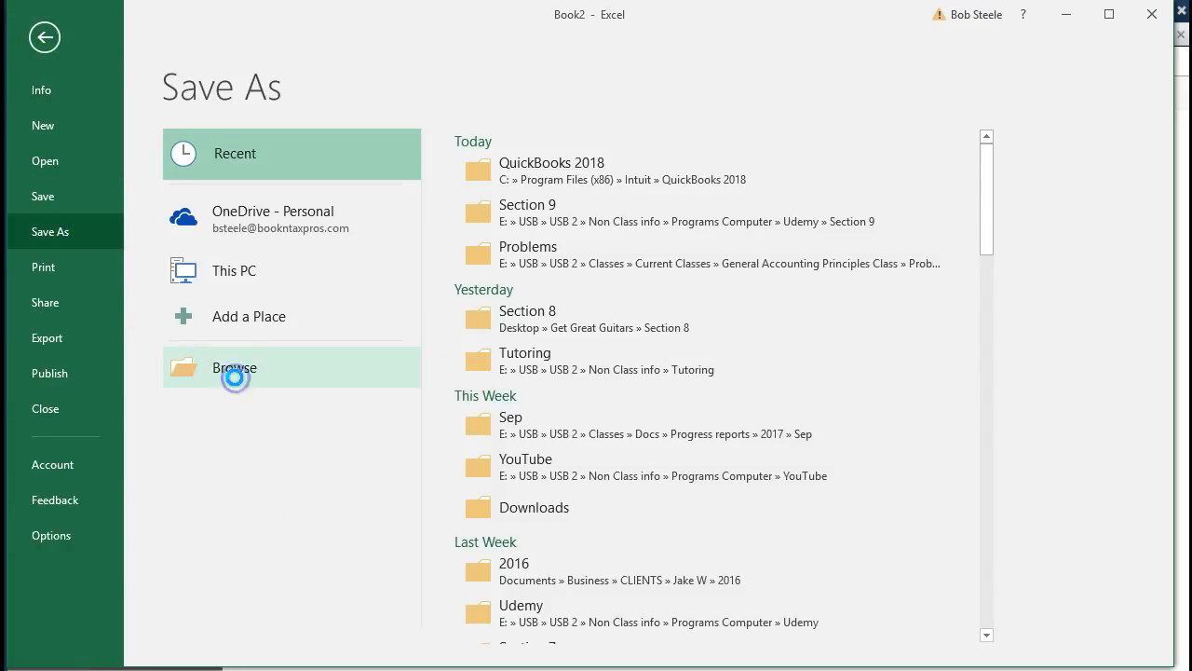
pyautogui.moveTo(151, 196); pyautogui.dragTo(150, 140)
pyautogui.click(87, 139)
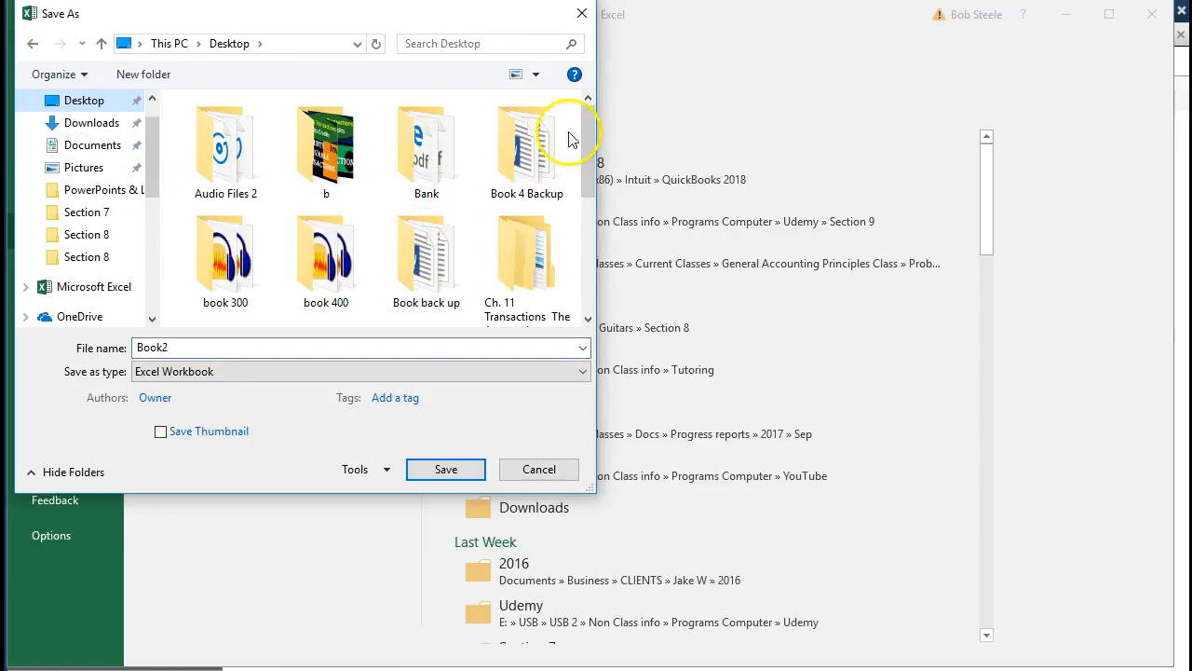
pyautogui.moveTo(590, 114); pyautogui.dragTo(598, 217)
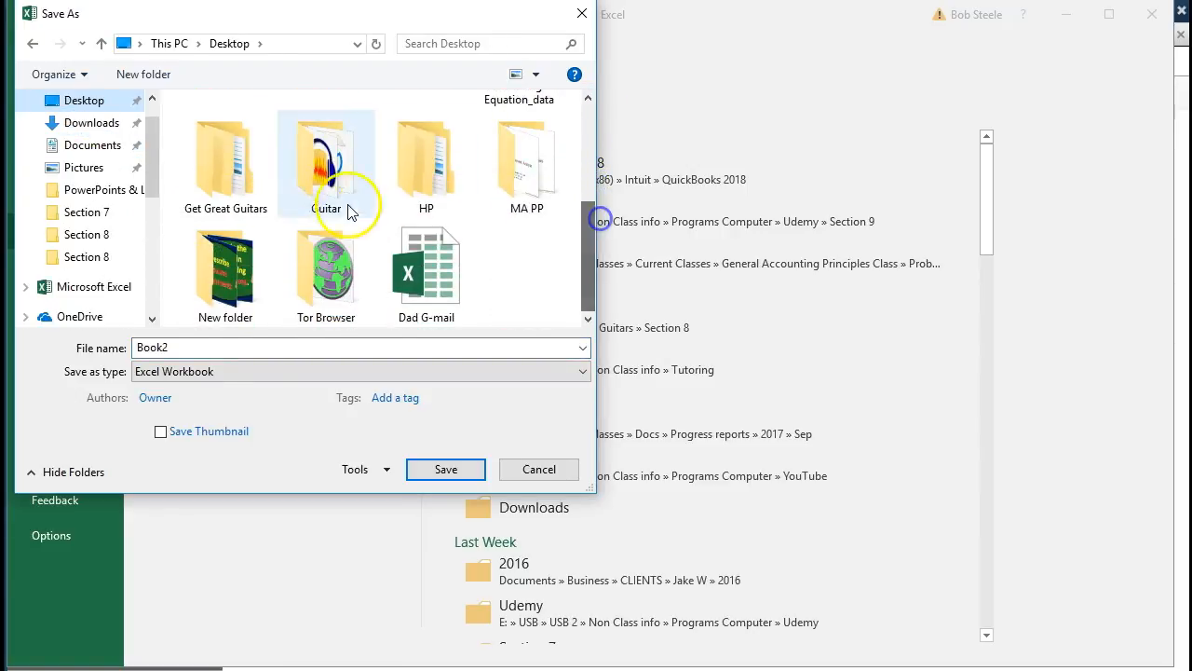
pyautogui.doubleClick(227, 182)
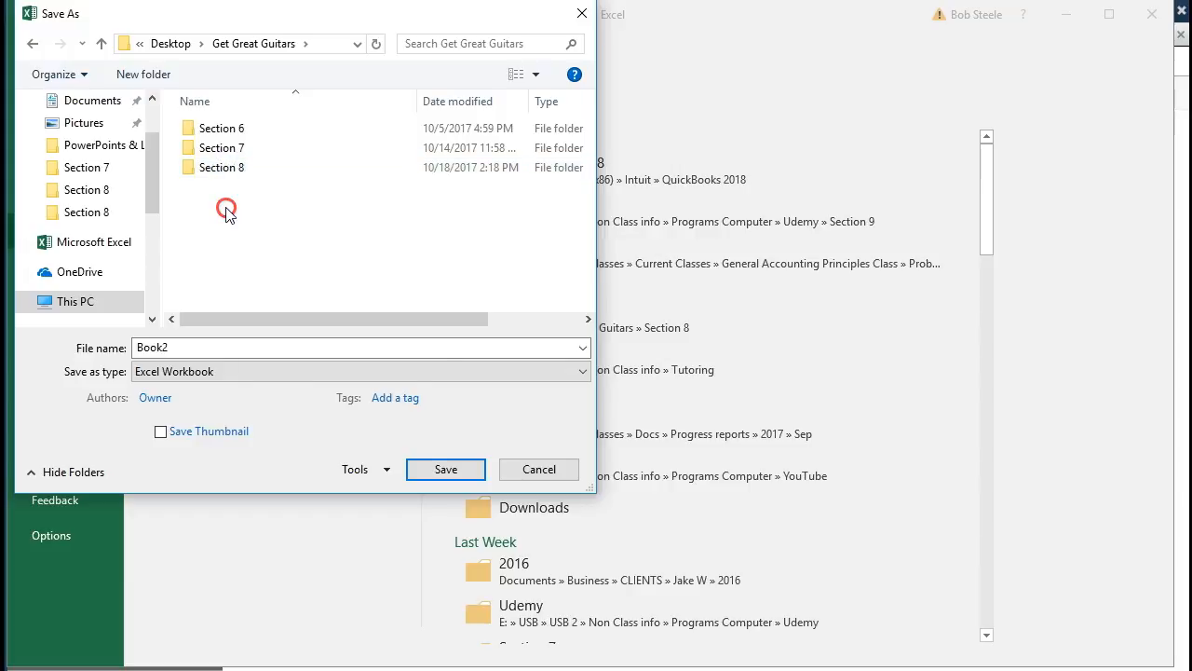
# Create a new folder named Section 9 inside the Get Great Guitars folder.
pyautogui.rightClick(226, 210)
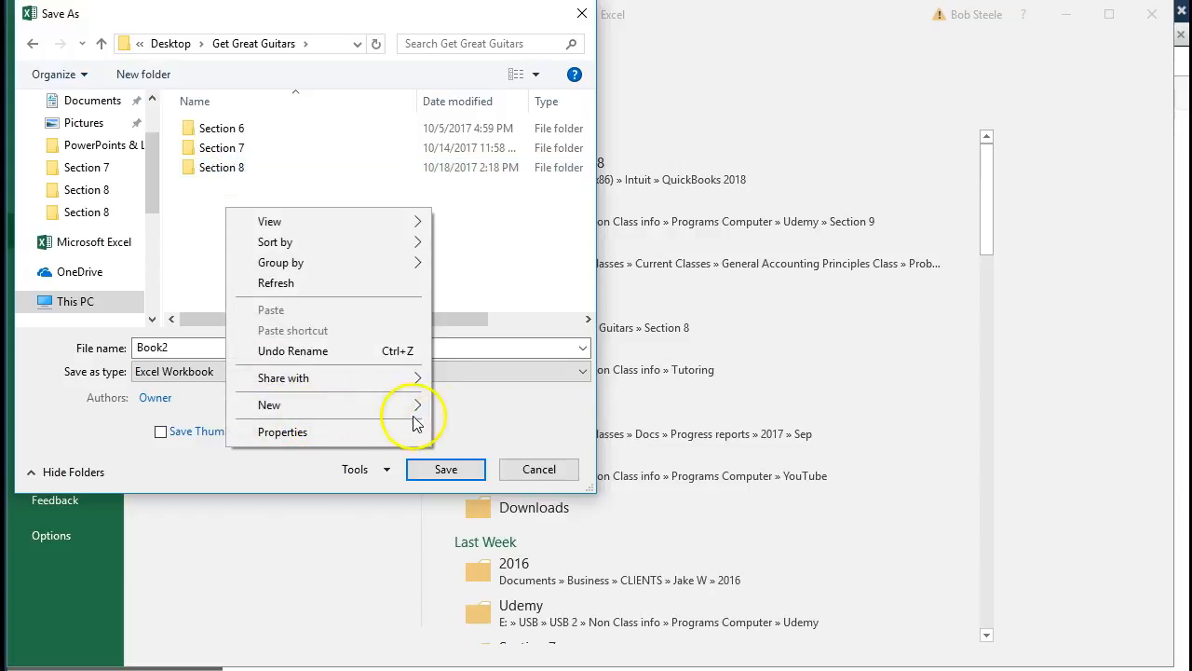
pyautogui.moveTo(425, 403)
pyautogui.click(461, 404)
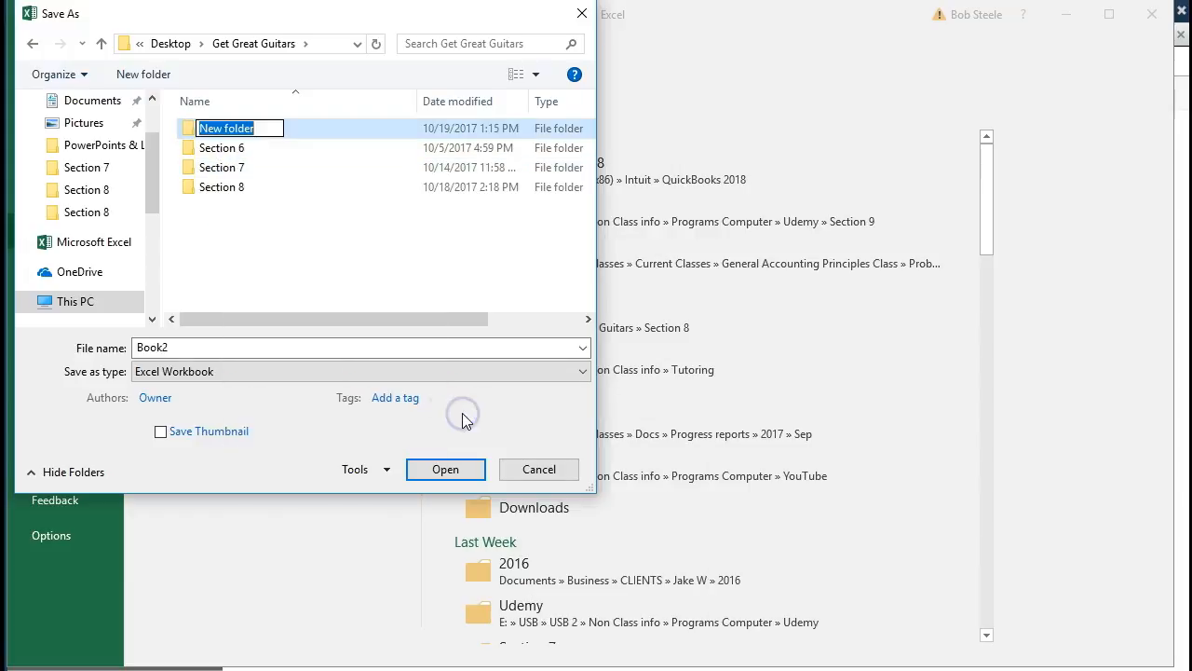
pyautogui.write('Section 9')
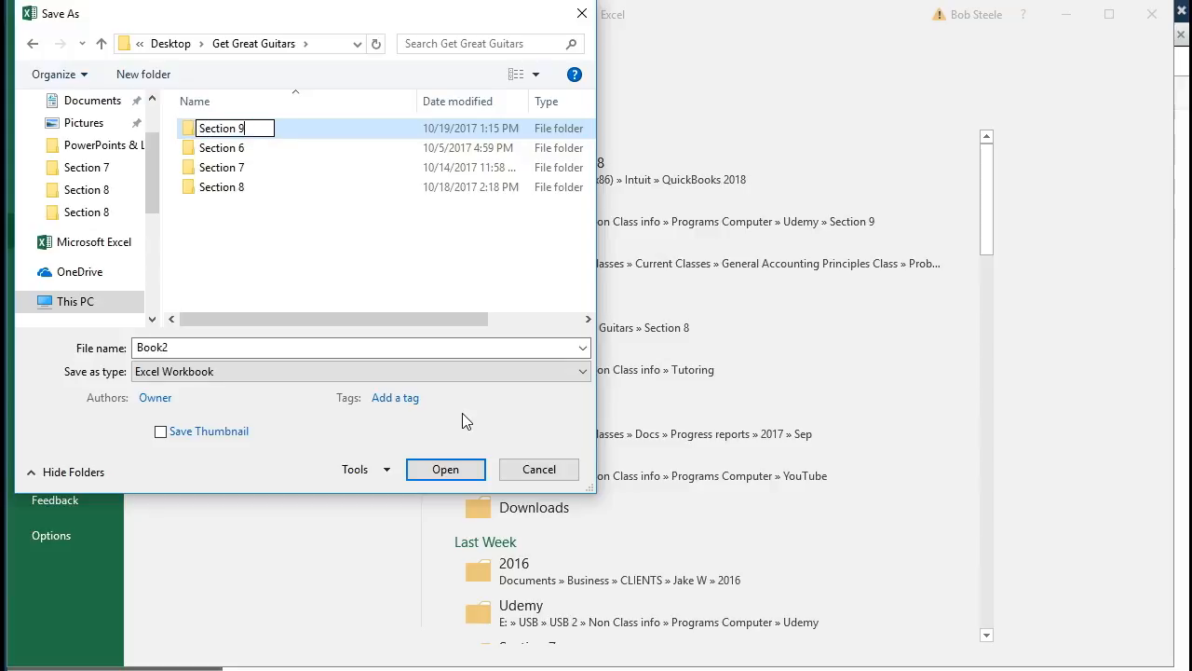
pyautogui.click(269, 246)
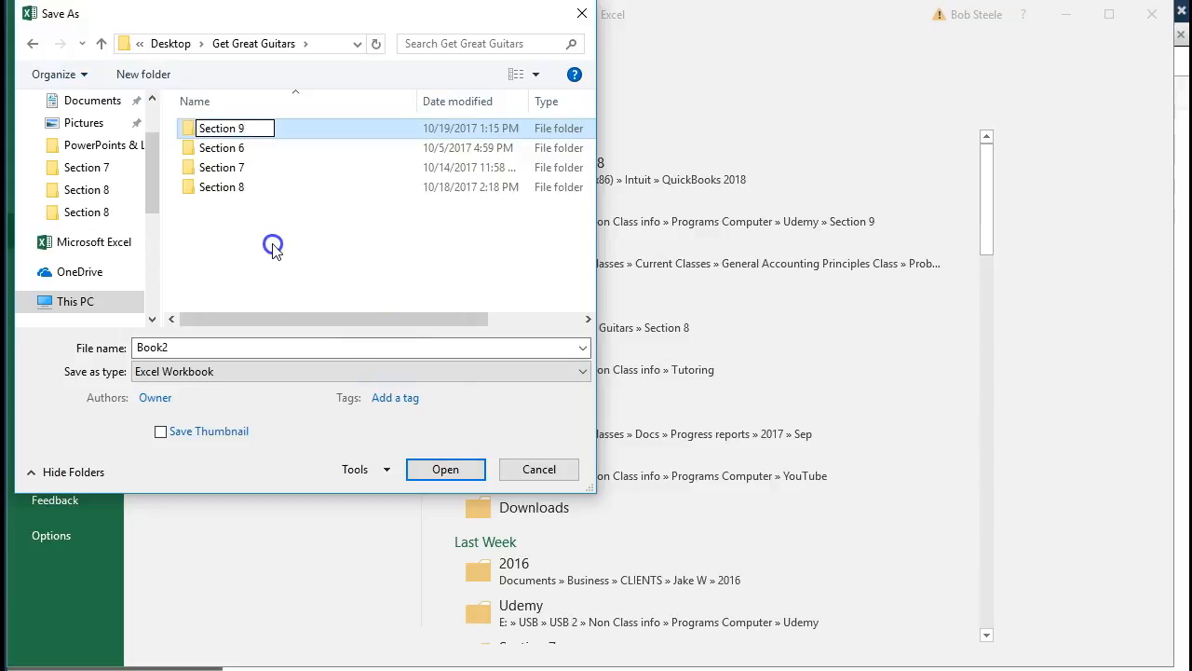
# Save the workbook as Section 9 Reports in the Section 9 folder, and close it.
pyautogui.doubleClick(207, 128)
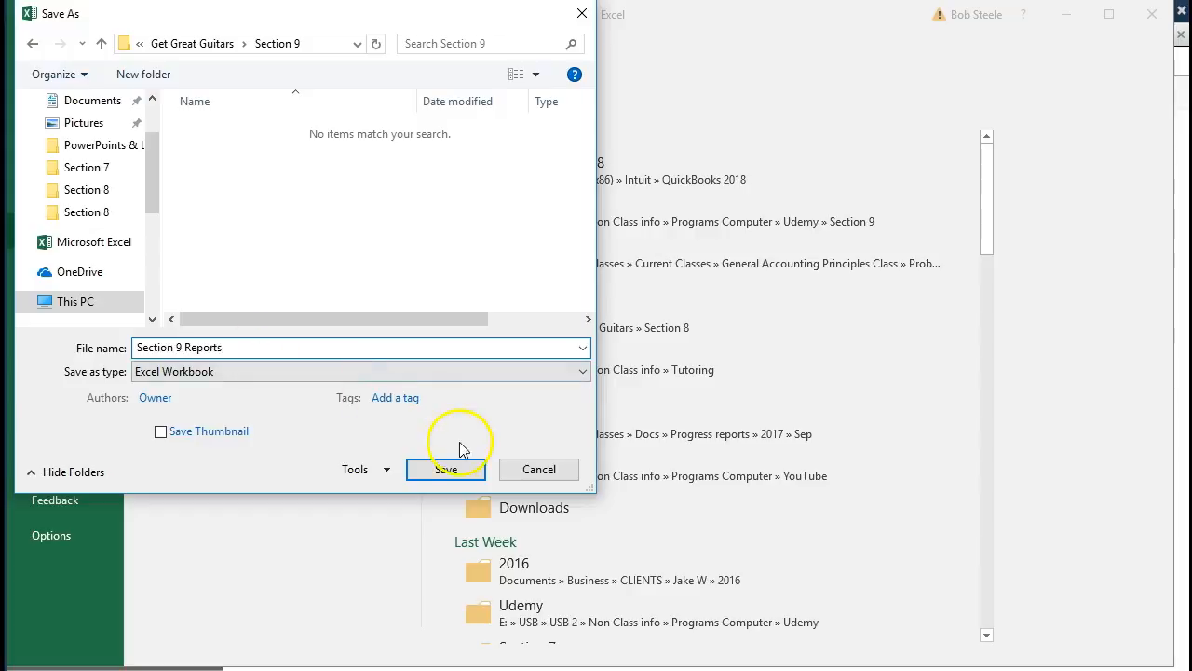
pyautogui.click(446, 468)
pyautogui.click(530, 446)
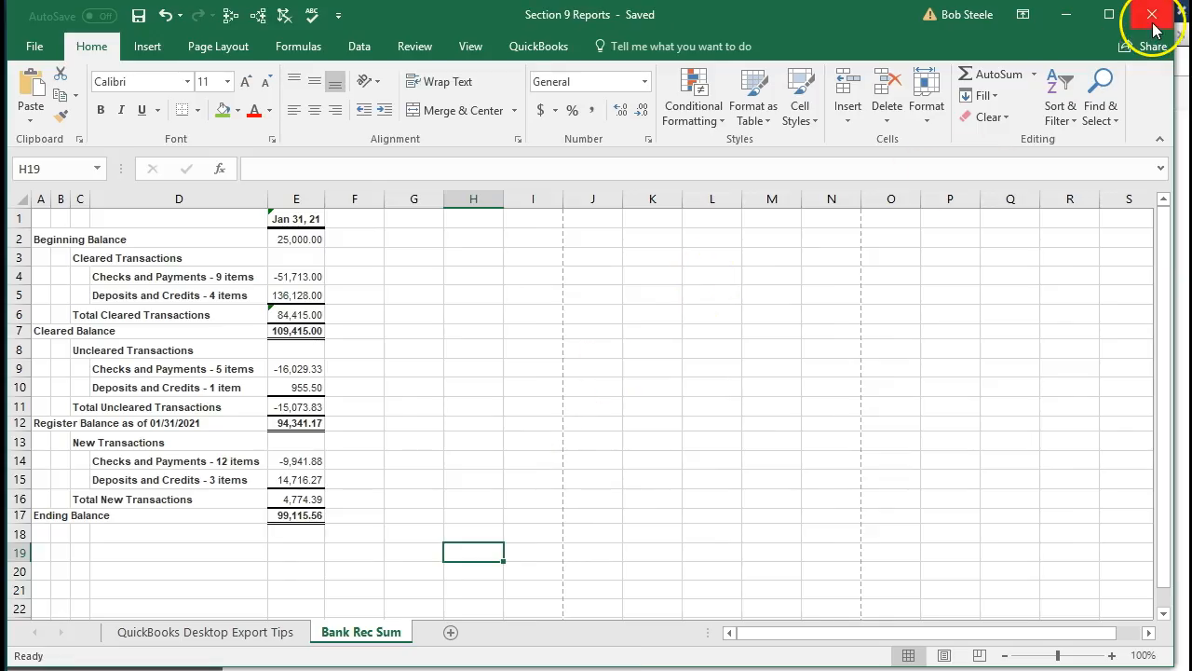
pyautogui.click(1153, 15)
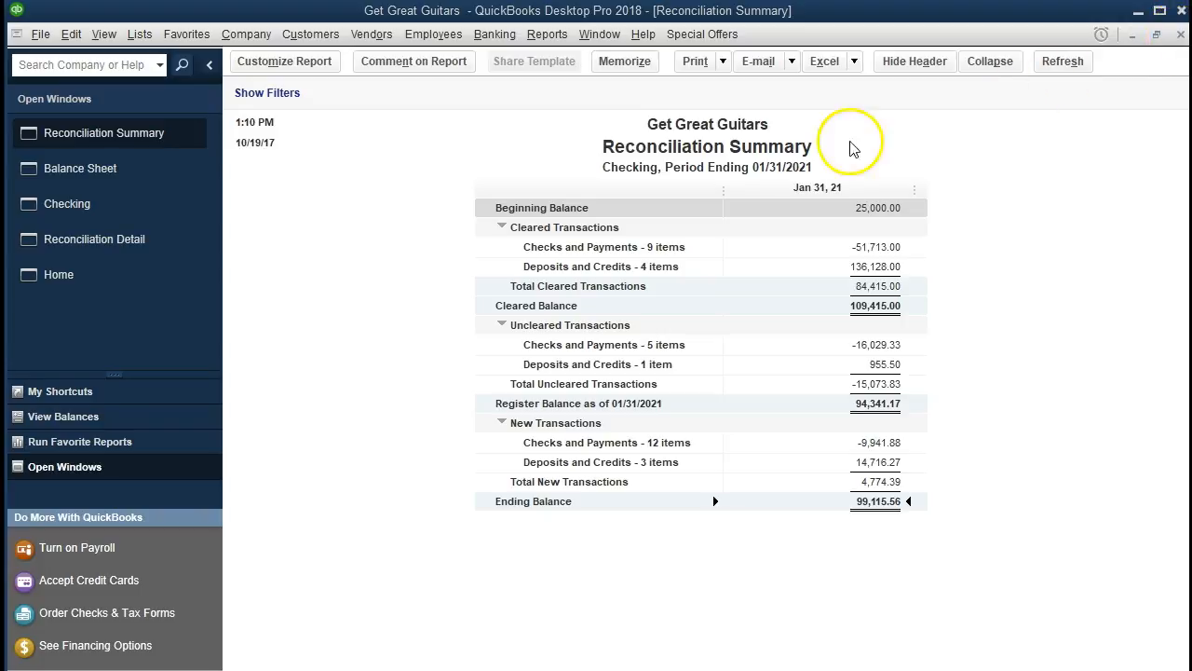
# Examine the cleared, uncleared and new transactions and their balances in QuickBooks' Reconciliation Detail report.
pyautogui.click(136, 242)
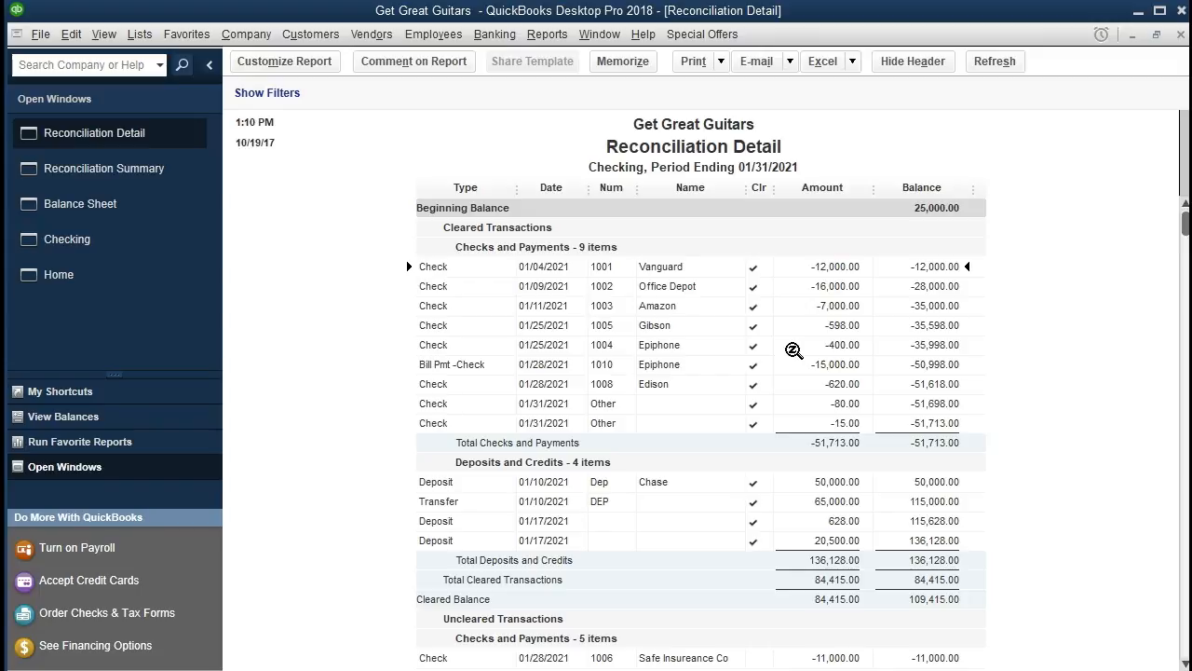
pyautogui.scroll(-2, 793, 351)
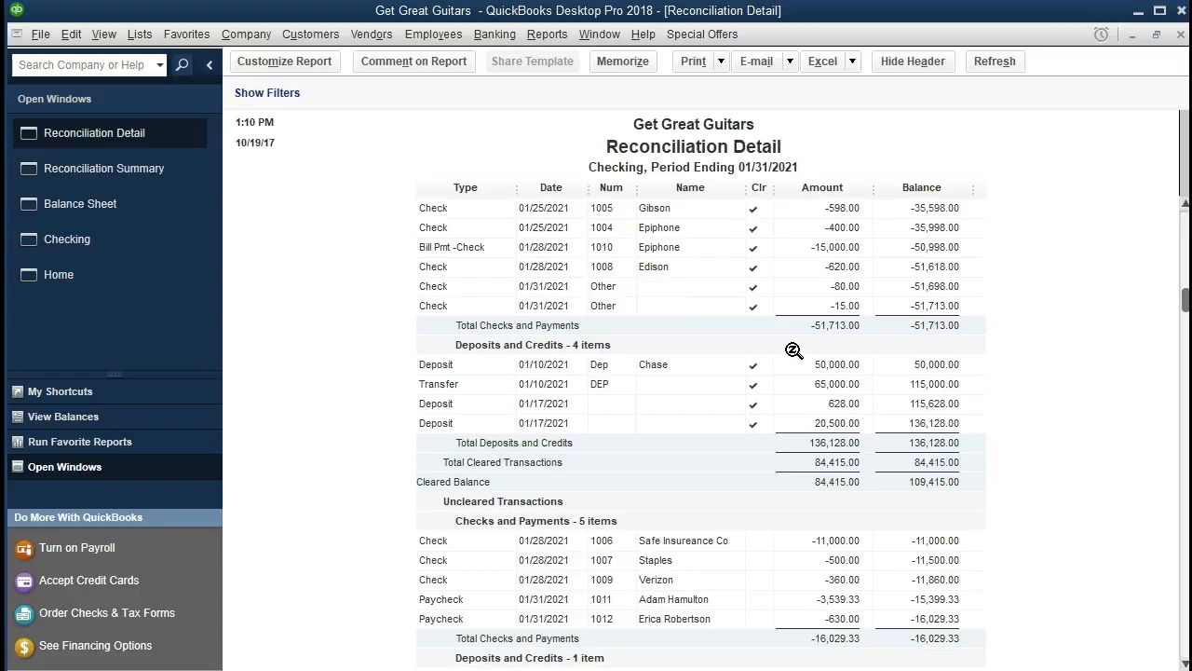
pyautogui.scroll(-1, 793, 350)
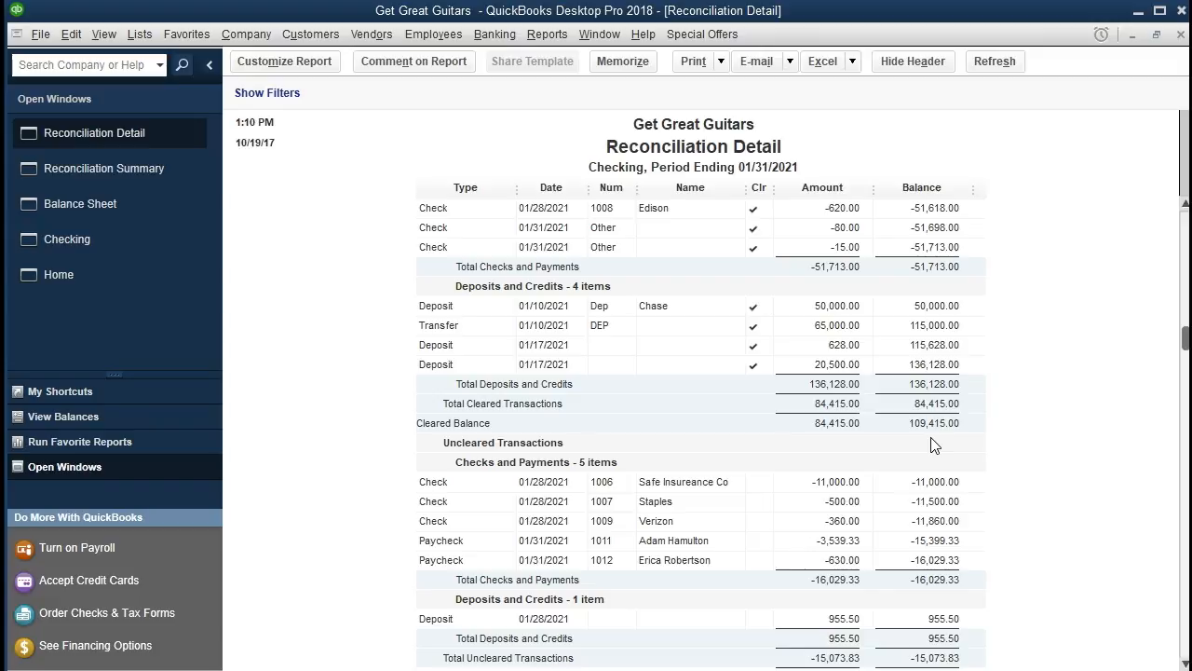
pyautogui.scroll(-1, 934, 444)
pyautogui.scroll(-1, 934, 444)
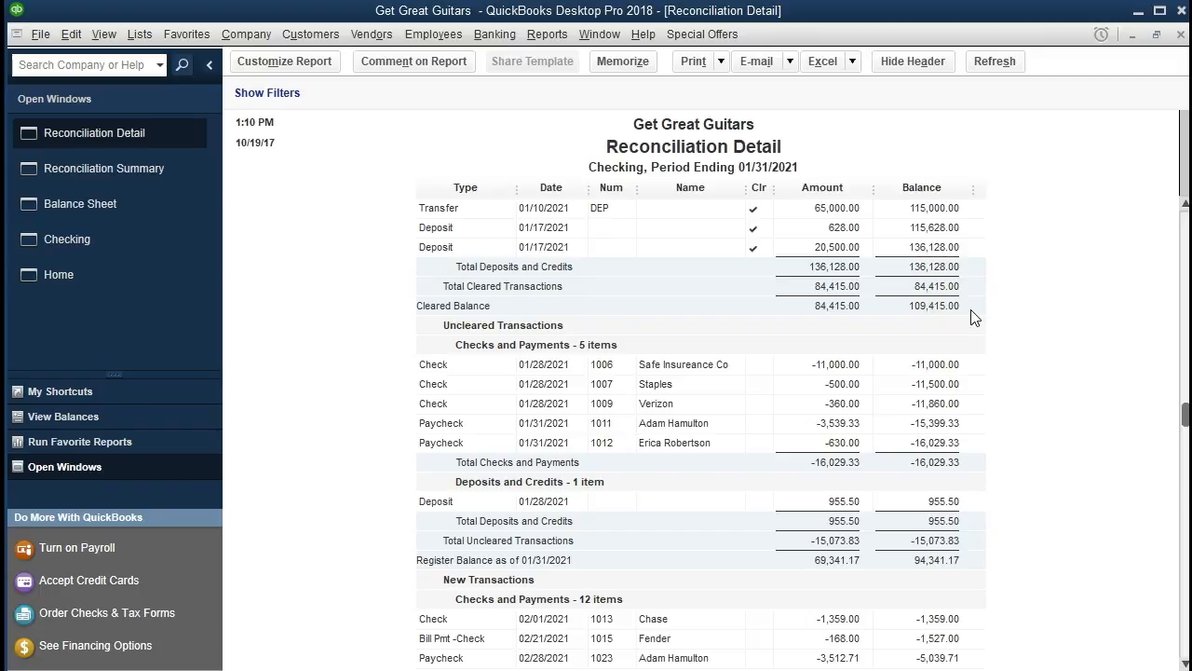
pyautogui.scroll(-1, 972, 318)
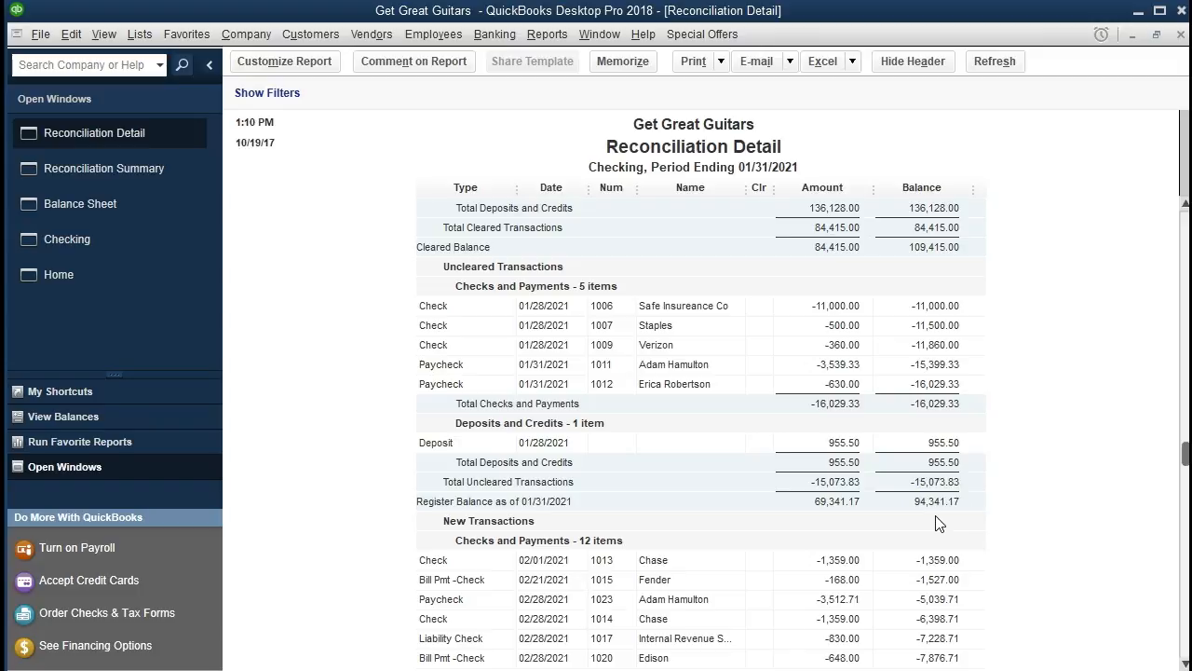
pyautogui.scroll(5, 939, 523)
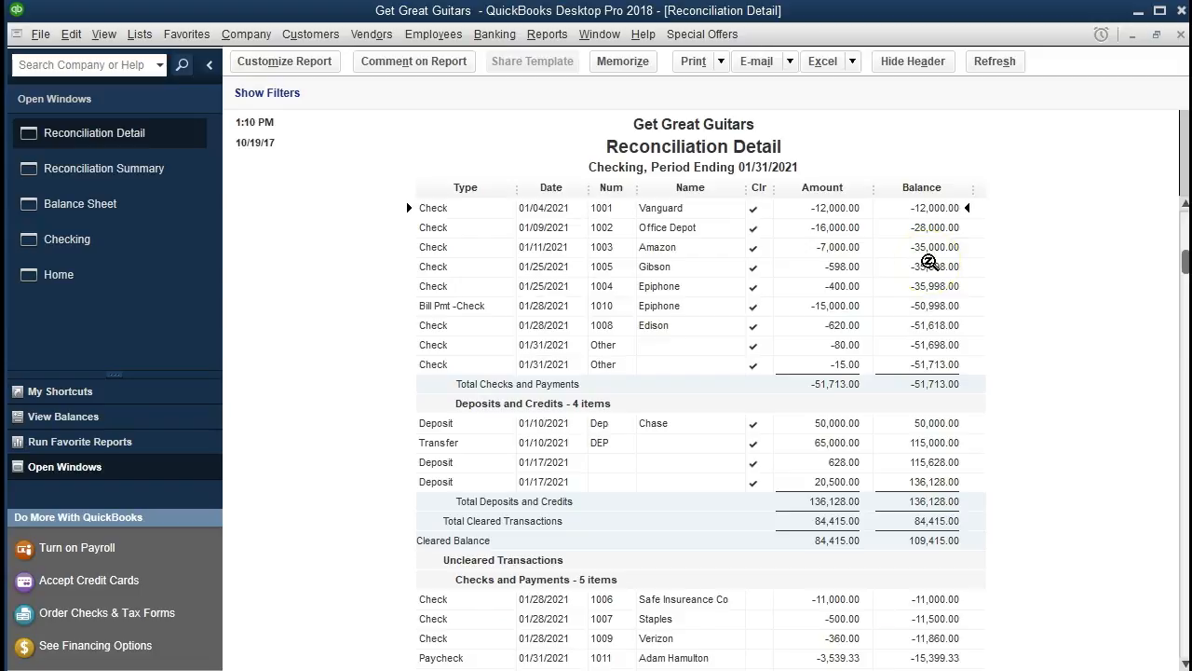
pyautogui.scroll(-9, 929, 263)
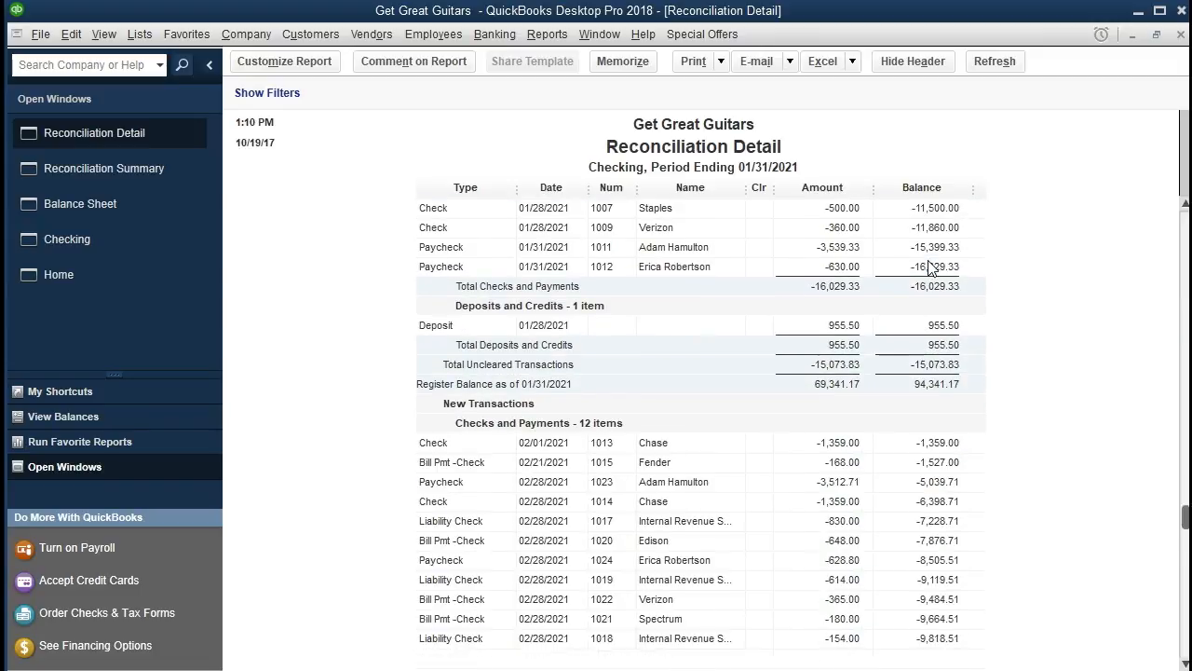
pyautogui.scroll(-1, 932, 287)
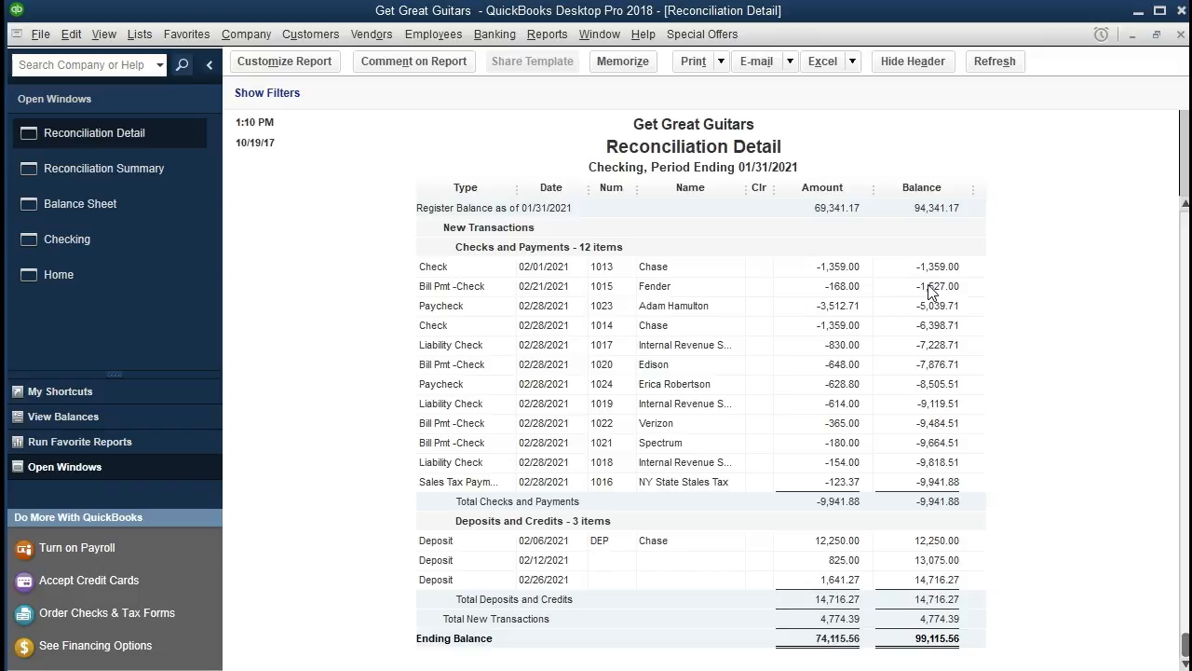
# Export the Reconciliation Detail to a new worksheet in the existing Section 9 Reports workbook from the Get Great Guitars Section 9 folder.
pyautogui.click(851, 61)
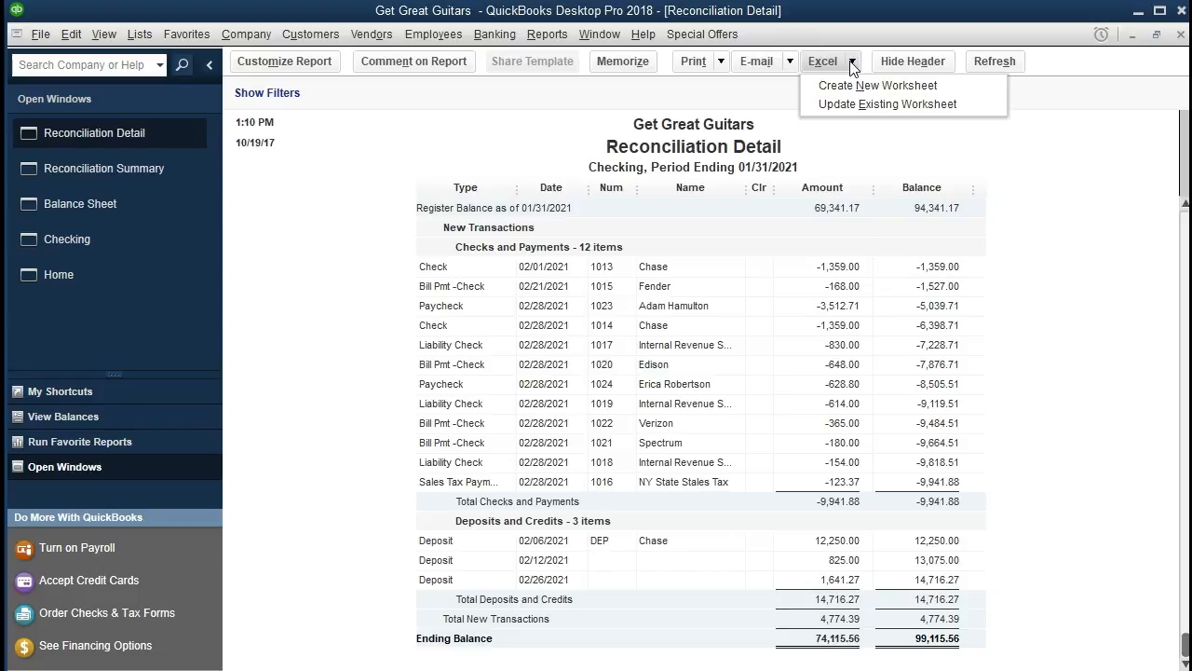
pyautogui.click(945, 87)
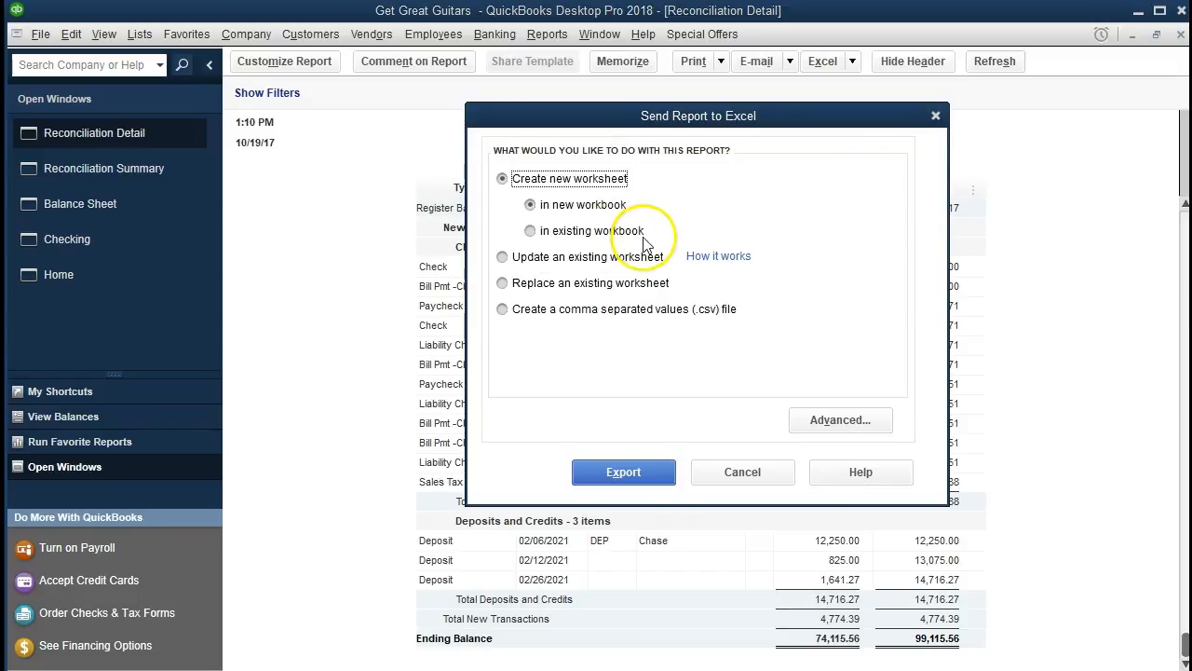
pyautogui.click(530, 231)
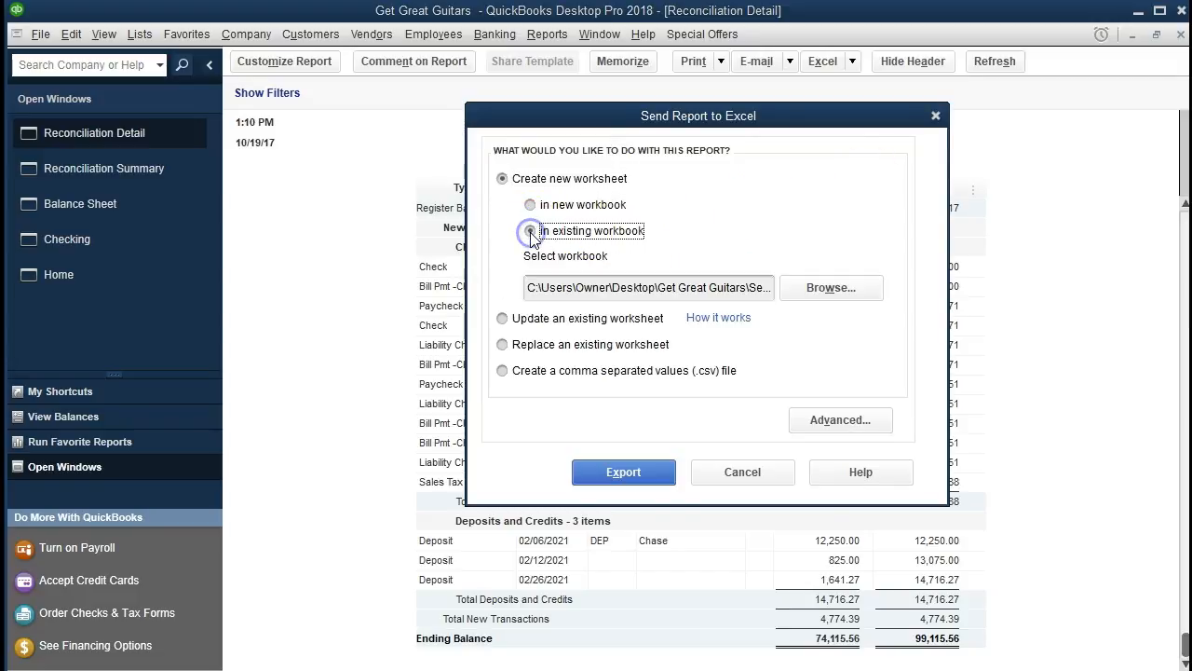
pyautogui.click(855, 290)
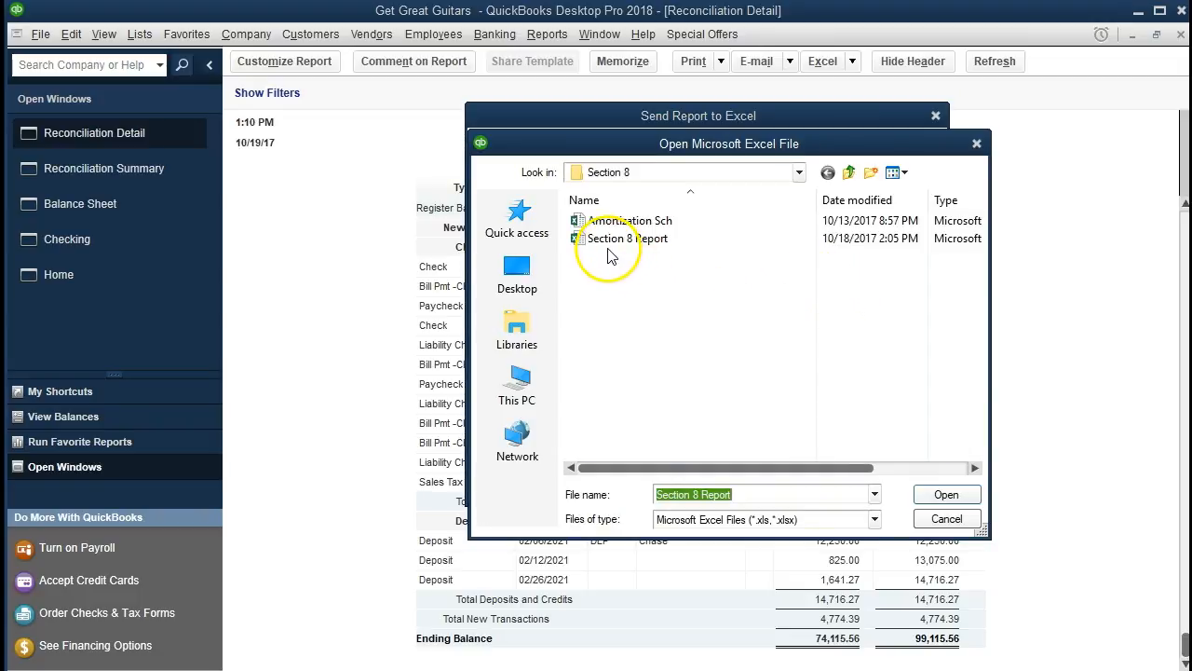
pyautogui.click(798, 173)
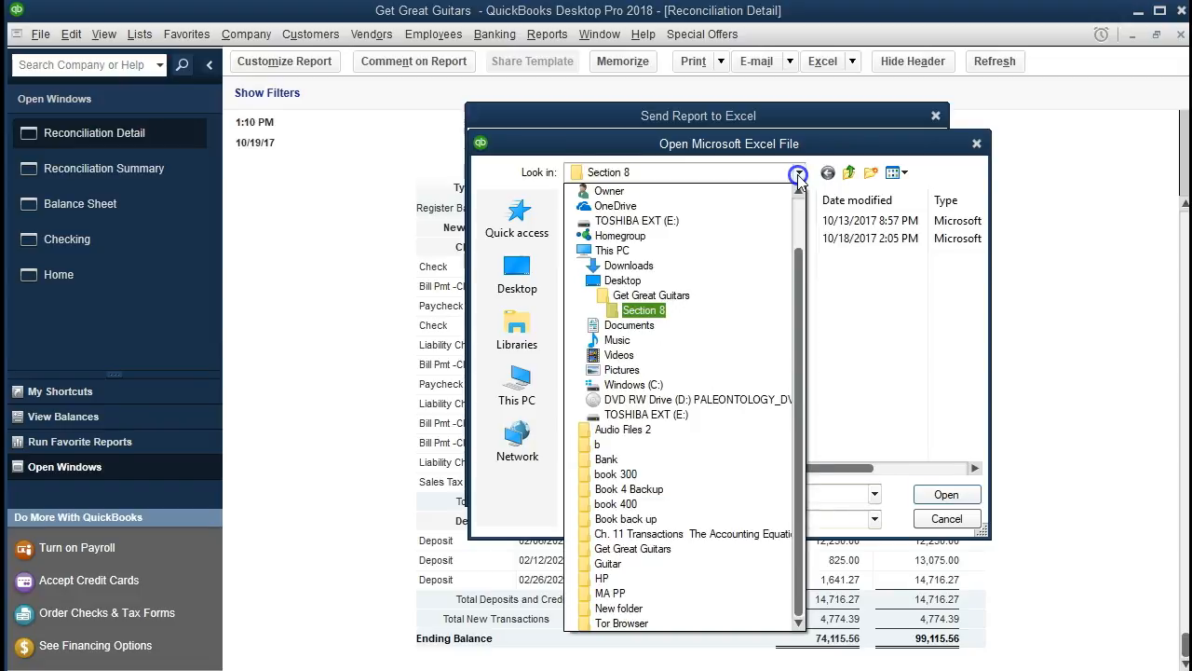
pyautogui.click(745, 294)
pyautogui.doubleClick(610, 274)
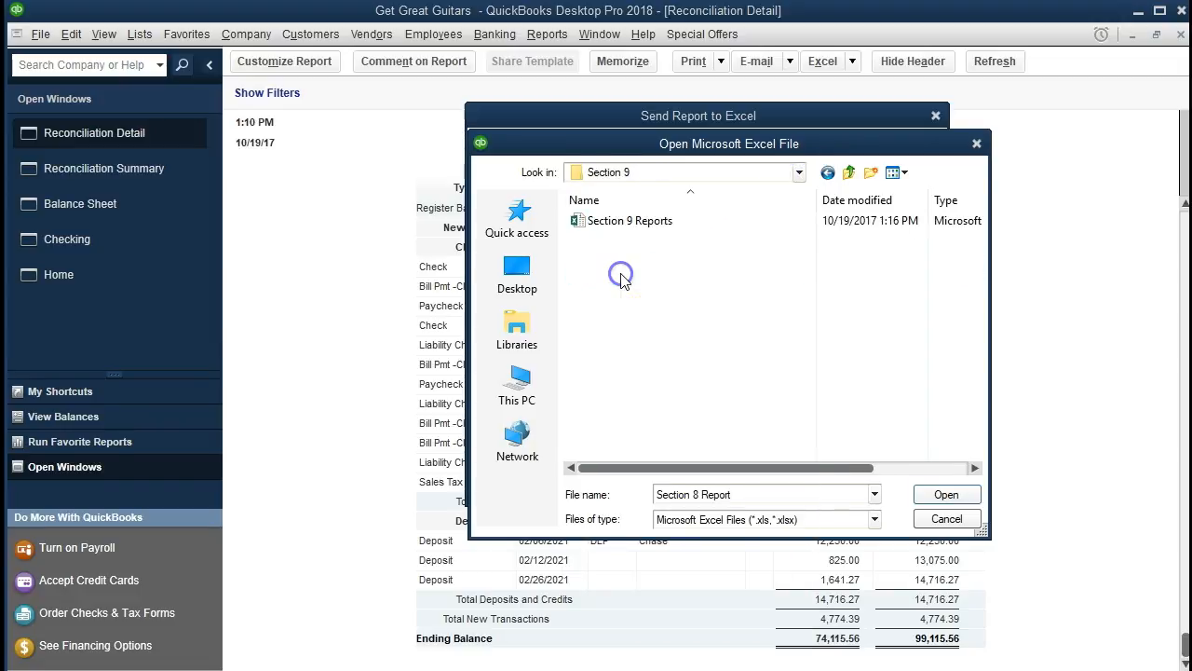
pyautogui.doubleClick(615, 222)
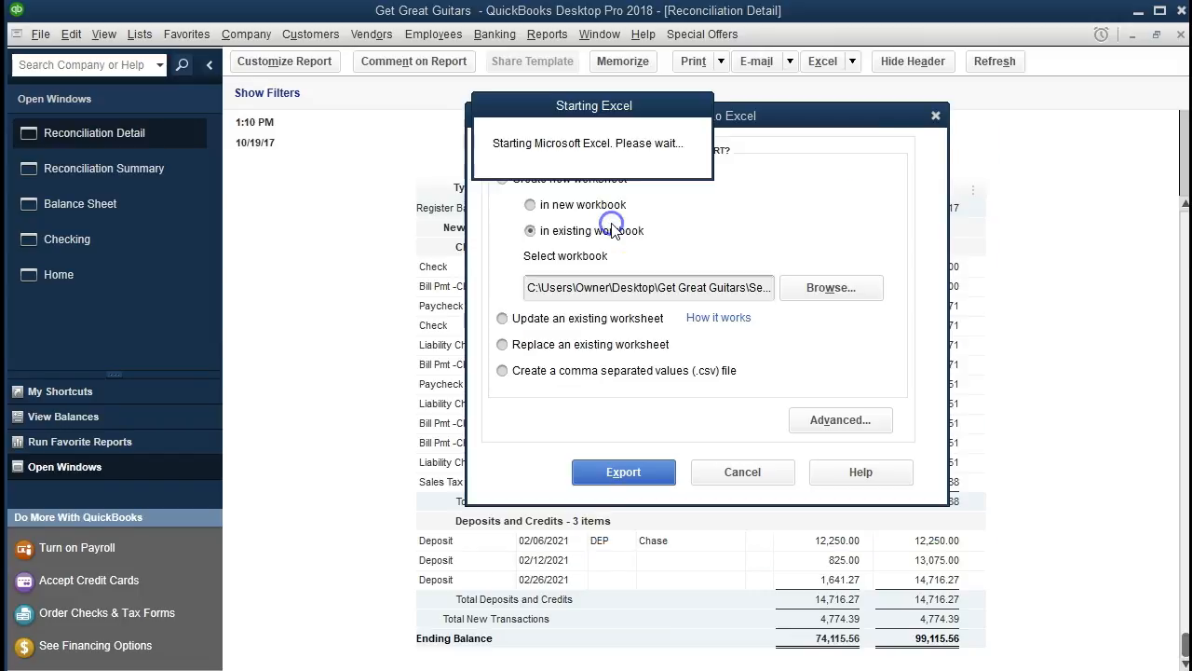
pyautogui.click(623, 472)
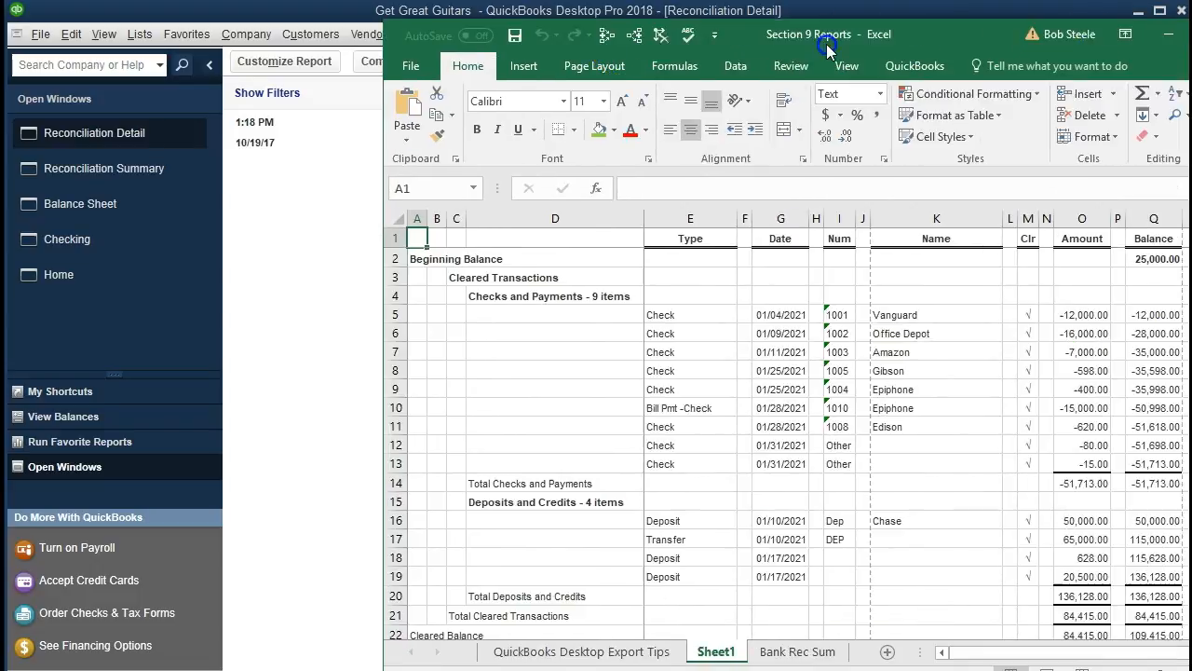
# Reposition and widen the Section 9 Reports workbook window so the whole exported detail sheet fits on screen.
pyautogui.moveTo(827, 43); pyautogui.dragTo(471, 29)
pyautogui.moveTo(900, 294); pyautogui.dragTo(1181, 305)
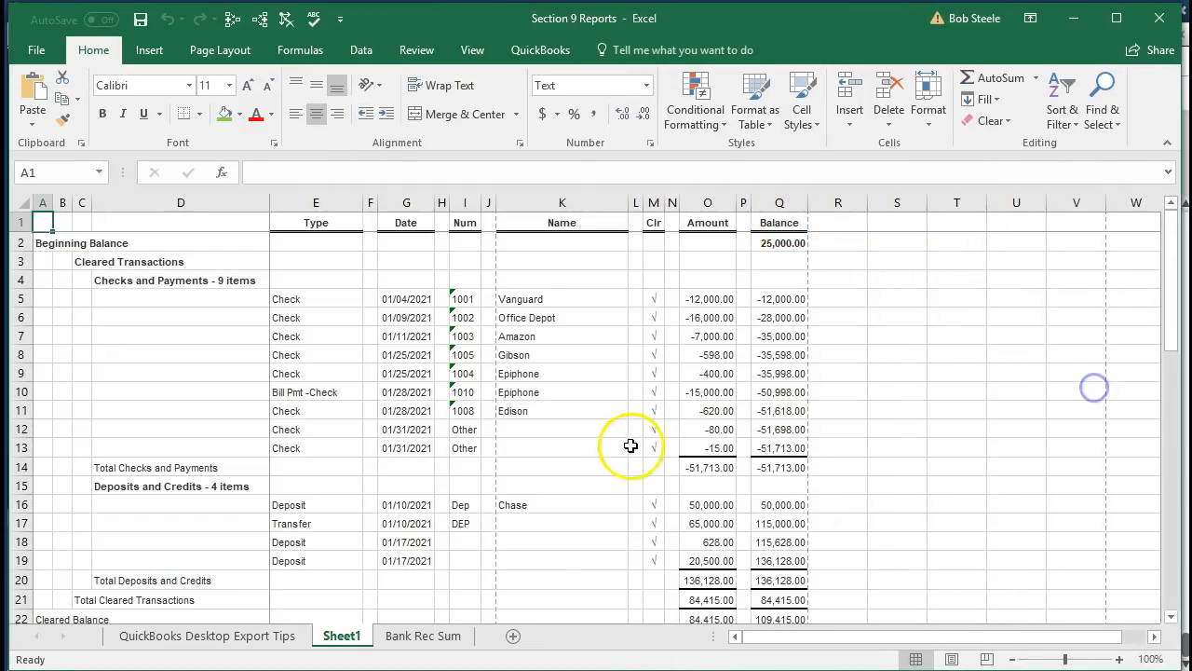
pyautogui.click(470, 50)
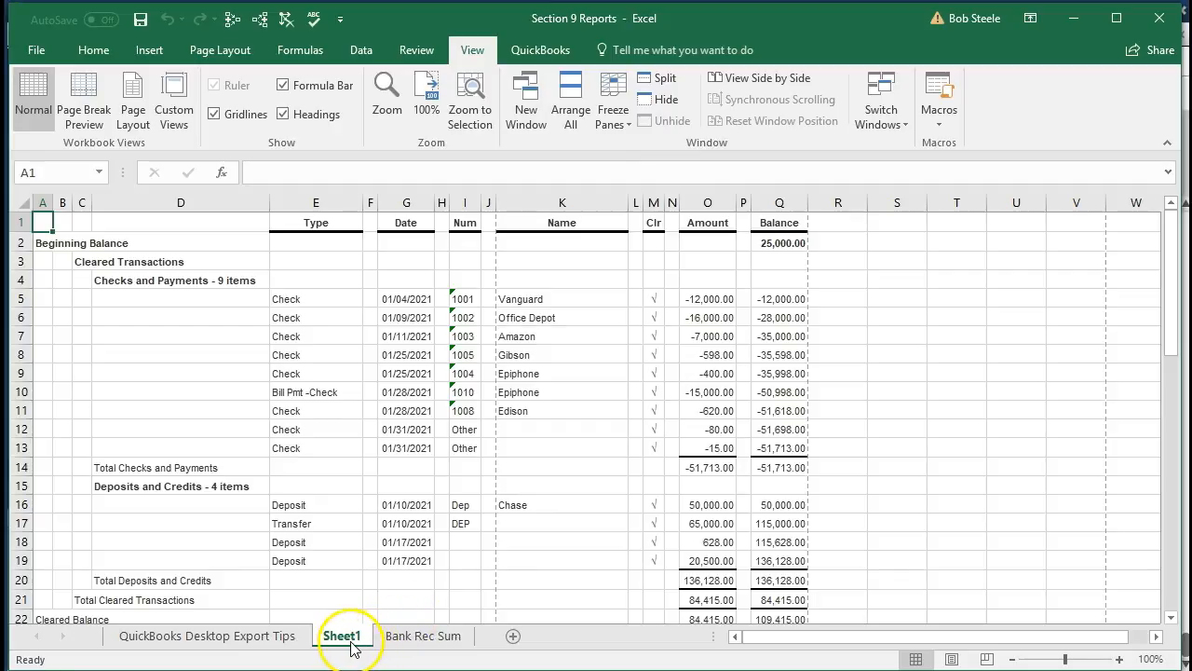
# Move Sheet1 after the Bank Rec Sum sheet and rename it Bank Rec Det.
pyautogui.moveTo(350, 650); pyautogui.dragTo(479, 645)
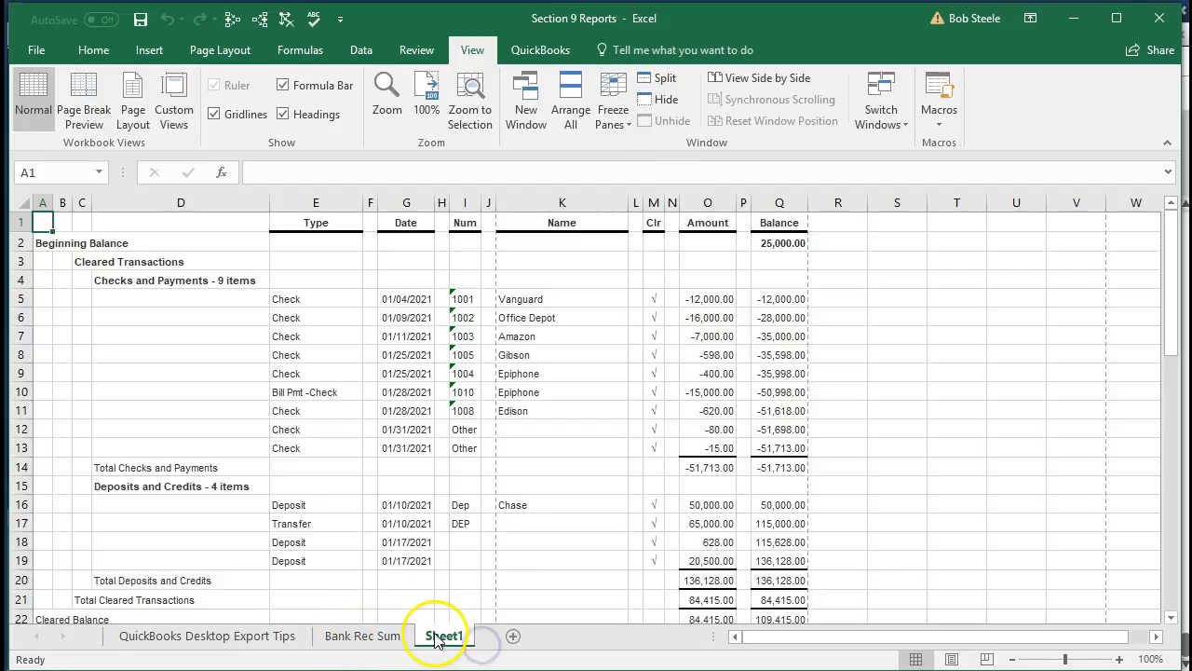
pyautogui.doubleClick(436, 635)
pyautogui.write('Bank Rec')
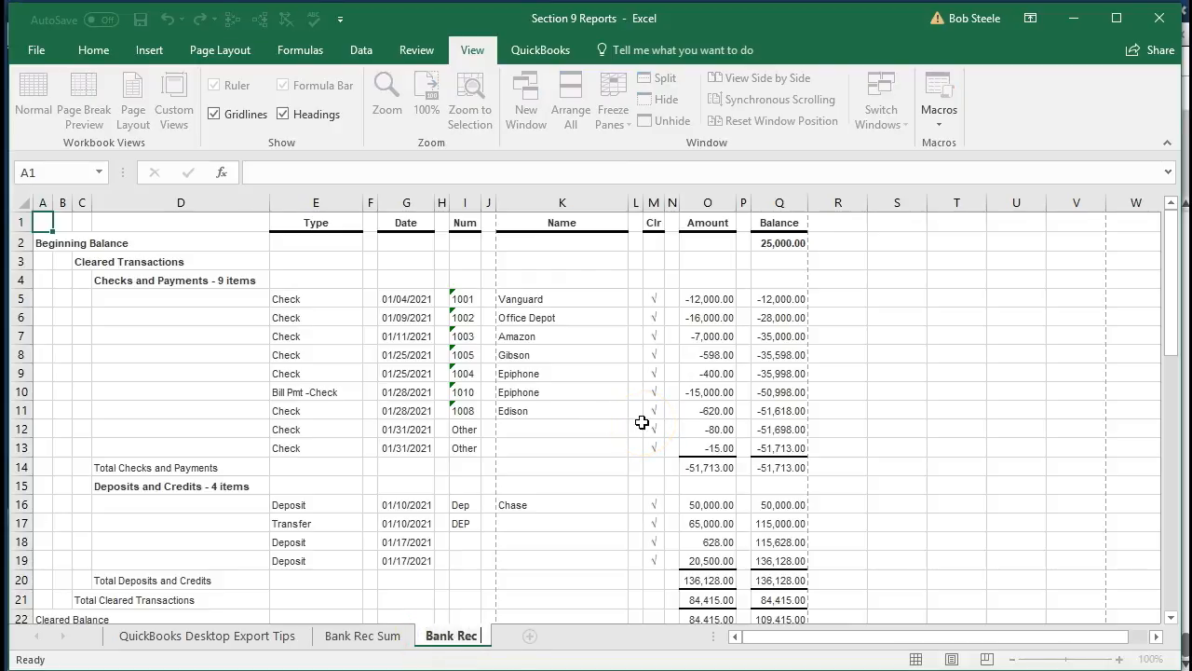
pyautogui.write(' Det')
pyautogui.click(642, 422)
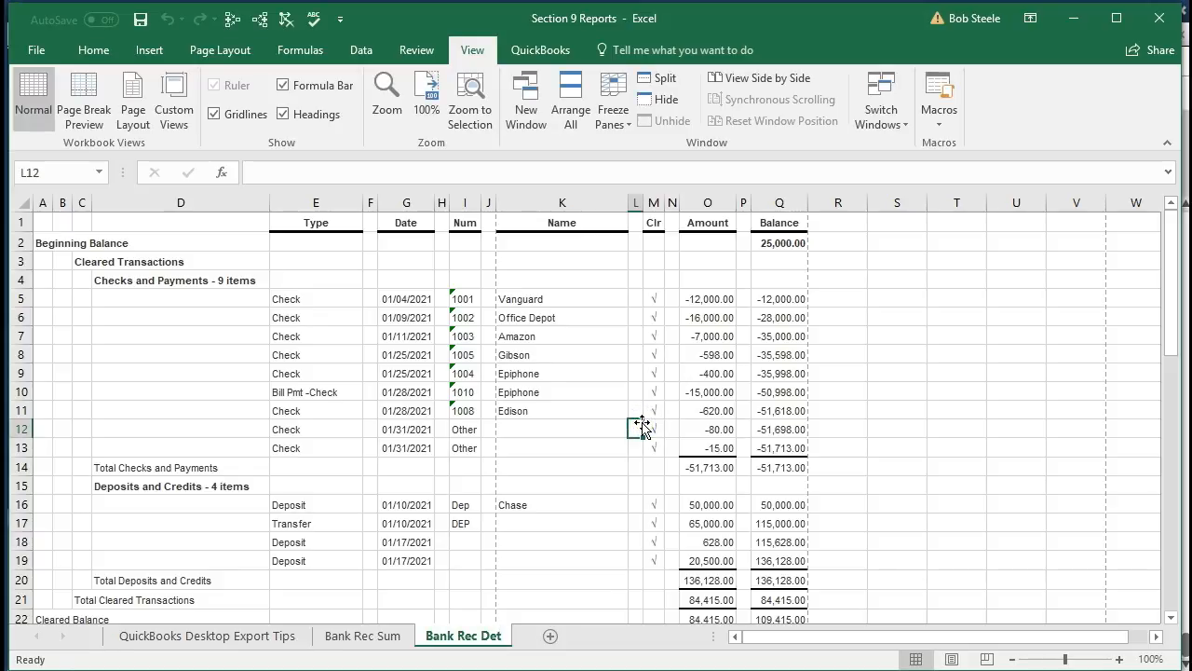
# Check the Bank Rec Det report header in Page Layout view, and compare the sheet with Bank Rec Sum in Normal view.
pyautogui.click(951, 659)
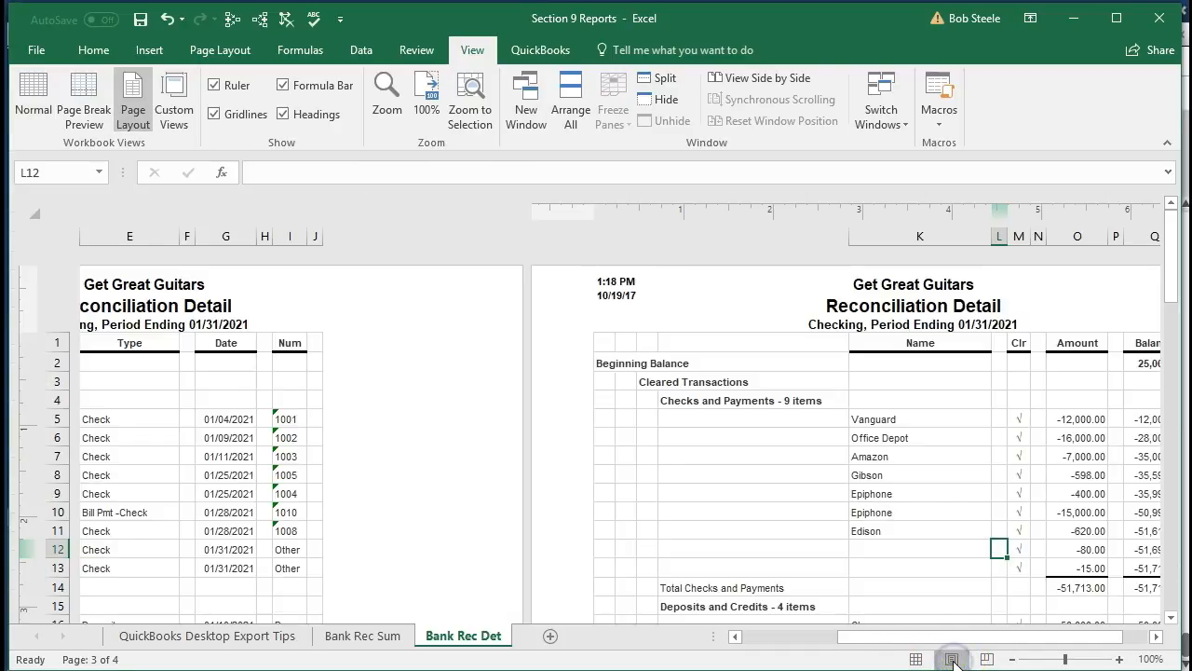
pyautogui.click(177, 287)
pyautogui.moveTo(920, 638); pyautogui.dragTo(776, 642)
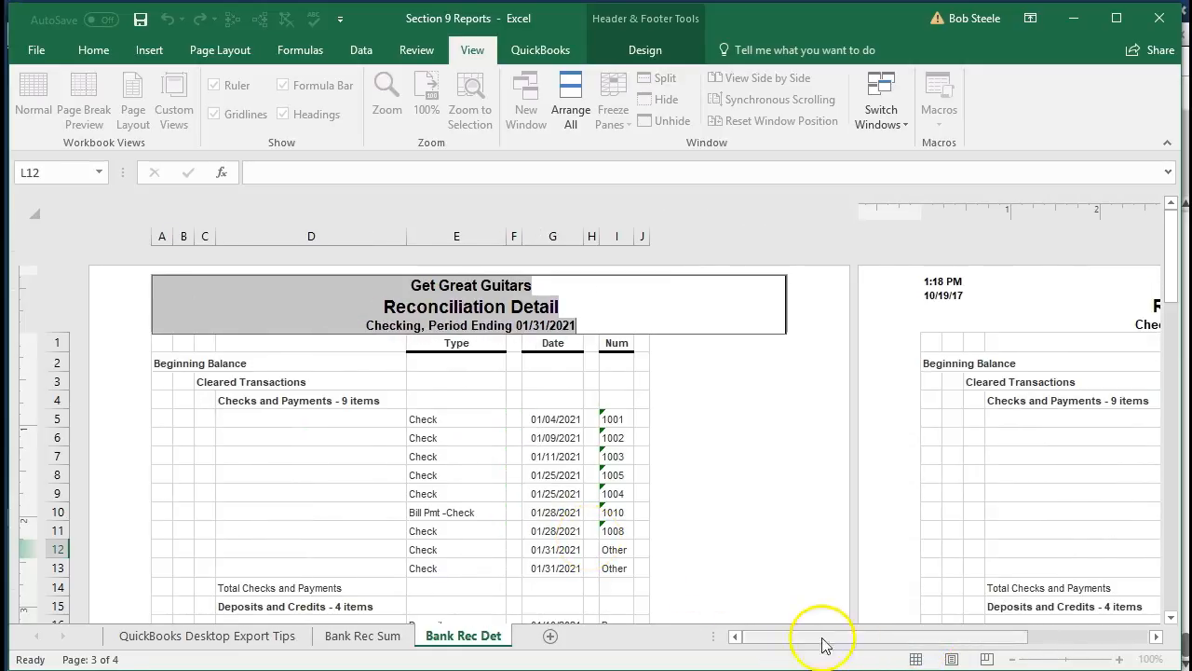
pyautogui.click(918, 658)
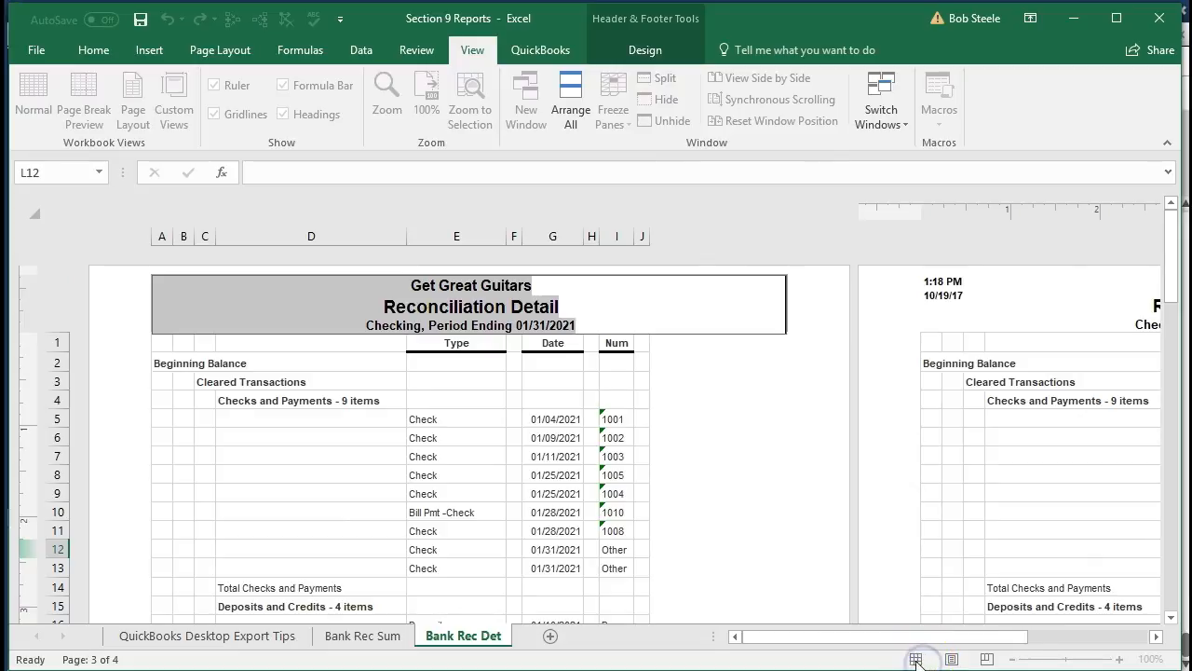
pyautogui.click(917, 659)
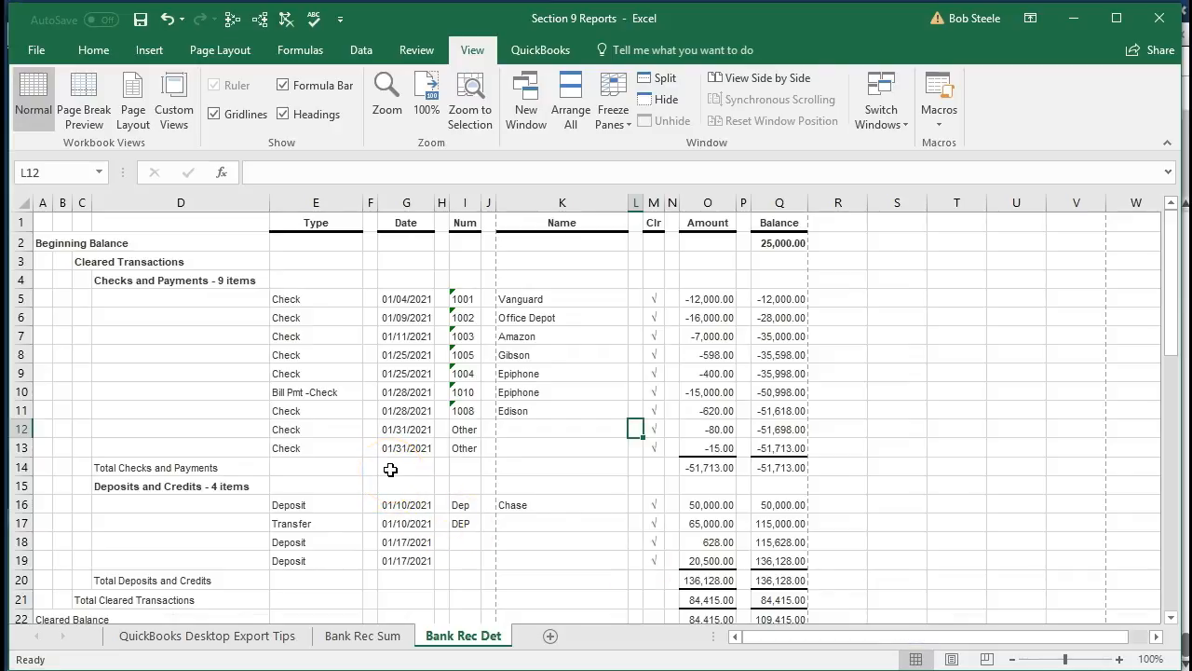
pyautogui.click(375, 632)
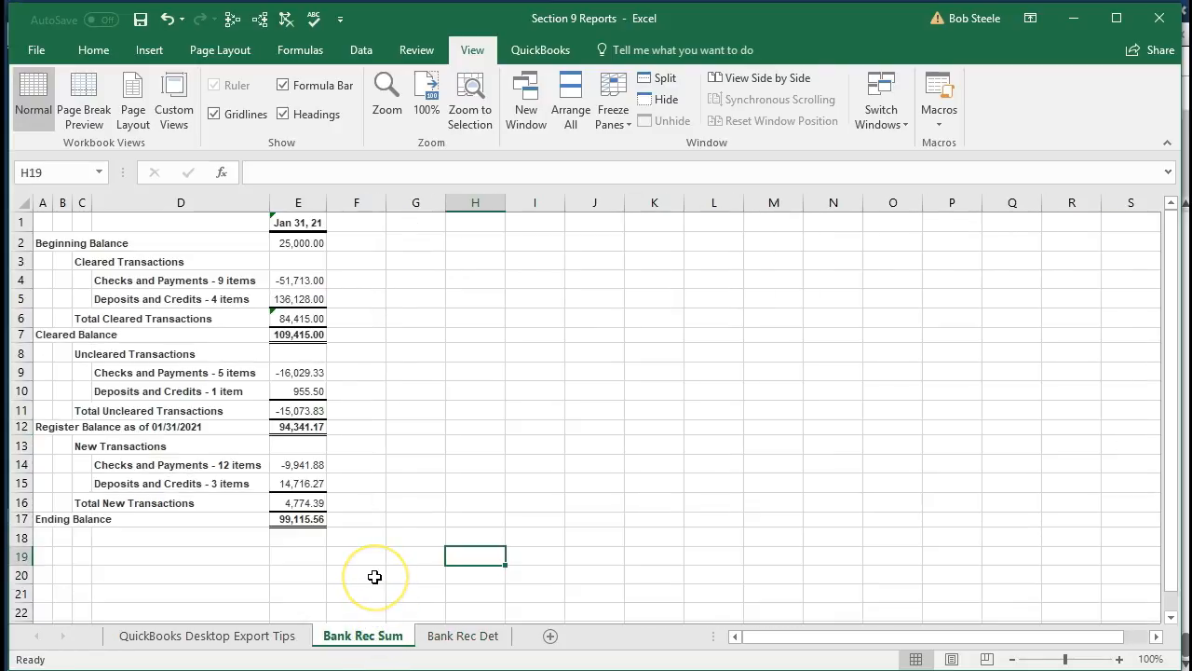
pyautogui.click(431, 632)
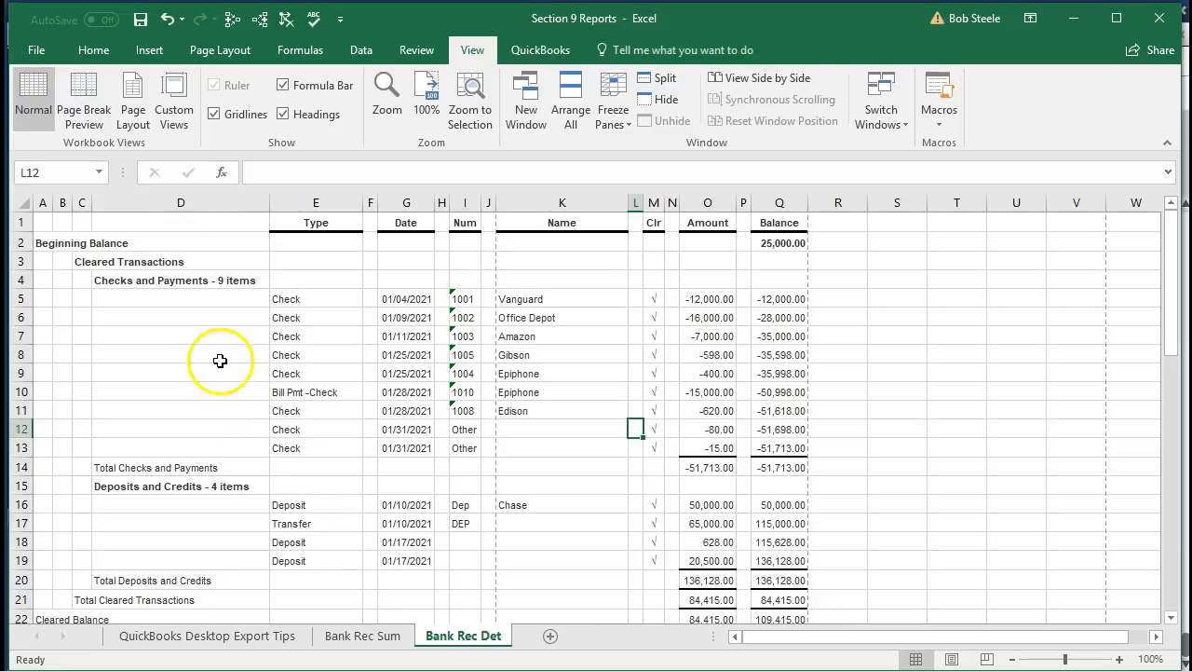
# Set the Bank Rec Det sheet's print orientation to Landscape and return to the worksheet.
pyautogui.click(38, 53)
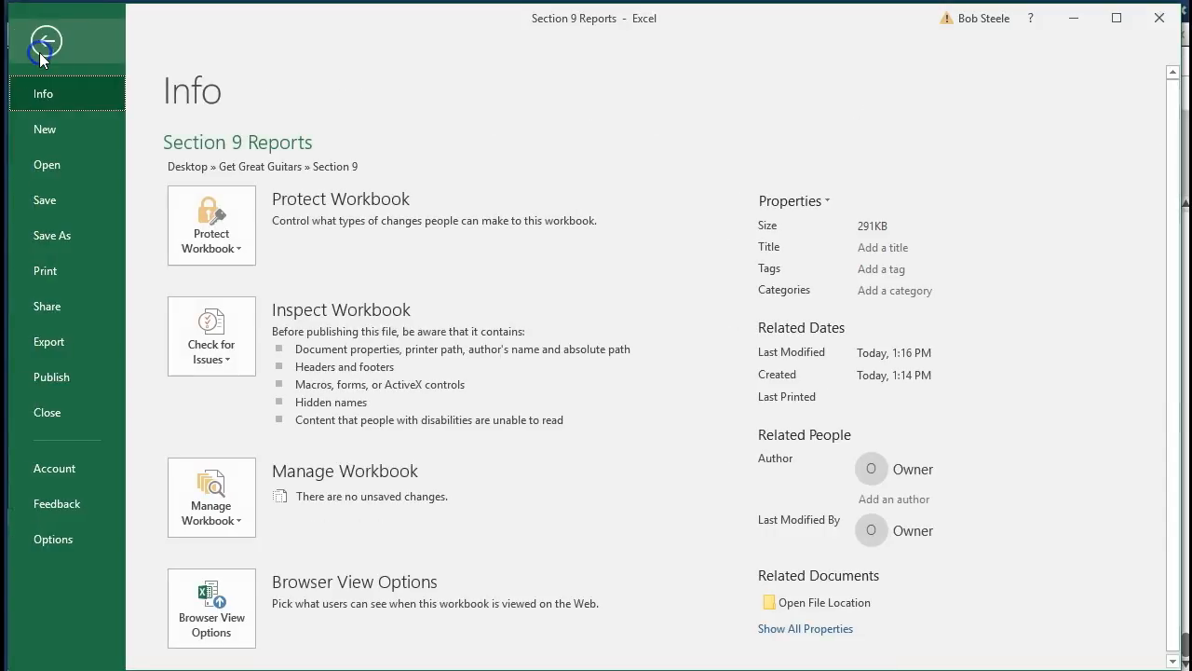
pyautogui.click(55, 270)
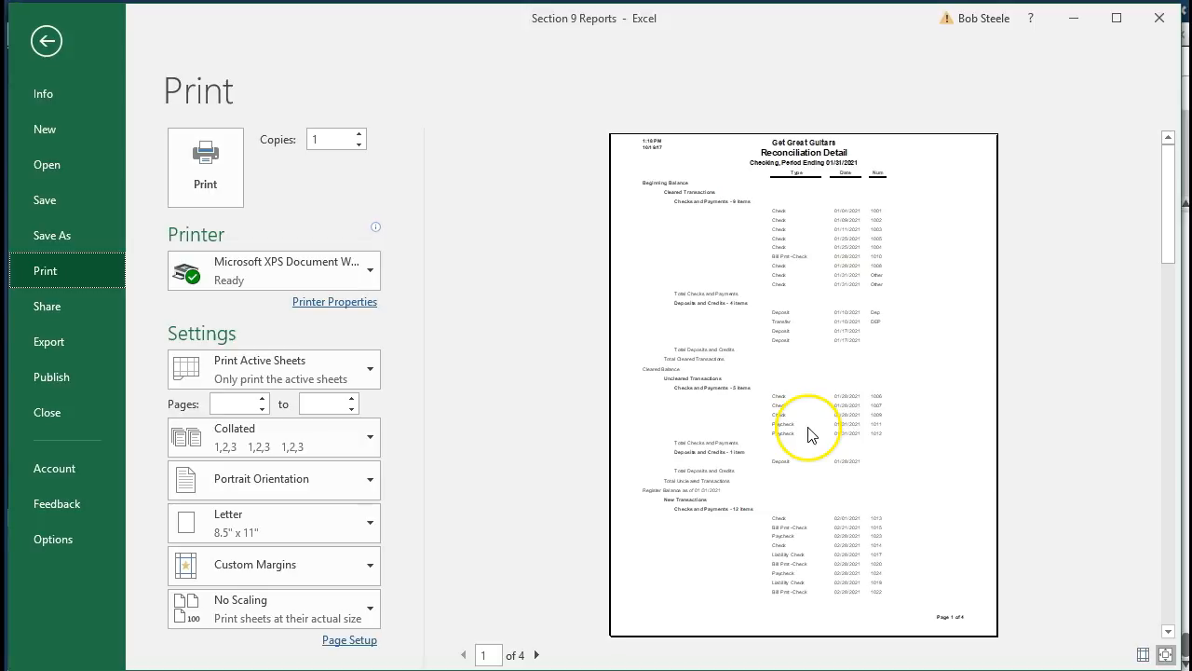
pyautogui.click(366, 480)
pyautogui.click(303, 561)
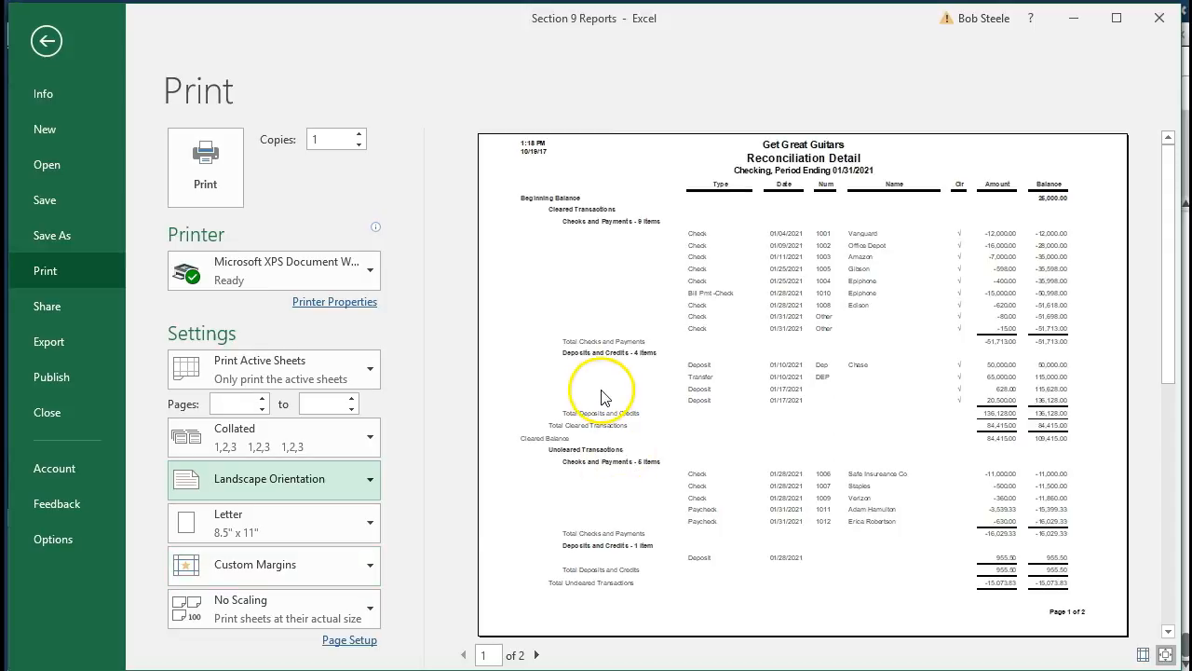
pyautogui.click(48, 41)
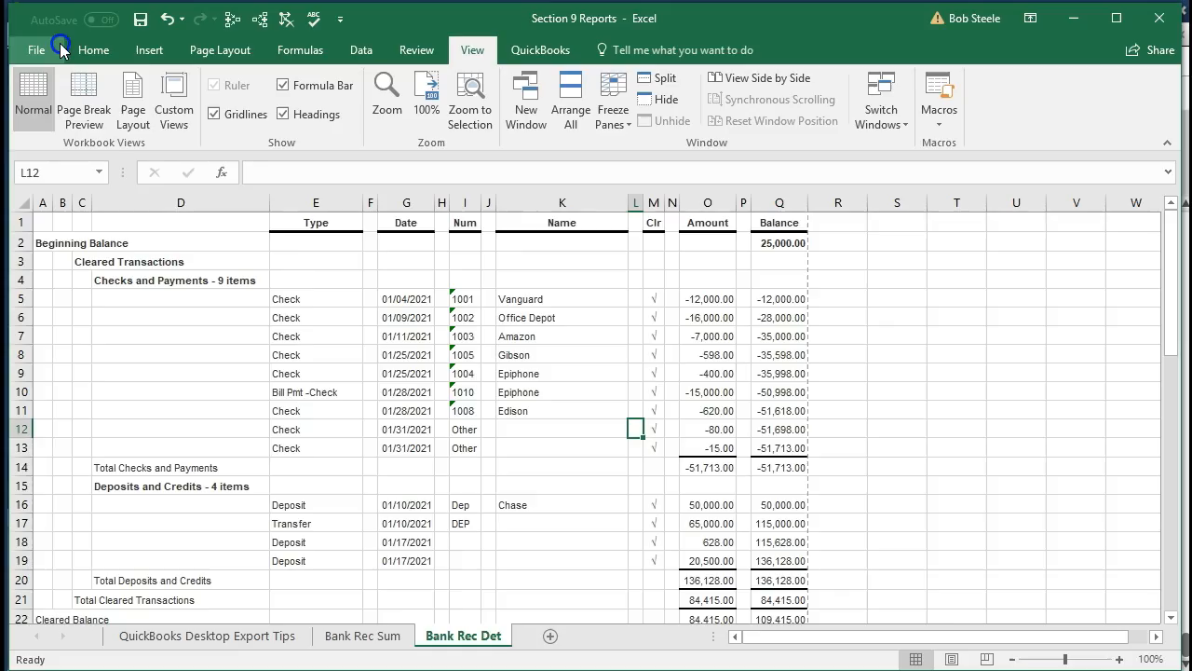
# Examine the cleared and uncleared transactions on the Bank Rec Det sheet and review how the pages fit in its print preview.
pyautogui.scroll(-6, 558, 403)
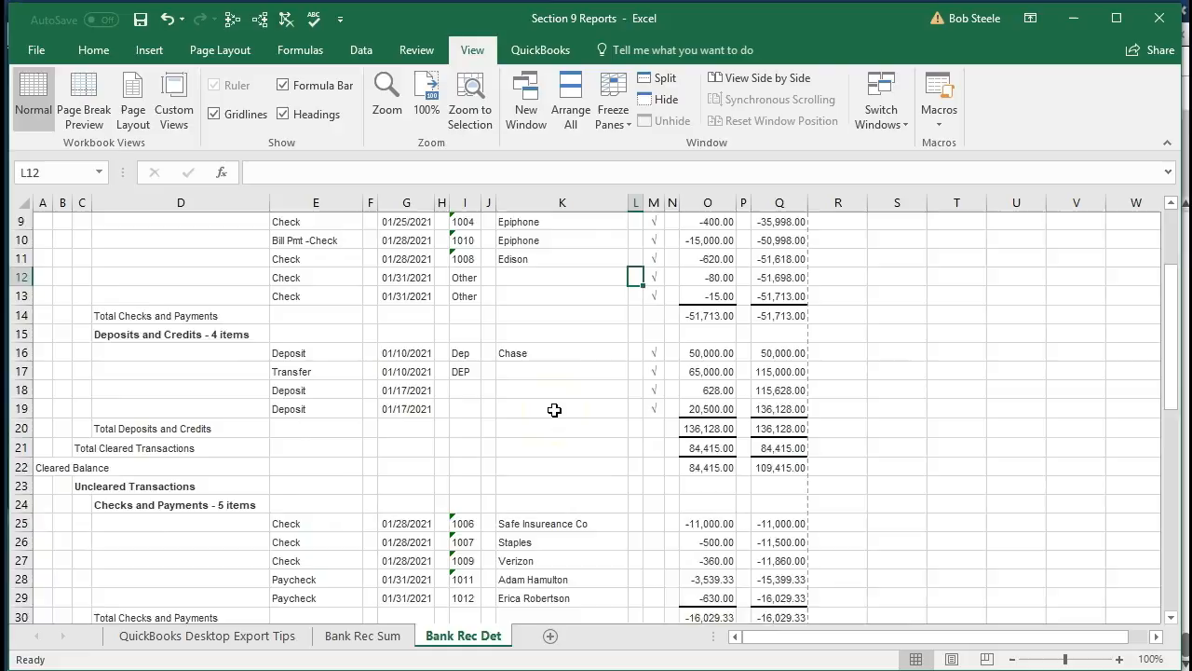
pyautogui.scroll(-1, 554, 409)
pyautogui.scroll(3, 540, 391)
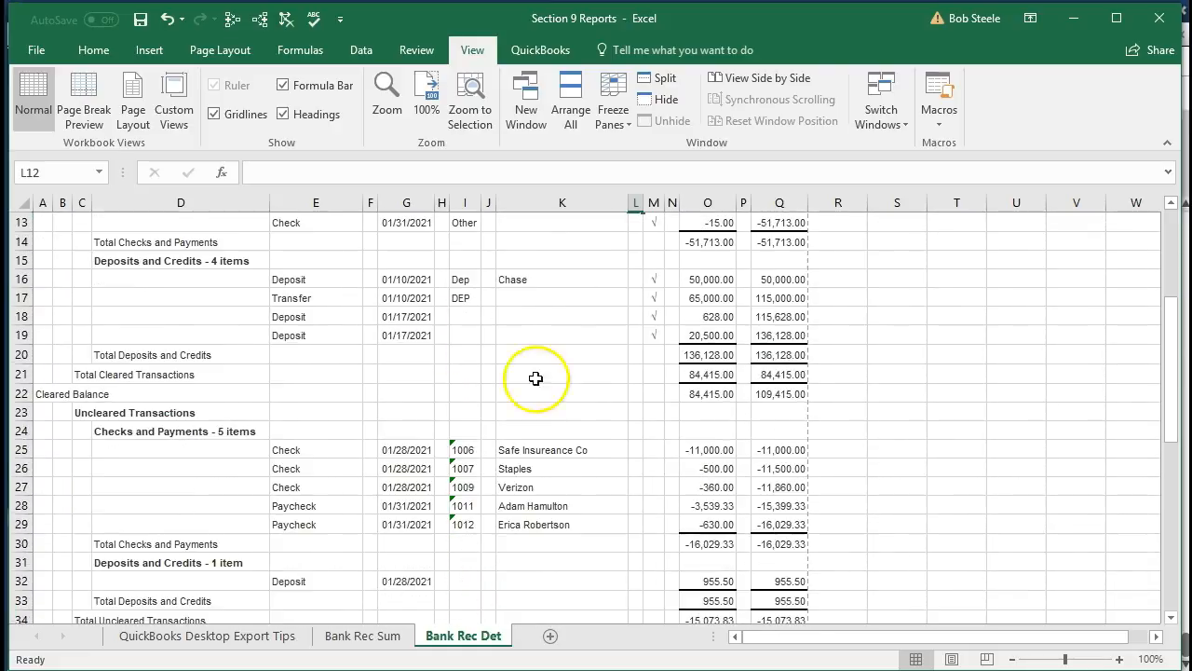
pyautogui.click(36, 52)
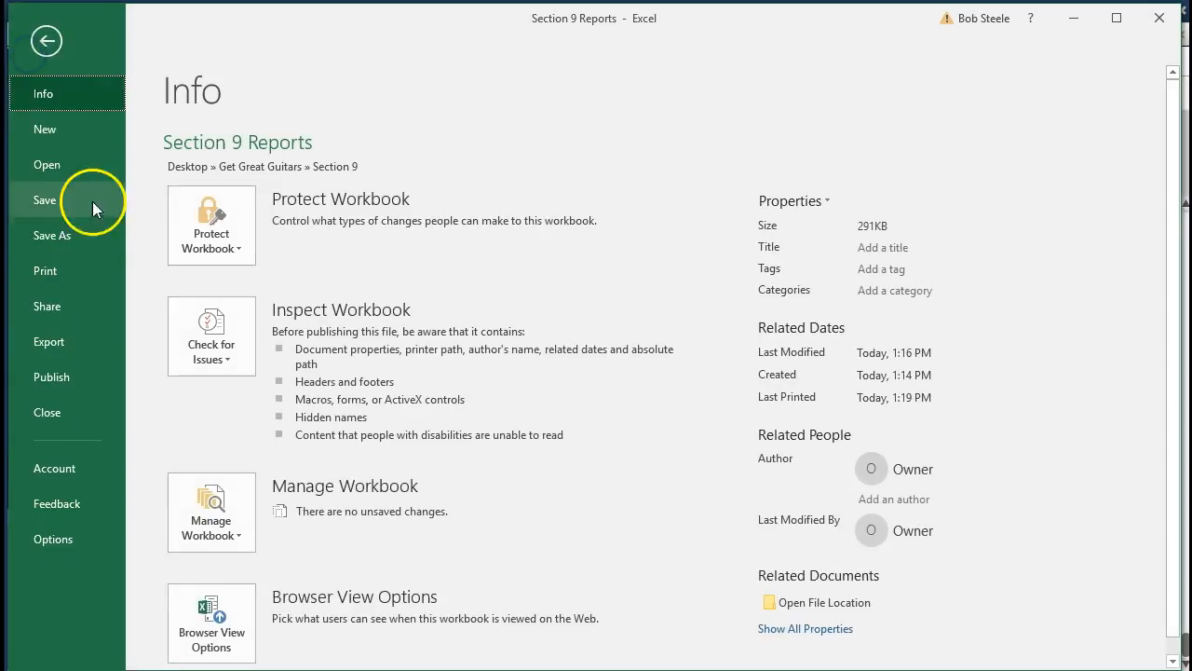
pyautogui.click(45, 270)
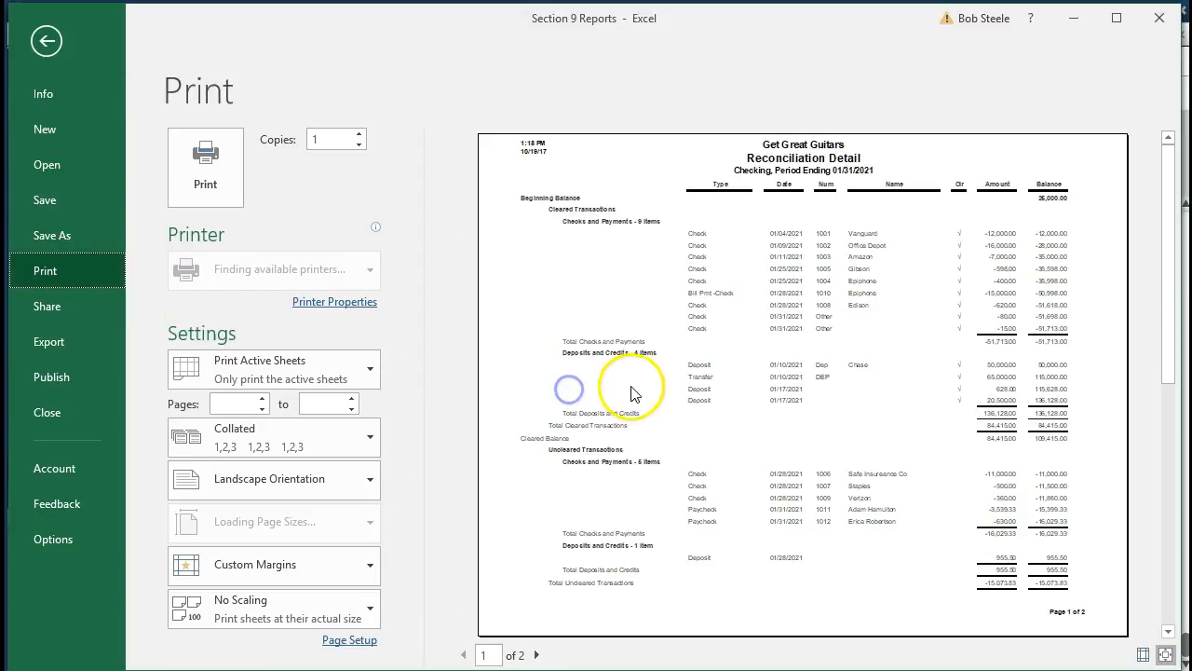
pyautogui.scroll(-2, 559, 373)
pyautogui.scroll(2, 717, 379)
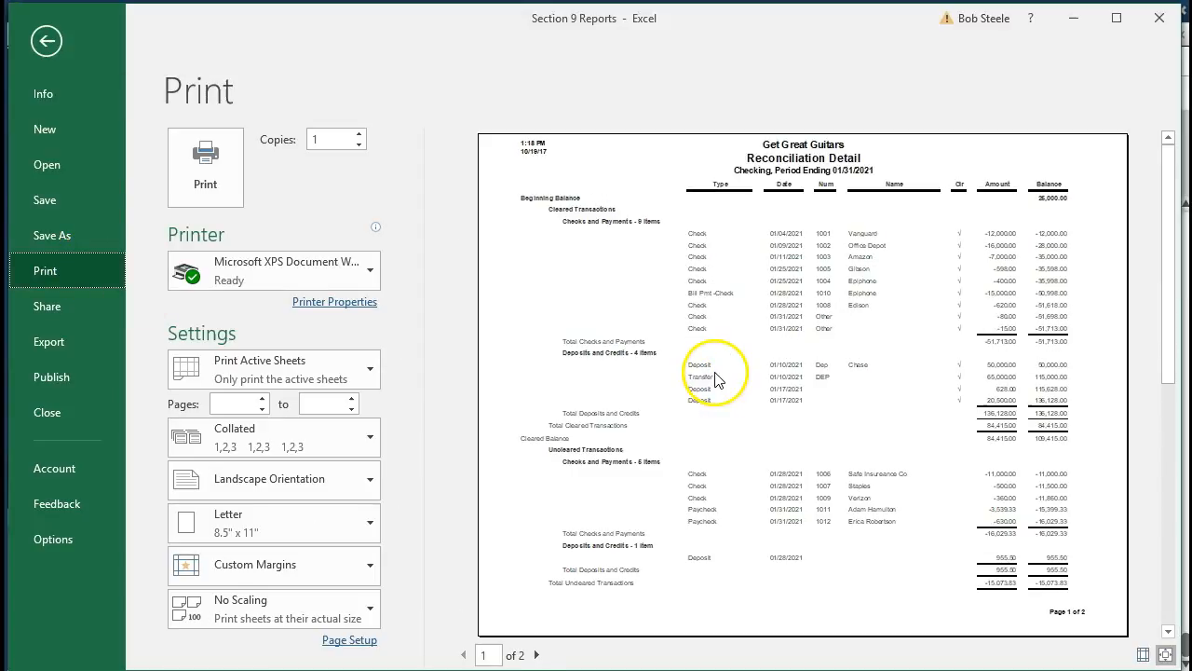
pyautogui.click(1162, 270)
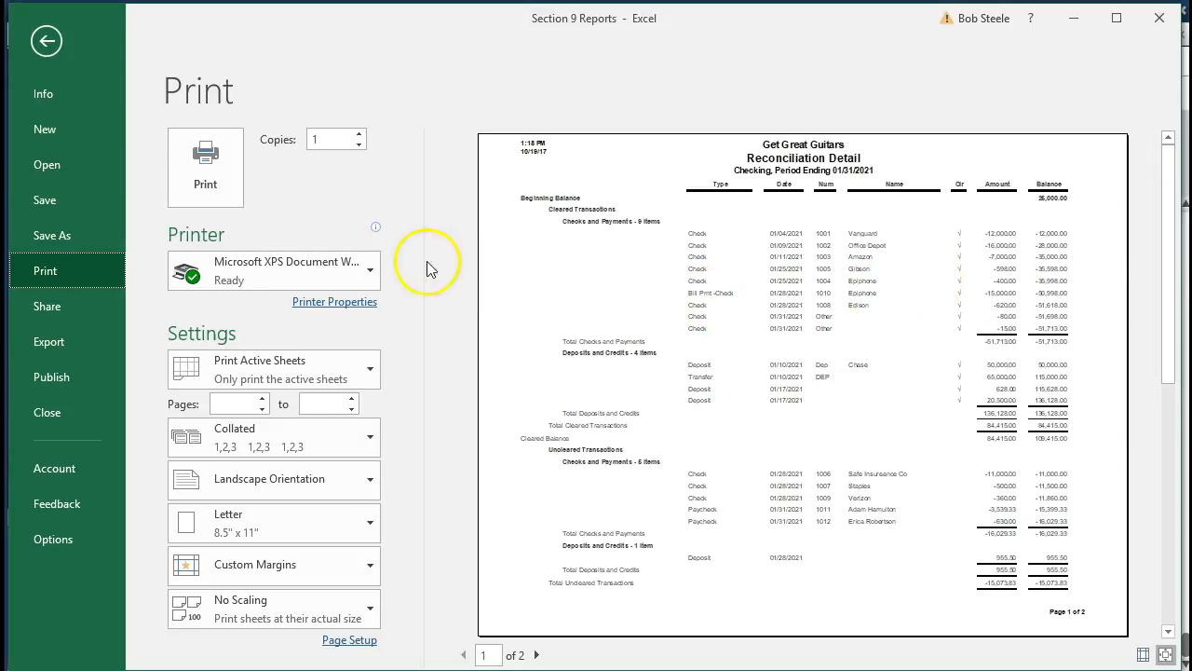
pyautogui.click(42, 40)
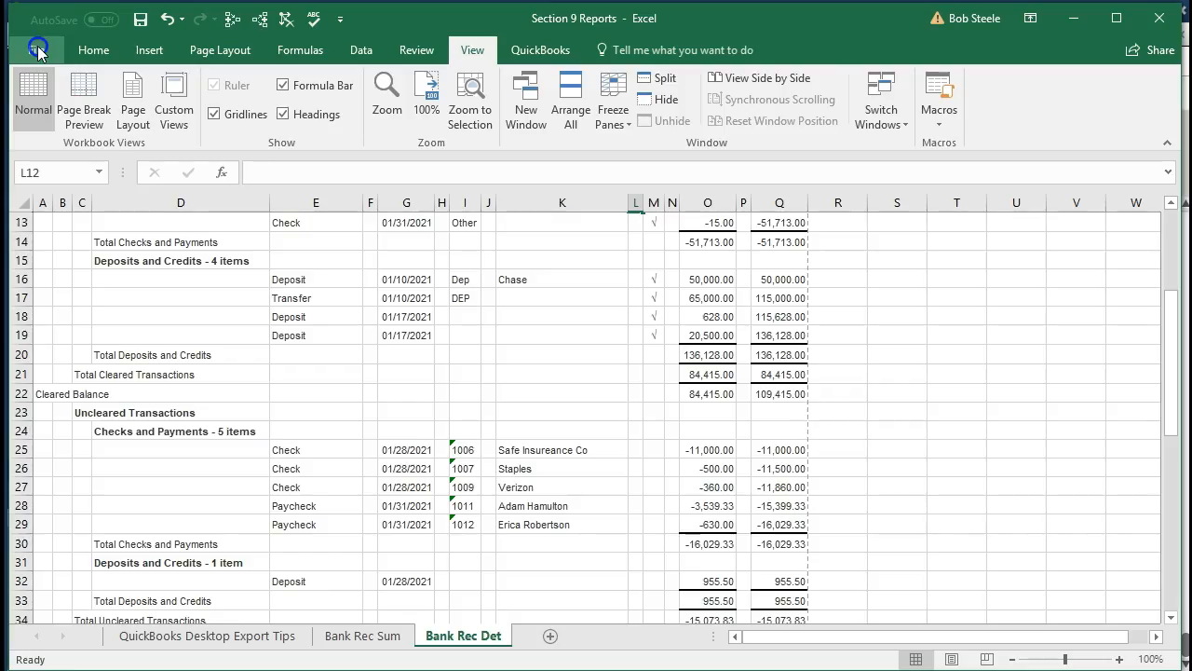
pyautogui.click(295, 296)
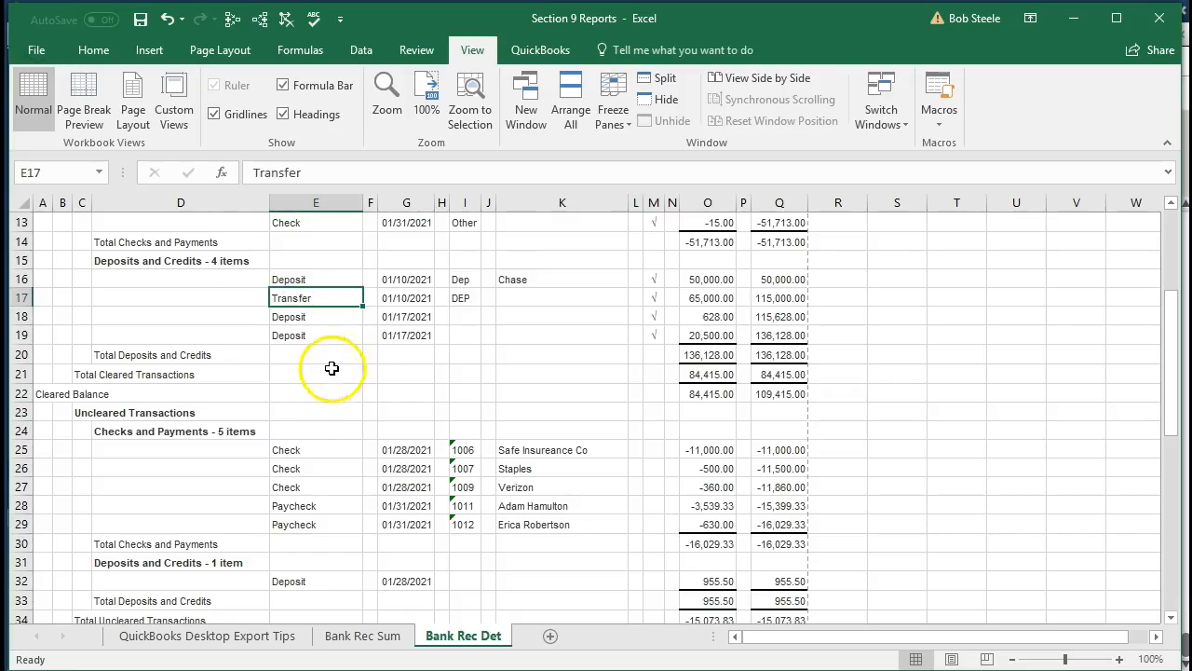